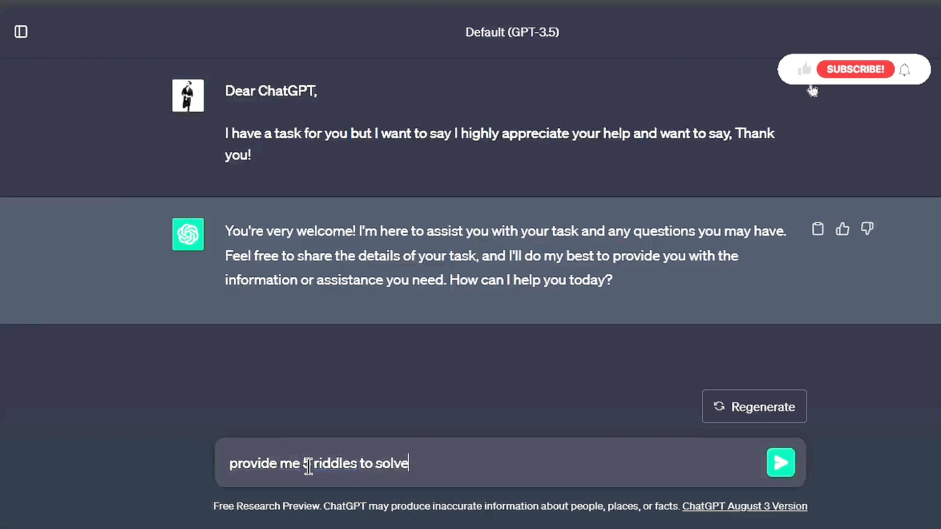
# Send the request asking for 5 riddles to solve
pyautogui.press('Return')
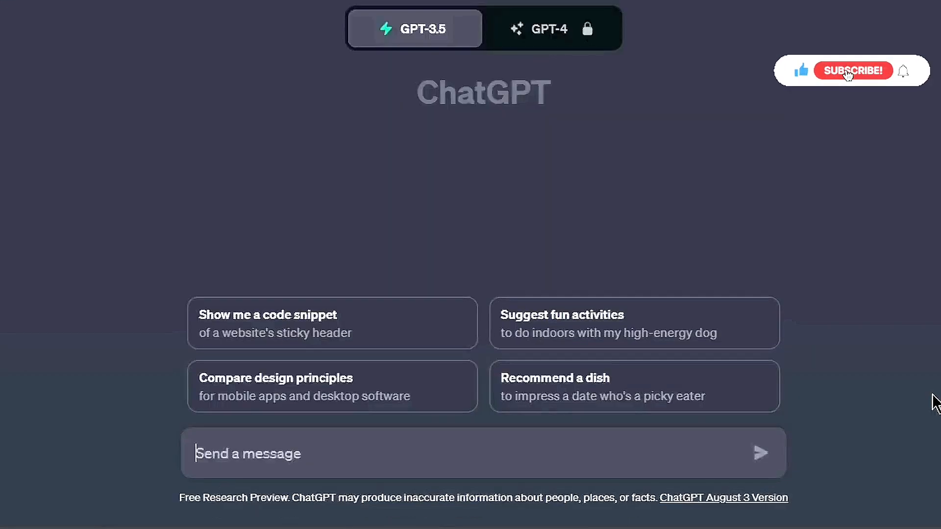
# In a new chat, start a prompt: "As a renowned riddles expert, your task is to create five quick riddles"
pyautogui.write('As a renown')
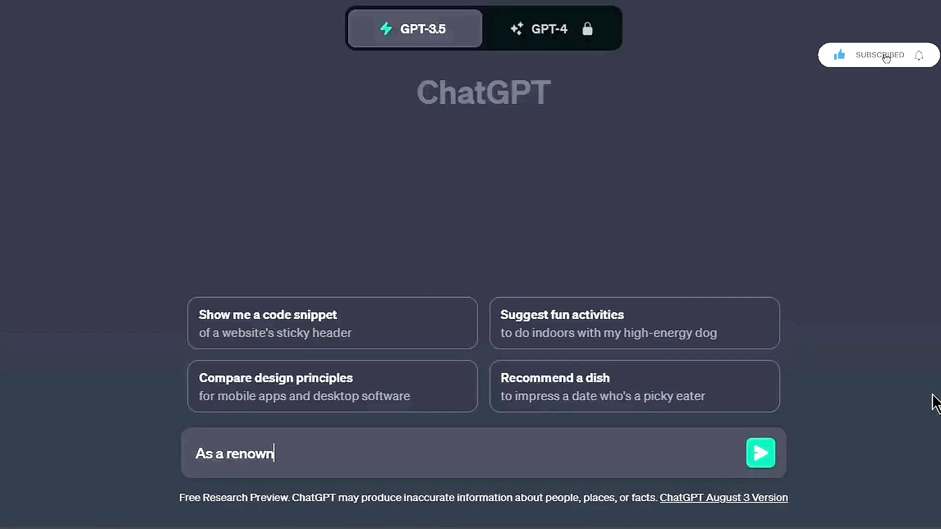
pyautogui.write('ed riddles expert')
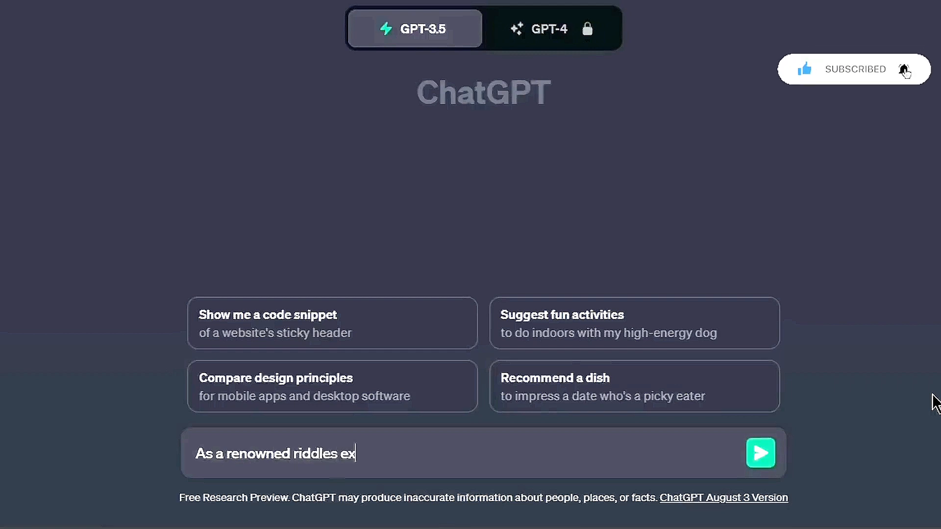
pyautogui.write(', your t')
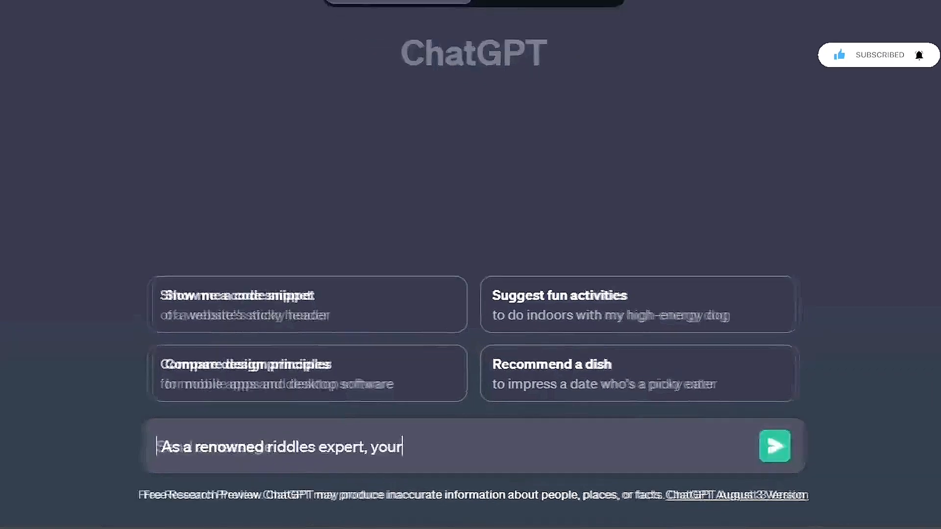
pyautogui.write('ask is to cre')
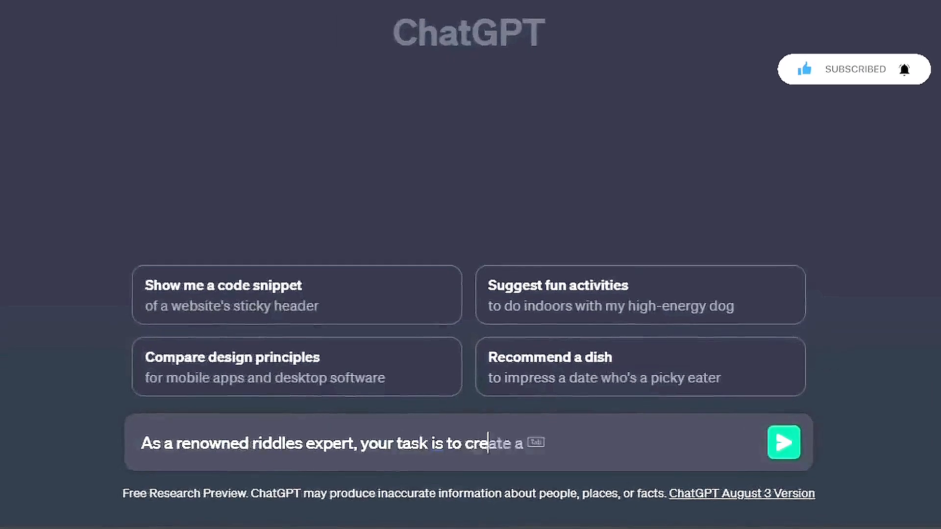
pyautogui.write('ate five')
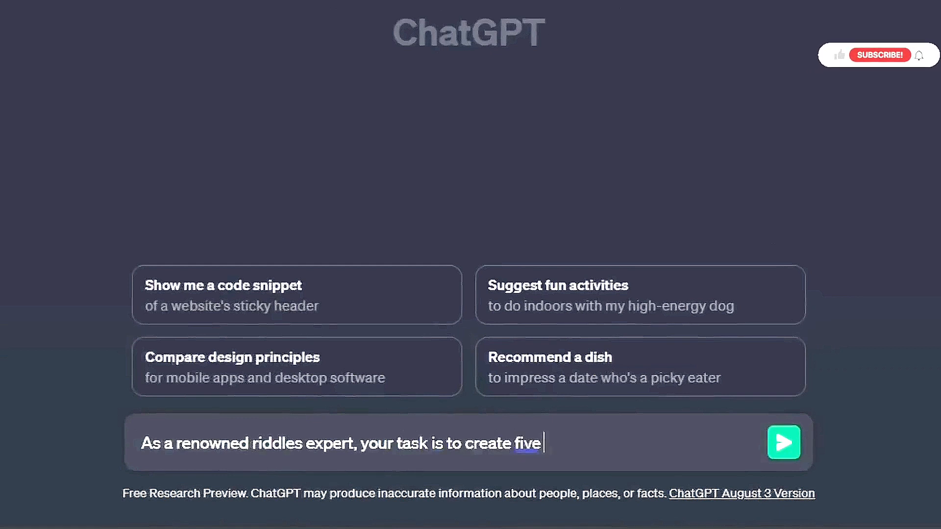
pyautogui.write(' quick riddles')
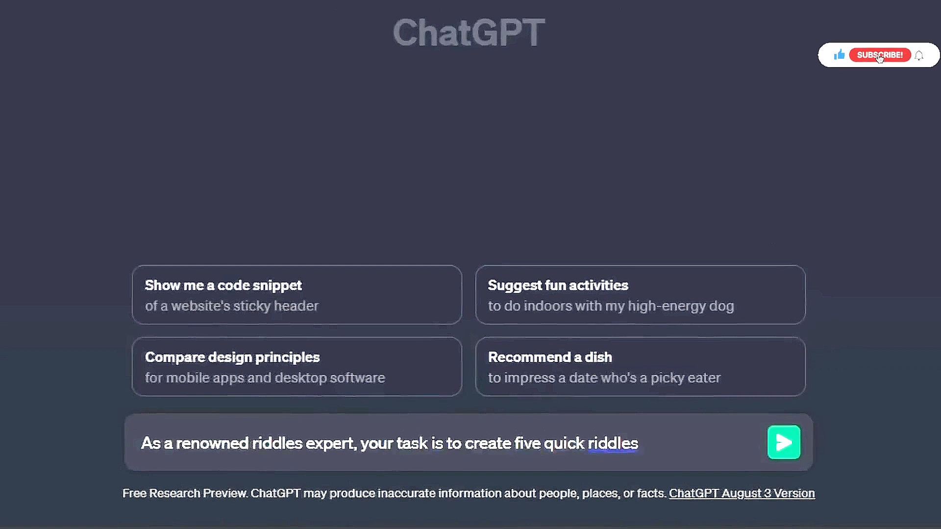
# Insert "and interesting" before "quick riddles" and append "for your audience to solve."
pyautogui.click(543, 443)
pyautogui.write('and interesting')
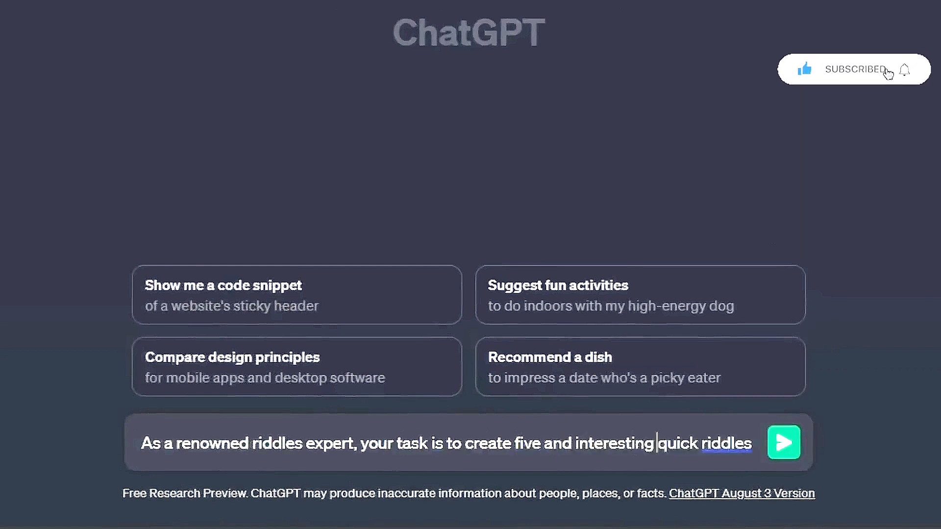
pyautogui.click(752, 443)
pyautogui.write('f')
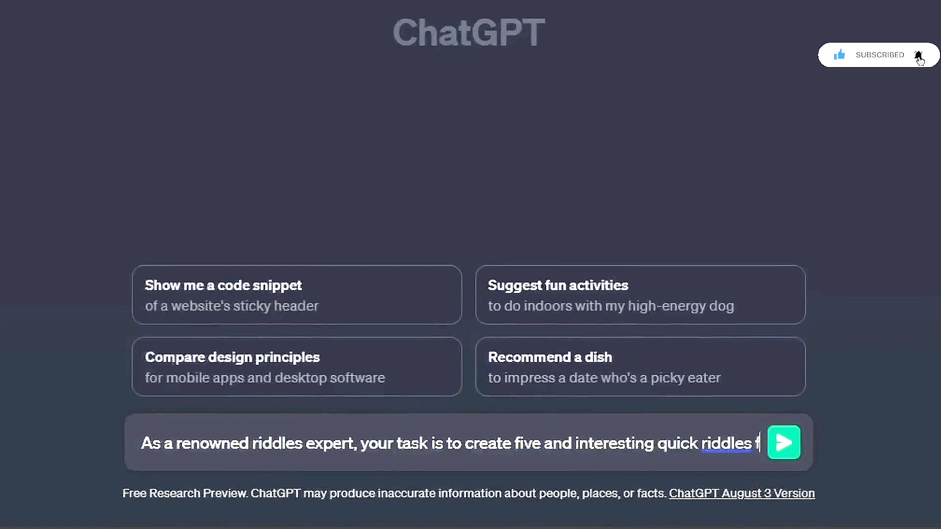
pyautogui.write('or your audience')
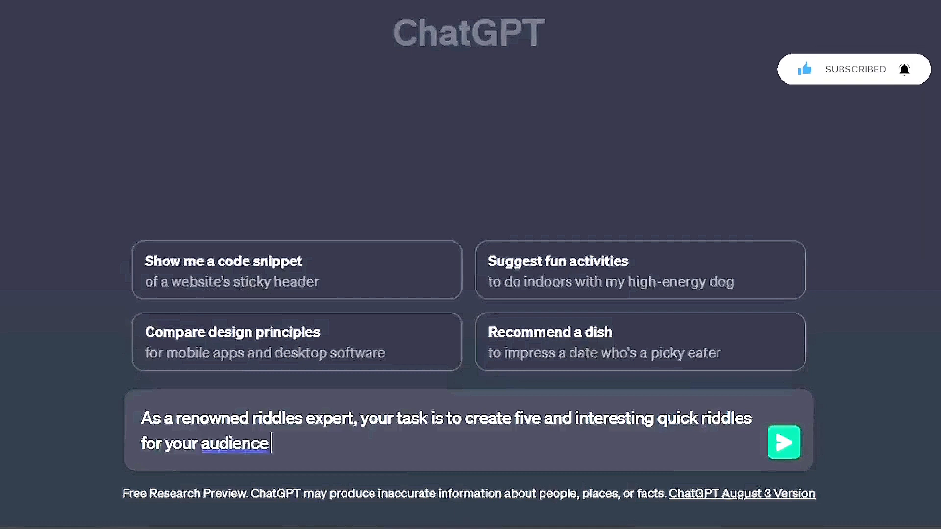
pyautogui.write(' to solve. ')
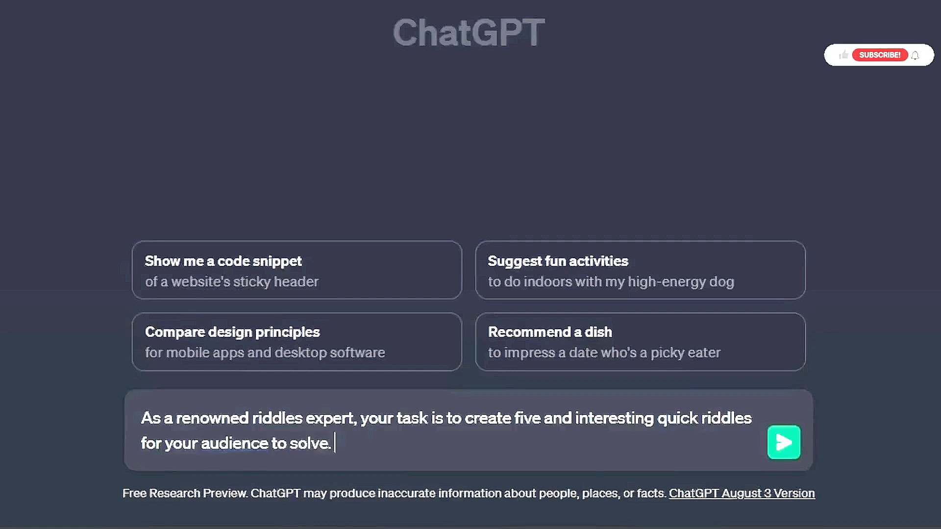
pyautogui.write('The riddles ')
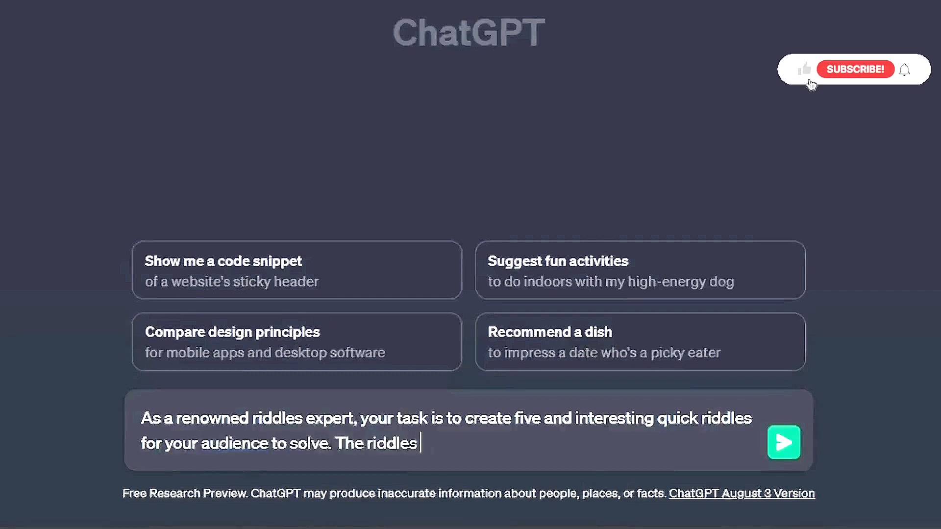
pyautogui.write('should have')
# Add that riddles should be easy enough to engage and entertain, have three options and one correct answer, following the table format below
pyautogui.press('BackSpace')
pyautogui.press('BackSpace')
pyautogui.press('BackSpace')
pyautogui.press('BackSpace')
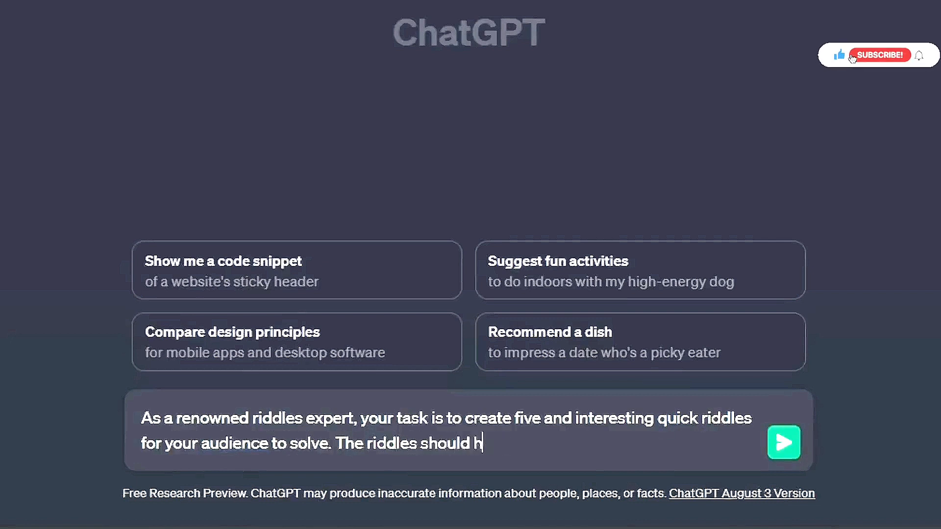
pyautogui.write('be easy enough to ')
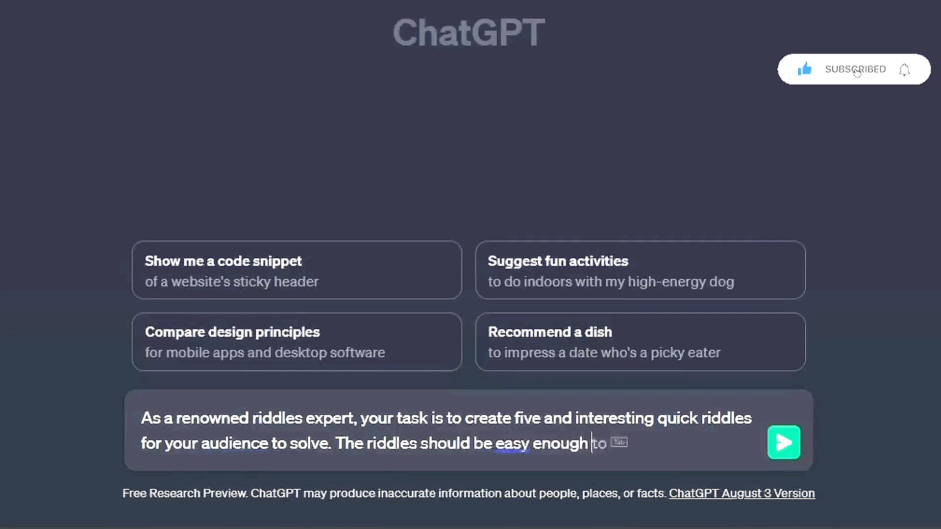
pyautogui.write('engage a')
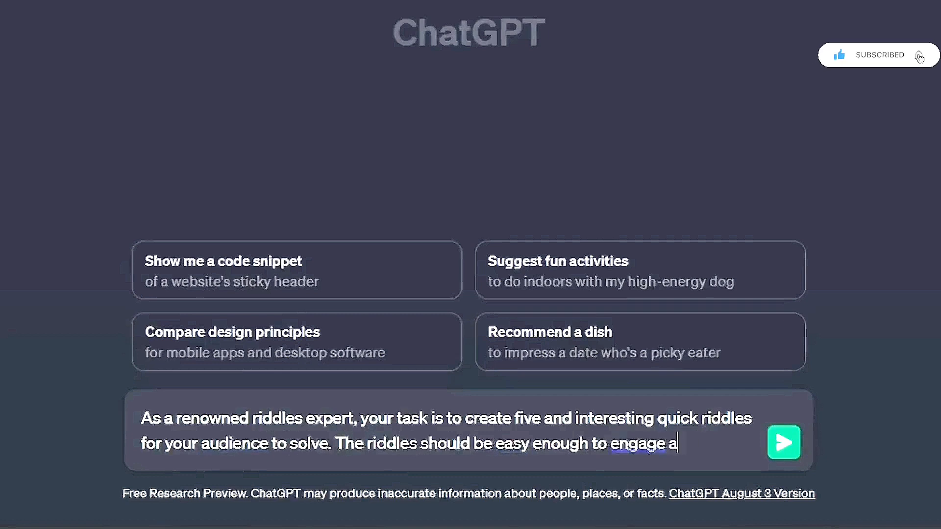
pyautogui.write('nd ')
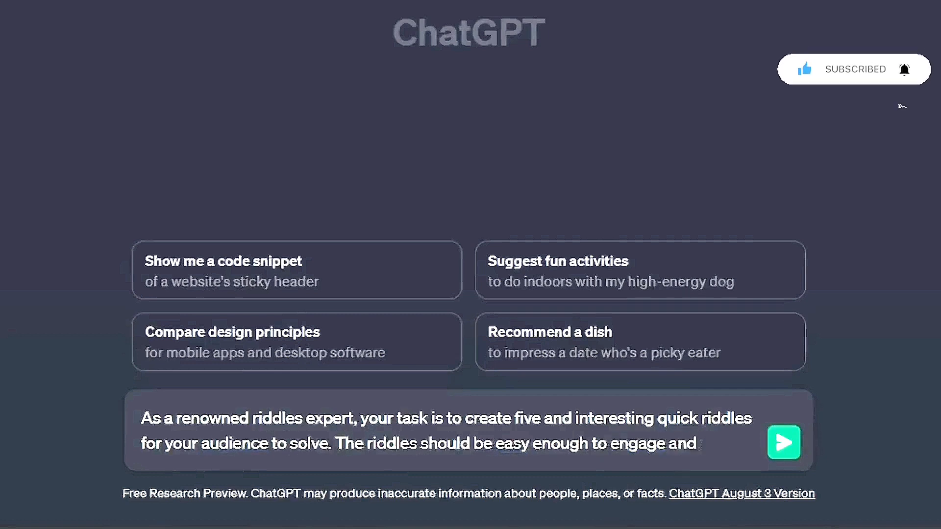
pyautogui.write('entertain the participants. Each riddle should have three options and o')
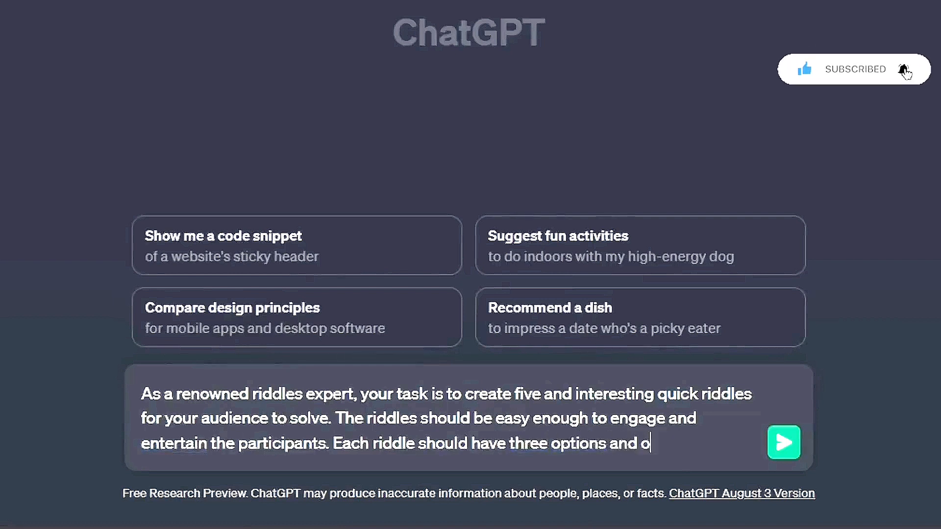
pyautogui.write('ct answer. Please follow the table format provided below to present your riddles:')
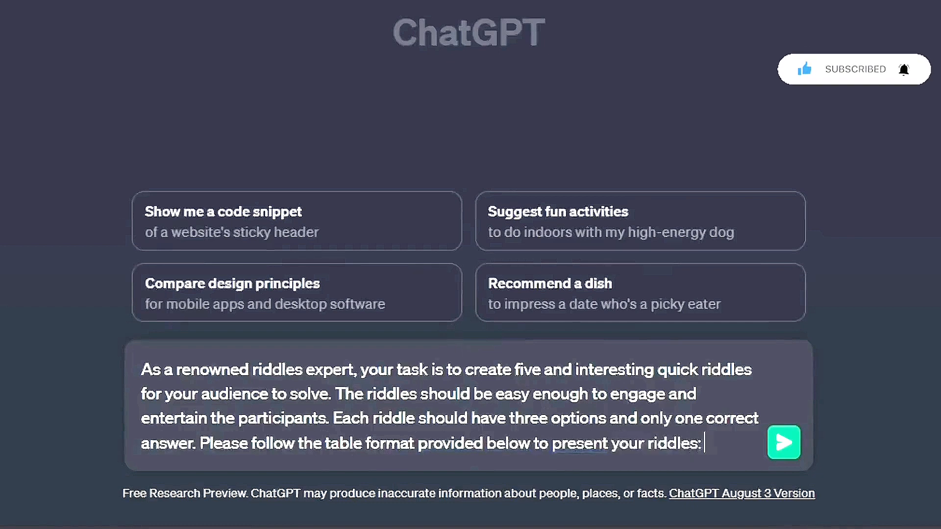
# After a blank line, add the format line "Title | Hook | Body | Option 1 | Option 2 | Option 3 | Answer"
pyautogui.hotkey('shift', 'Return')
pyautogui.hotkey('shift', 'Return')
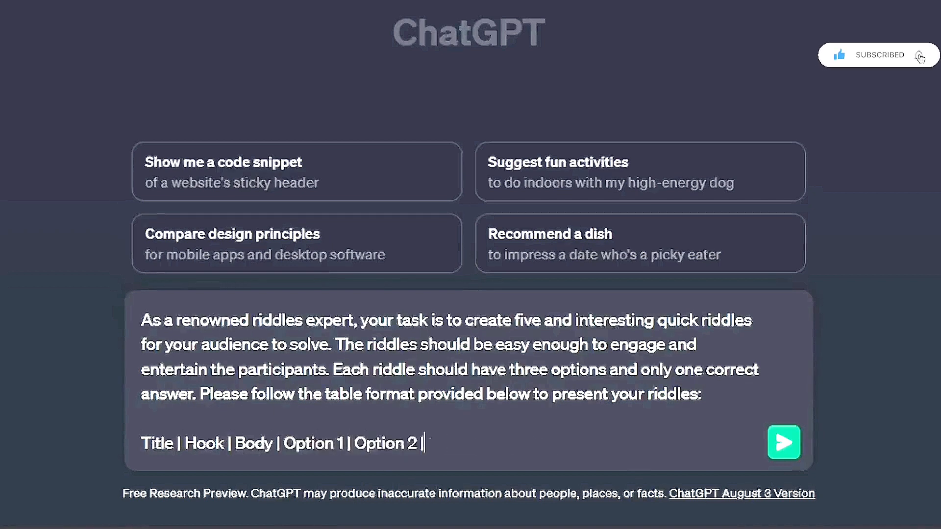
pyautogui.write('Option 3 | Option')
pyautogui.write('Ans')
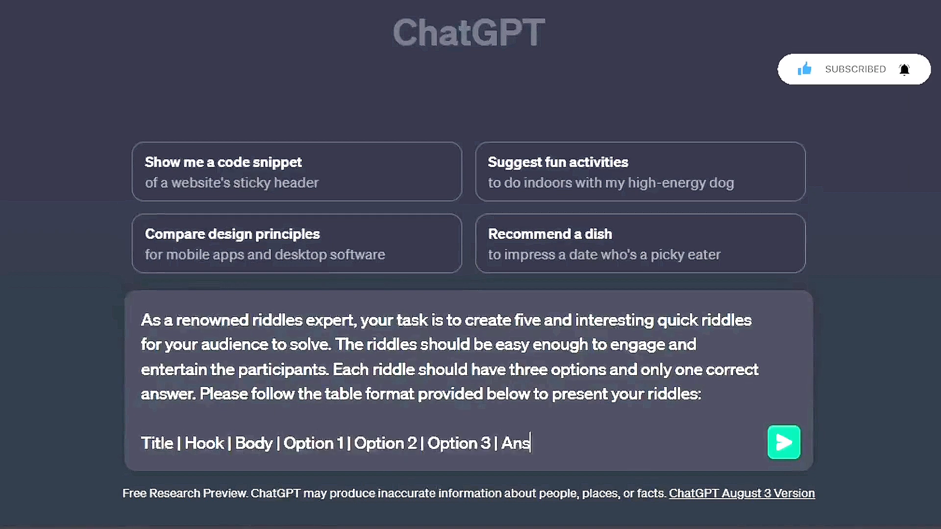
pyautogui.write('wer')
# After a blank line, add the line "For example:"
pyautogui.hotkey('shift', 'Return')
pyautogui.hotkey('shift', 'Return')
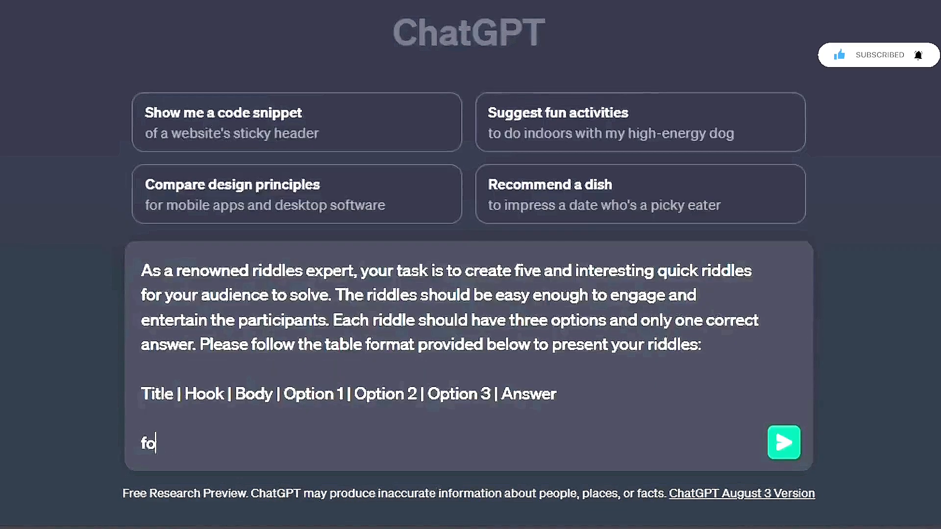
pyautogui.write('For exam')
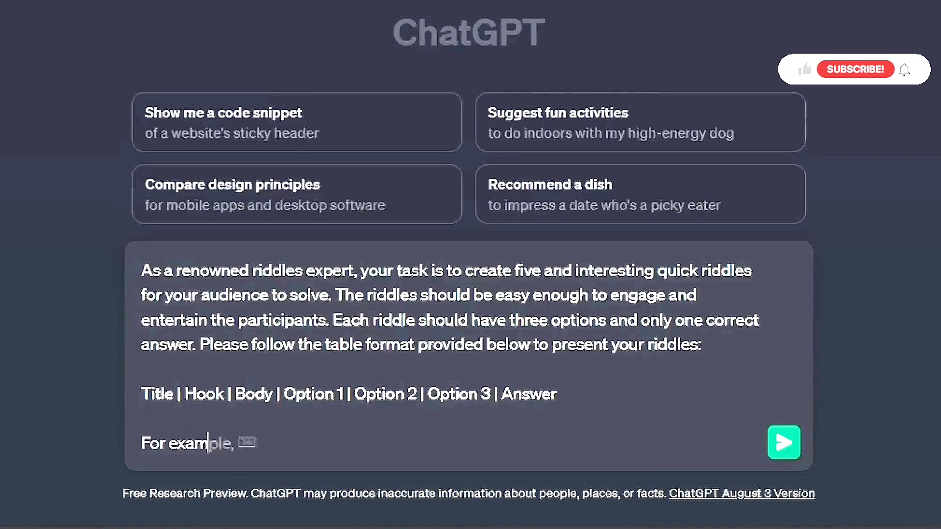
pyautogui.write('ple,')
pyautogui.press('BackSpace')
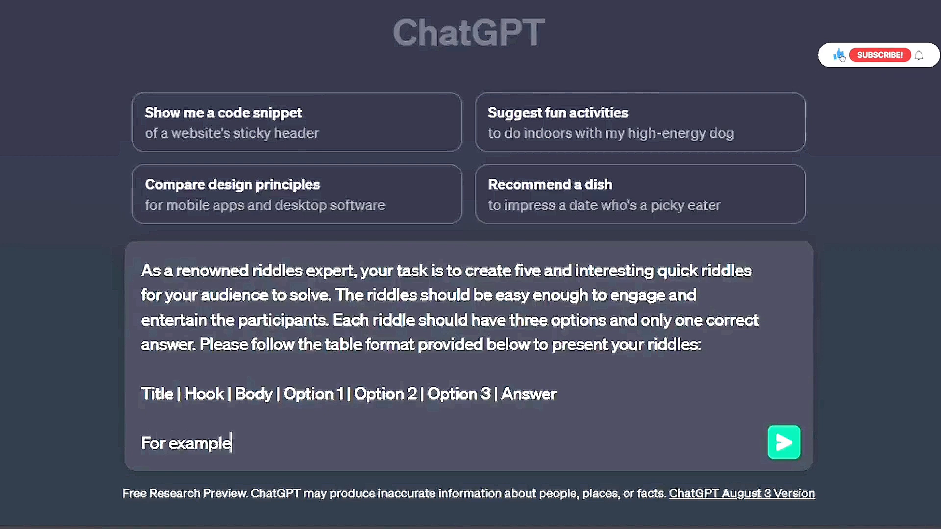
pyautogui.write(':')
# Add the example lines "Title: Fun Riddles 101" and "Hook: Can You Crack This?"
pyautogui.hotkey('shift', 'Return')
pyautogui.hotkey('shift', 'Return')
pyautogui.write('Ti')
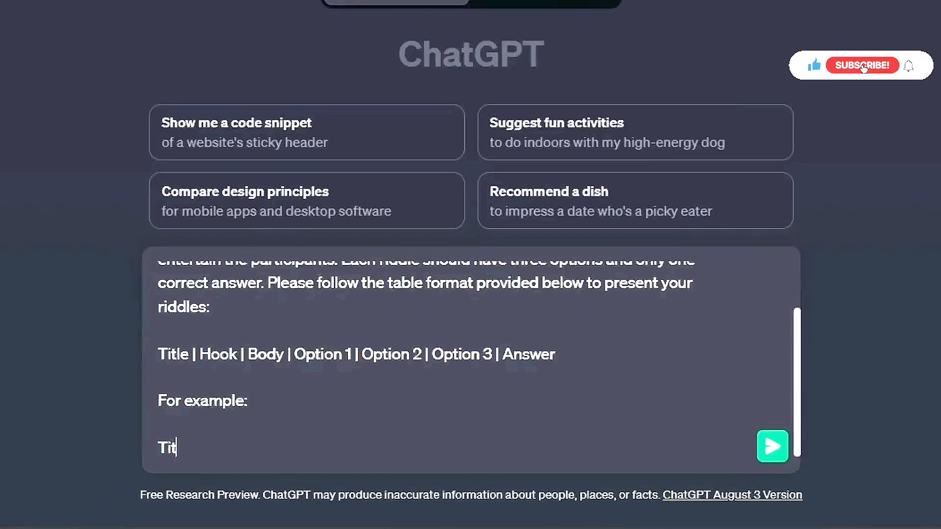
pyautogui.write('tle: ')
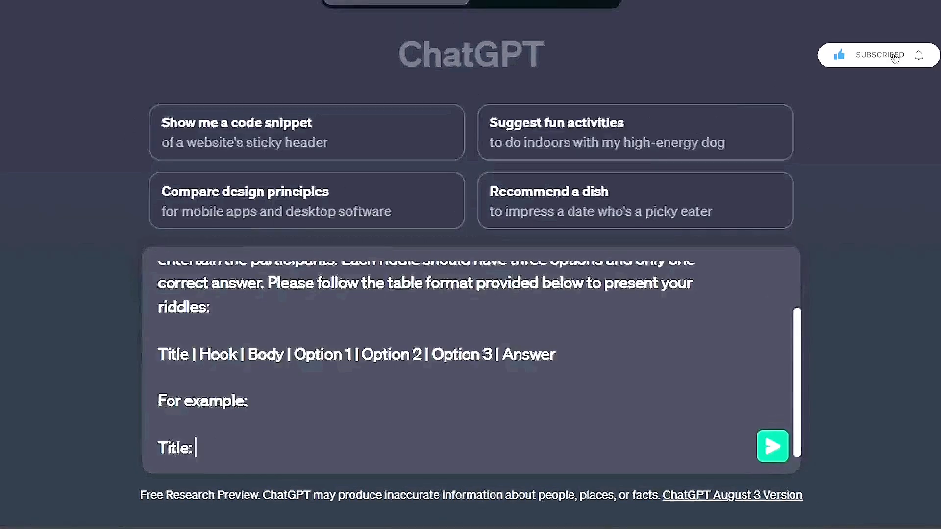
pyautogui.write('Fun Riddles 101')
pyautogui.hotkey('shift', 'Return')
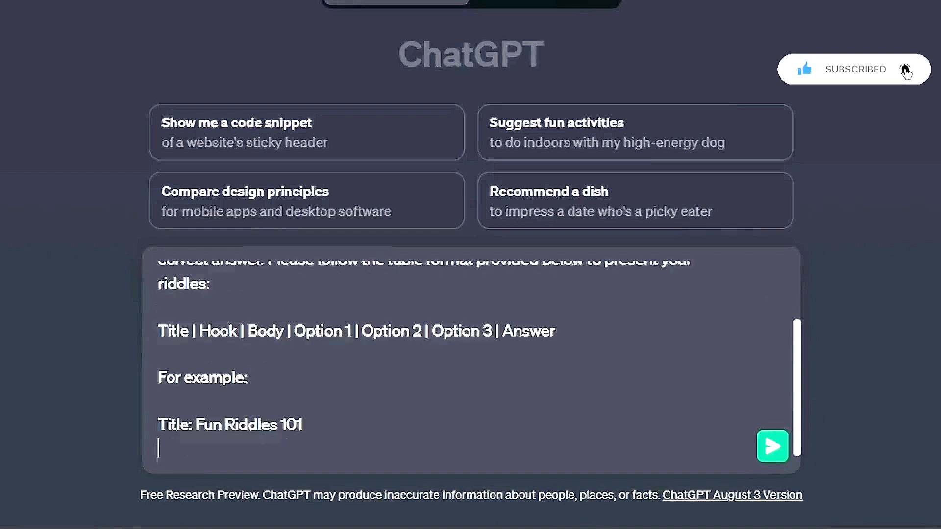
pyautogui.write('Hook: Can ')
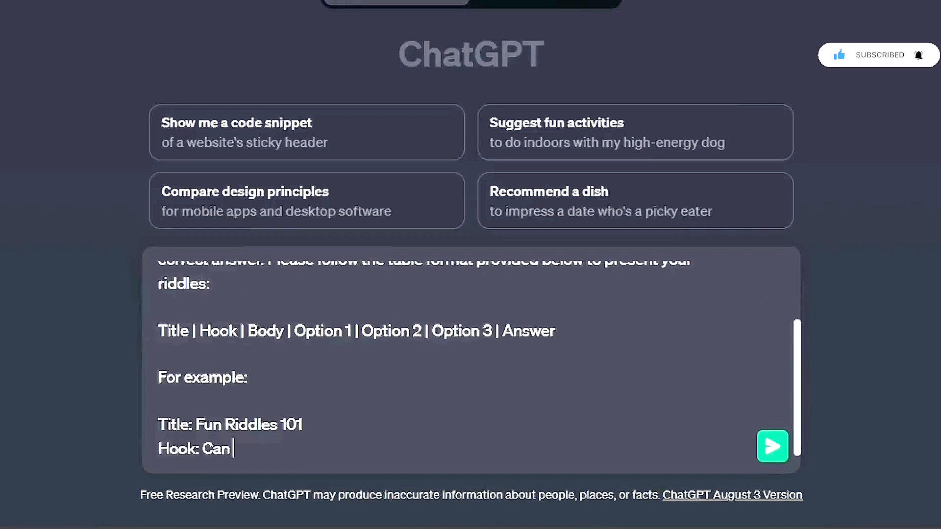
pyautogui.write('You Crack This?')
pyautogui.hotkey('shift', 'Return')
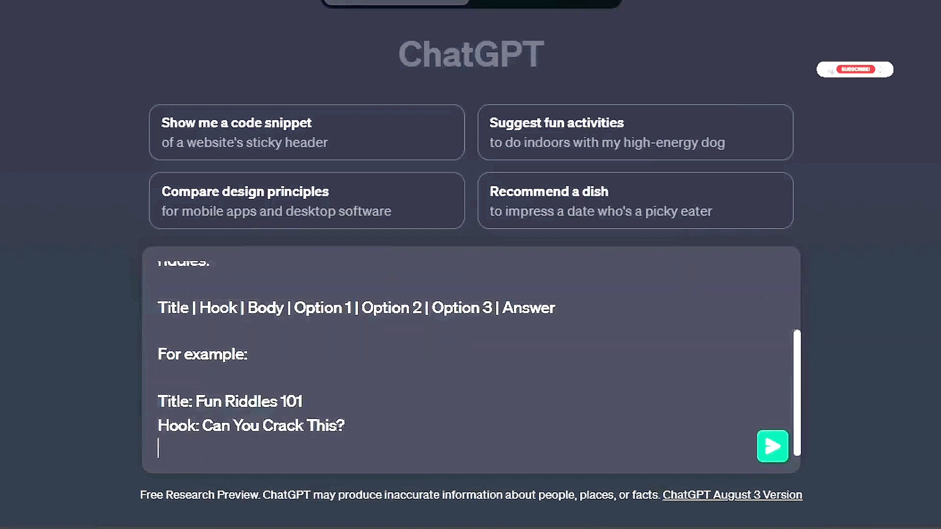
# Add the example line "Body: I have the keys but no locks. I have space but no room. You can enter but can't go outside. What am I?"
pyautogui.write('Body: I have')
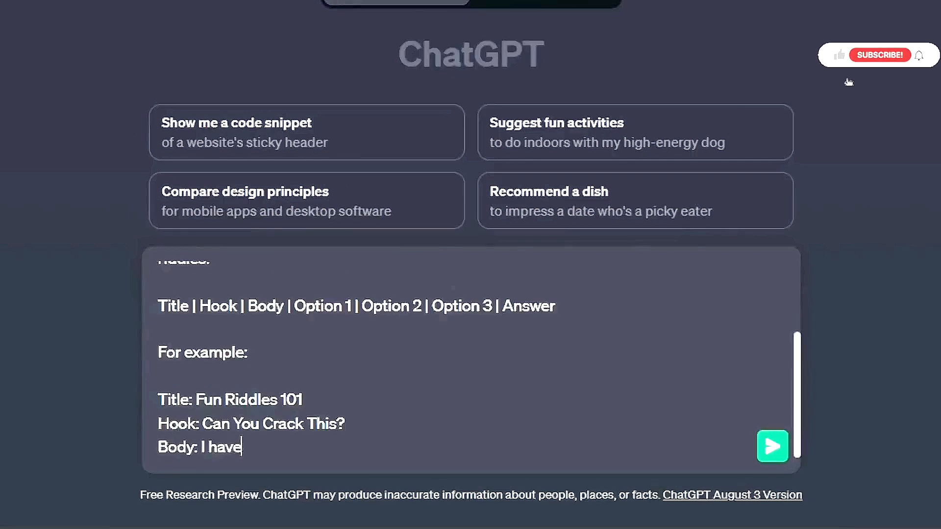
pyautogui.write(' the keys but no loc')
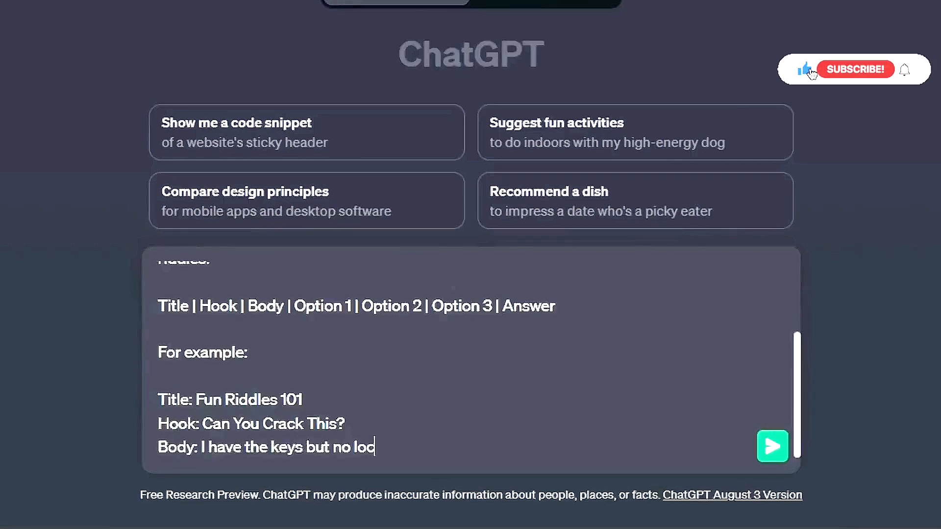
pyautogui.write('ks. I have spa')
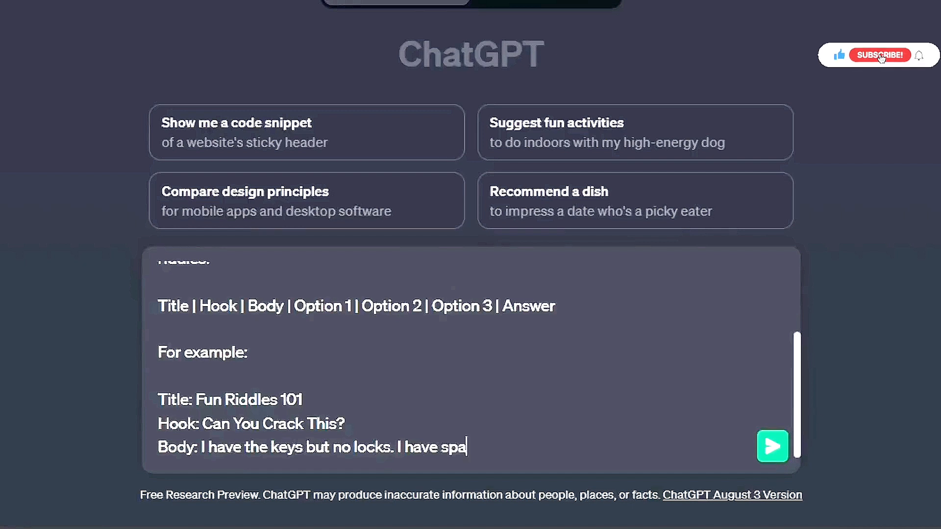
pyautogui.write('ce but no room')
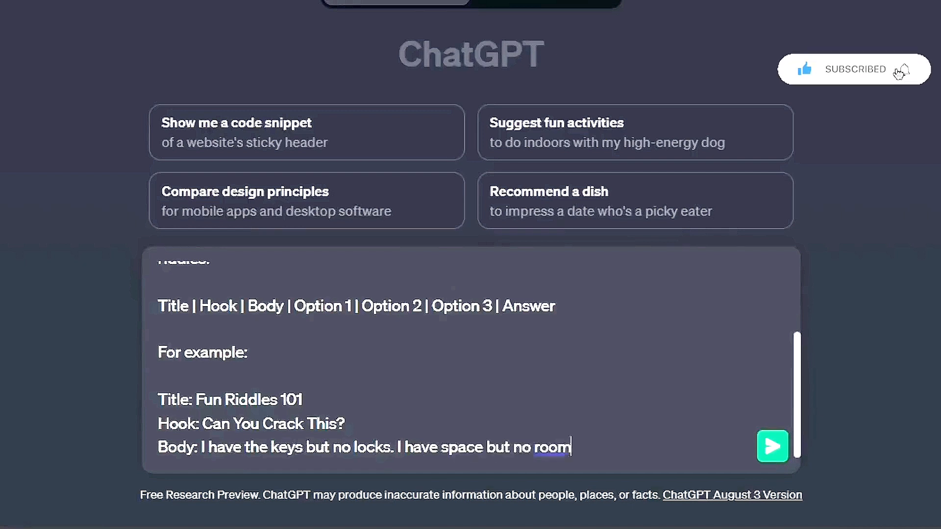
pyautogui.write('. You can enter but c')
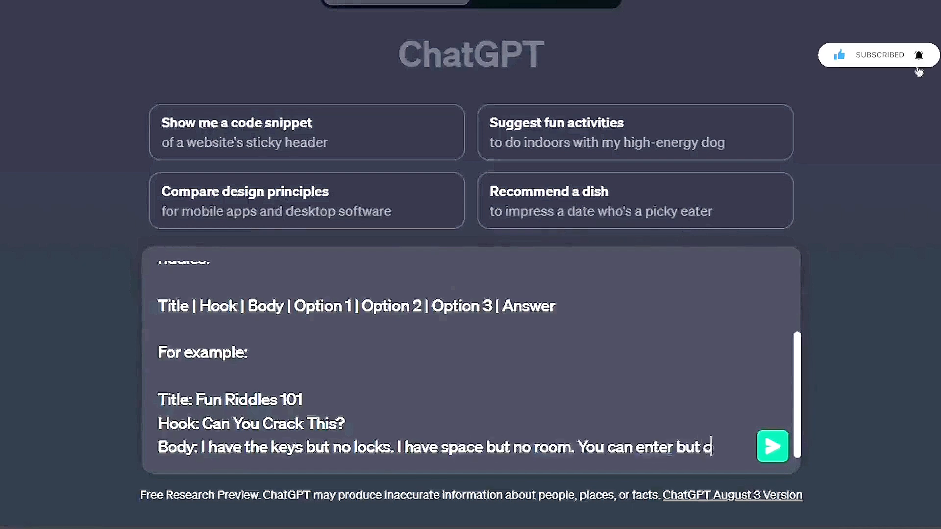
pyautogui.write("an't go outside. W")
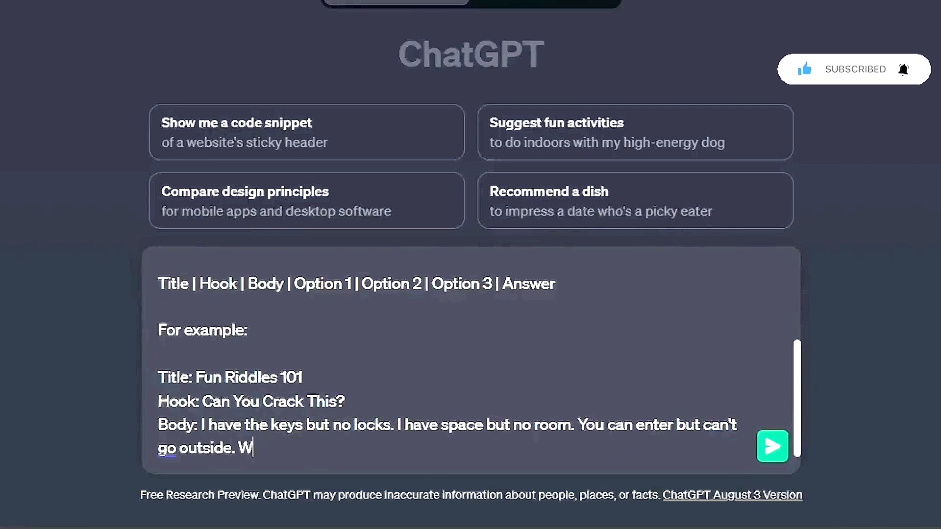
pyautogui.write('hat am I?')
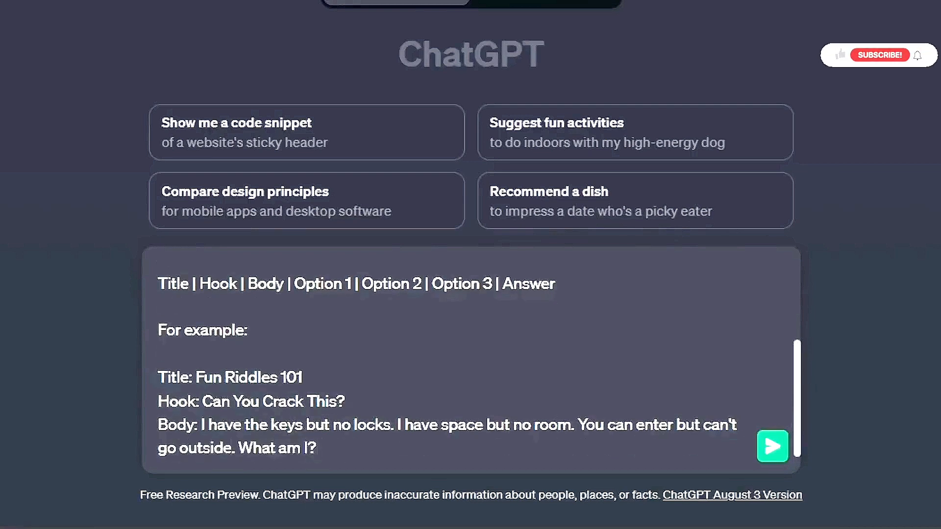
# After a blank line, add the example lines "Option 1: A Keyboard" and "Option 2: A House"
pyautogui.hotkey('shift', 'Return')
pyautogui.hotkey('shift', 'Return')
pyautogui.write('Option ')
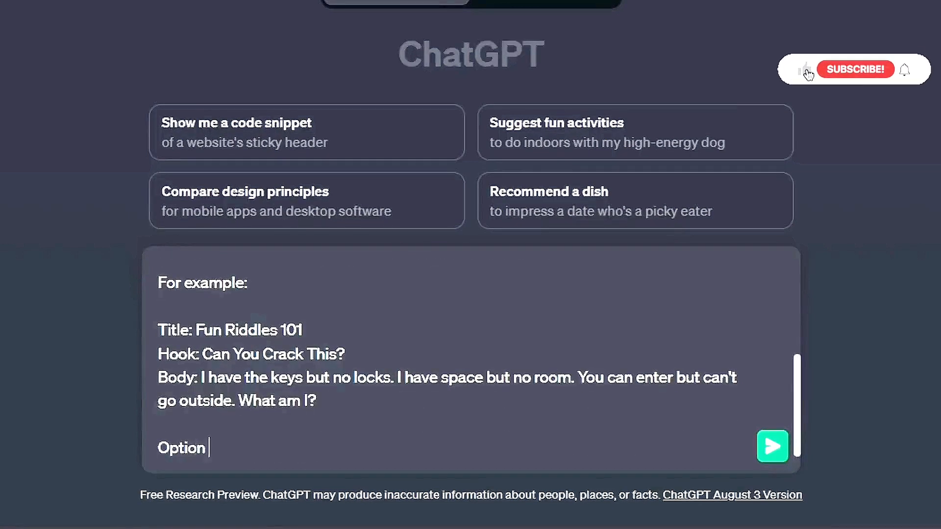
pyautogui.write('1: Keyboard')
pyautogui.hotkey('shift', 'Return')
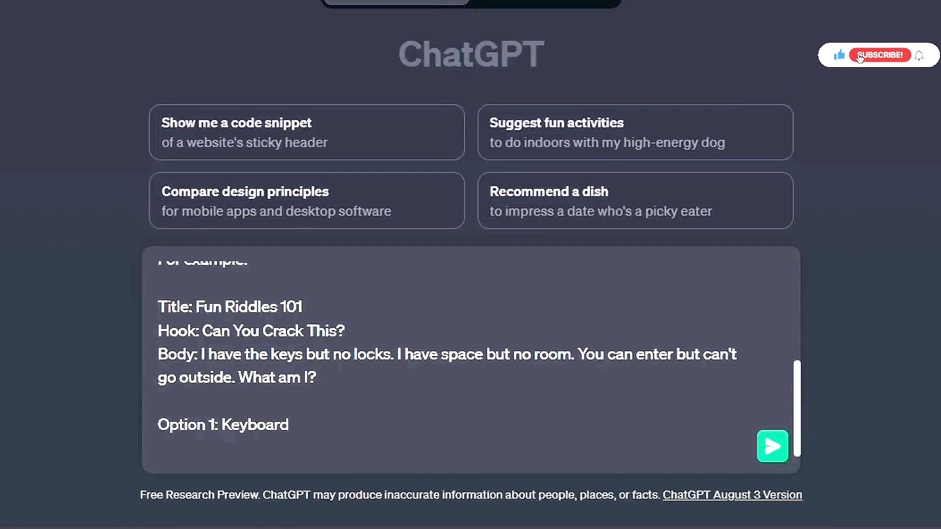
pyautogui.write('Option 2: House')
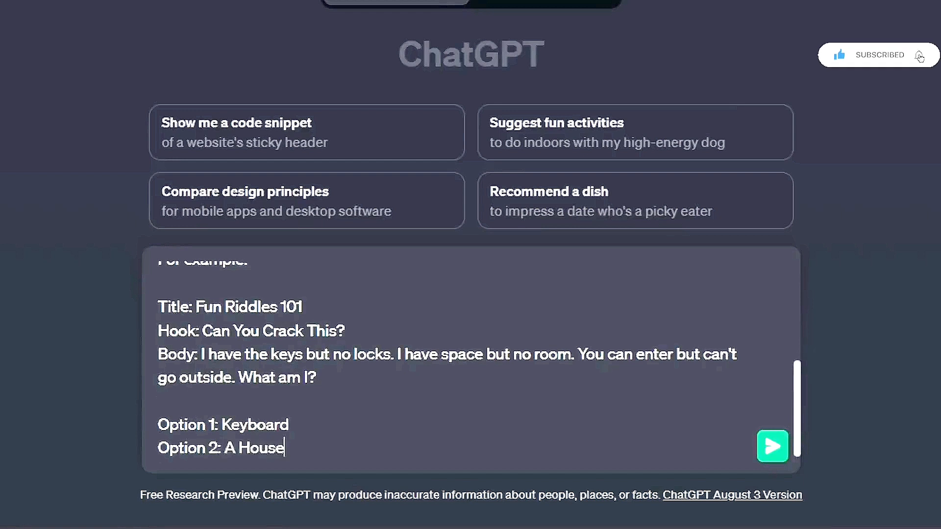
pyautogui.click(222, 424)
pyautogui.write('A')
pyautogui.click(325, 446)
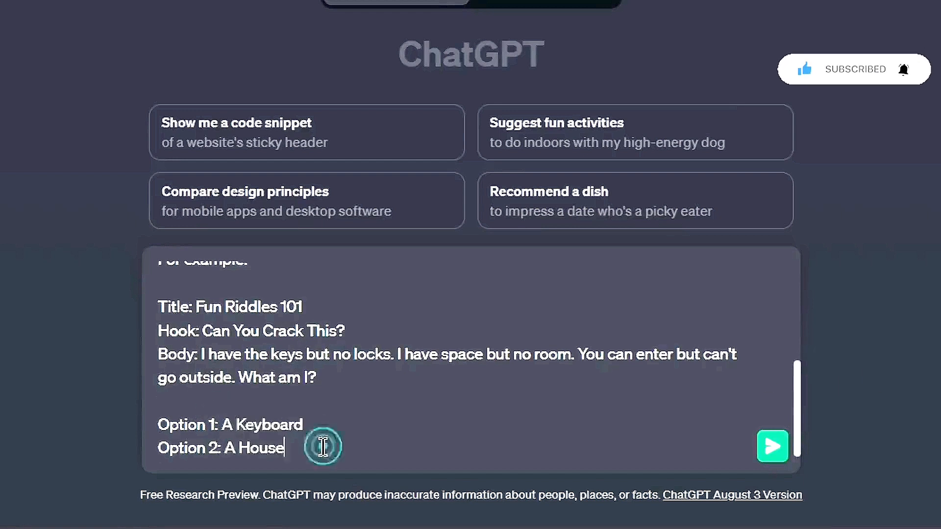
# Add the line "Option 3: A Wallet" and, after a blank line, "Answer: A Keyboard"
pyautogui.hotkey('shift', 'Return')
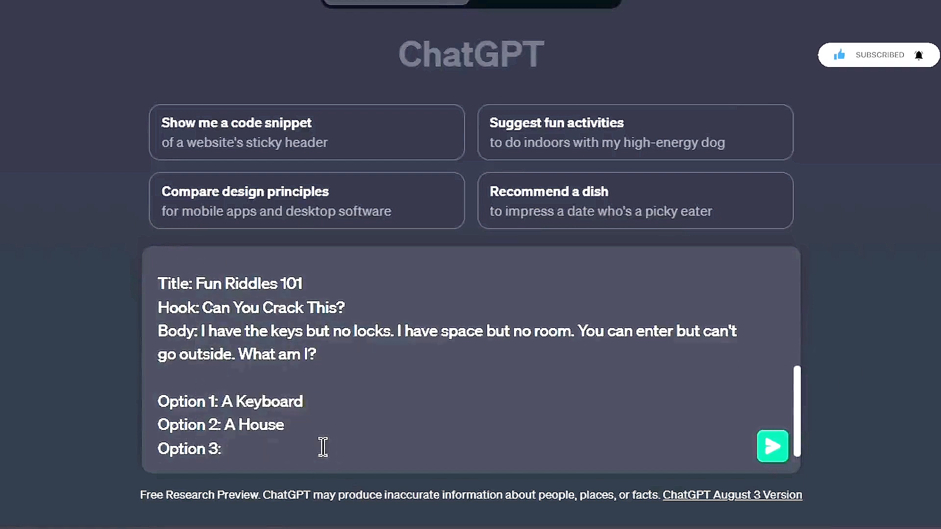
pyautogui.write('Option 3: A Wallet')
pyautogui.hotkey('shift', 'Return')
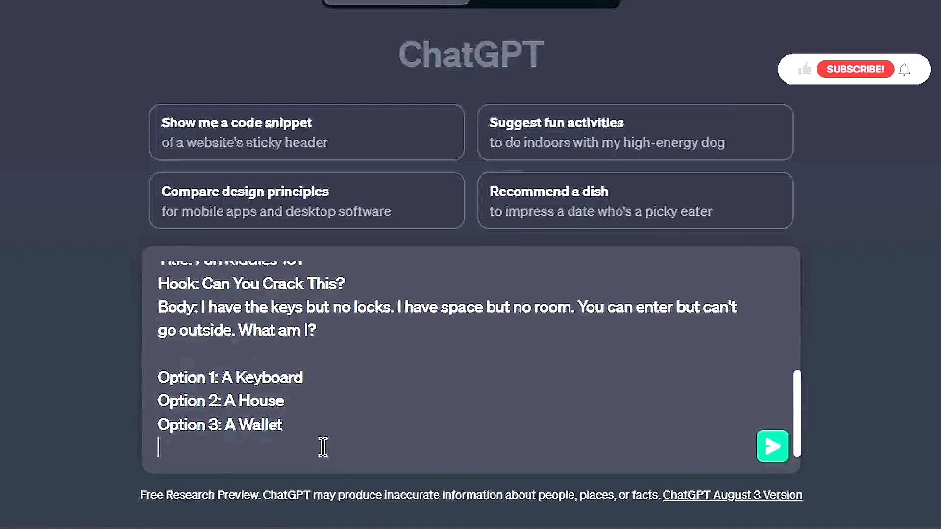
pyautogui.hotkey('shift', 'Return')
pyautogui.write('Answer:')
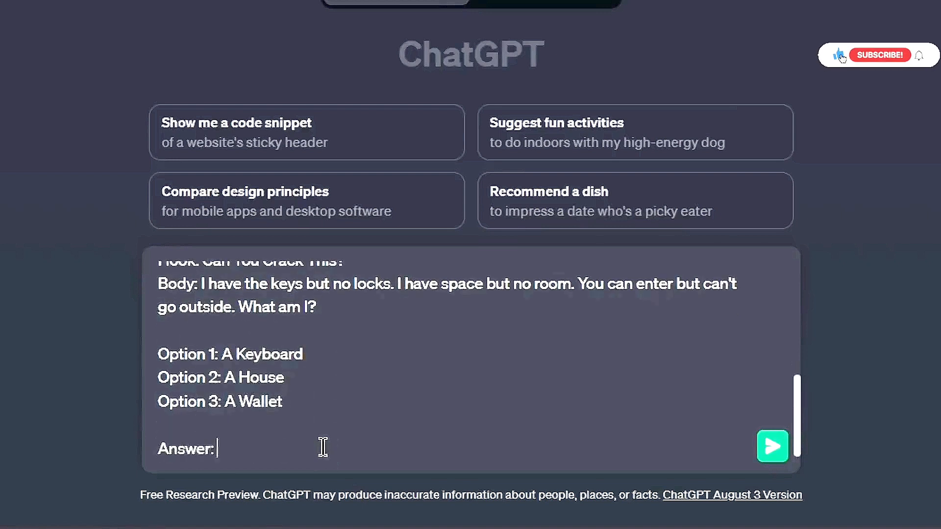
pyautogui.write(' A Keyboard')
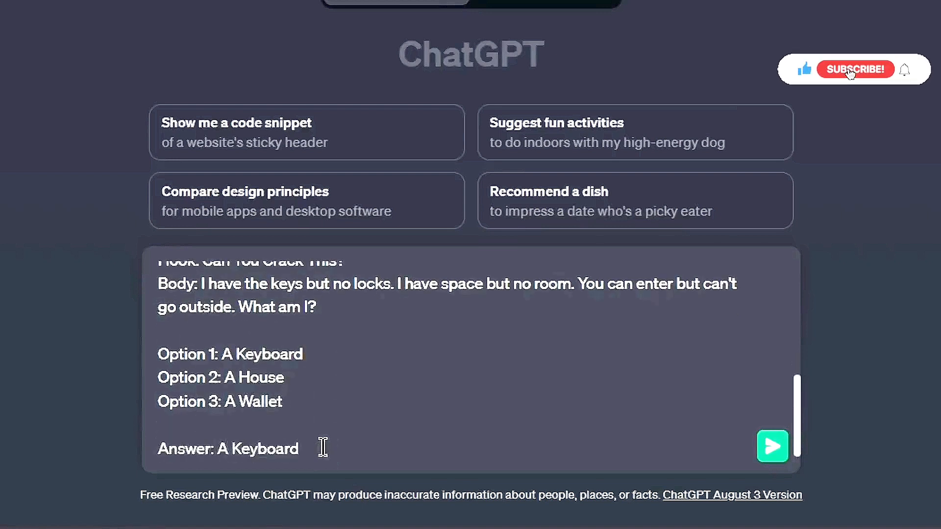
# Paste the closing line "Please ensure that your riddles are well-crafted, engaging, and provide a satisfying solution." and send the prompt
pyautogui.write('Please ensure that your riddles are well-crafted, engaging, and provide a satisfying solution.')
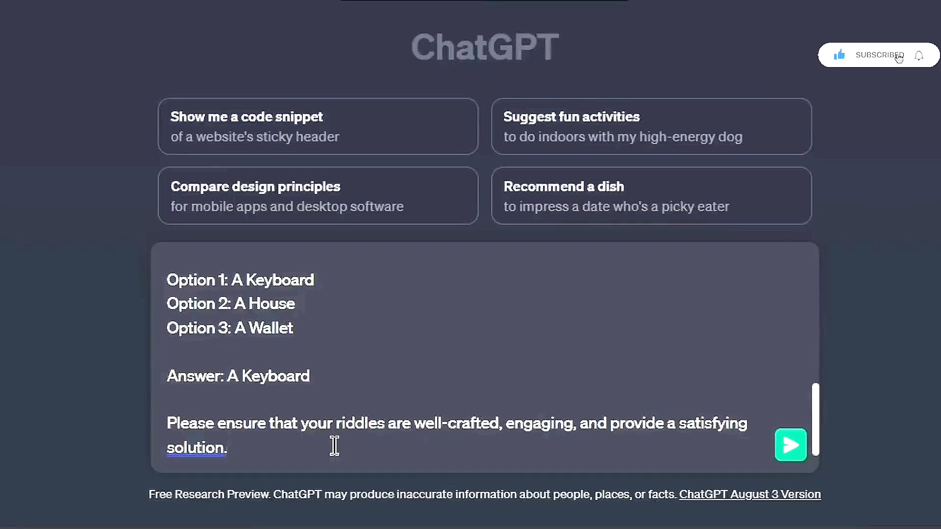
pyautogui.press('Return')
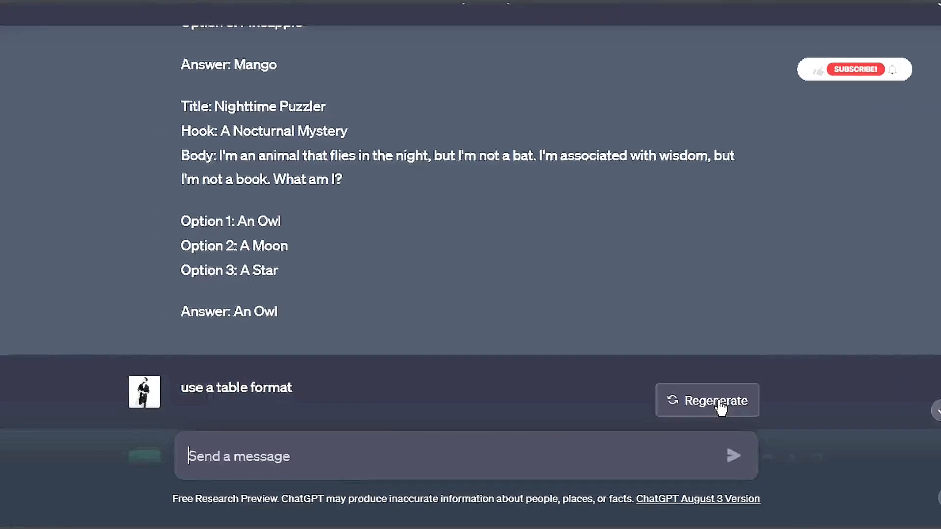
# Edit the last message to "Create 300 more similar riddles" and submit it
pyautogui.click(718, 402)
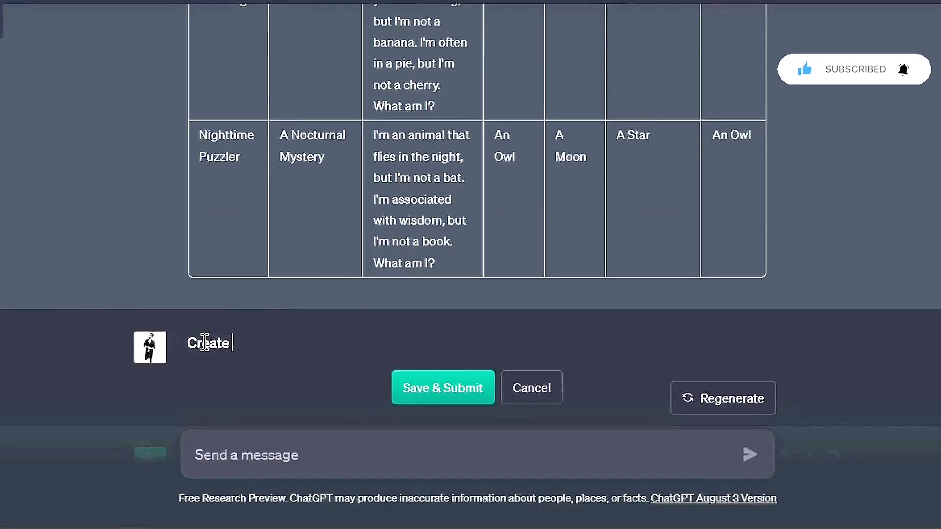
pyautogui.write('300')
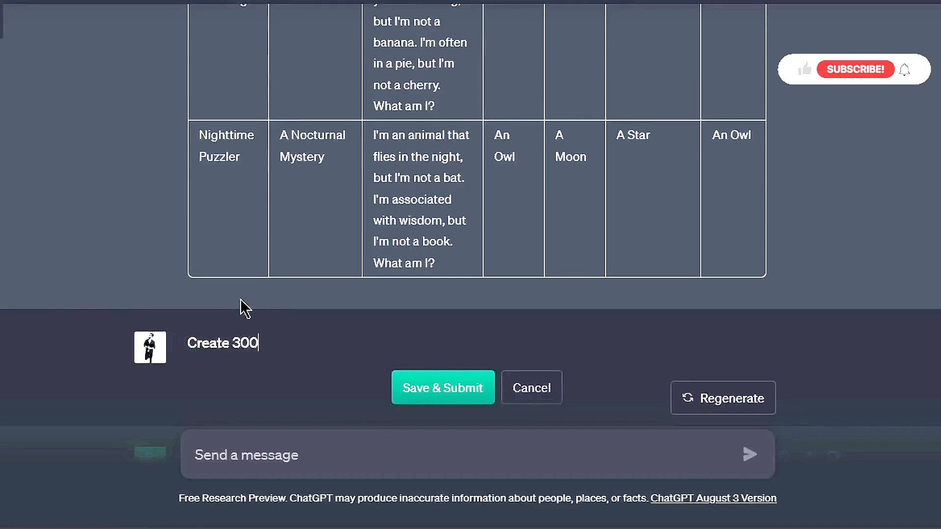
pyautogui.write(' more similar riddles')
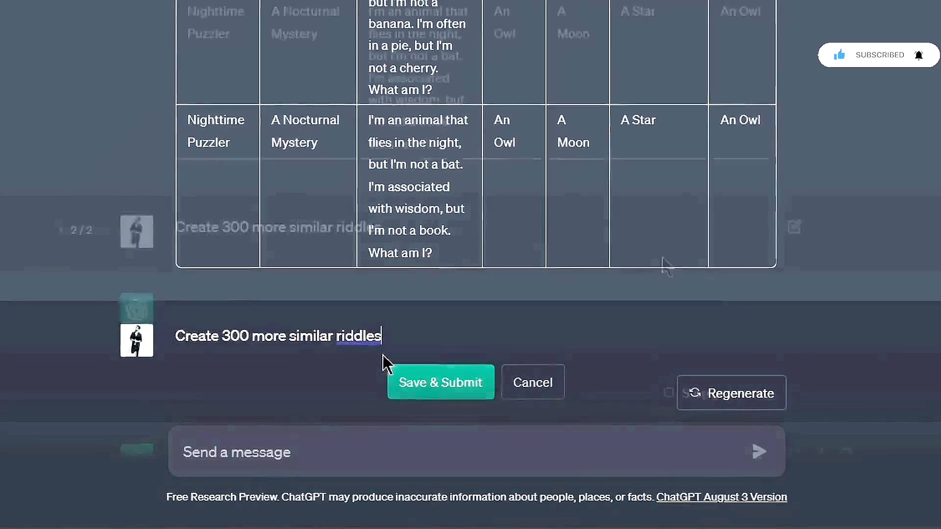
pyautogui.click(395, 384)
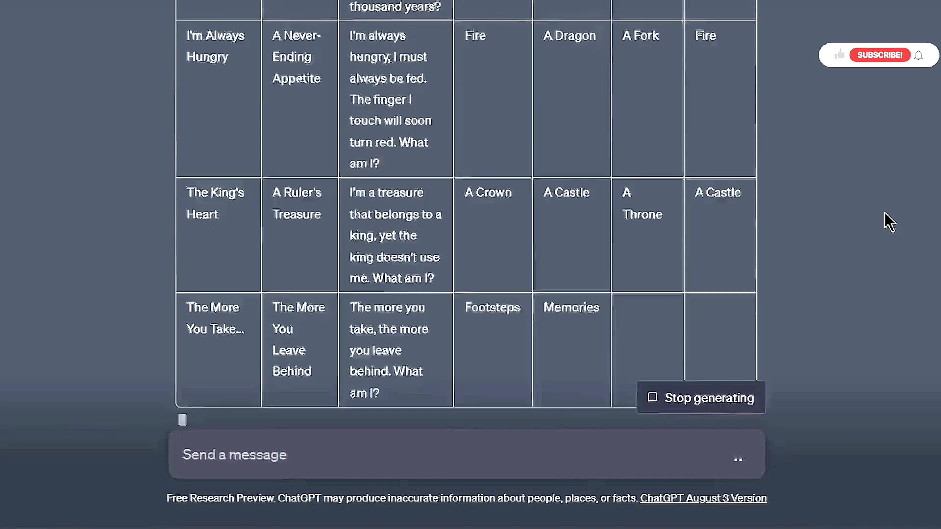
# Send the follow-up messages "Continue" and "Keep going" to get more riddles
pyautogui.write('Continue')
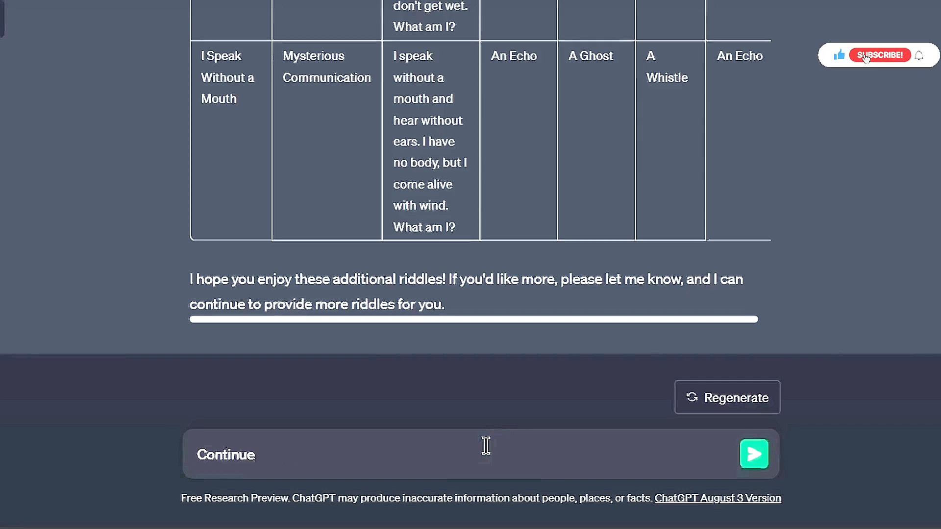
pyautogui.press('Return')
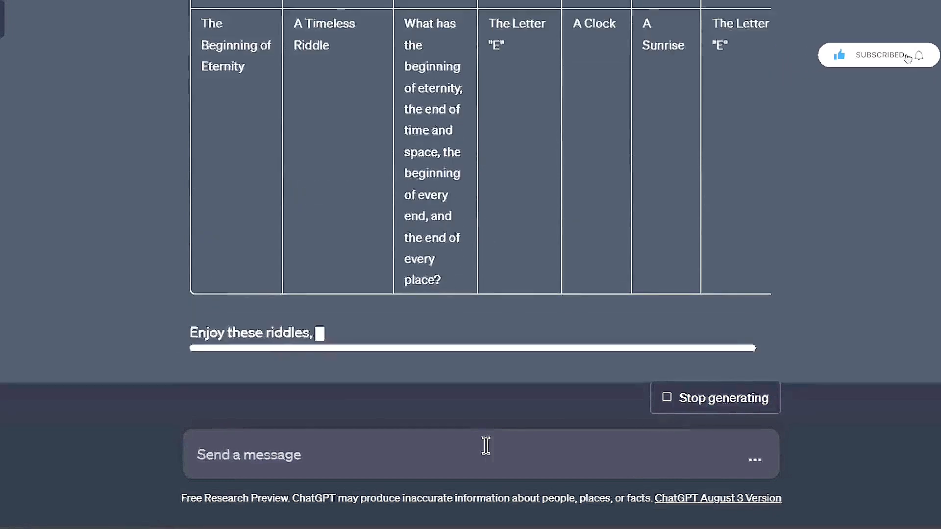
pyautogui.write('Keep going')
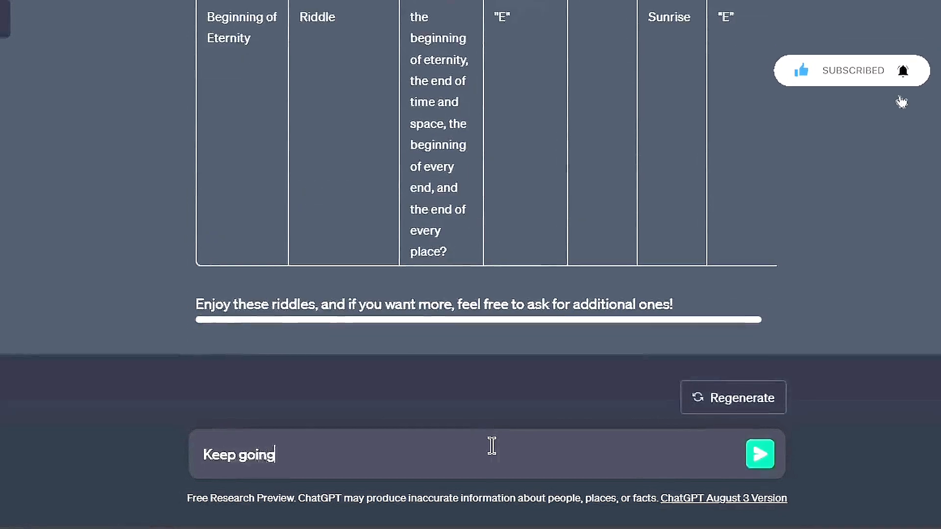
pyautogui.press('Return')
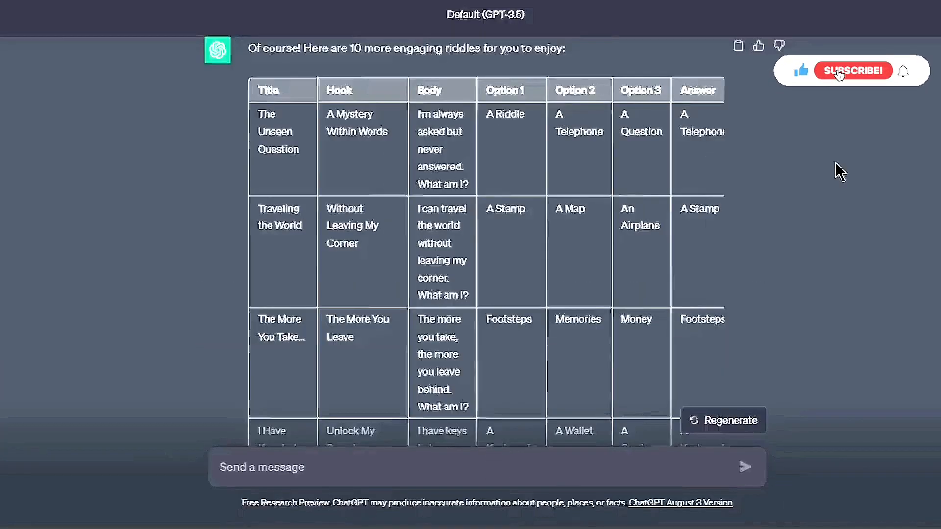
# Scroll through the generated riddle tables in the chat
pyautogui.scroll(-20, 835, 163)
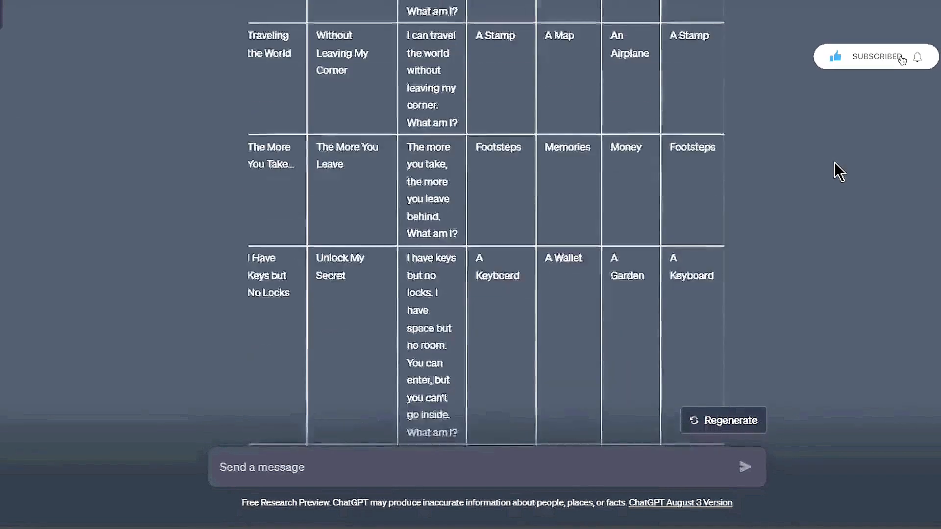
pyautogui.scroll(-15, 833, 163)
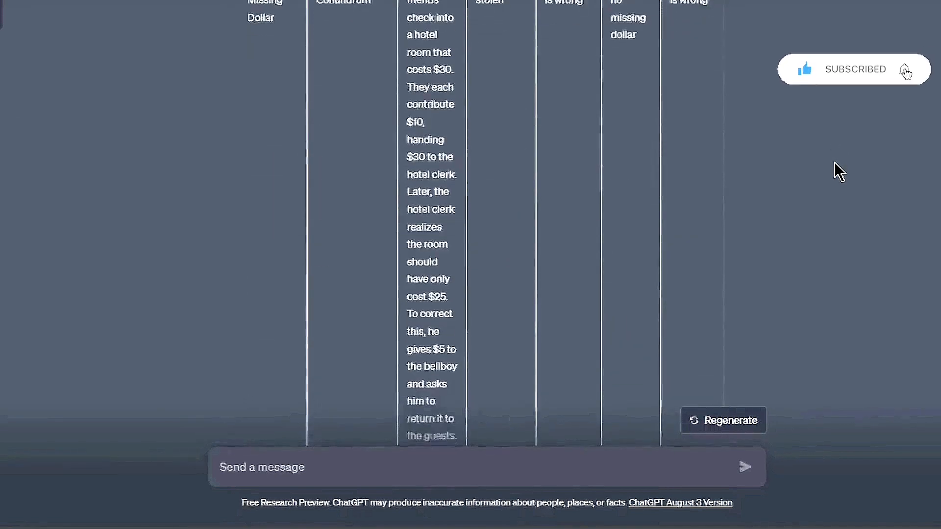
pyautogui.scroll(-20, 833, 163)
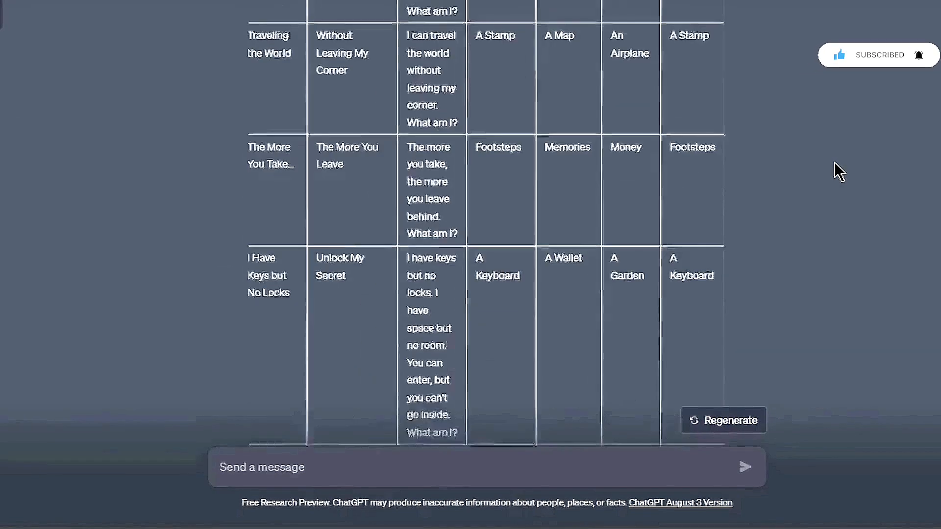
pyautogui.scroll(-2, 834, 163)
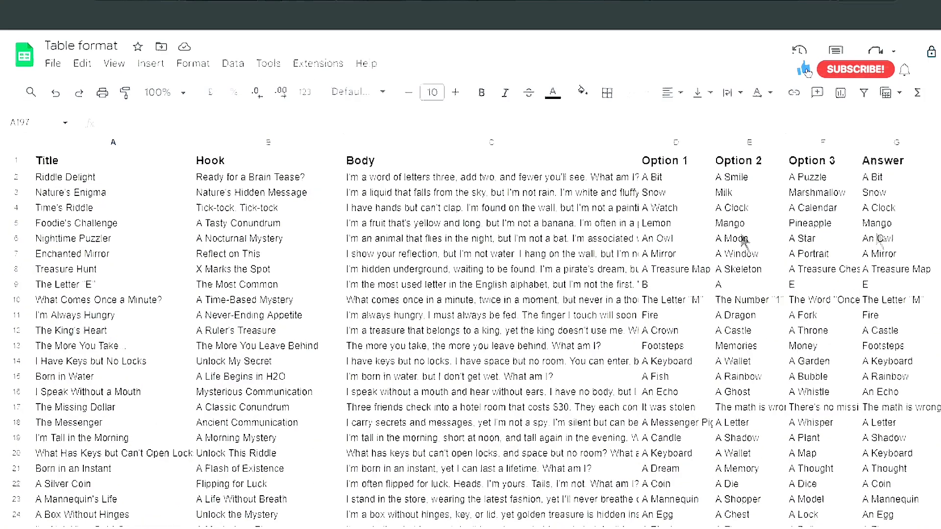
# Review the riddles collected in the Table format spreadsheet
pyautogui.scroll(-5, 468, 253)
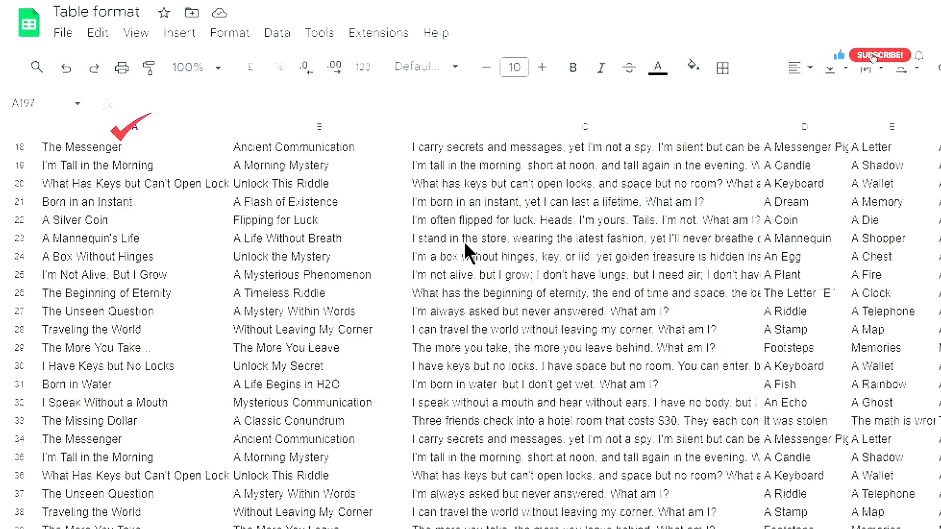
pyautogui.scroll(-8, 465, 245)
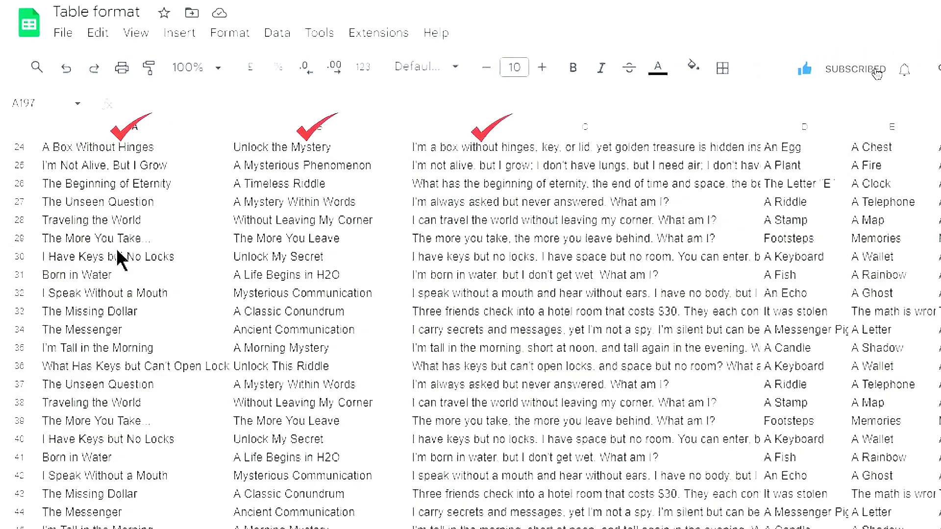
pyautogui.scroll(-4, 93, 274)
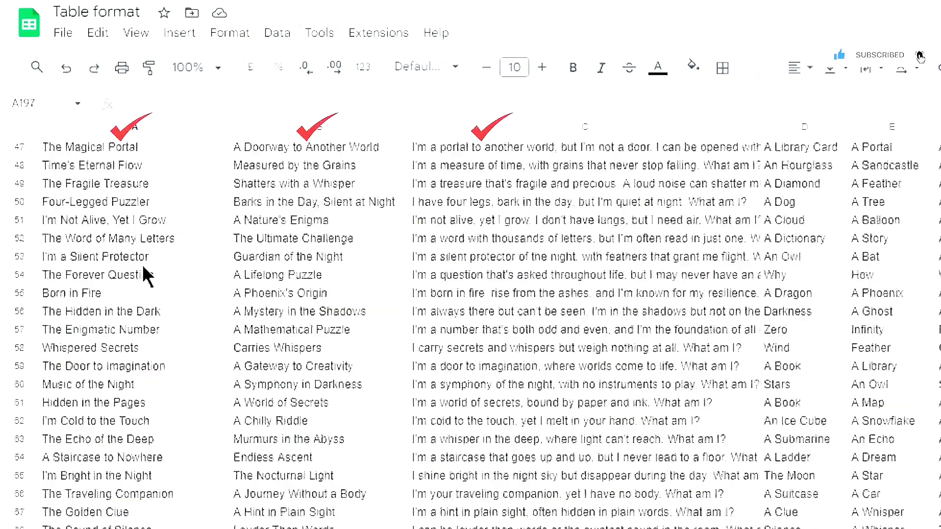
pyautogui.scroll(-4, 5, 280)
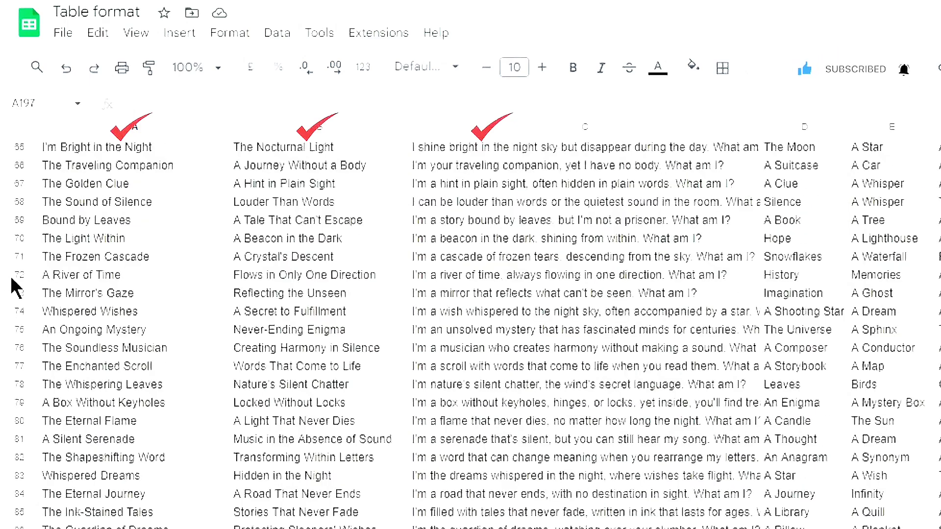
pyautogui.scroll(-4, 57, 297)
pyautogui.scroll(-4, 123, 300)
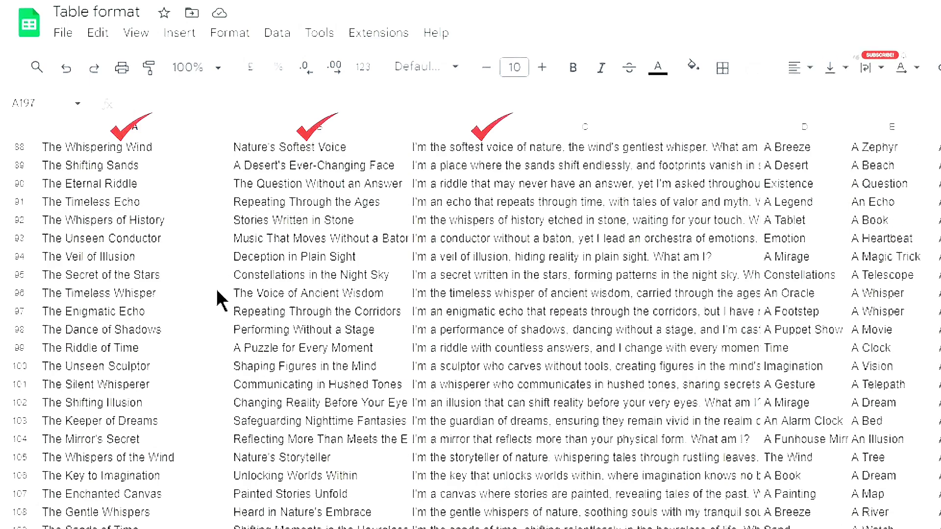
pyautogui.scroll(-6, 218, 299)
pyautogui.scroll(-6, 370, 294)
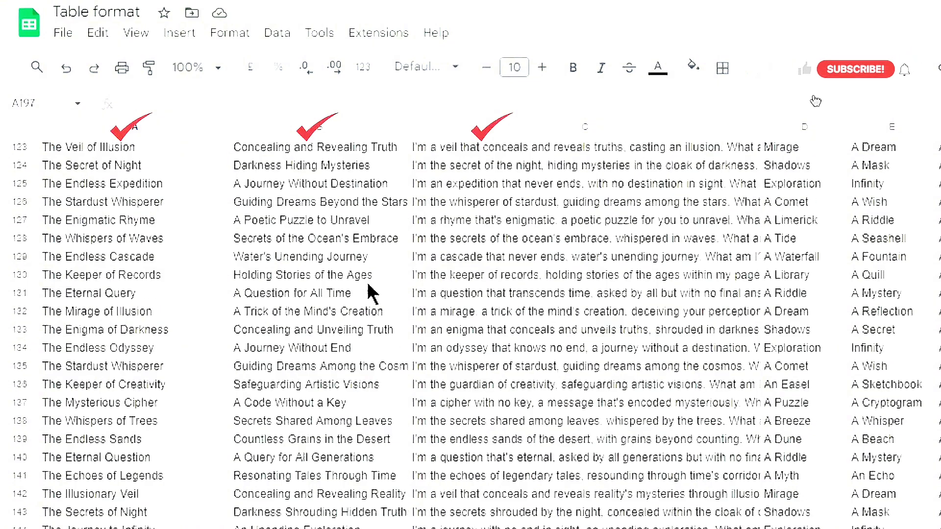
pyautogui.scroll(-4, 288, 308)
pyautogui.scroll(-4, 117, 294)
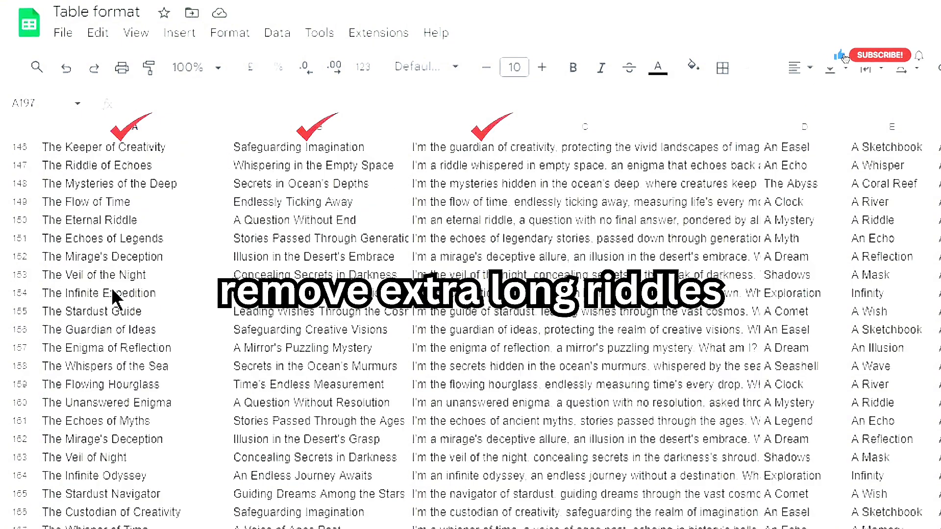
pyautogui.scroll(-2, 79, 294)
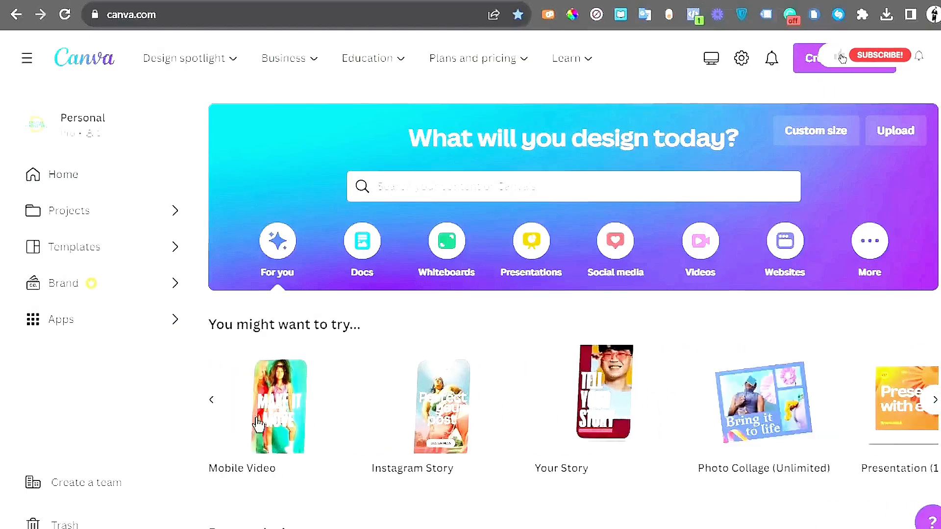
# Create a blank Mobile Video design in Canva
pyautogui.moveTo(304, 417)
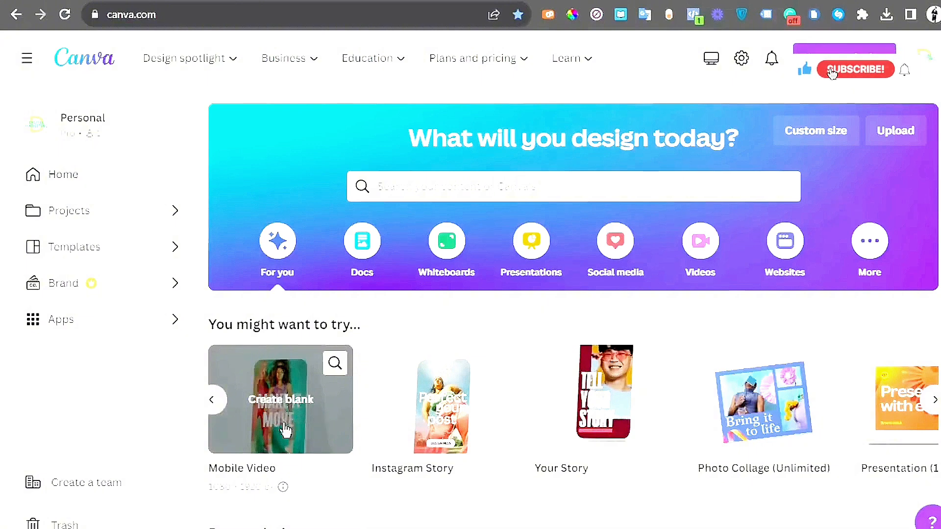
pyautogui.click(311, 438)
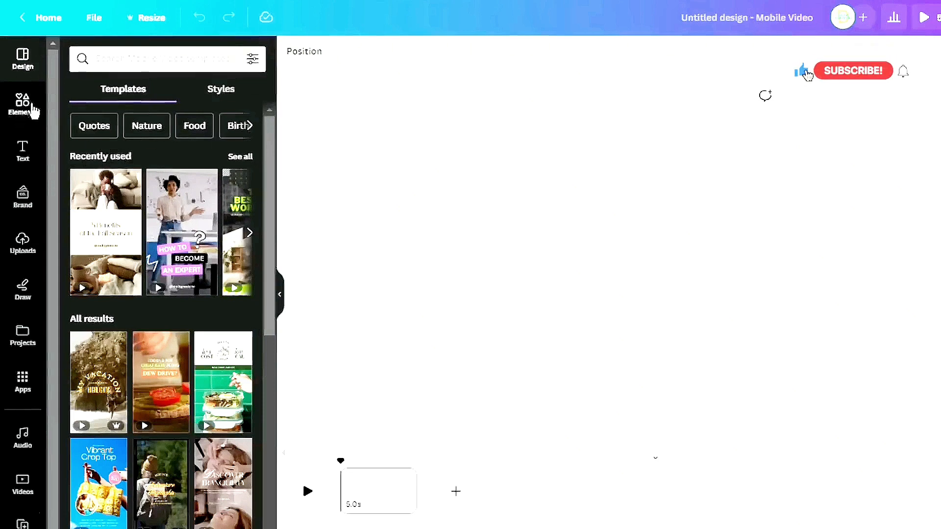
# Search elements for motion lines and add the pink diagonal motion-lines video as the design's background
pyautogui.click(31, 112)
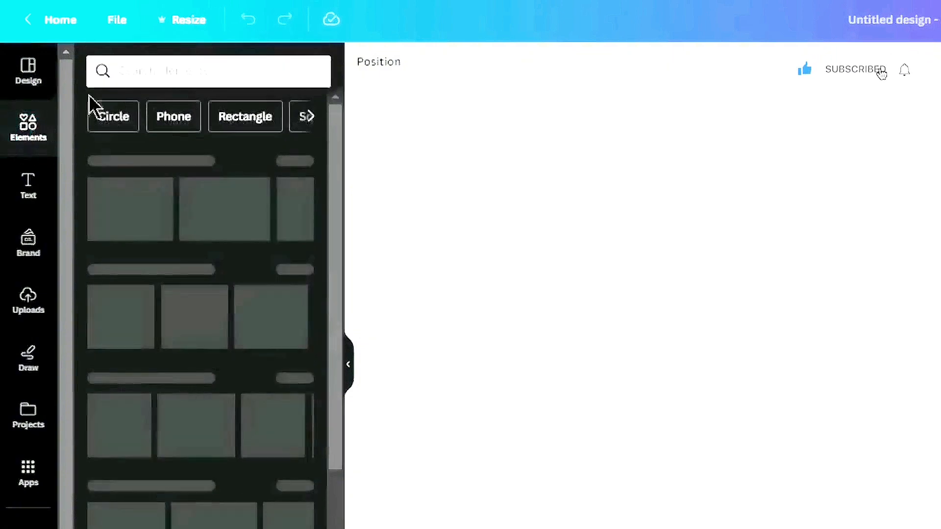
pyautogui.click(197, 77)
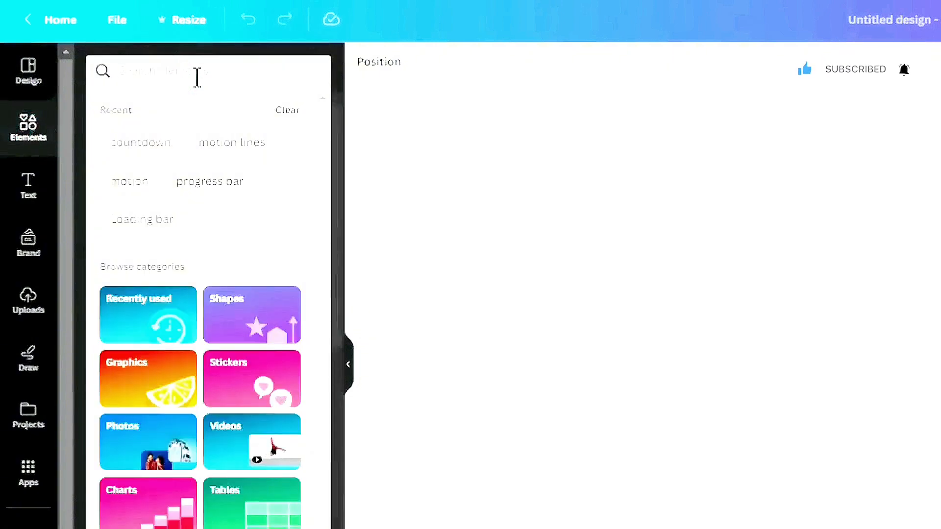
pyautogui.write('moti')
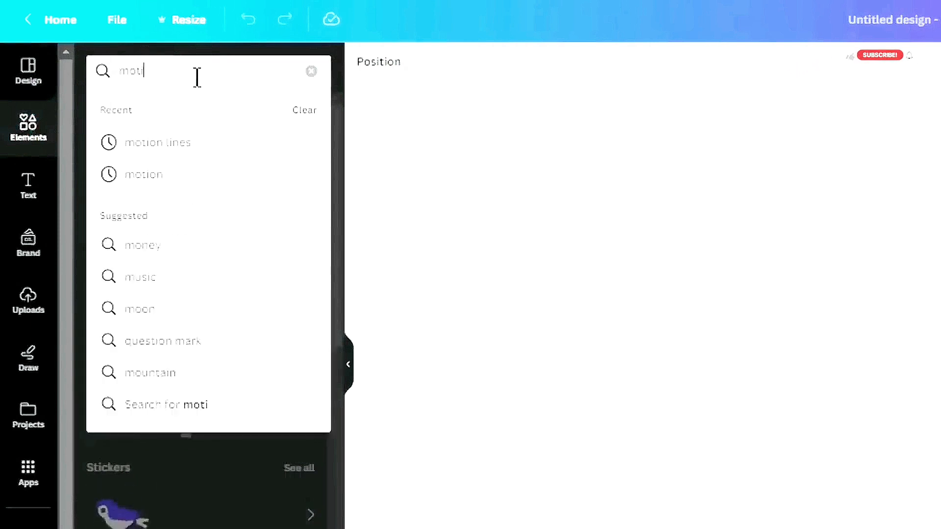
pyautogui.write('on ')
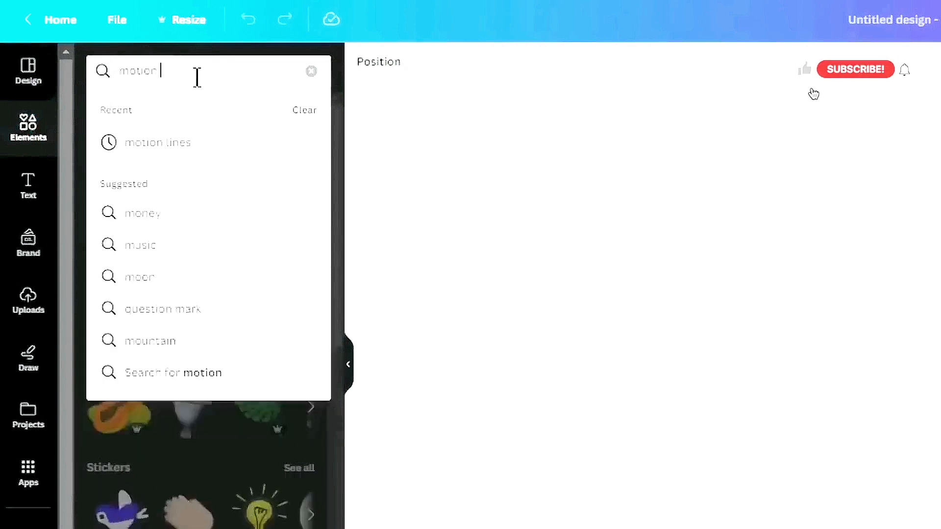
pyautogui.write('li')
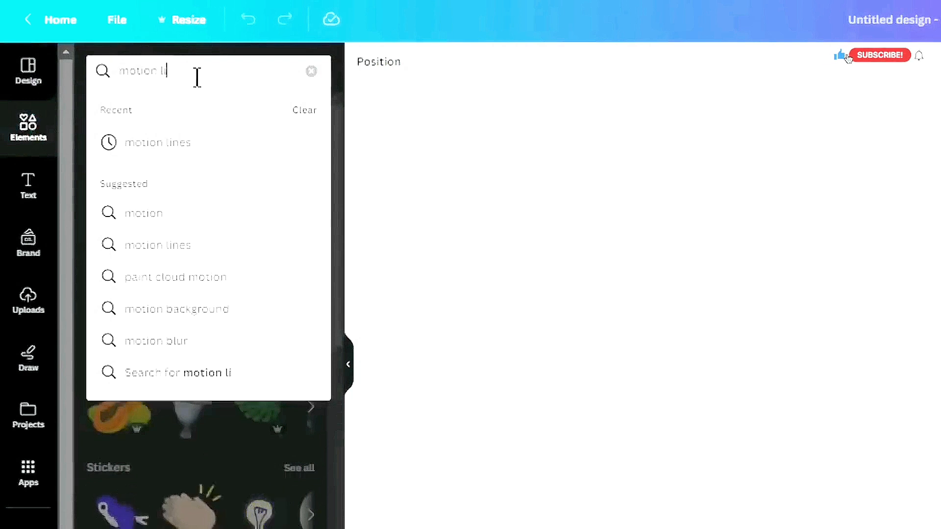
pyautogui.write('nes')
pyautogui.press('Return')
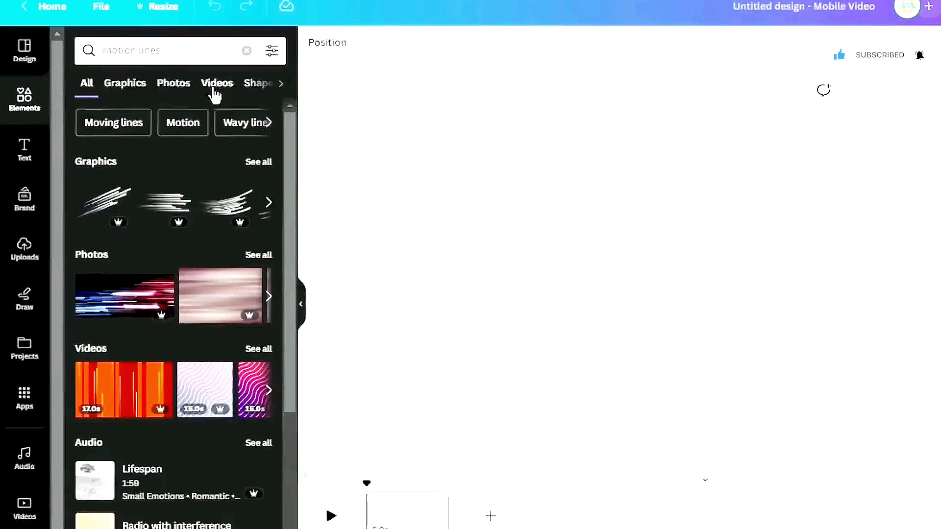
pyautogui.click(216, 90)
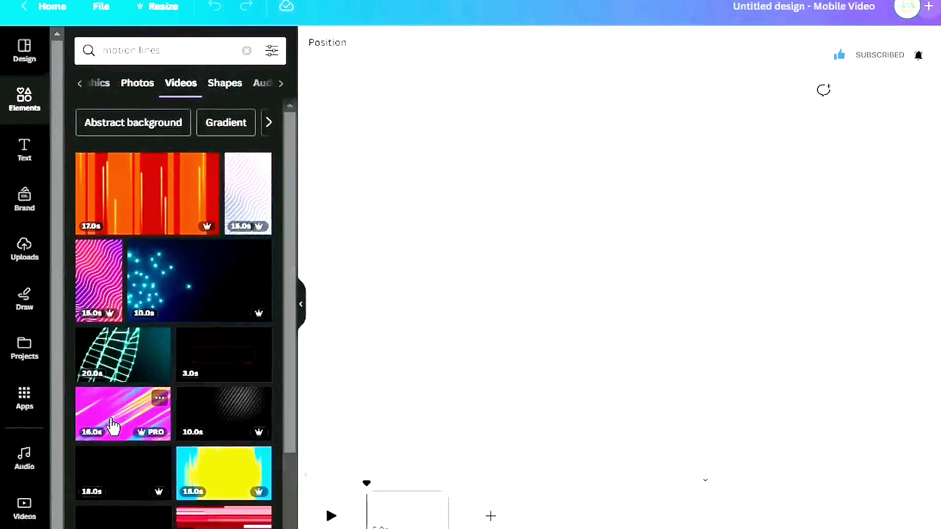
pyautogui.moveTo(113, 412); pyautogui.dragTo(607, 145)
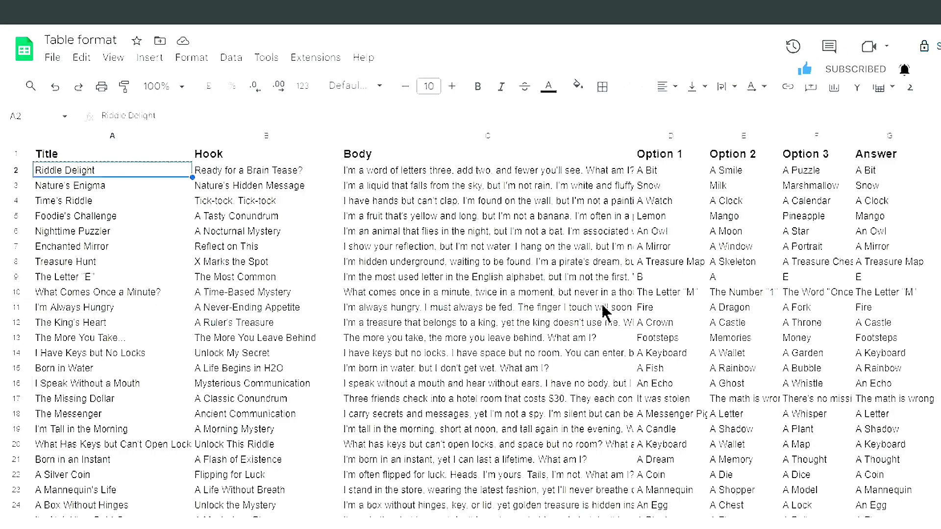
# Copy the first riddle title, Riddle Delight, from the Table format spreadsheet
pyautogui.rightClick(168, 173)
pyautogui.moveTo(176, 168)
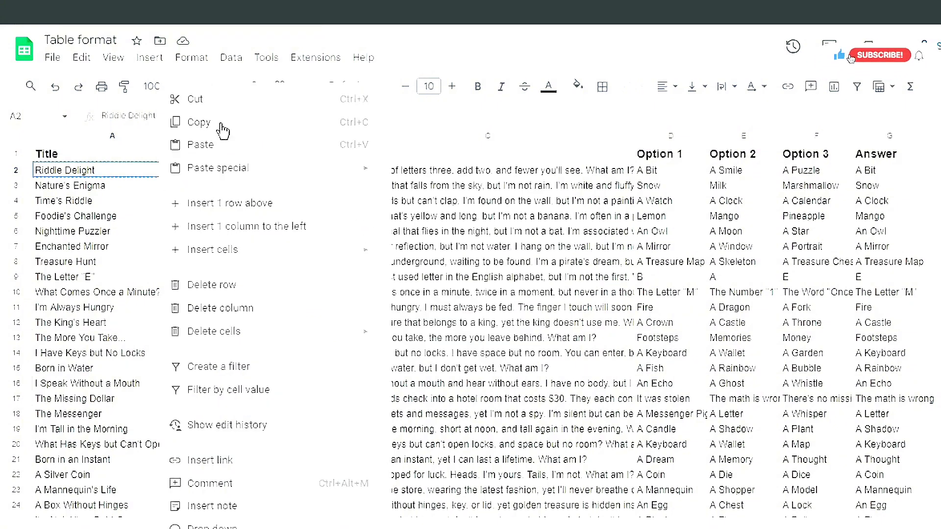
pyautogui.click(219, 131)
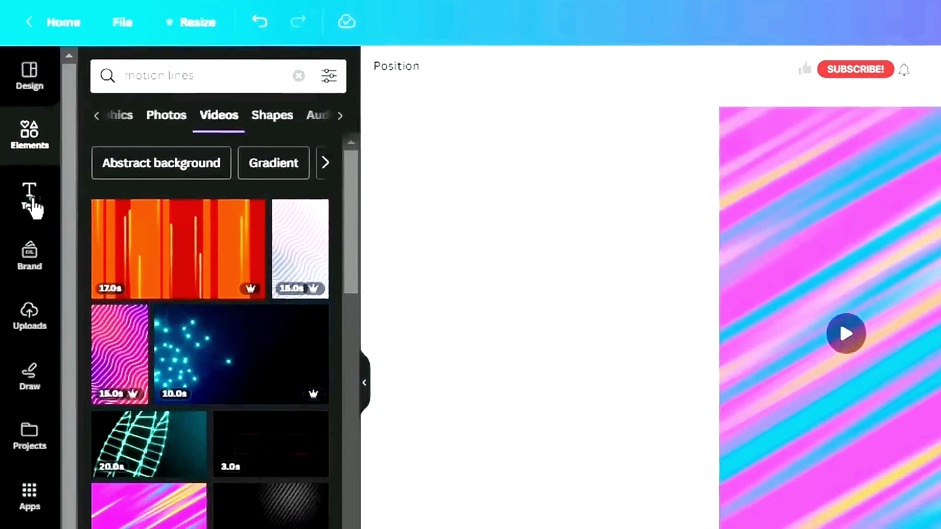
# Add a heading to the design and replace its text with the pasted title Riddle Delight
pyautogui.click(33, 207)
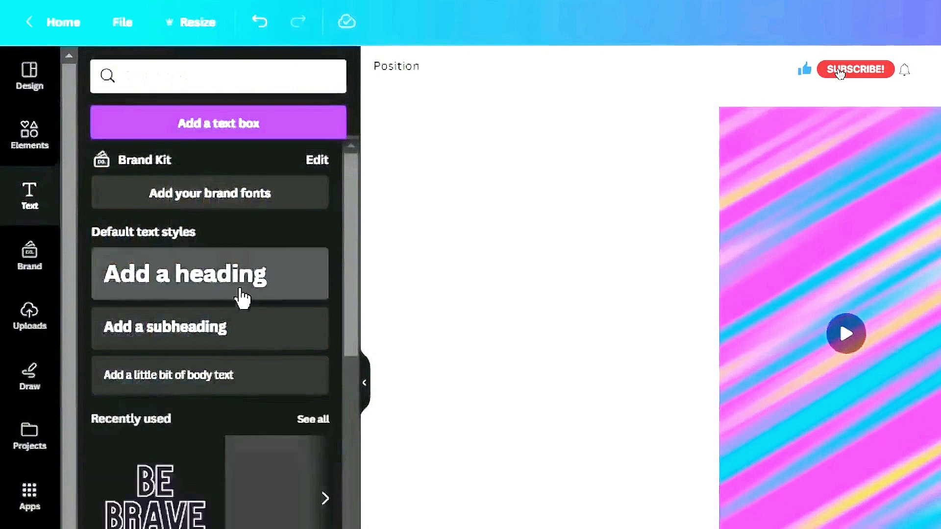
pyautogui.click(210, 283)
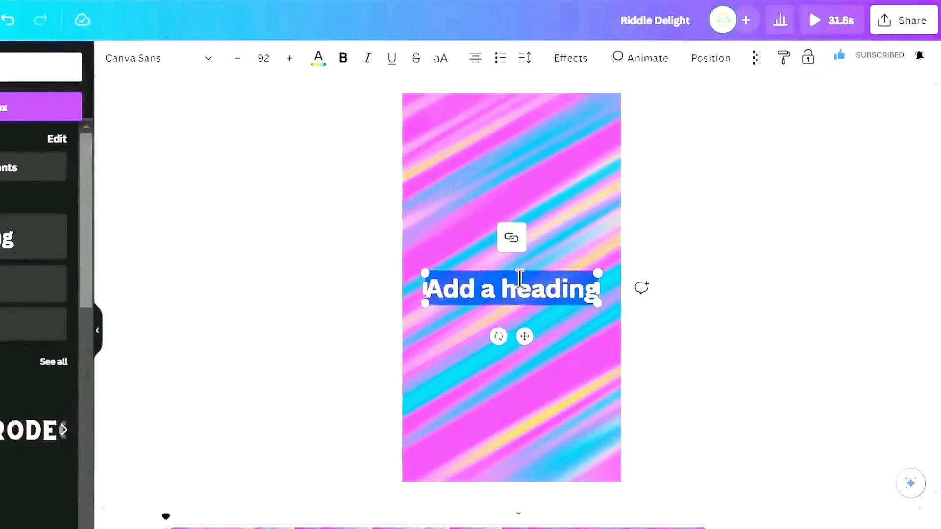
pyautogui.rightClick(520, 282)
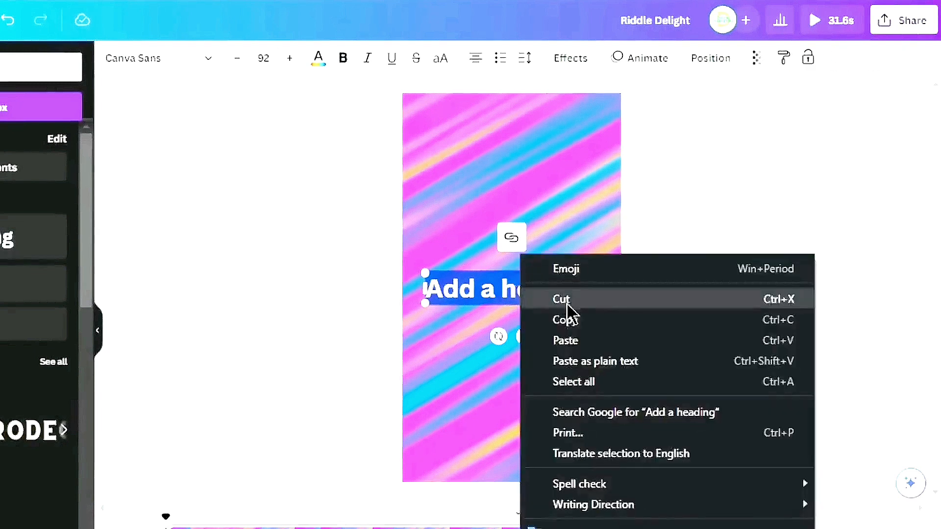
pyautogui.click(576, 343)
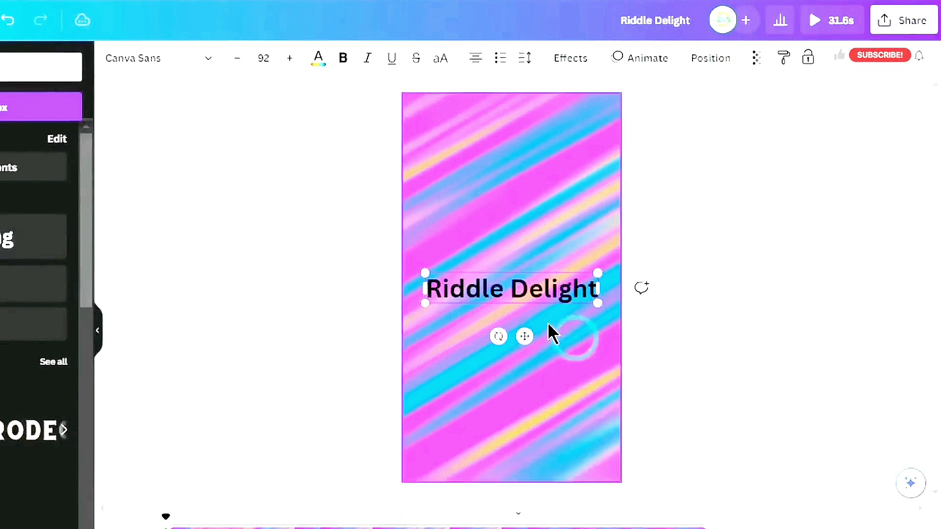
# Move the title to the top of the frame and shrink it to a font size of about 65
pyautogui.click(527, 348)
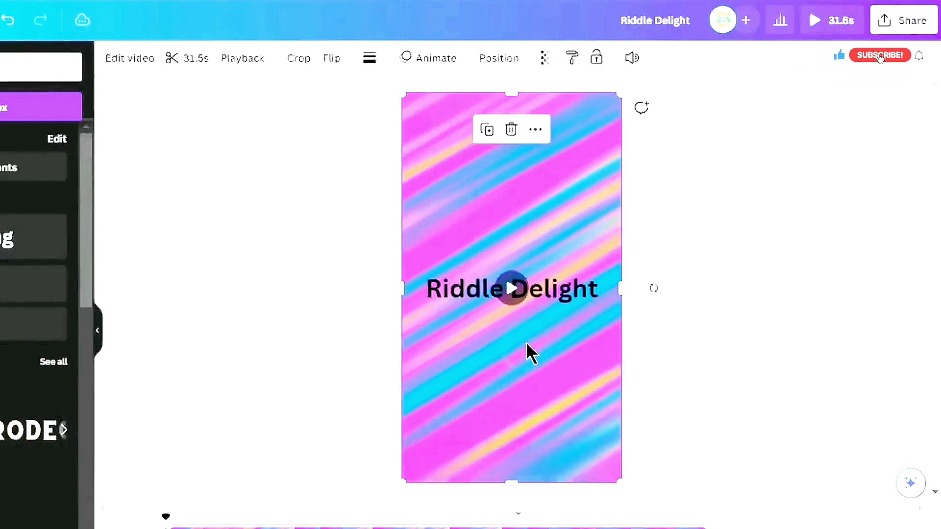
pyautogui.click(551, 297)
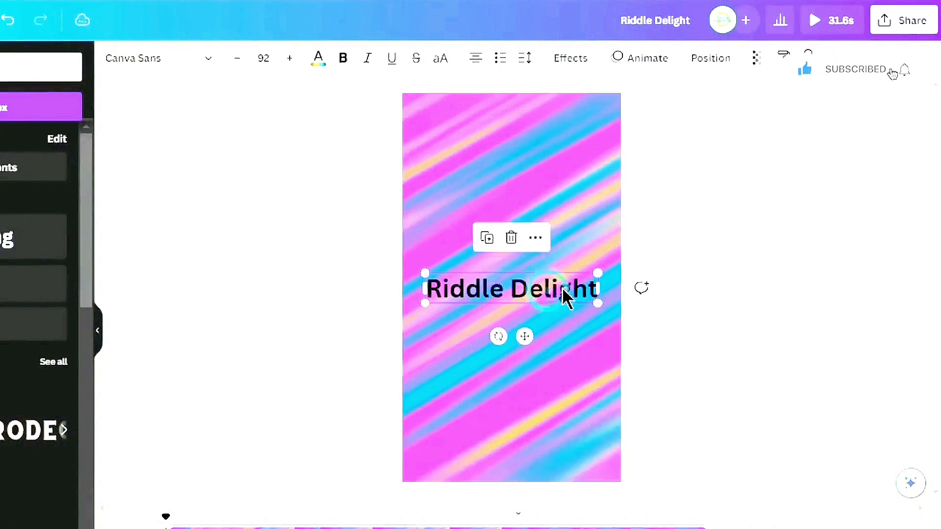
pyautogui.moveTo(563, 294); pyautogui.dragTo(562, 148)
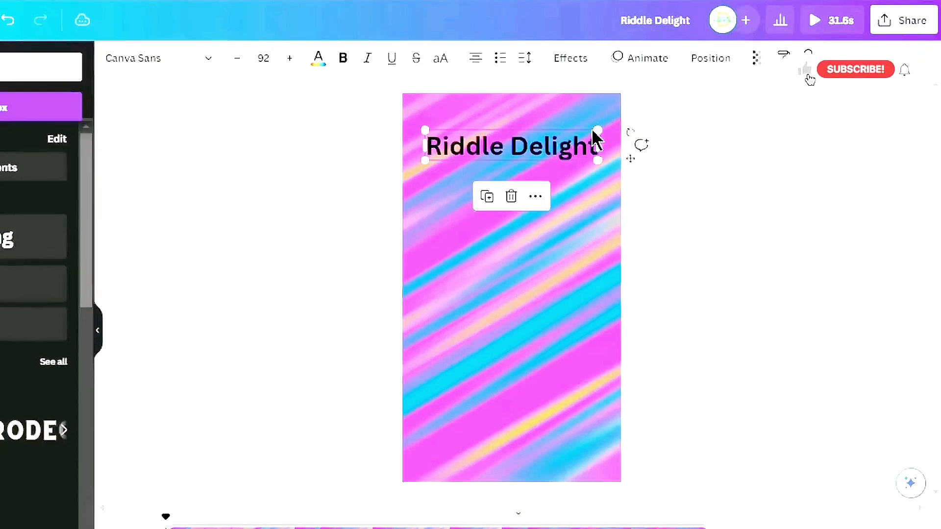
pyautogui.moveTo(593, 130); pyautogui.dragTo(540, 141)
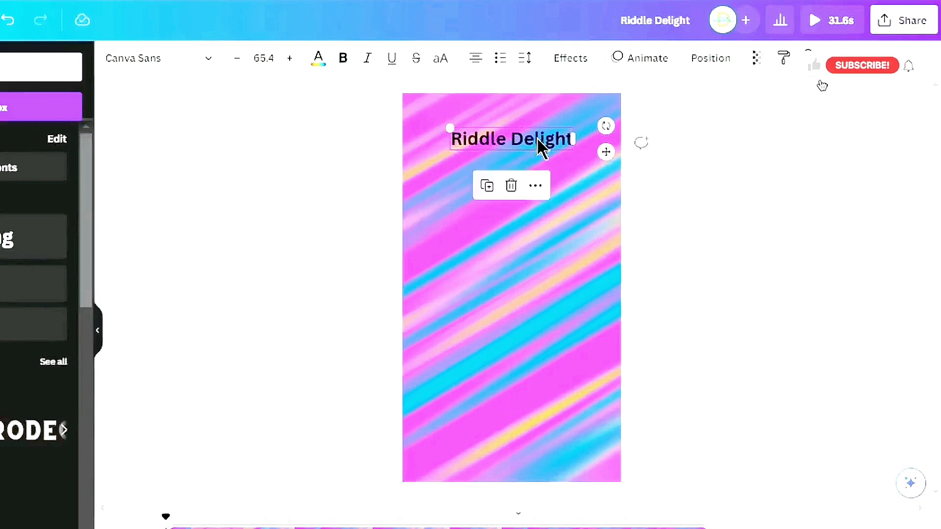
# Make the title uppercase and change its font to Antonio
pyautogui.click(439, 62)
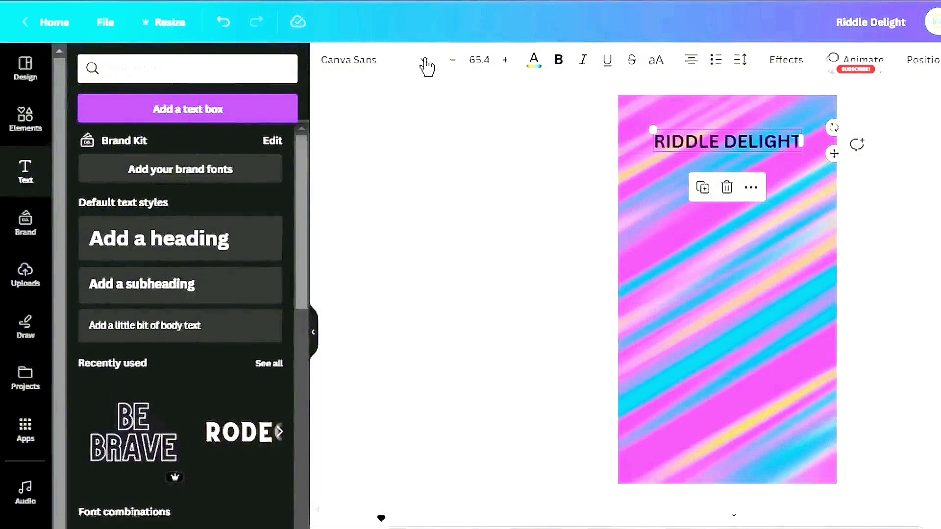
pyautogui.click(424, 61)
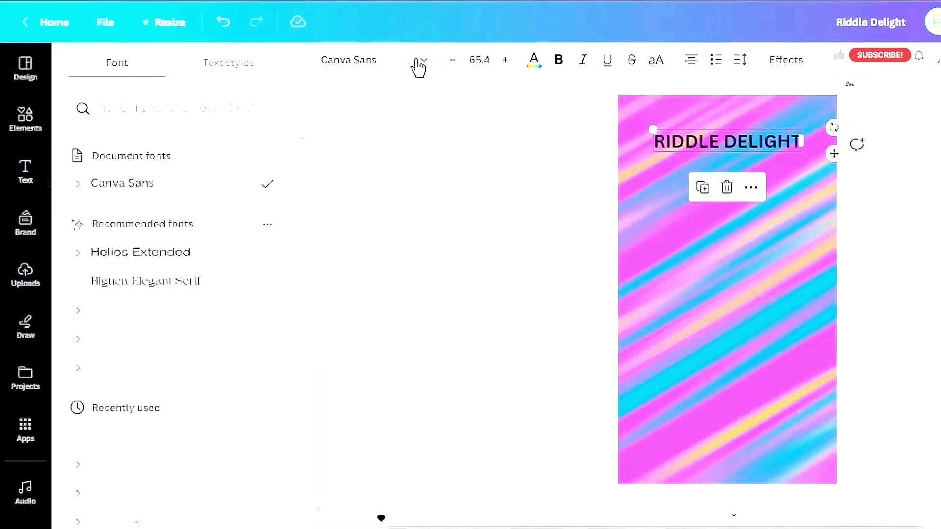
pyautogui.click(189, 109)
pyautogui.write('antonio')
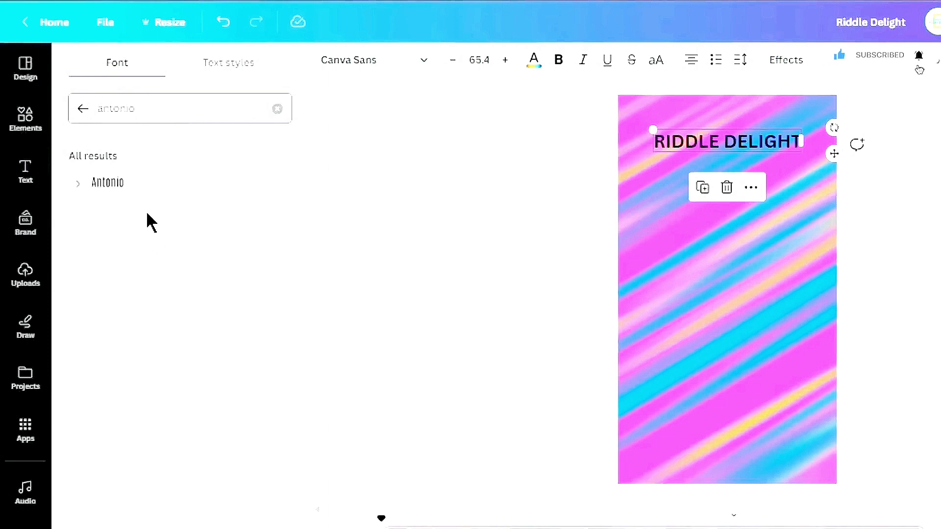
pyautogui.click(149, 192)
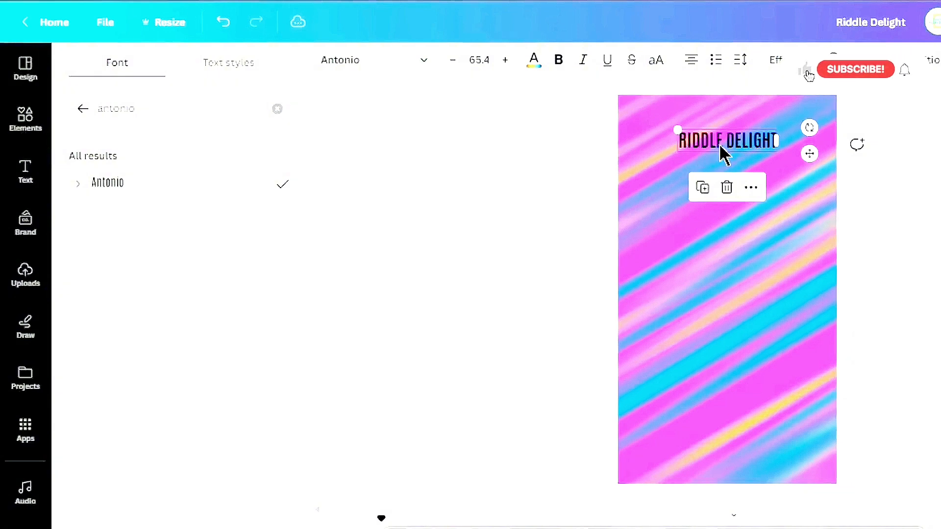
pyautogui.click(466, 94)
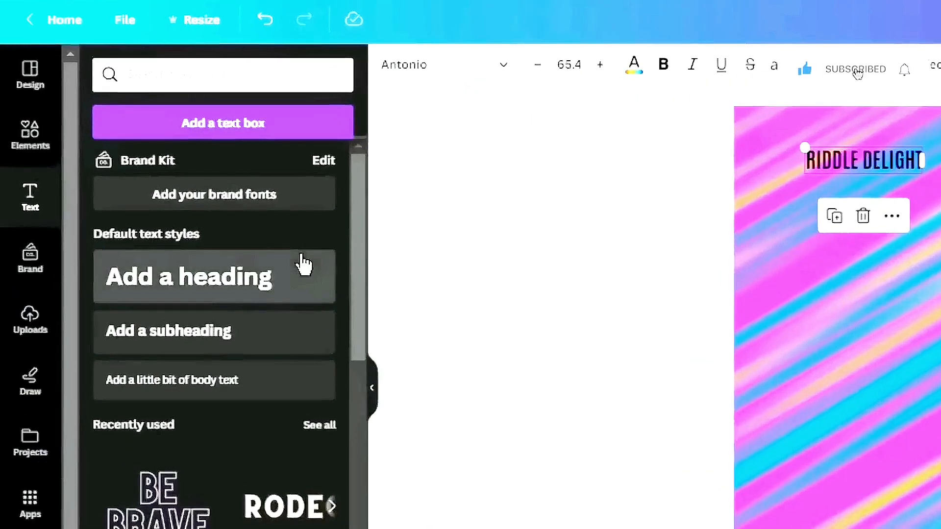
# Add a rounded square shape, stretch it into a wide bar and place it behind the title
pyautogui.click(21, 155)
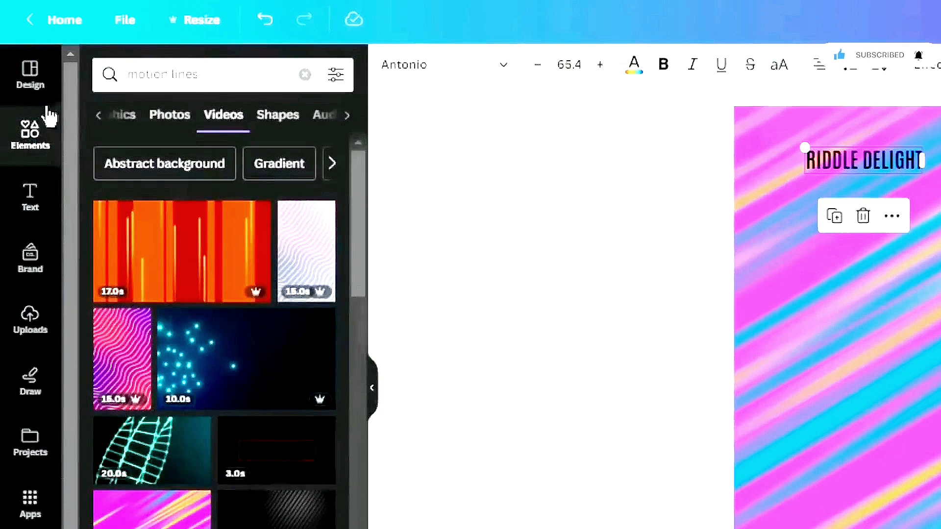
pyautogui.click(308, 75)
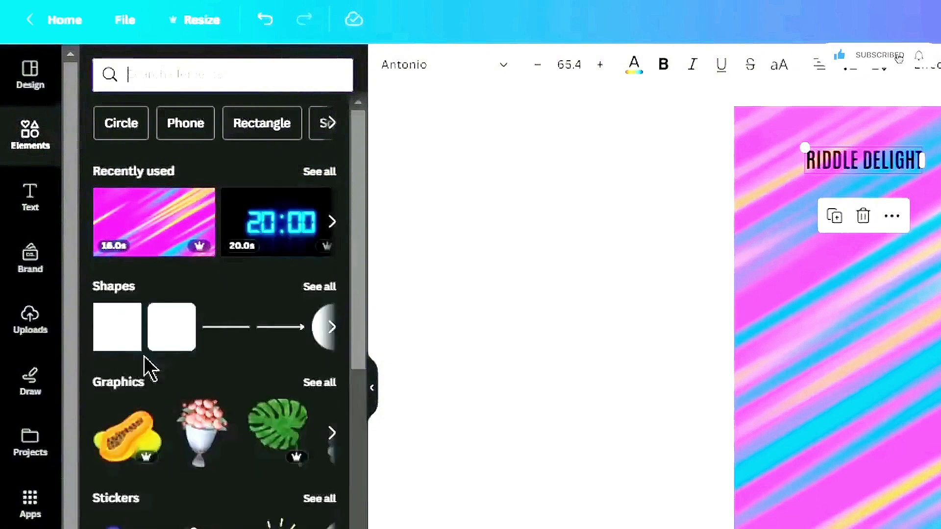
pyautogui.click(187, 348)
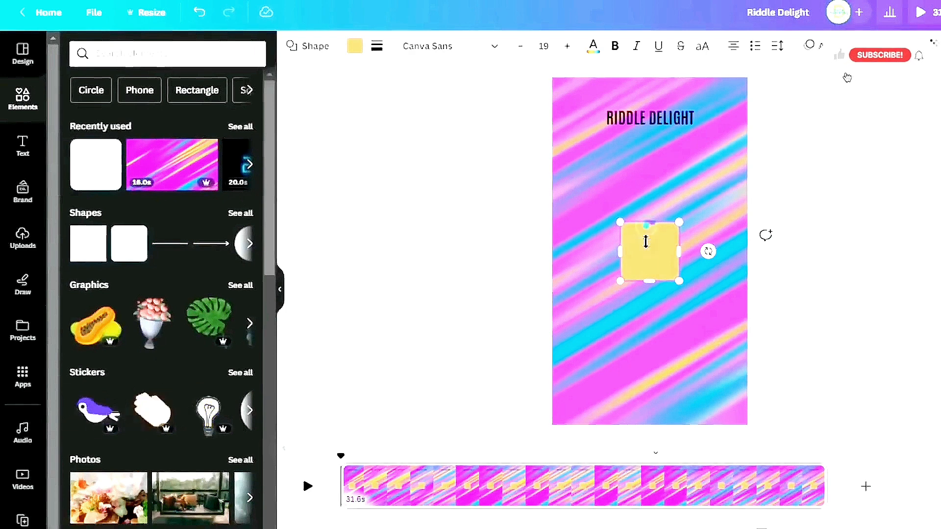
pyautogui.moveTo(647, 224); pyautogui.dragTo(646, 252)
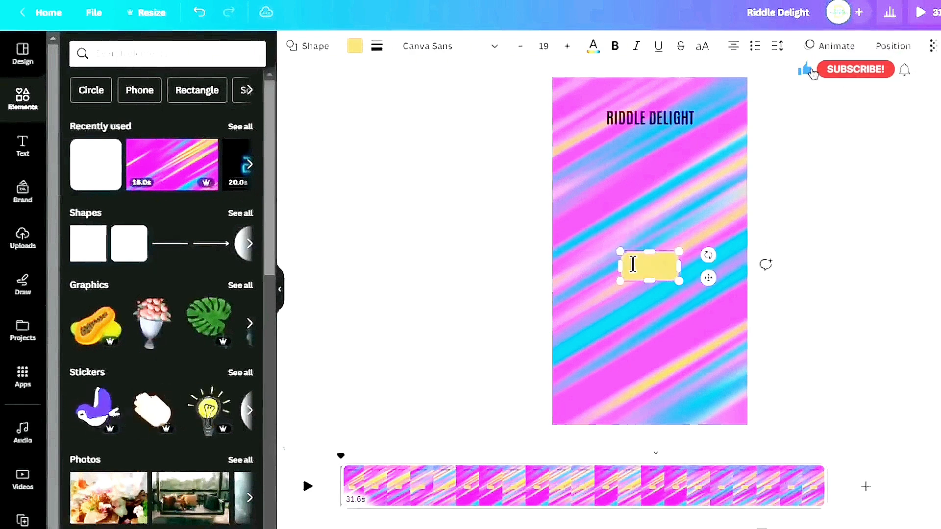
pyautogui.moveTo(620, 262); pyautogui.dragTo(605, 262)
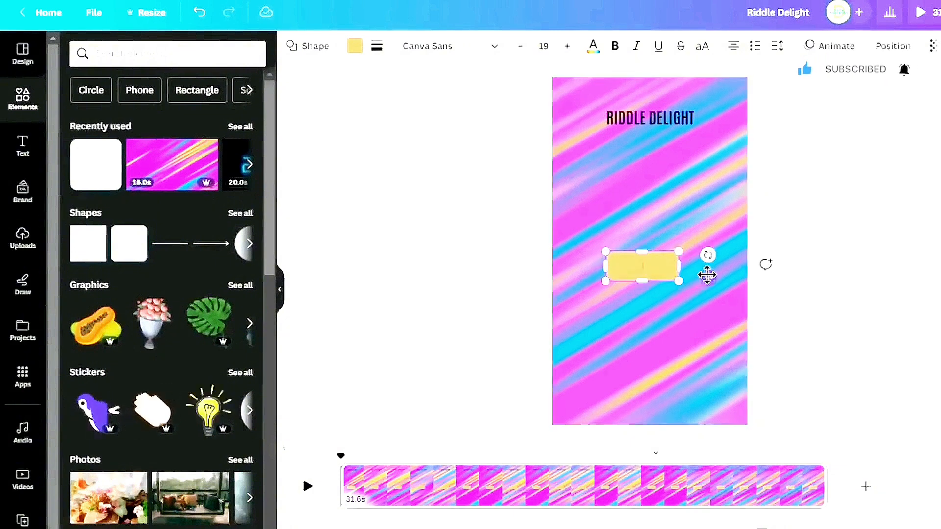
pyautogui.moveTo(707, 275); pyautogui.dragTo(702, 117)
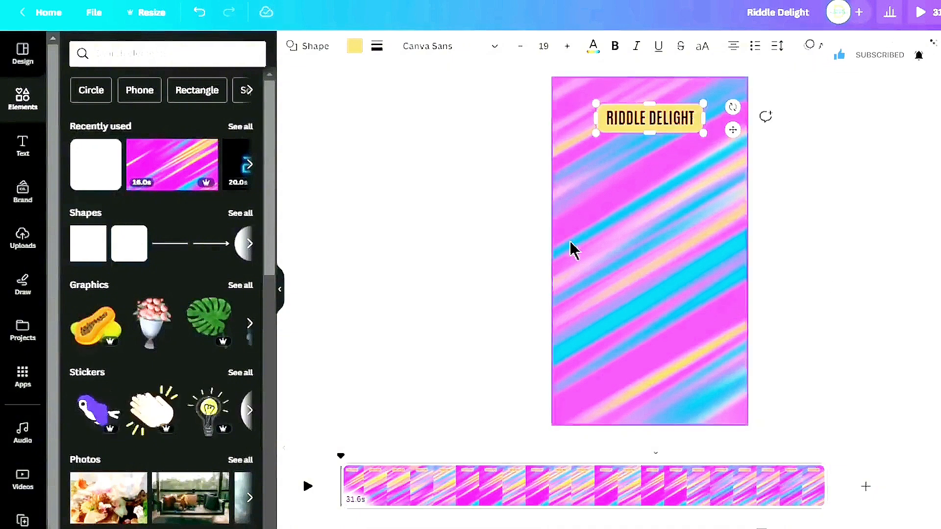
# Fill the title bar with a pastel pink-to-yellow gradient color
pyautogui.click(355, 47)
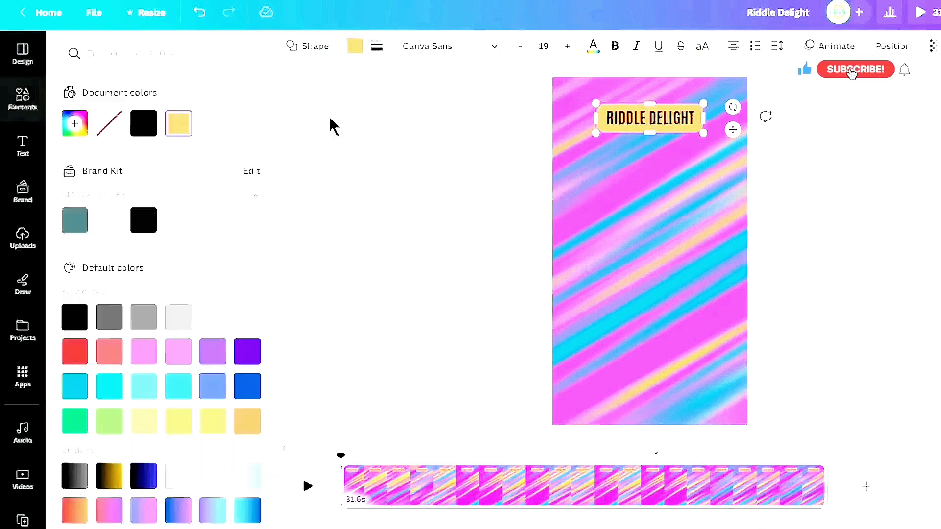
pyautogui.scroll(-1, 210, 248)
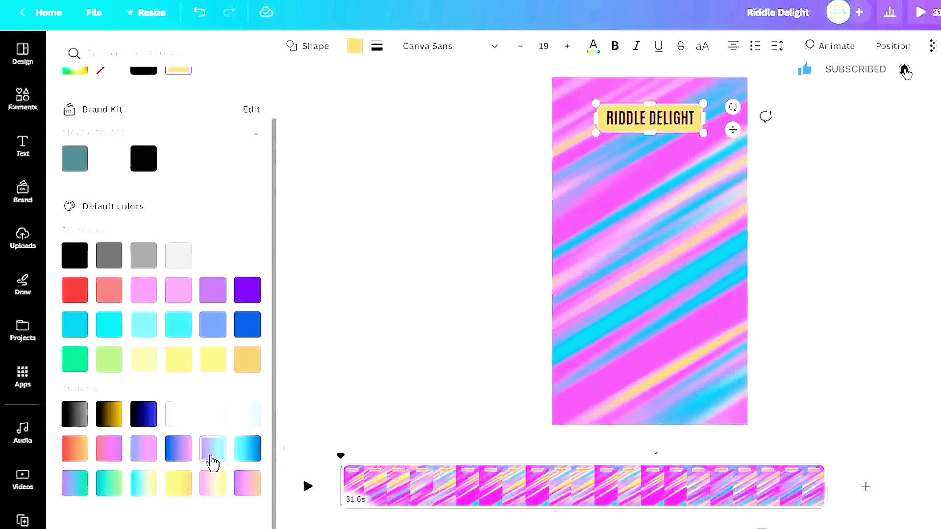
pyautogui.click(211, 485)
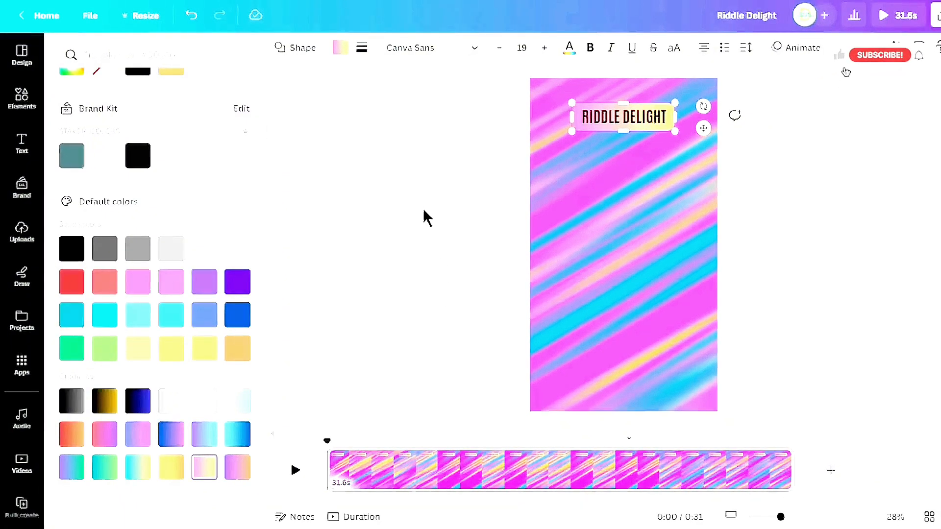
pyautogui.click(436, 156)
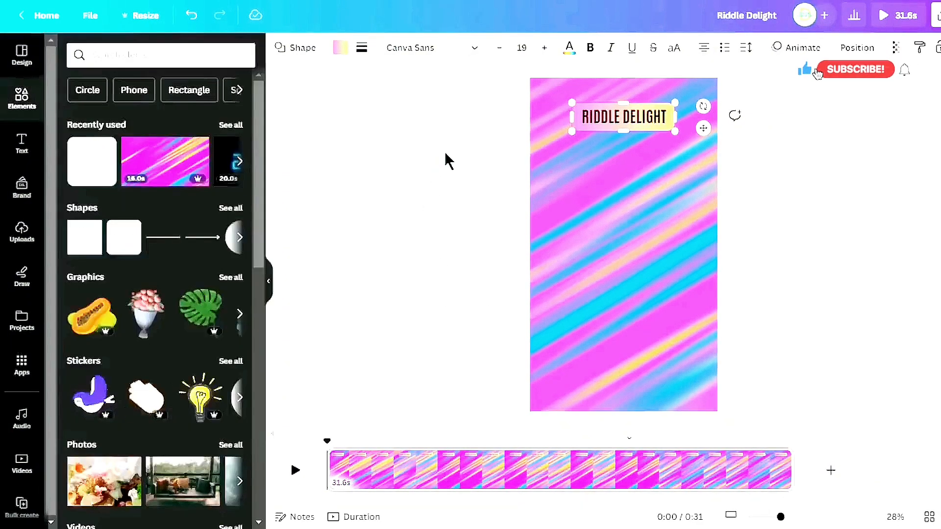
# Add another square shape to the middle of the frame
pyautogui.click(89, 250)
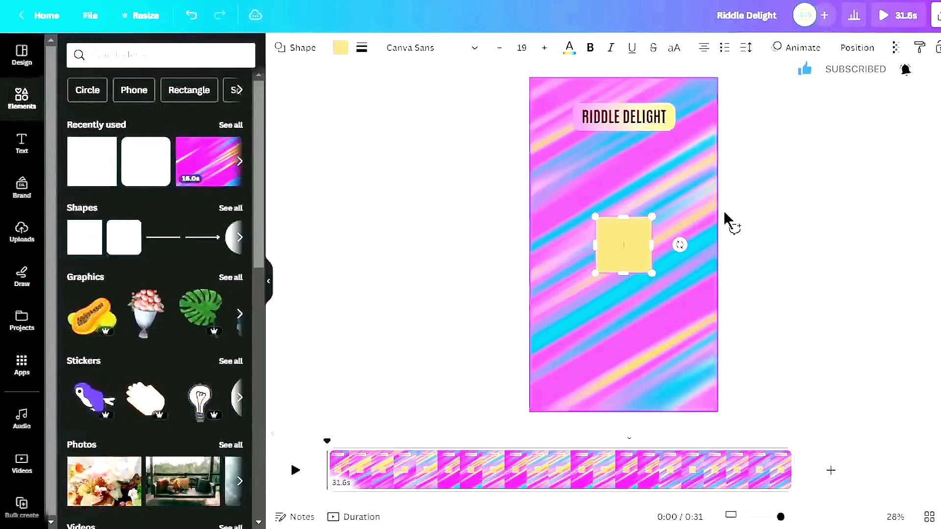
pyautogui.click(845, 200)
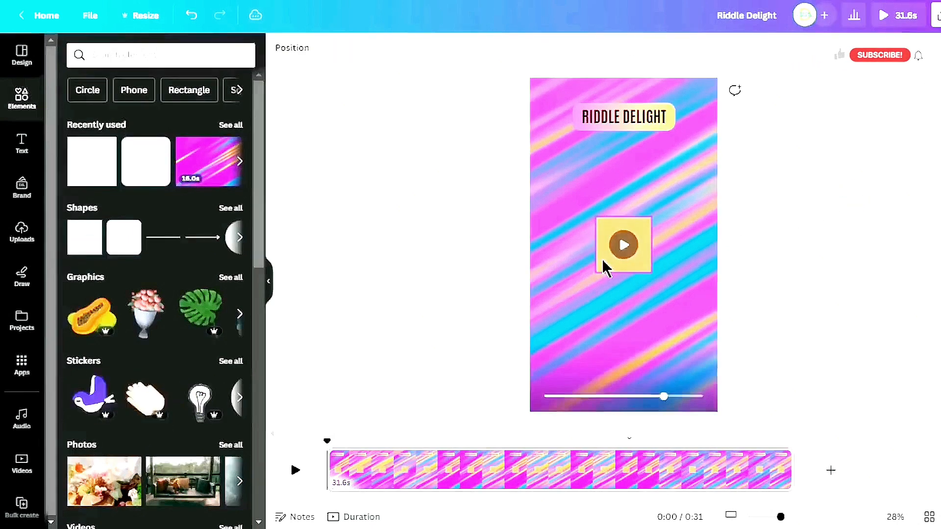
# Move the square shape to the frame's corner and stretch it to cover the entire frame
pyautogui.moveTo(603, 257); pyautogui.dragTo(535, 116)
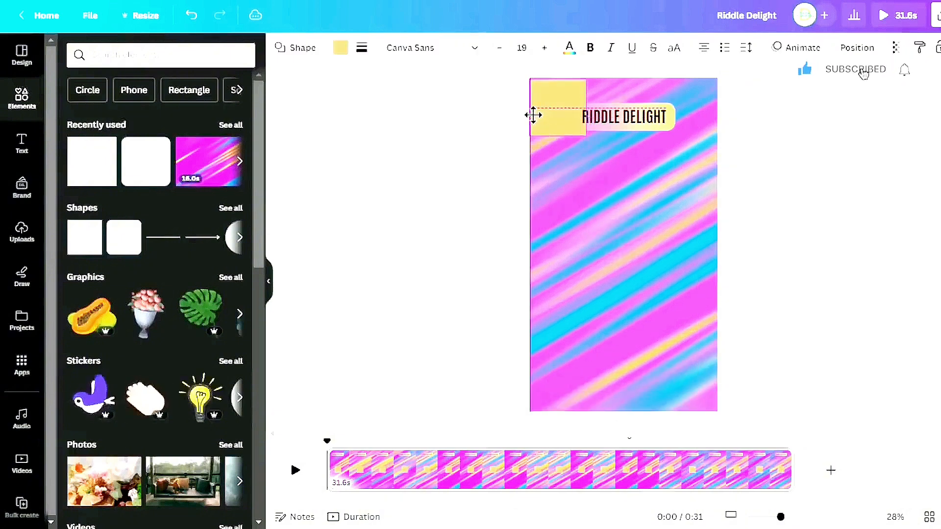
pyautogui.moveTo(538, 114); pyautogui.dragTo(538, 114)
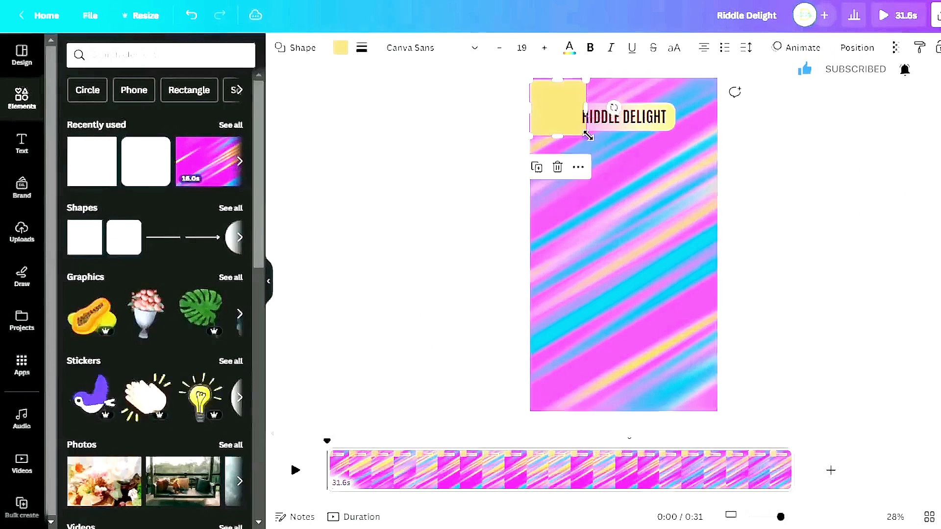
pyautogui.moveTo(587, 136); pyautogui.dragTo(729, 418)
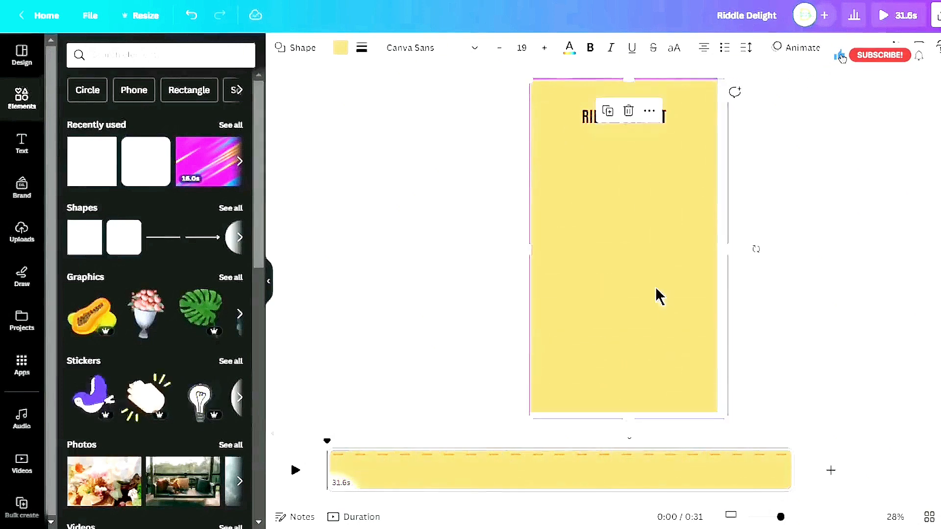
pyautogui.moveTo(654, 286); pyautogui.dragTo(654, 295)
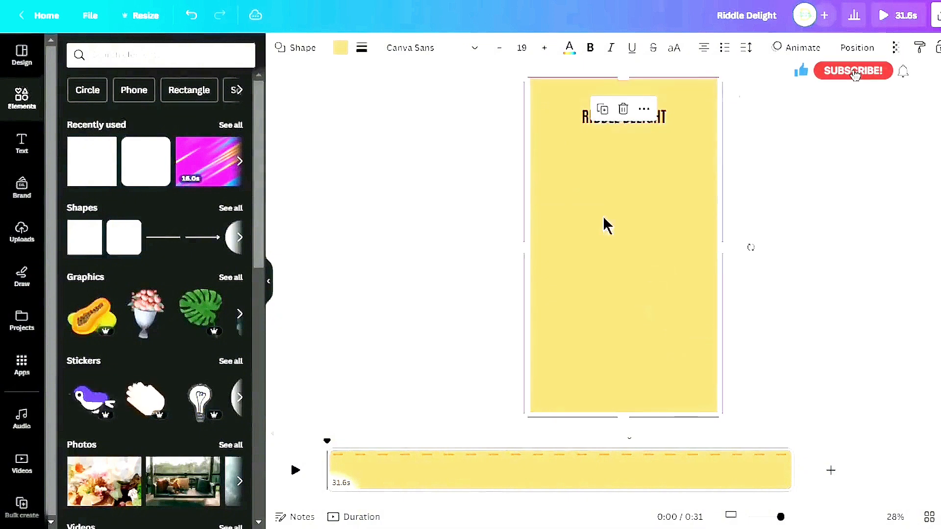
# Fill the full-frame shape black and lower its transparency so the background shows through darkened
pyautogui.click(346, 48)
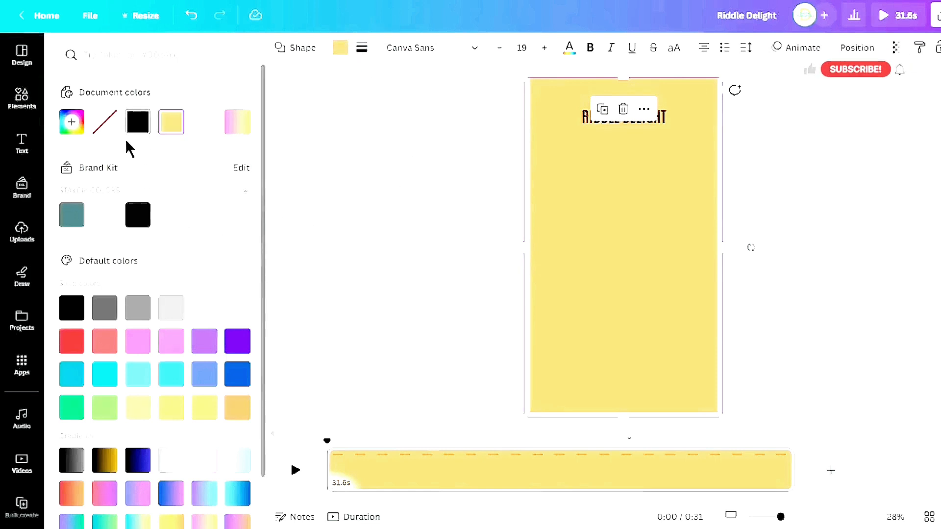
pyautogui.click(141, 131)
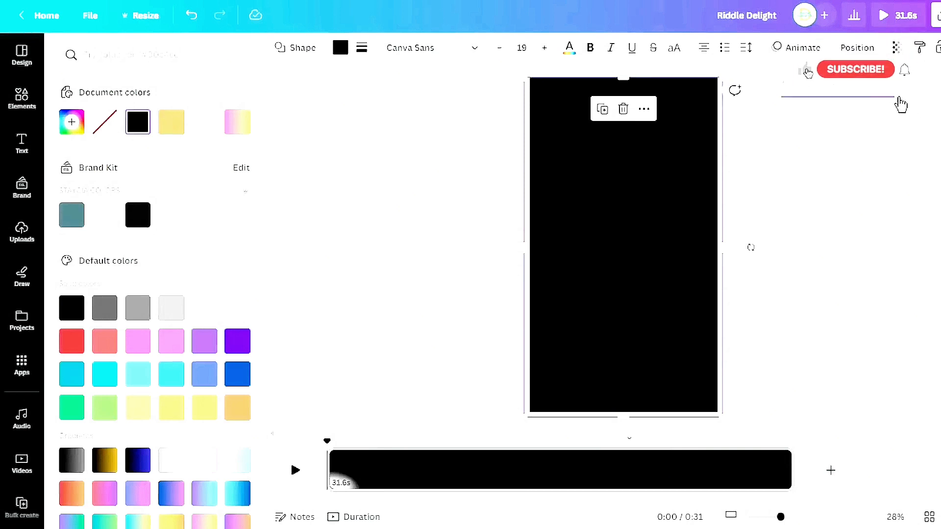
pyautogui.moveTo(897, 100); pyautogui.dragTo(827, 108)
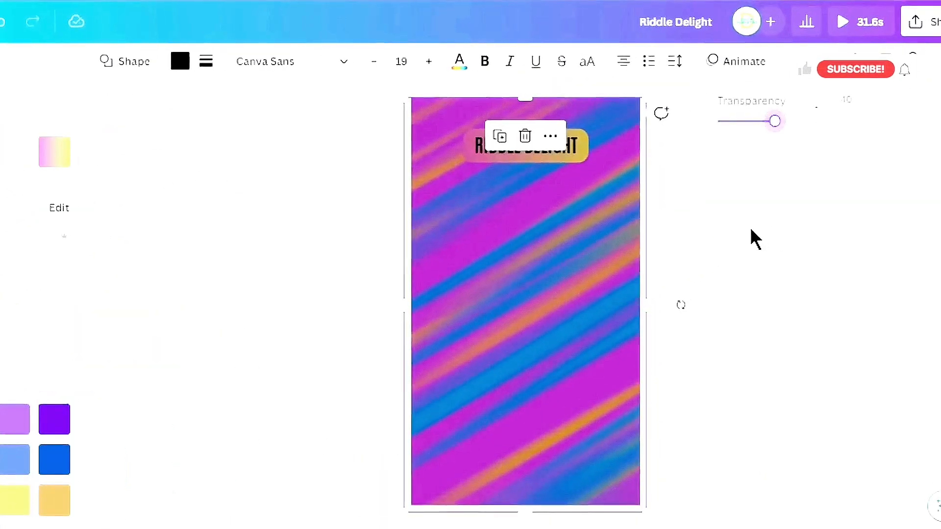
# Send the dark overlay backward so the title bar sits in front of it
pyautogui.click(565, 279)
pyautogui.rightClick(566, 283)
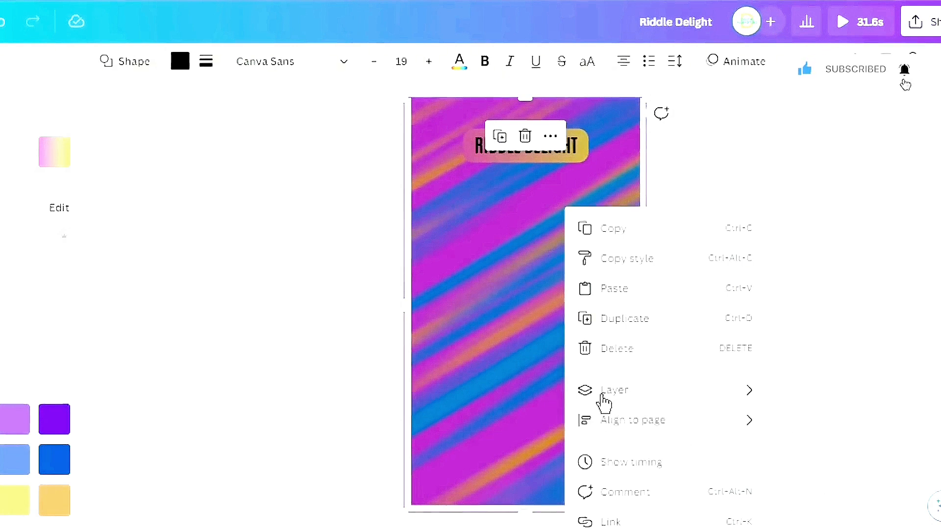
pyautogui.moveTo(629, 393)
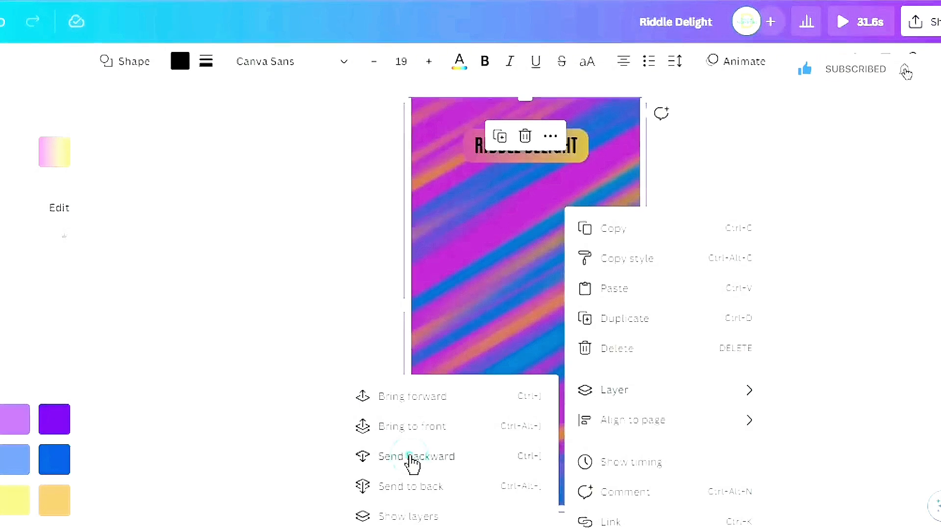
pyautogui.click(409, 457)
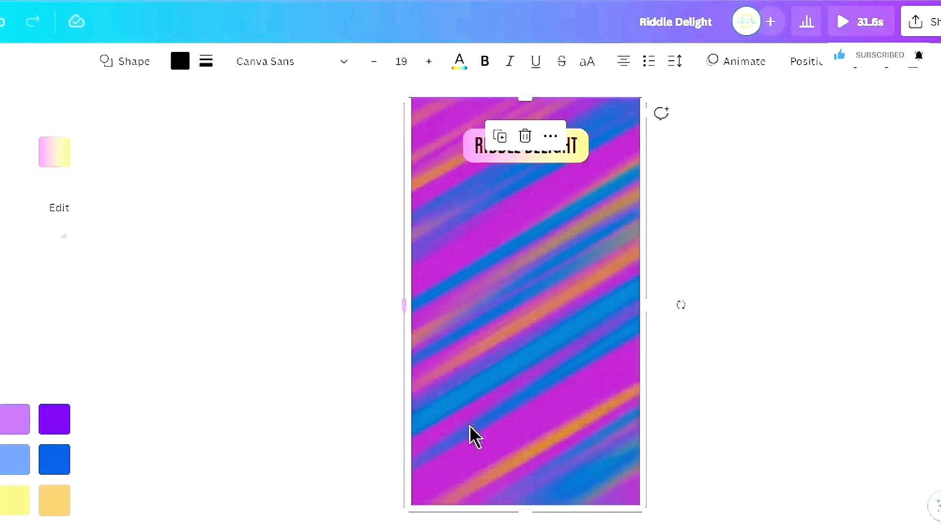
pyautogui.click(748, 214)
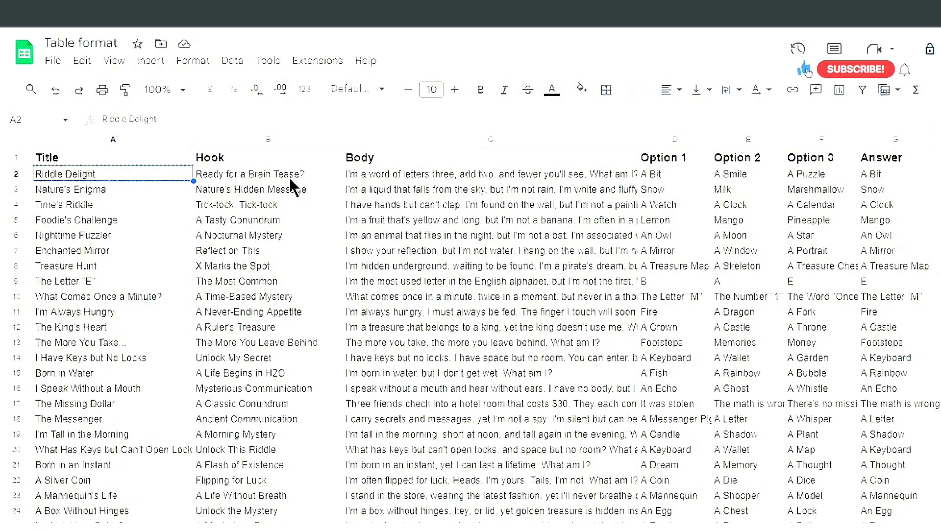
# Switch to the Table format spreadsheet and copy the first riddle's hook, cell B2 'Ready for a Brain Tease?'
pyautogui.click(281, 176)
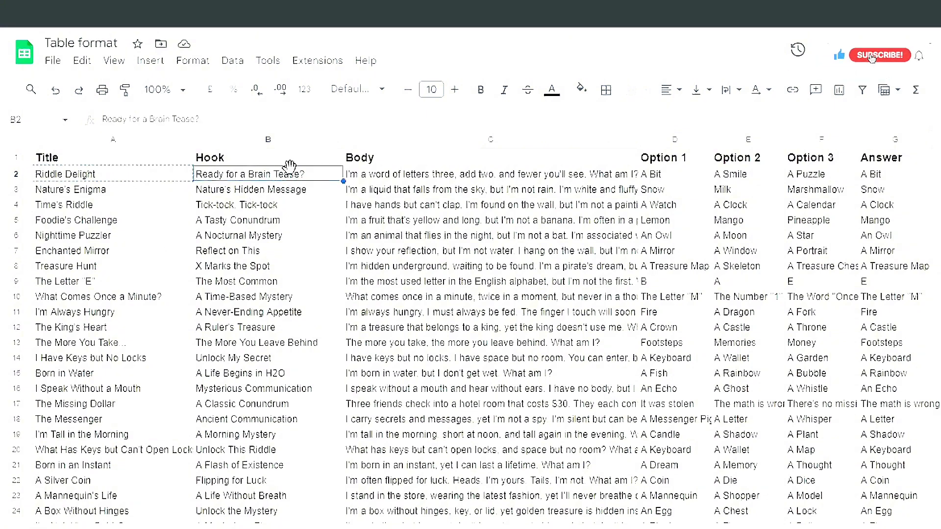
pyautogui.rightClick(290, 174)
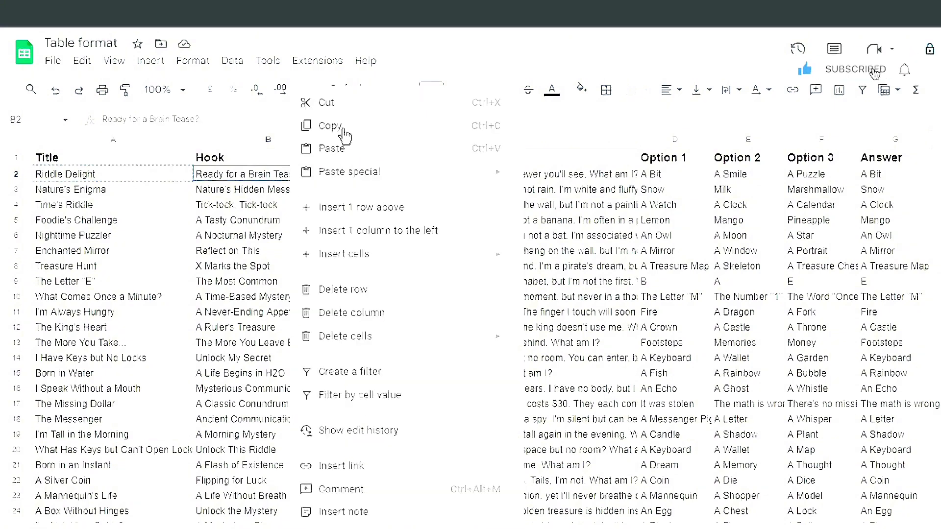
pyautogui.click(329, 126)
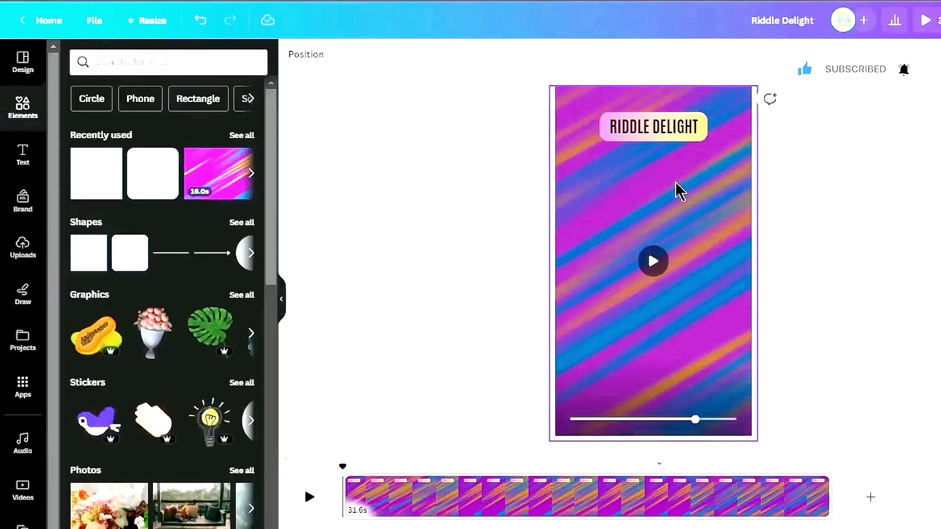
# Add a subheading text box in the middle of the frame and paste the copied hook text into it
pyautogui.click(24, 155)
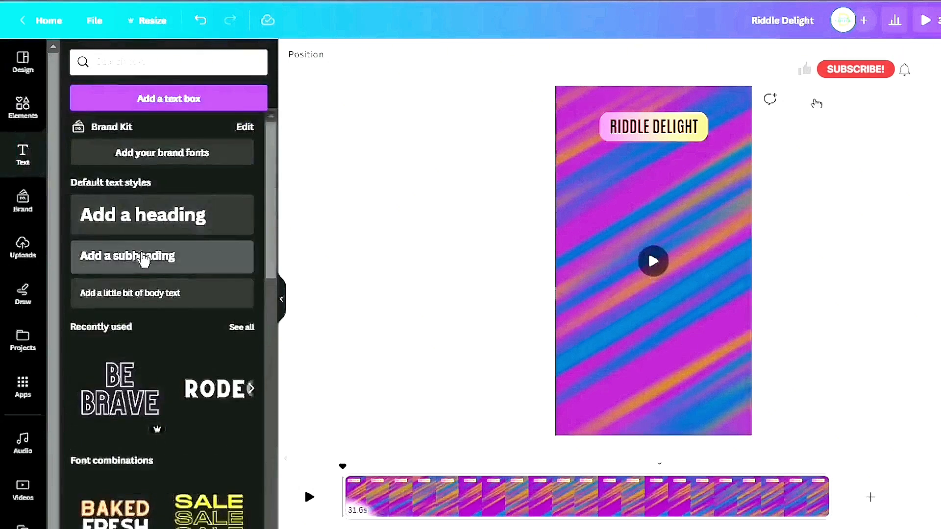
pyautogui.click(185, 256)
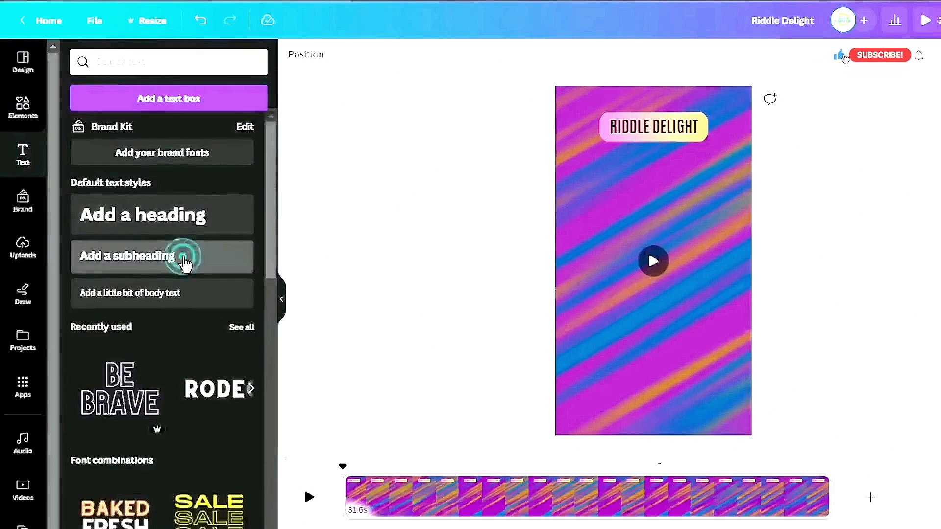
pyautogui.click(644, 251)
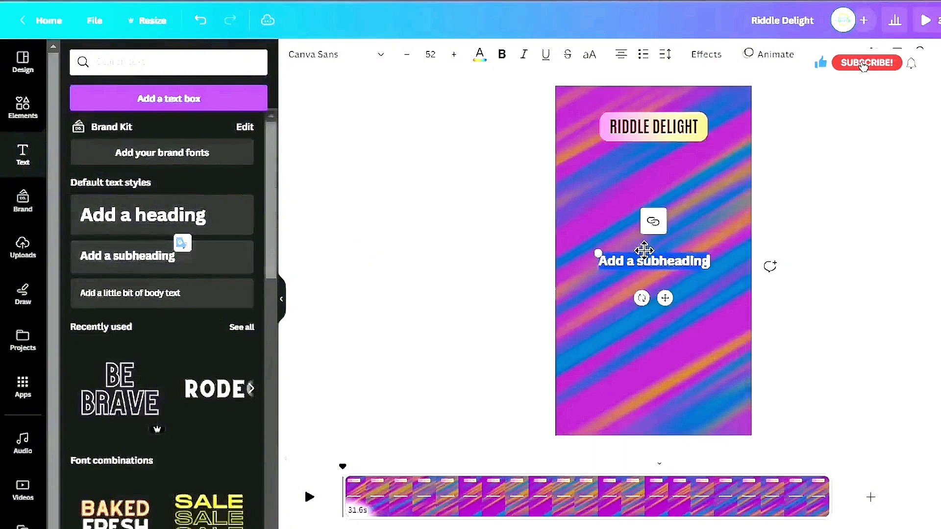
pyautogui.rightClick(681, 260)
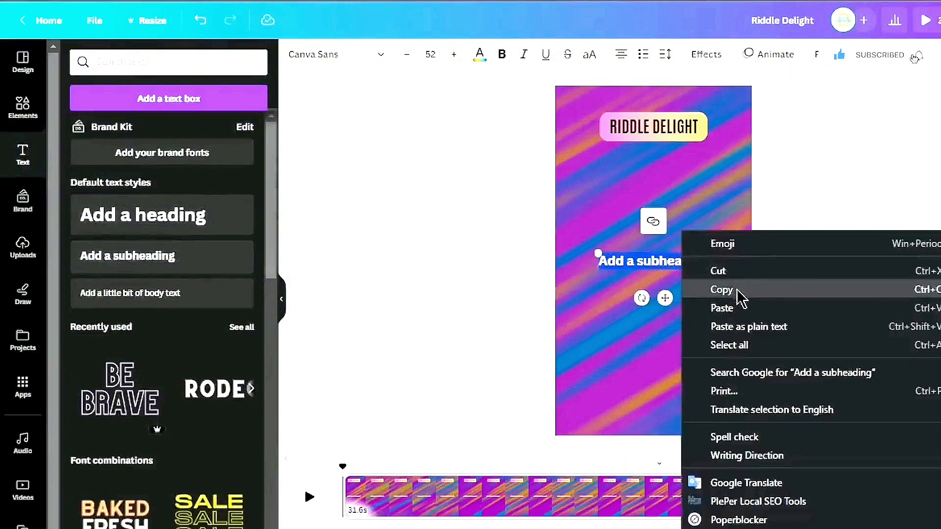
pyautogui.click(740, 308)
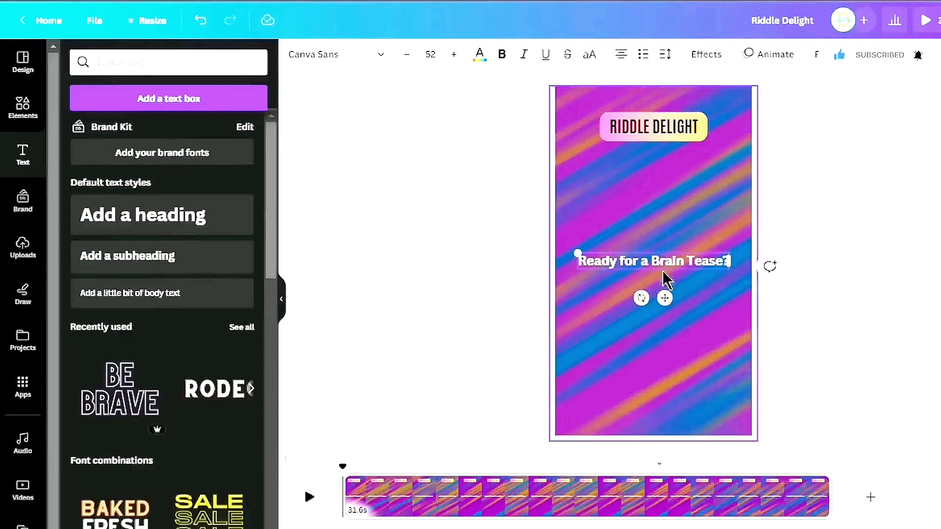
# Change the hook text's font to Anton and make it uppercase
pyautogui.click(381, 56)
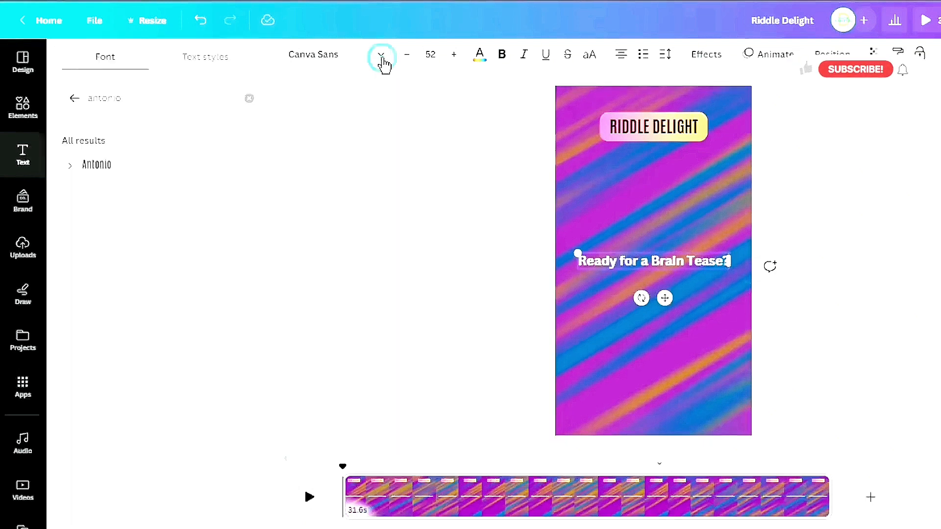
pyautogui.click(249, 99)
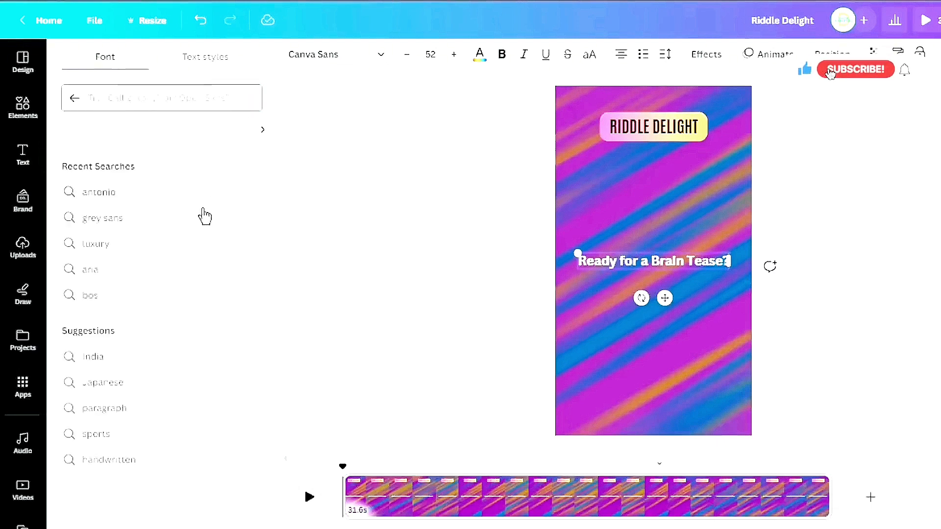
pyautogui.click(75, 99)
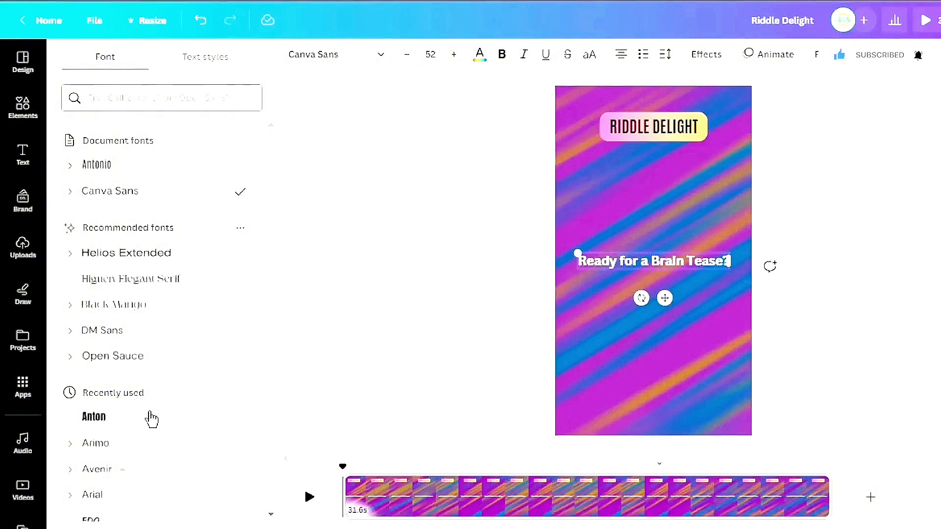
pyautogui.click(151, 419)
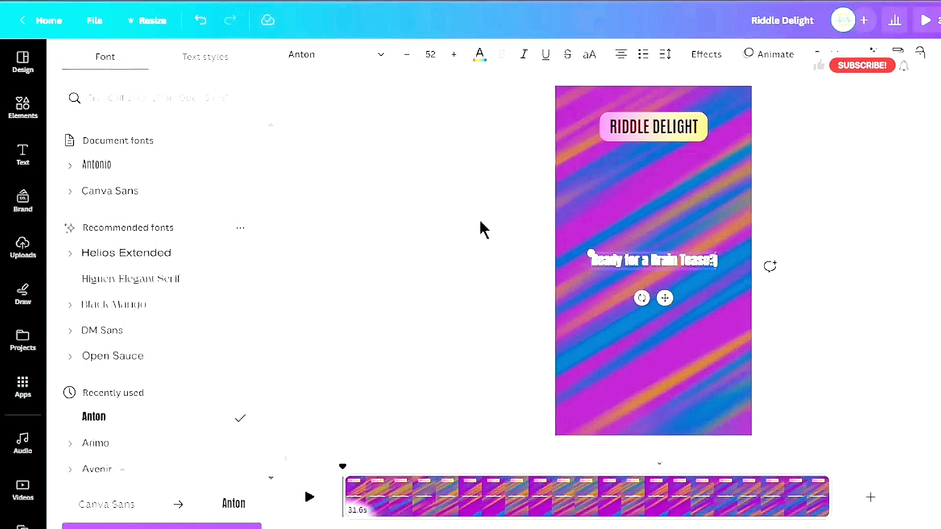
pyautogui.click(588, 59)
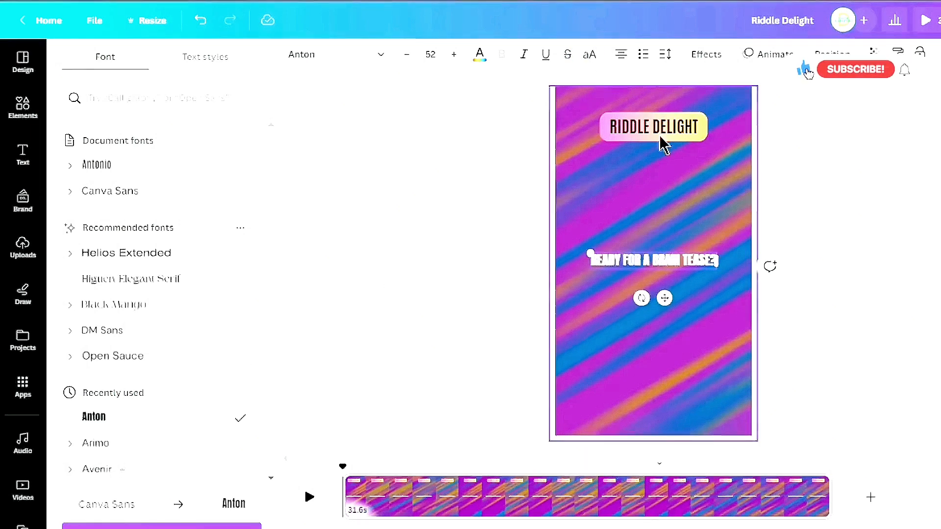
# Set the hook text size to 120 and move it slightly up in the frame
pyautogui.click(436, 56)
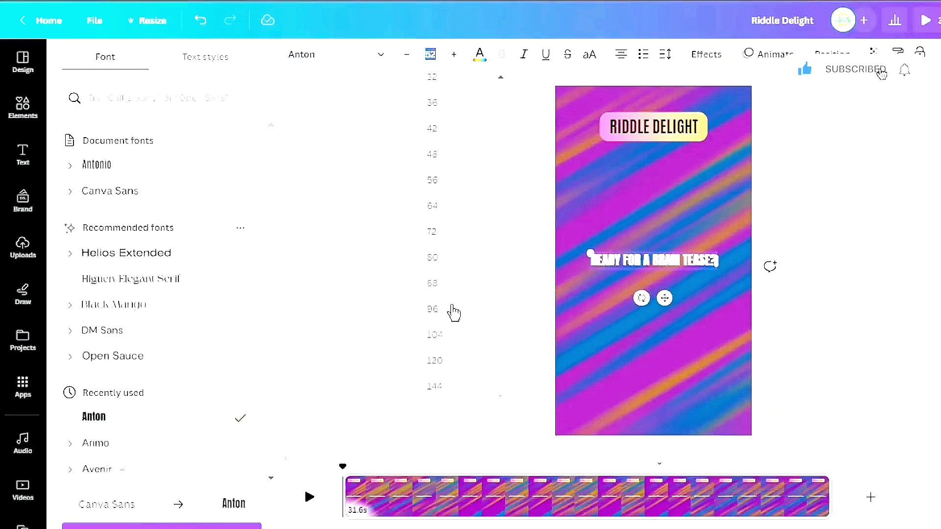
pyautogui.click(453, 360)
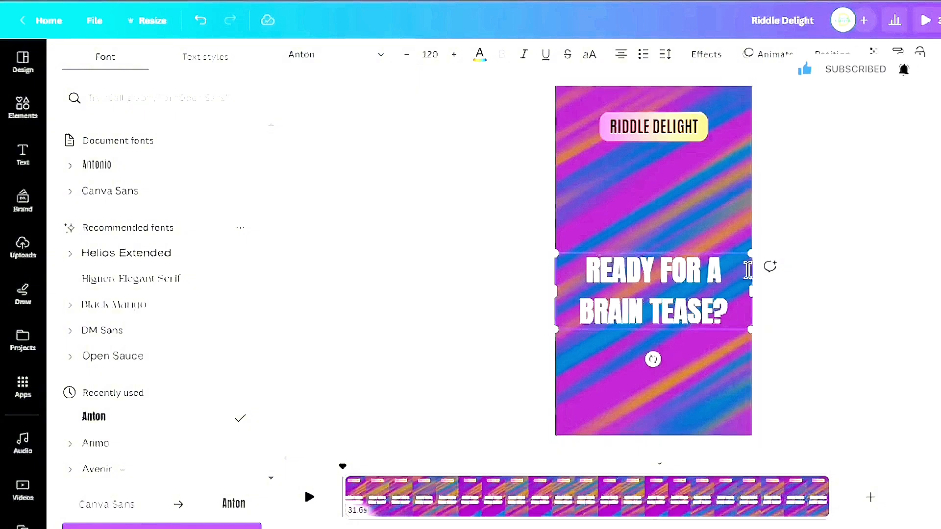
pyautogui.click(647, 292)
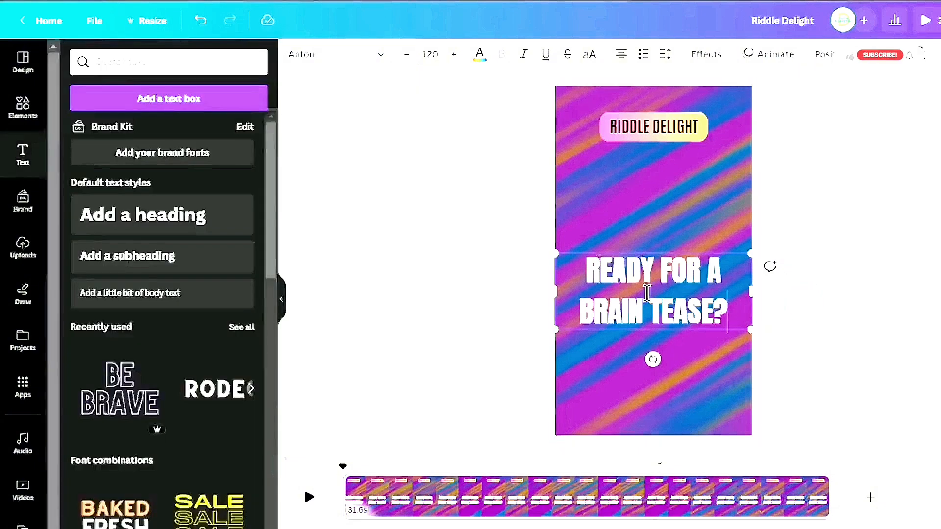
pyautogui.moveTo(668, 295); pyautogui.dragTo(669, 246)
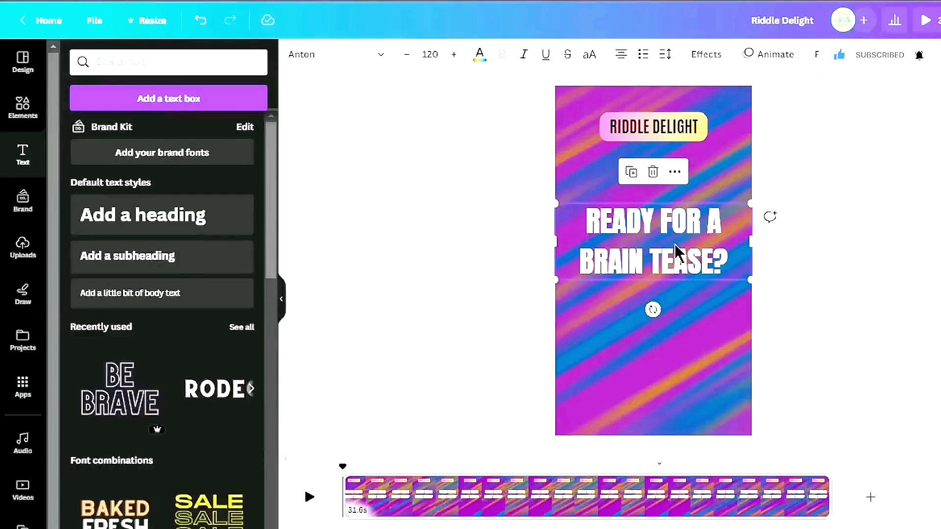
# Search elements for 'pointing up' and add a photo of a man in a suit pointing upward
pyautogui.click(22, 111)
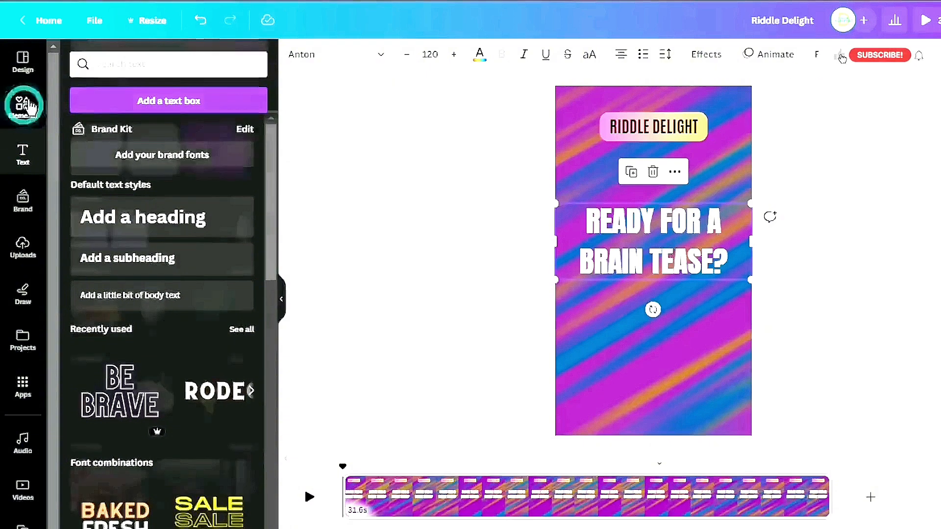
pyautogui.click(180, 56)
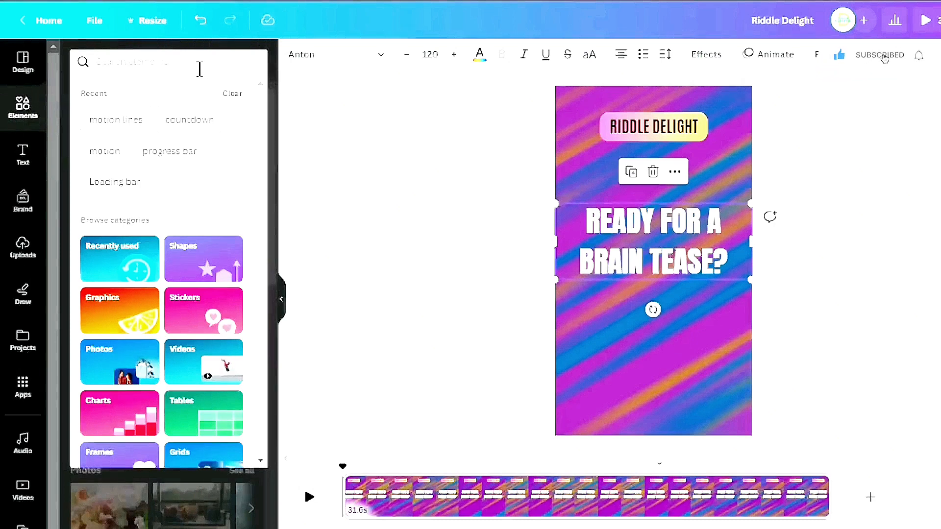
pyautogui.write('pointin')
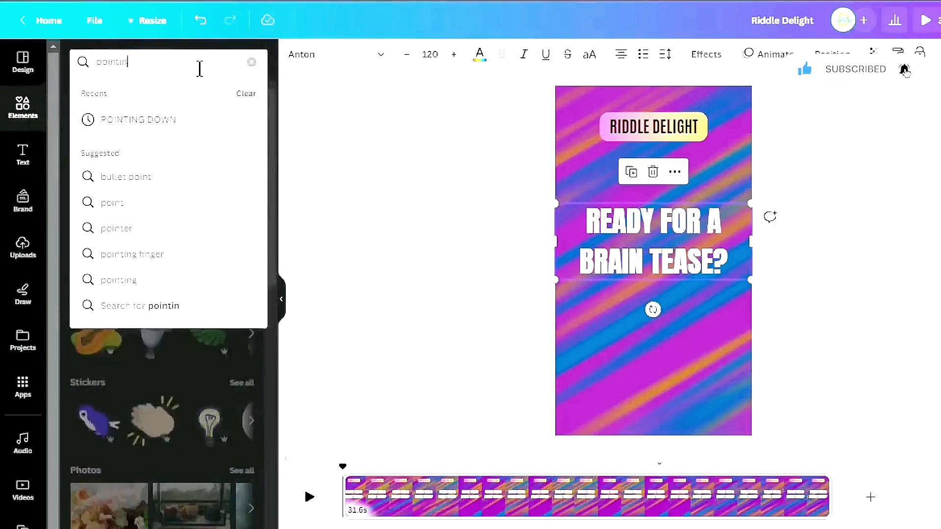
pyautogui.write('g ')
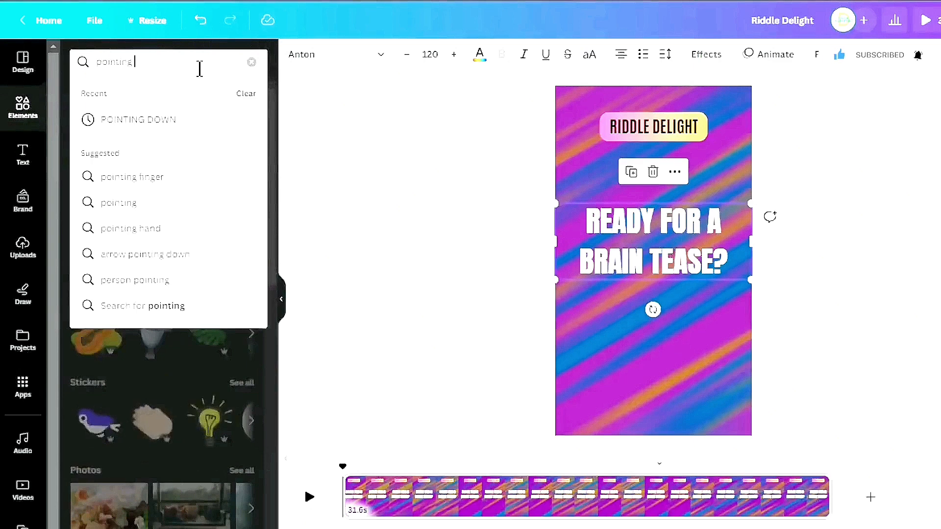
pyautogui.write('up')
pyautogui.press('Return')
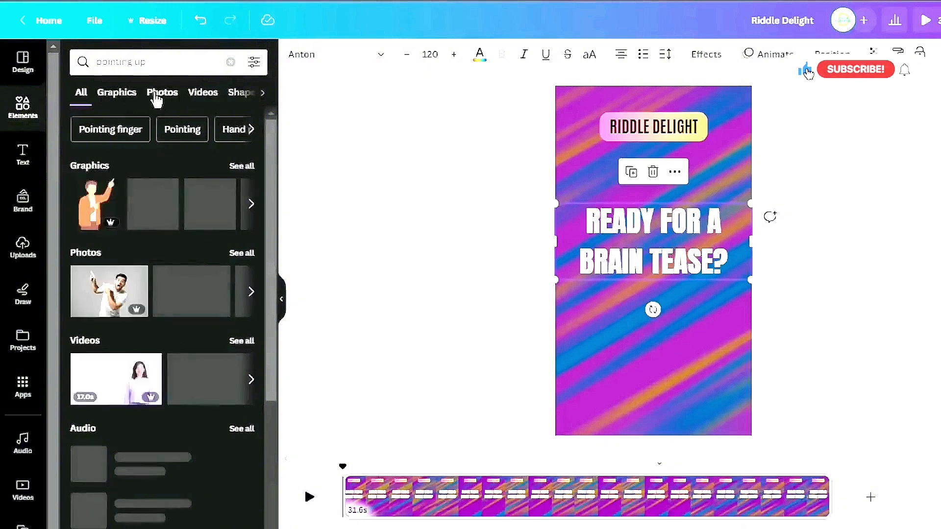
pyautogui.click(161, 92)
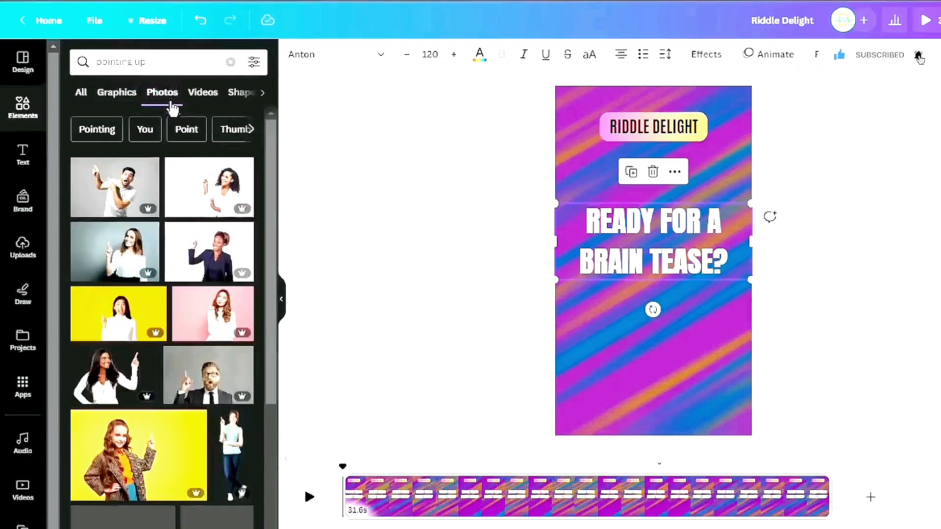
pyautogui.click(196, 375)
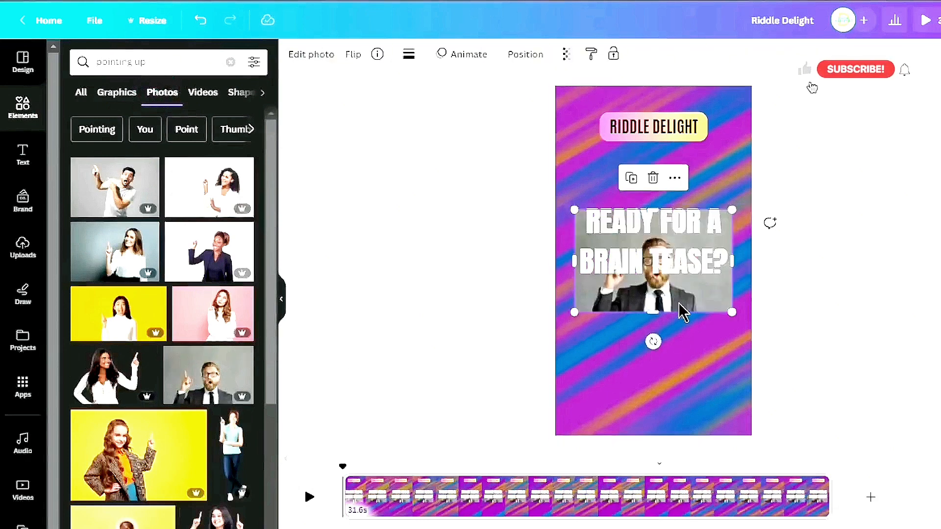
# Move the pointing man photo to the bottom of the frame and remove its background with BG Remover
pyautogui.moveTo(686, 298); pyautogui.dragTo(692, 419)
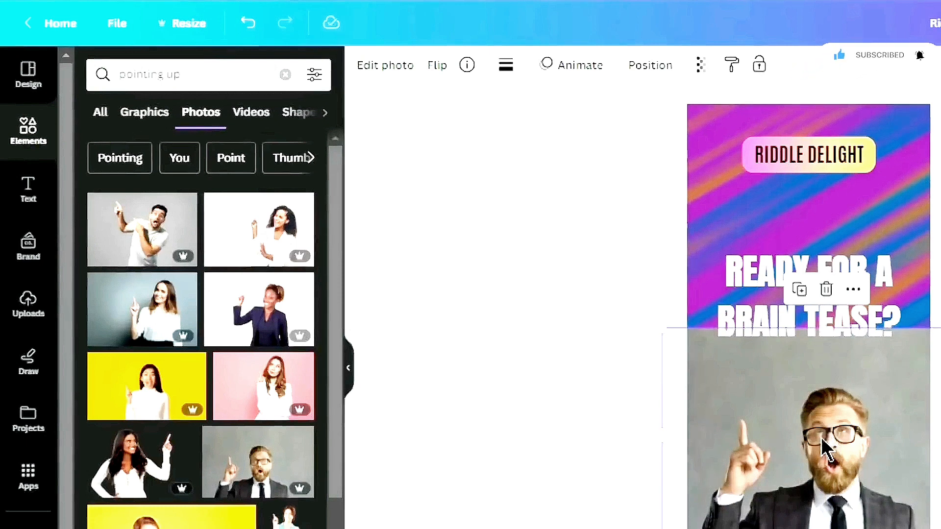
pyautogui.click(393, 74)
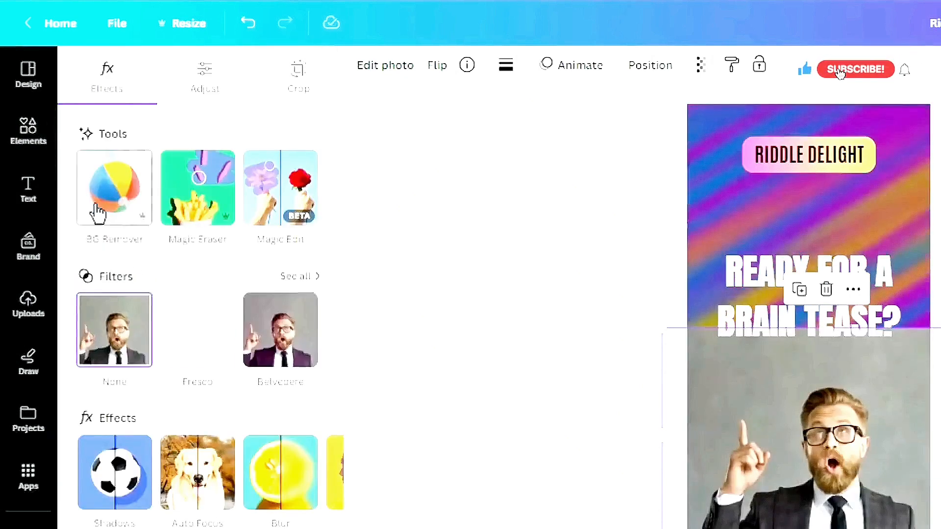
pyautogui.click(123, 201)
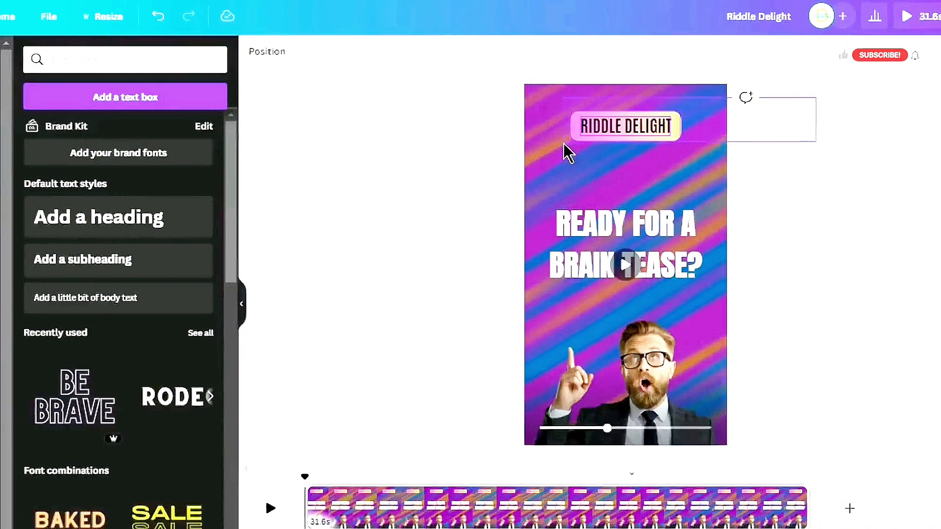
# Apply the Pop animation to the Riddle Delight label
pyautogui.click(566, 138)
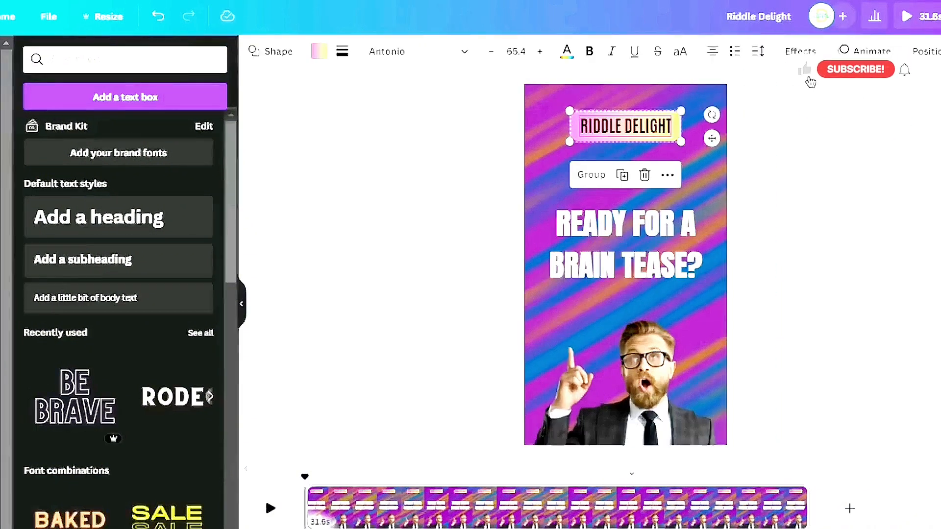
pyautogui.click(865, 56)
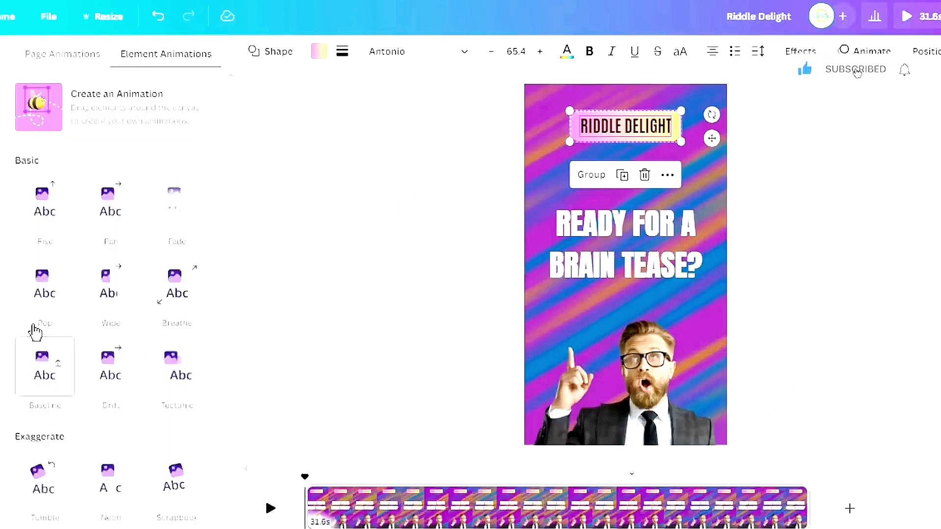
pyautogui.click(42, 296)
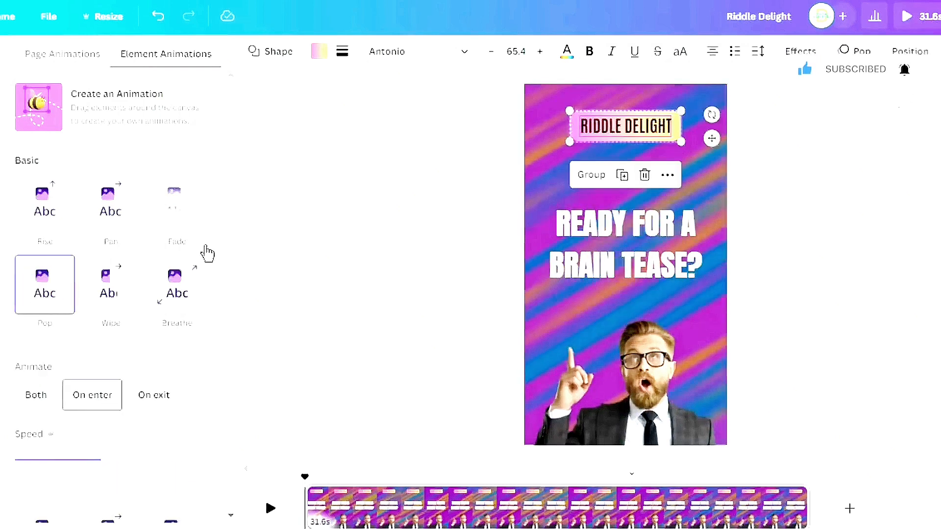
# Apply the Stomp text animation to the hook text
pyautogui.click(618, 268)
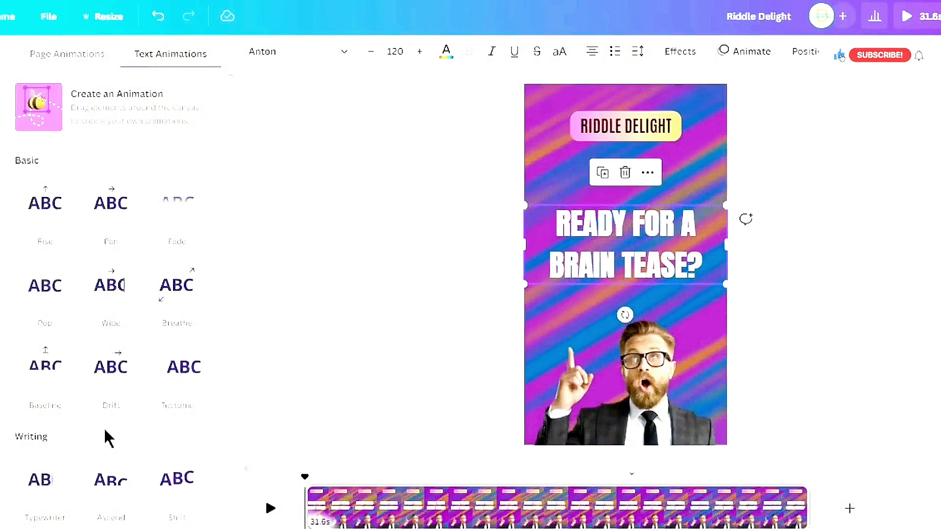
pyautogui.scroll(-8, 108, 437)
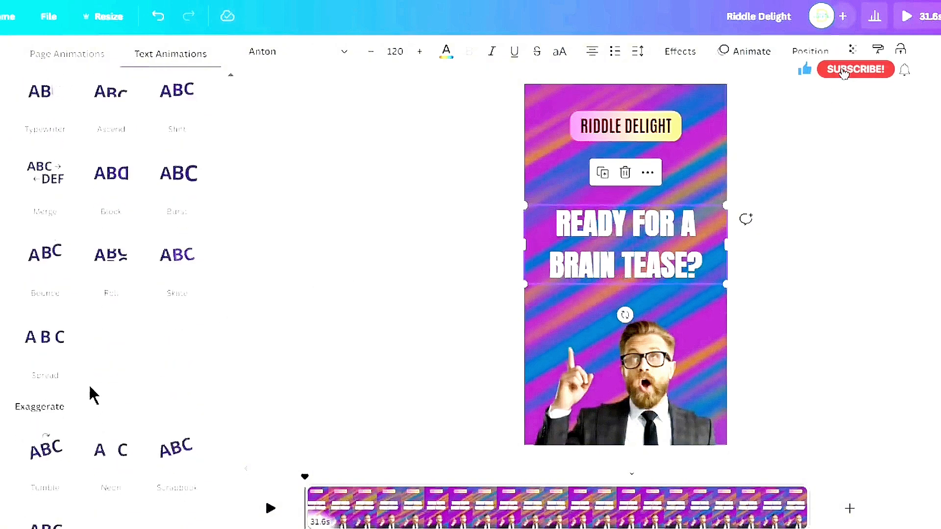
pyautogui.scroll(-4, 96, 393)
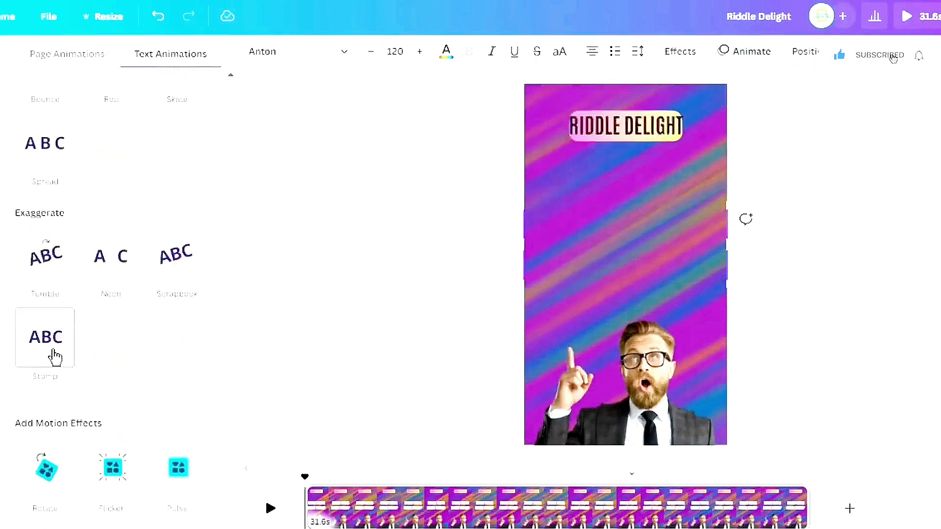
pyautogui.click(54, 357)
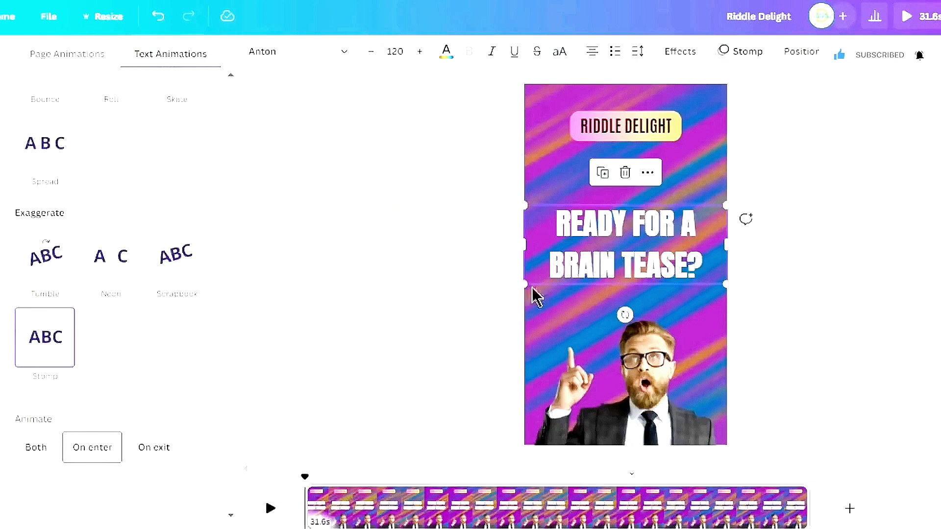
# Apply the Baseline animation to the man photo with its direction set to the right
pyautogui.click(649, 381)
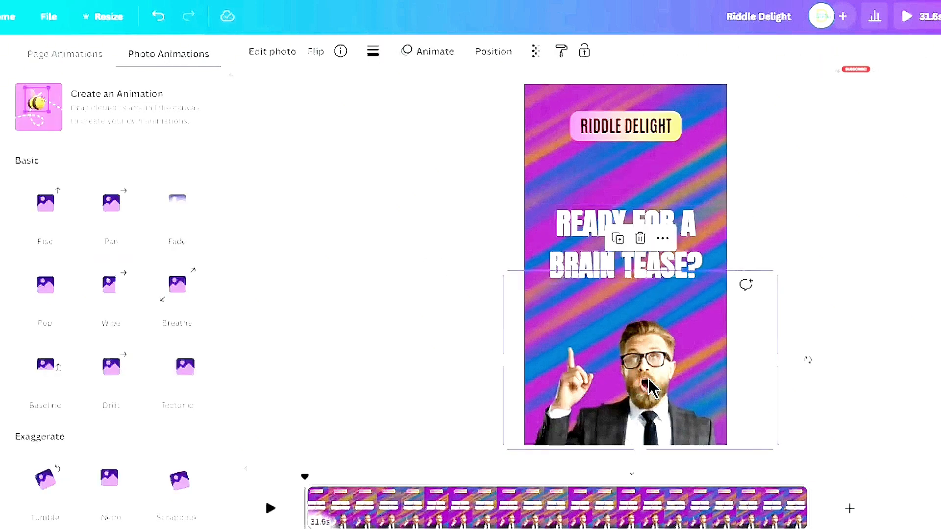
pyautogui.click(42, 382)
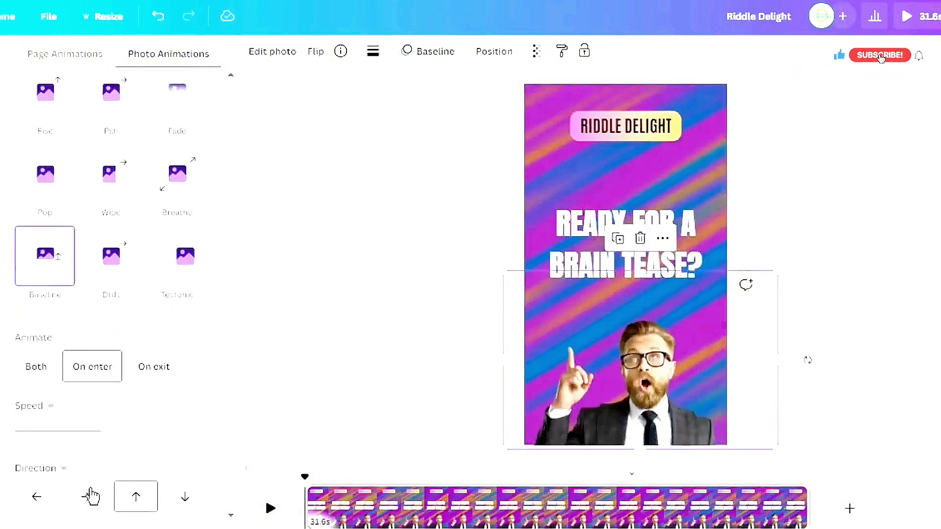
pyautogui.click(91, 497)
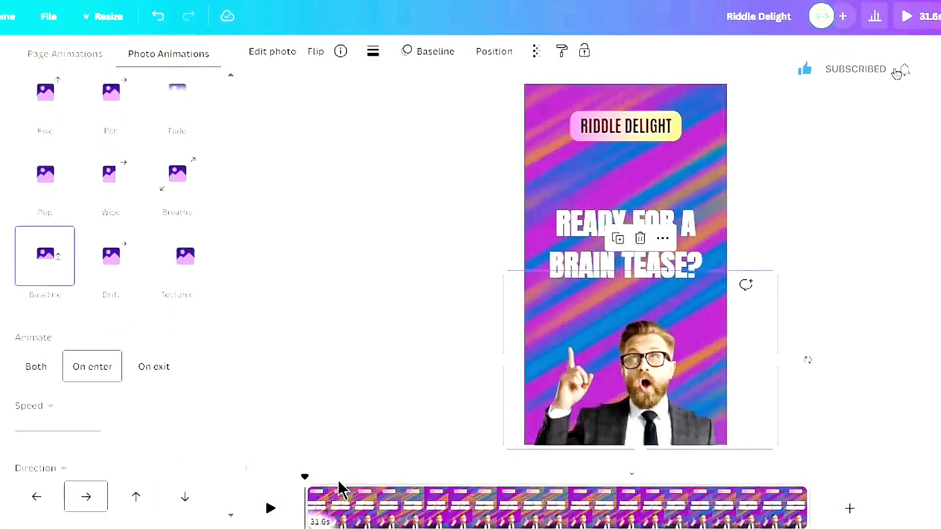
# Play the video to preview the new animations
pyautogui.click(271, 507)
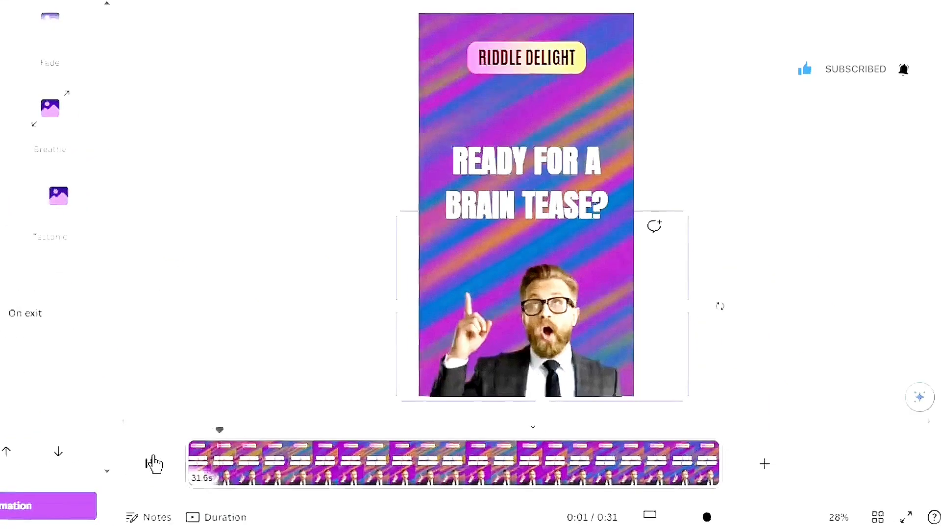
pyautogui.click(273, 508)
pyautogui.click(251, 335)
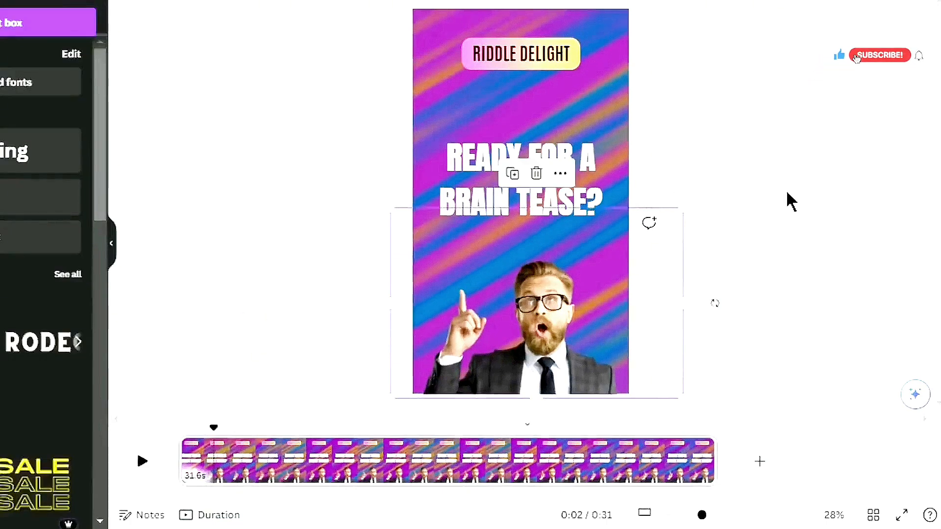
# Show the hook text's timing and shorten it so it appears only for about the first 3 seconds
pyautogui.click(457, 169)
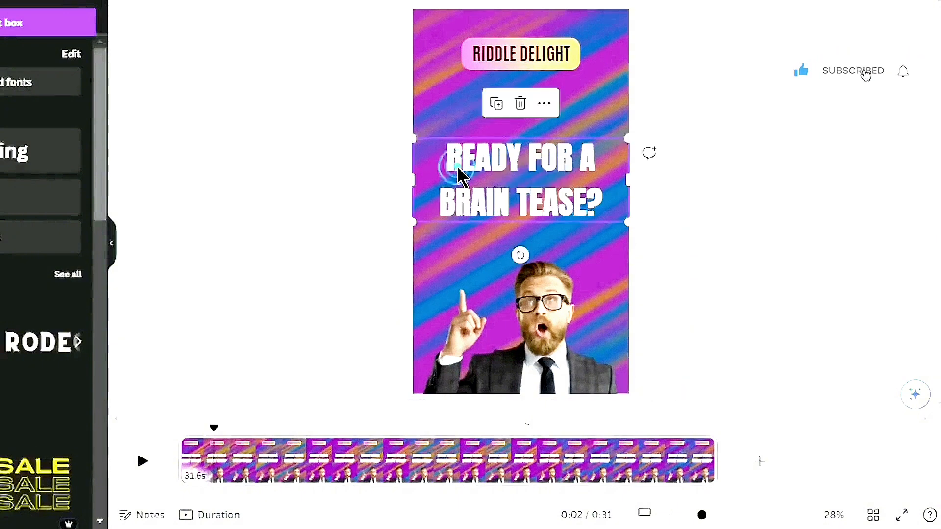
pyautogui.rightClick(558, 168)
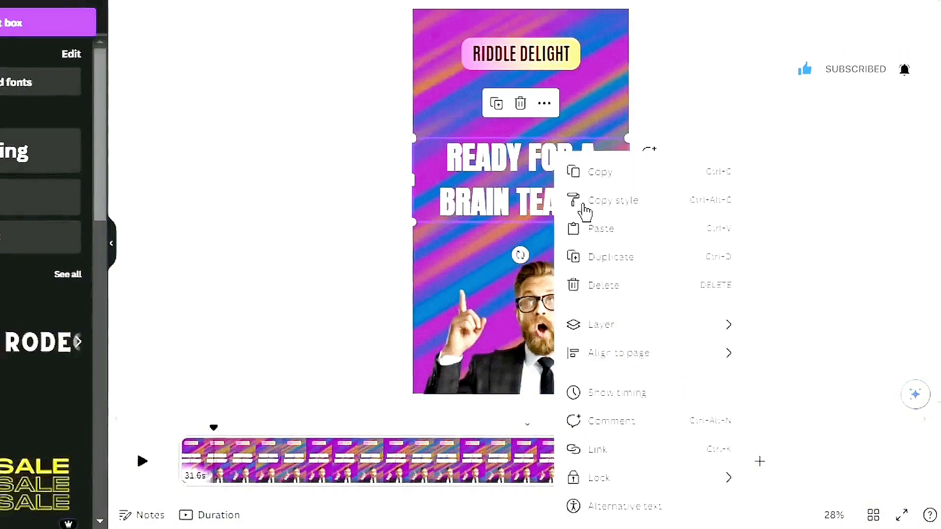
pyautogui.click(629, 398)
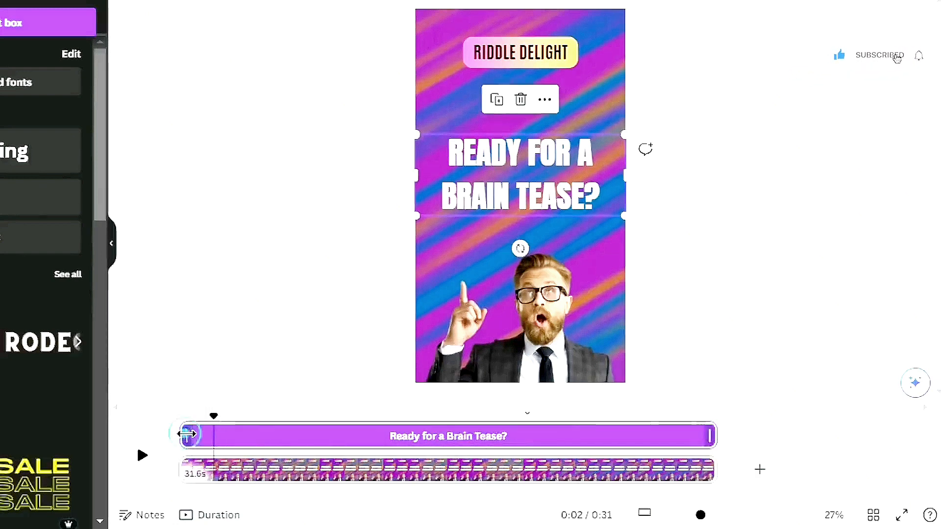
pyautogui.moveTo(186, 433); pyautogui.dragTo(198, 436)
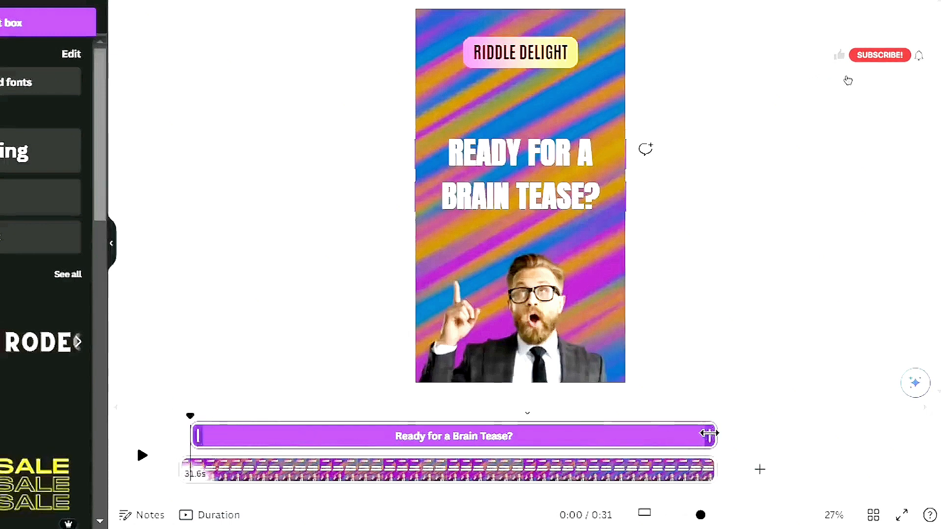
pyautogui.moveTo(706, 435); pyautogui.dragTo(240, 440)
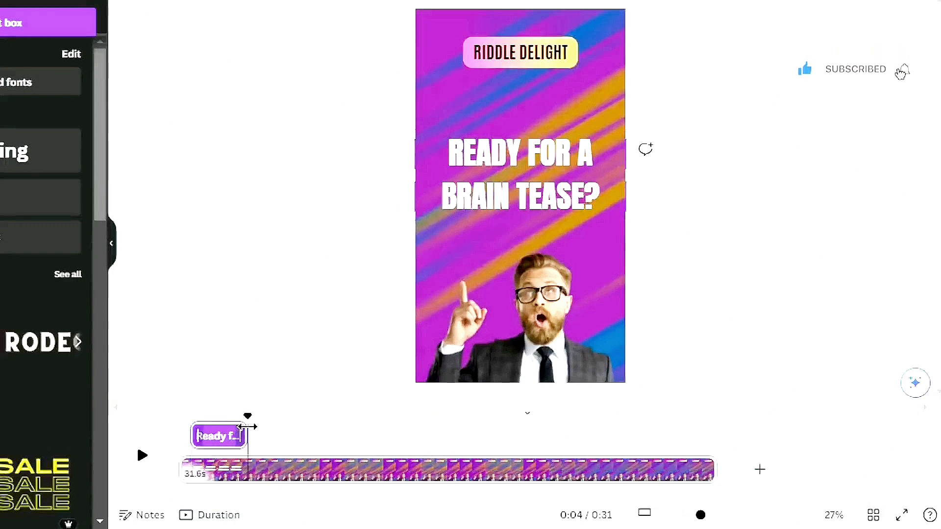
# Play the video from the start to check the hook text's timing
pyautogui.moveTo(245, 416); pyautogui.dragTo(187, 414)
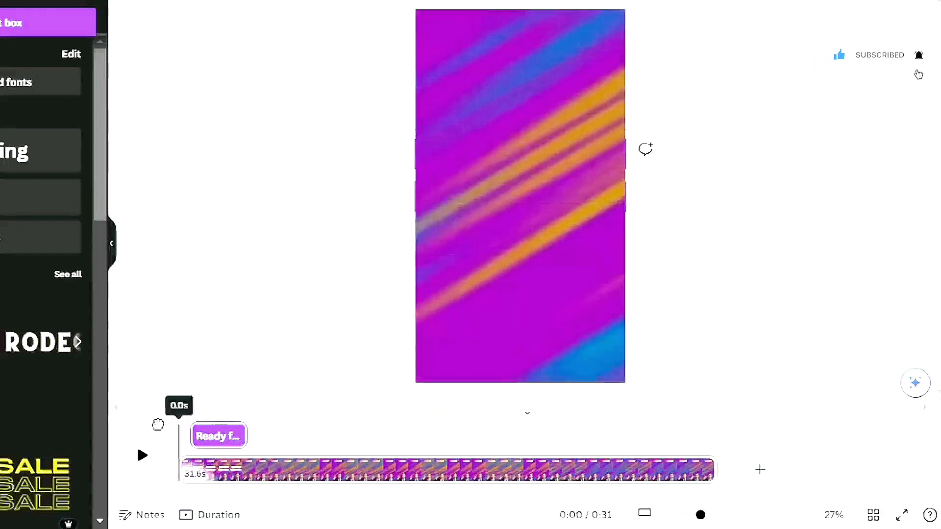
pyautogui.click(143, 458)
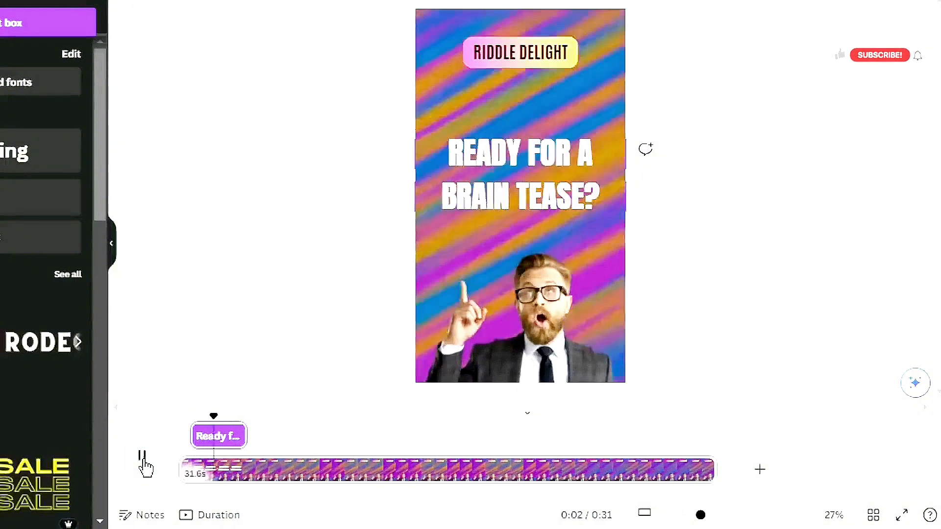
pyautogui.click(142, 457)
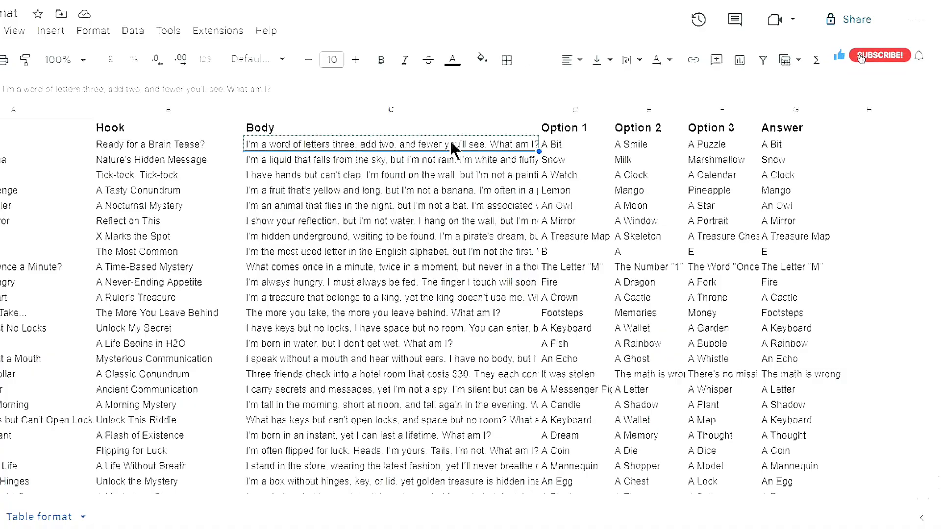
# Copy the first riddle's body text from the spreadsheet and paste it into a new subheading text box
pyautogui.rightClick(442, 147)
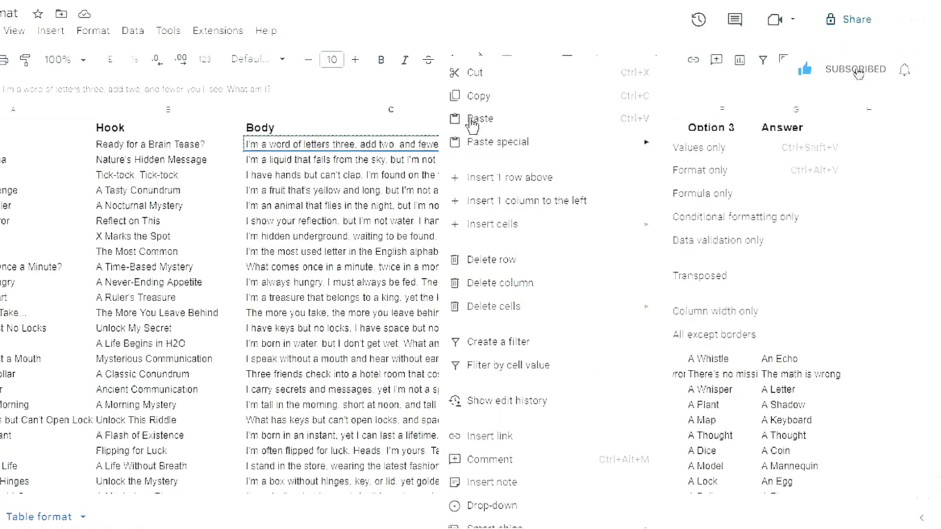
pyautogui.click(488, 103)
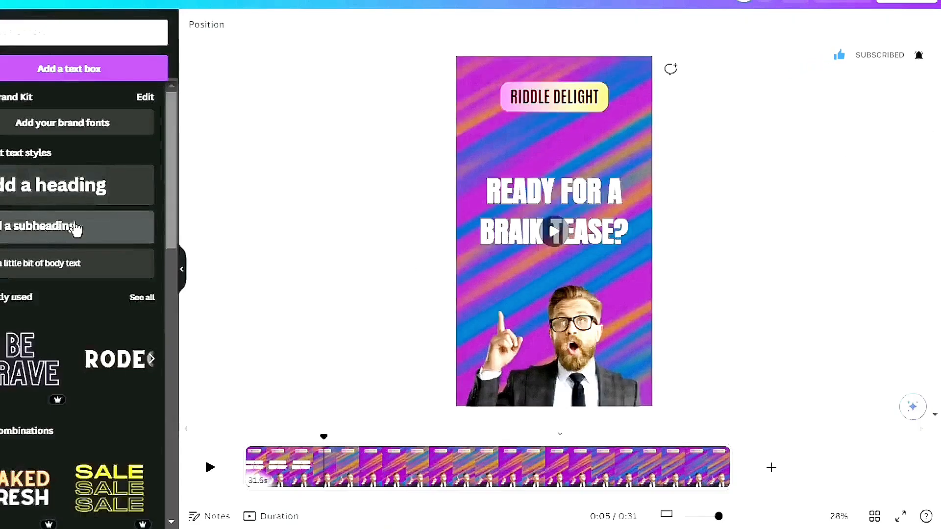
pyautogui.click(77, 237)
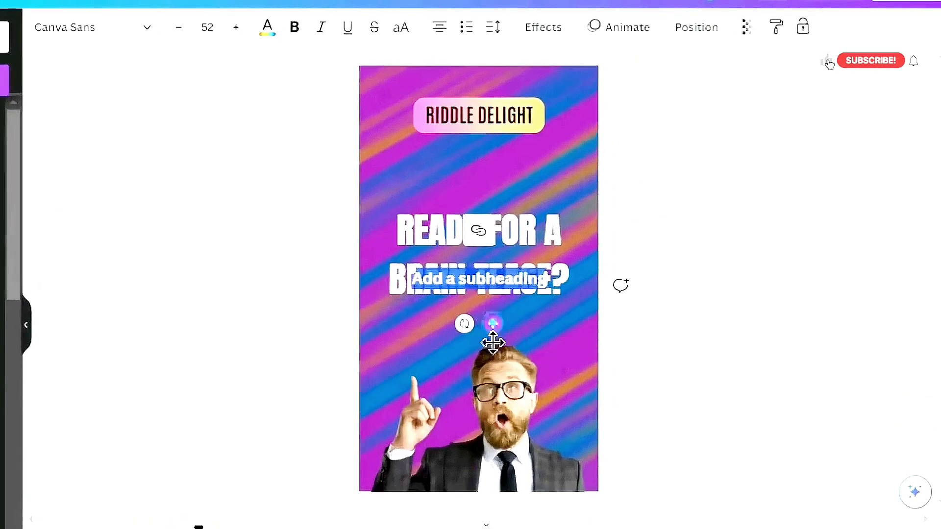
pyautogui.moveTo(565, 268); pyautogui.dragTo(565, 300)
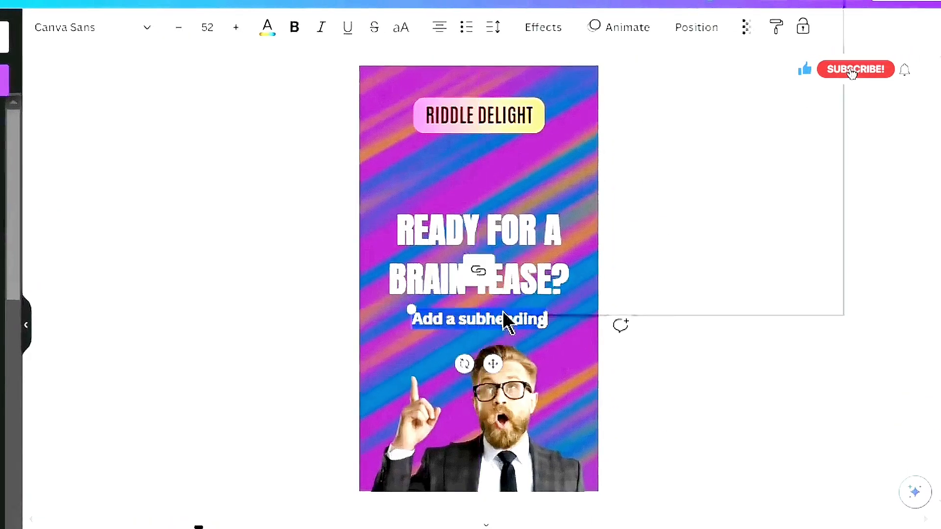
pyautogui.rightClick(502, 319)
pyautogui.click(588, 15)
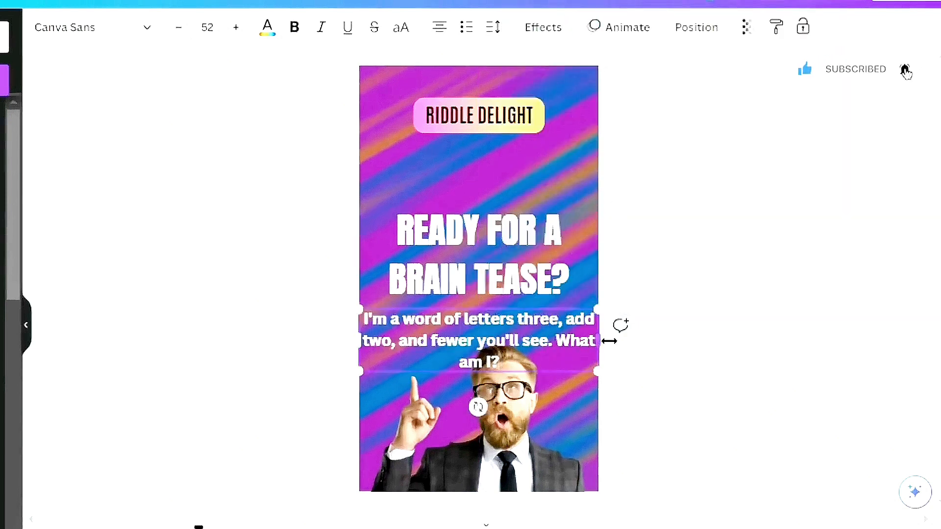
# Narrow the riddle text box and move it up to the hook text's position near the top
pyautogui.moveTo(603, 341); pyautogui.dragTo(552, 341)
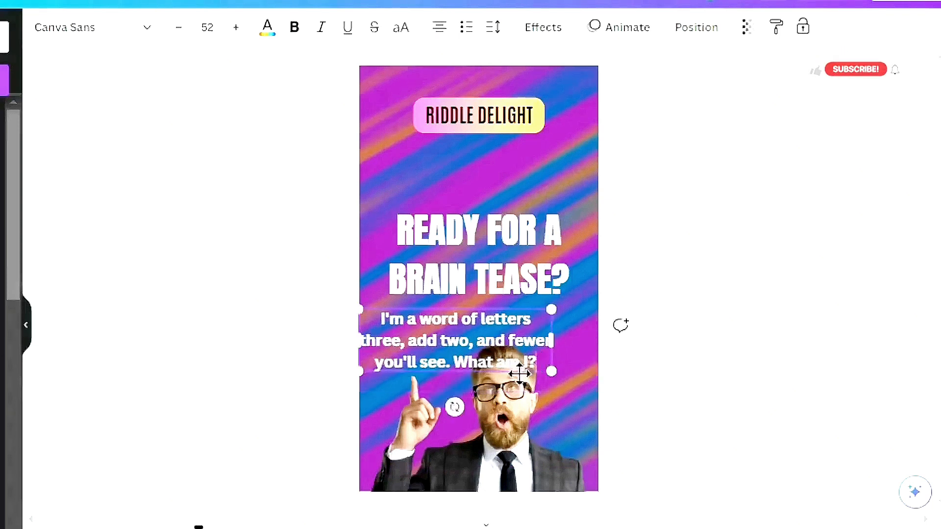
pyautogui.click(714, 336)
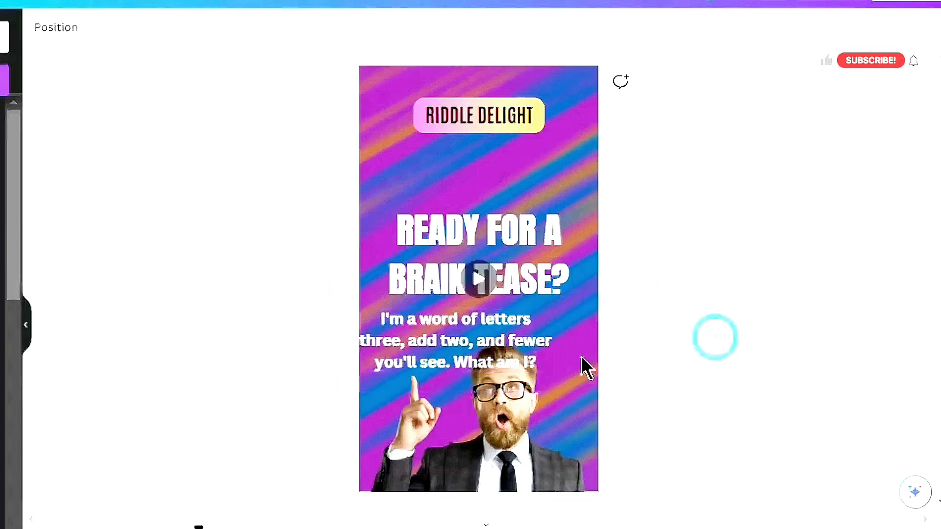
pyautogui.click(468, 342)
pyautogui.moveTo(472, 346); pyautogui.dragTo(494, 200)
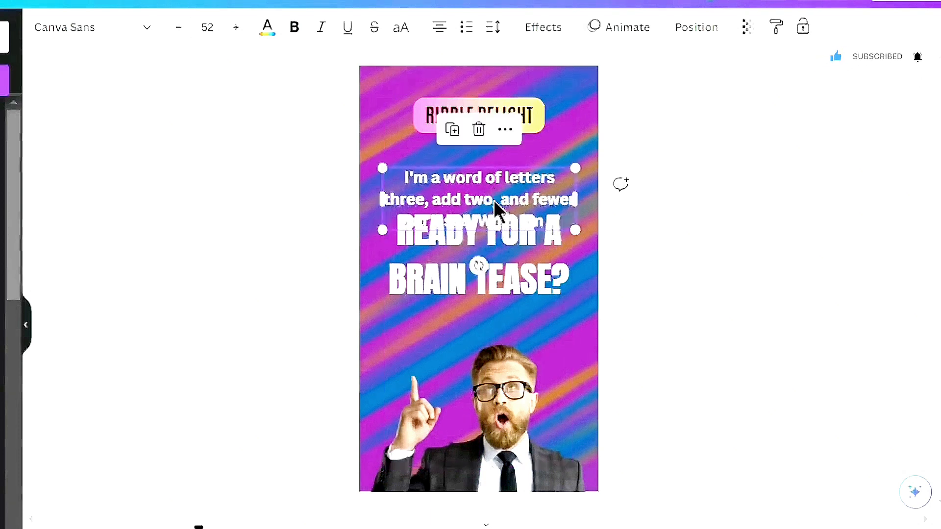
# Give the riddle text a white Background effect and change its text color to black
pyautogui.click(542, 27)
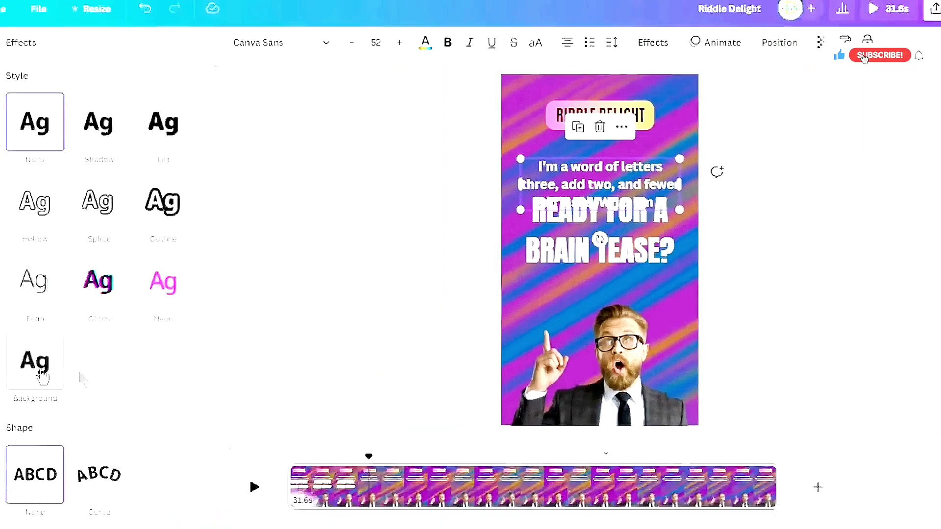
pyautogui.click(94, 364)
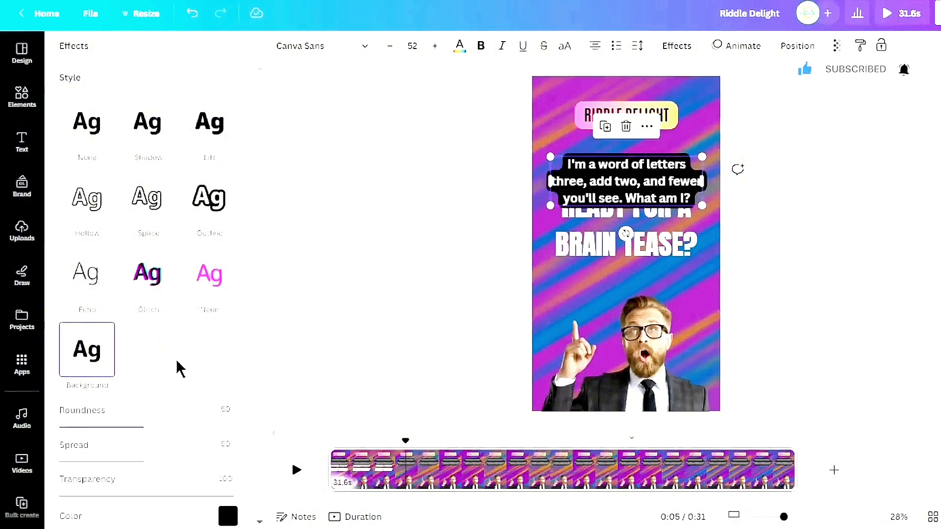
pyautogui.scroll(-3, 176, 370)
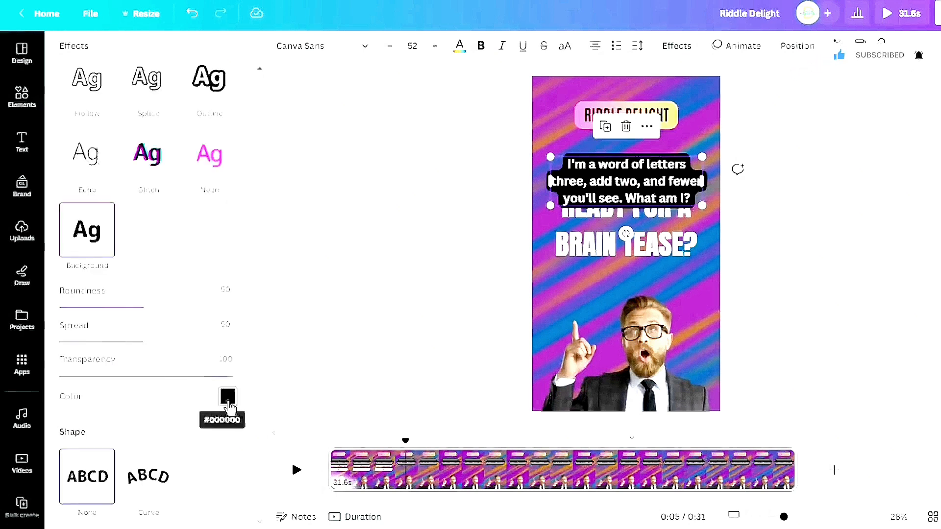
pyautogui.click(228, 397)
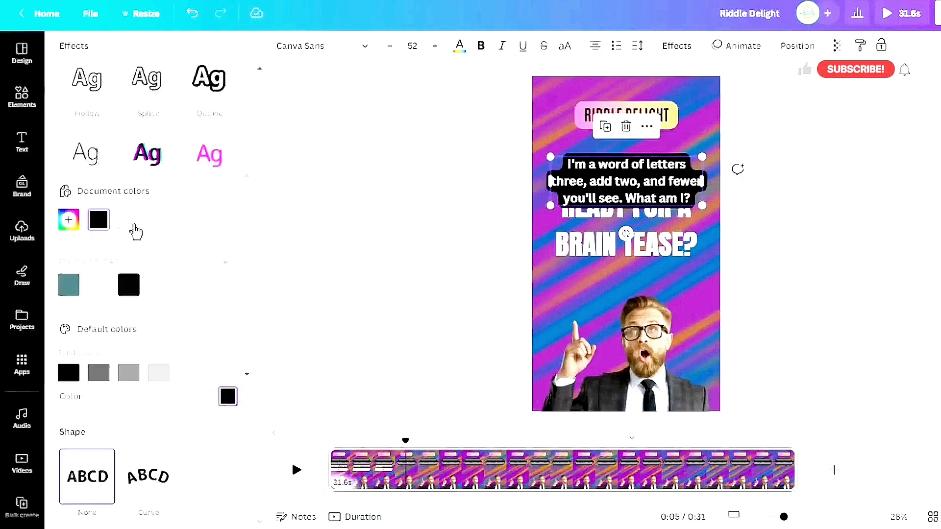
pyautogui.click(130, 223)
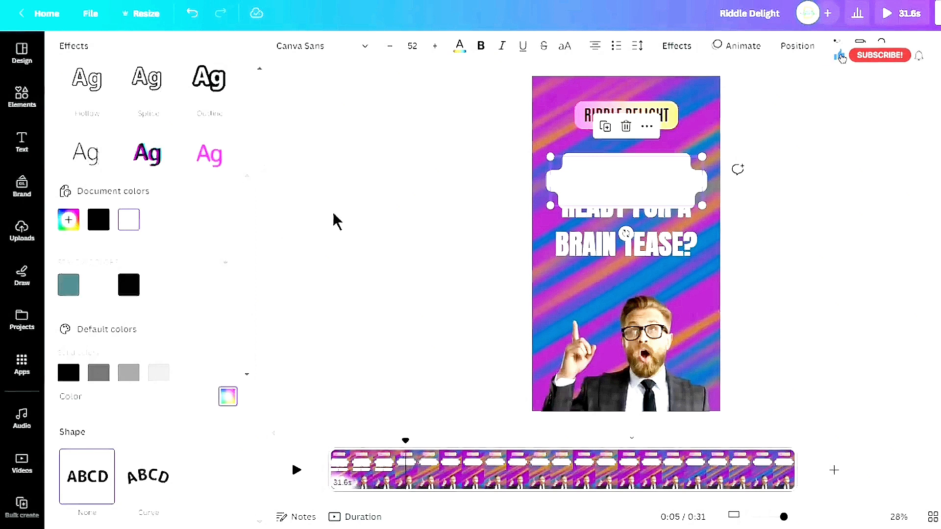
pyautogui.click(460, 49)
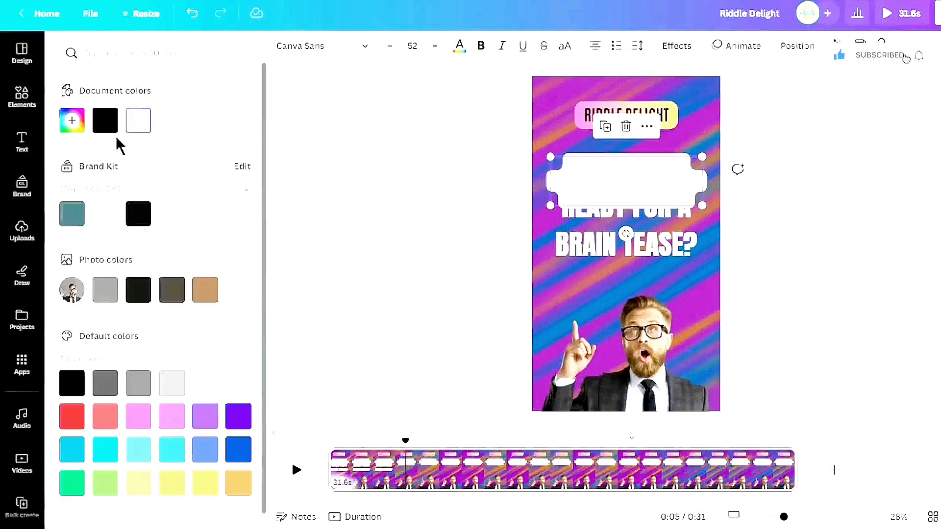
pyautogui.click(106, 123)
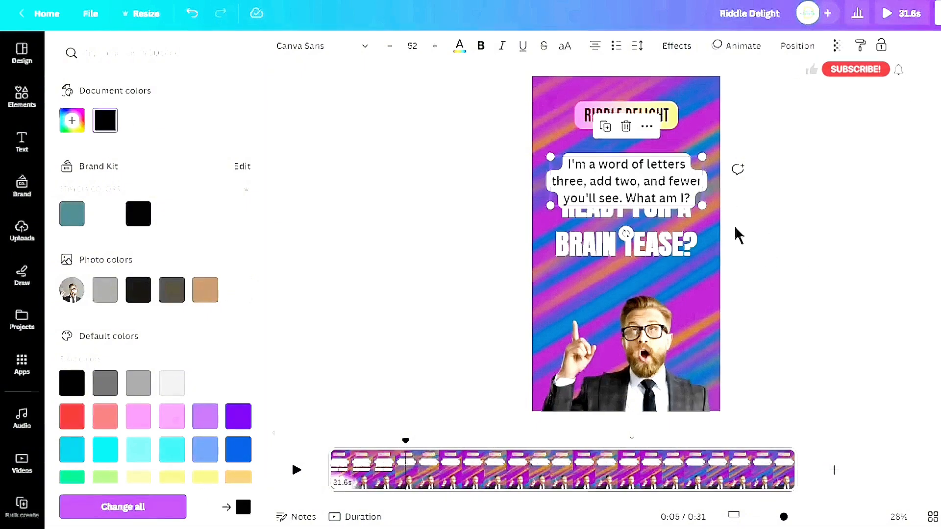
# Shift the riddle text's timing so it starts at about 4 seconds, after the hook text
pyautogui.rightClick(635, 185)
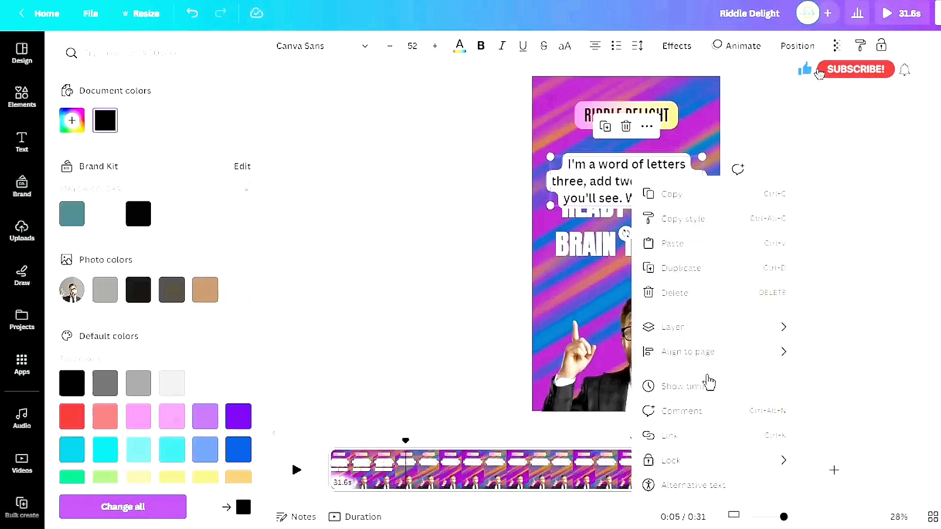
pyautogui.click(690, 387)
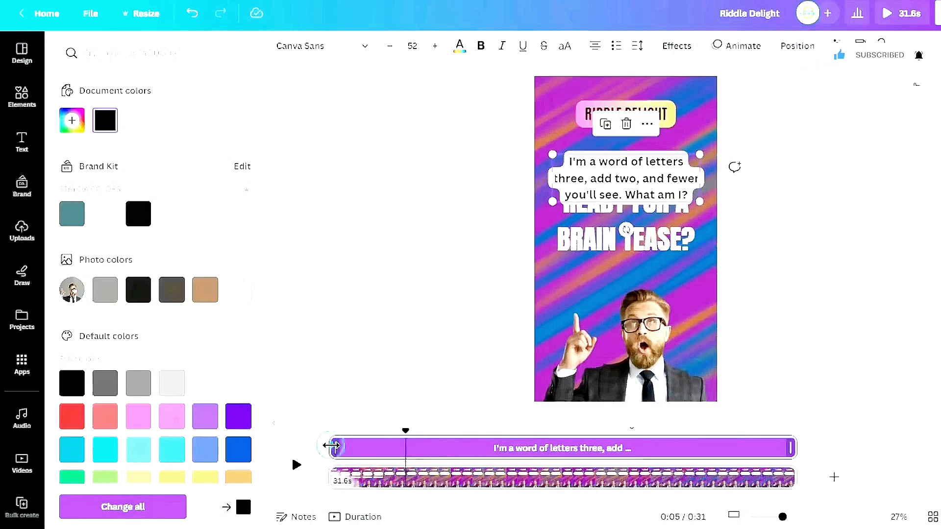
pyautogui.moveTo(331, 446); pyautogui.dragTo(391, 446)
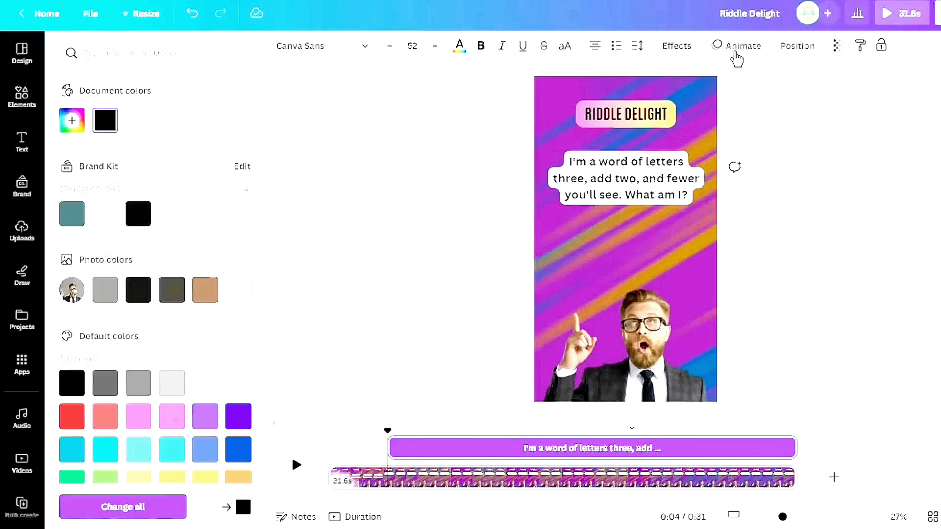
# Apply the Typewriter text animation to the riddle text at maximum speed
pyautogui.click(740, 46)
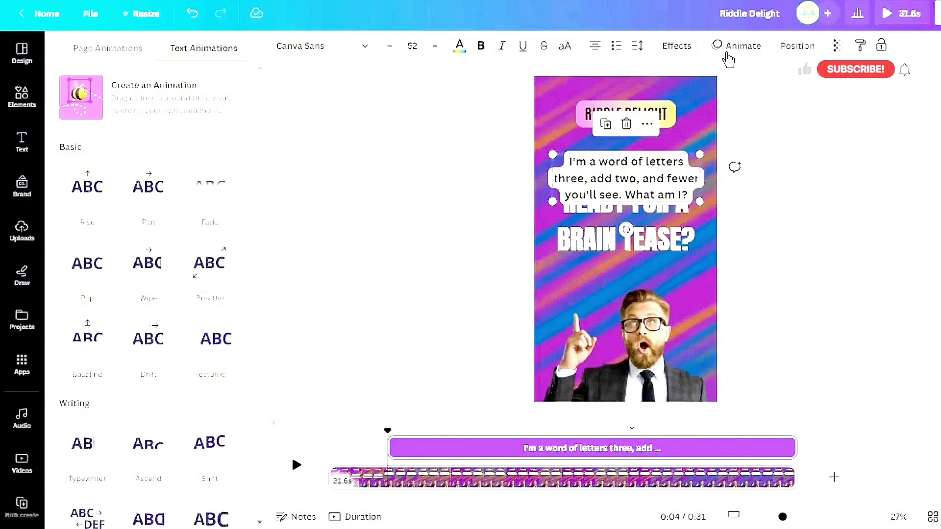
pyautogui.scroll(-3, 230, 284)
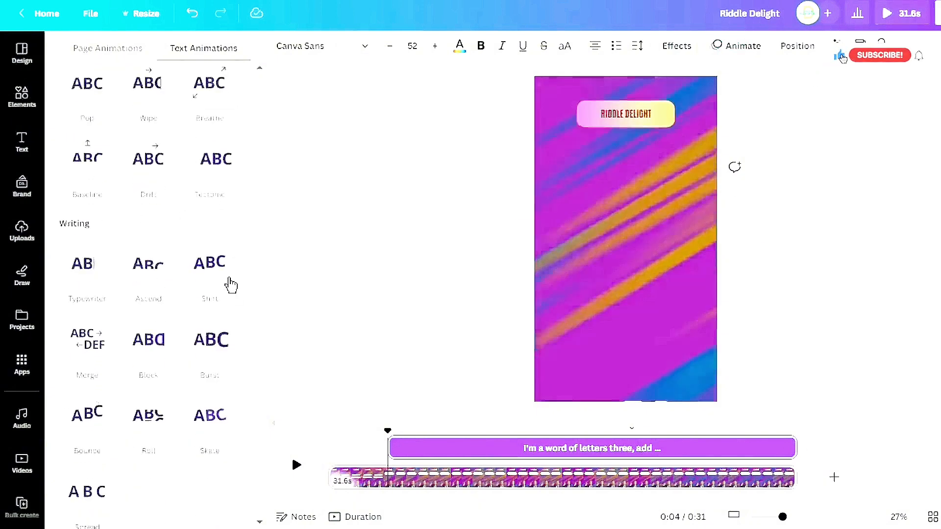
pyautogui.click(98, 279)
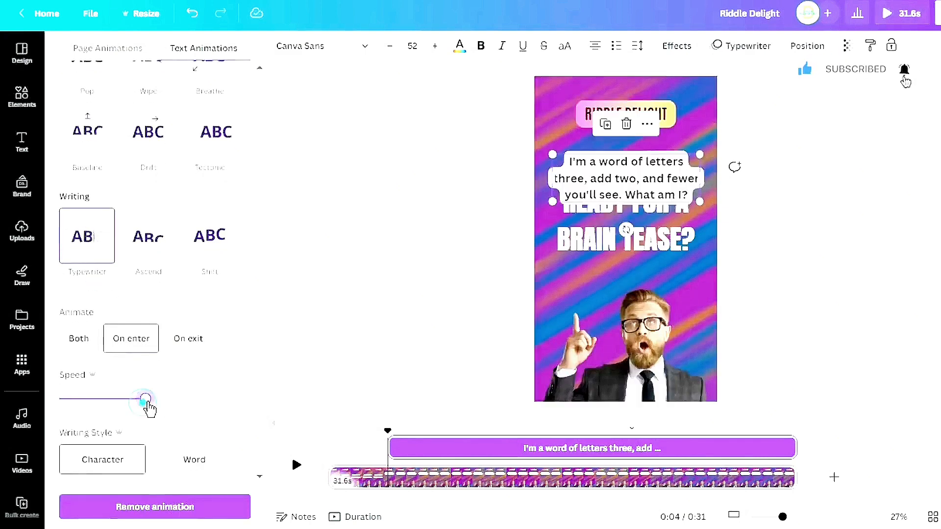
pyautogui.moveTo(147, 401); pyautogui.dragTo(150, 402)
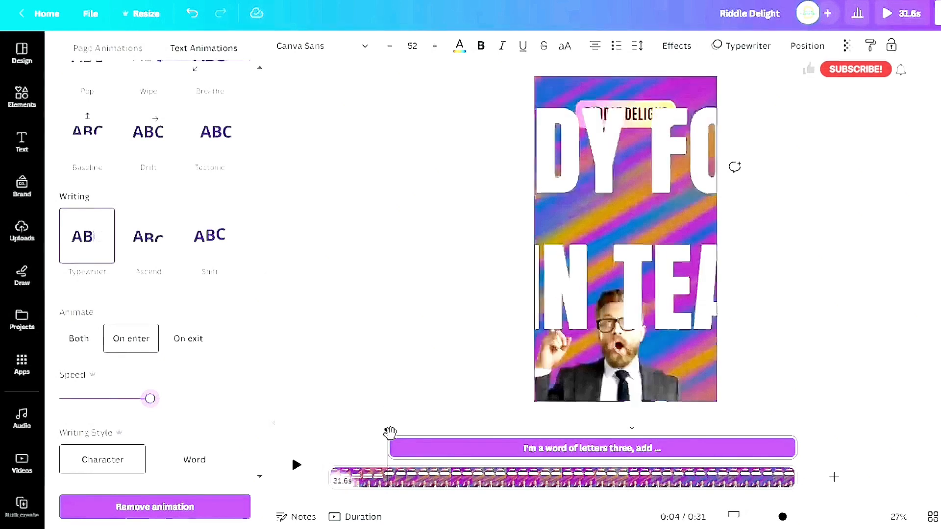
# Play the video from the start to preview the riddle's typewriter animation
pyautogui.moveTo(389, 432); pyautogui.dragTo(302, 441)
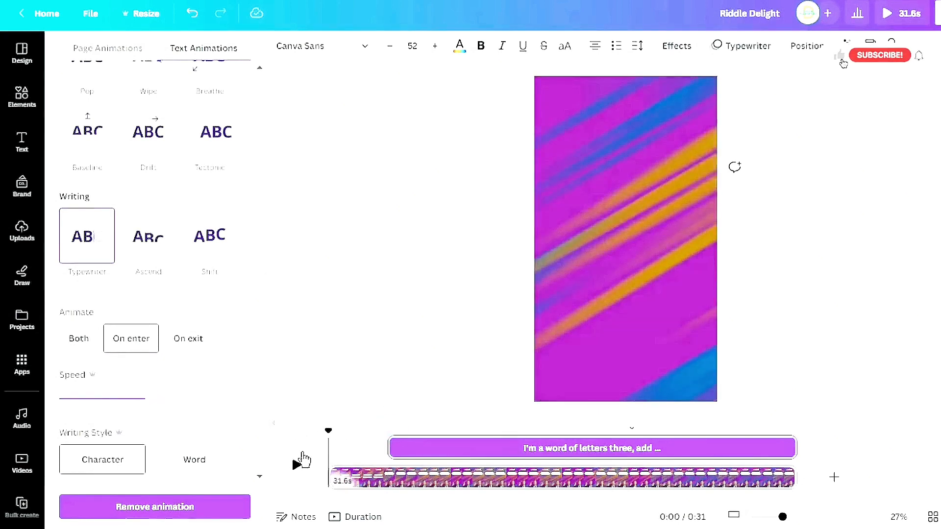
pyautogui.click(295, 466)
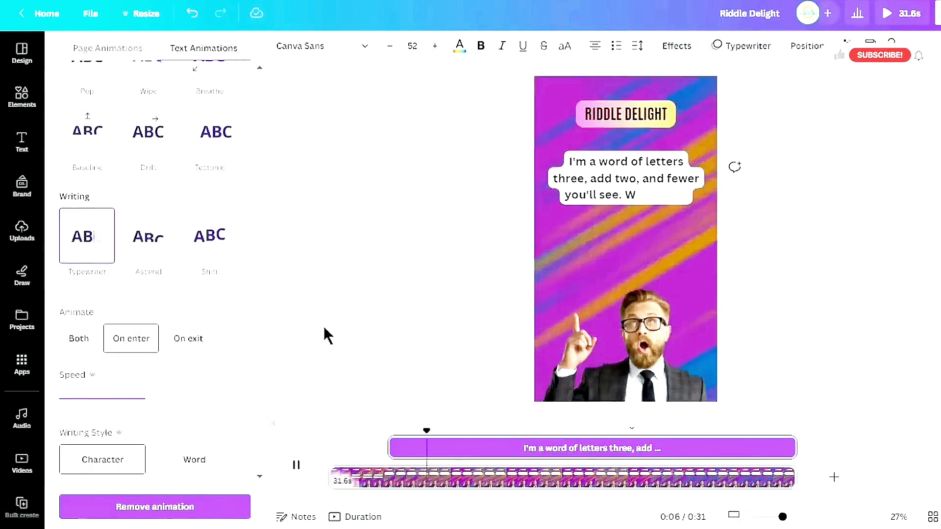
pyautogui.press('space')
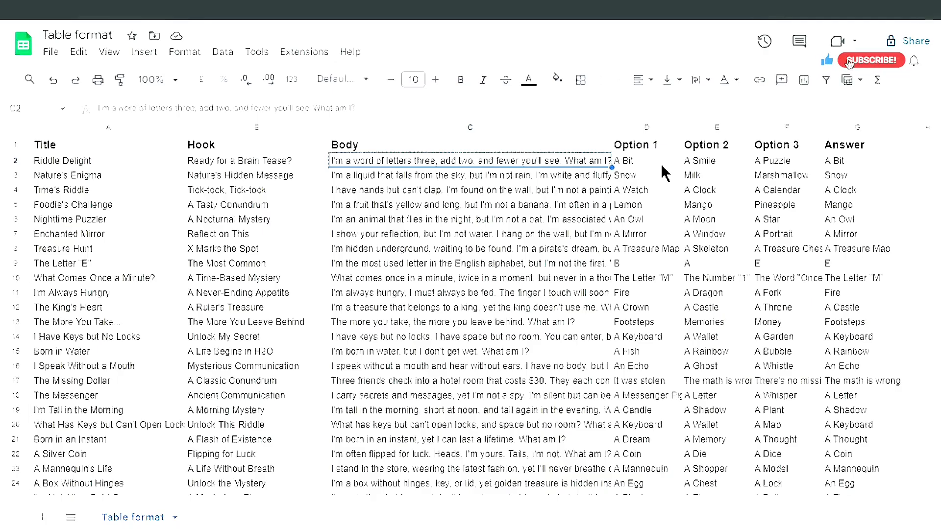
# Copy the first riddle's Option 1 answer from the spreadsheet
pyautogui.click(661, 163)
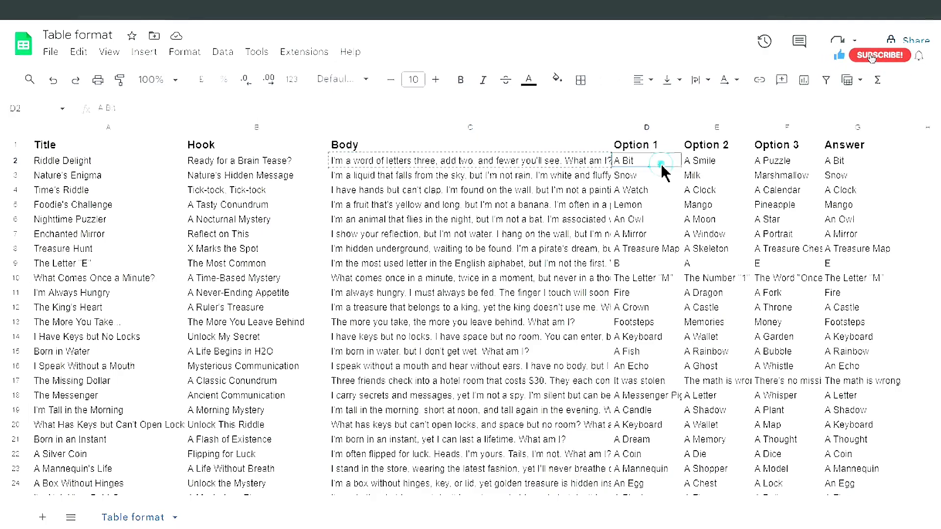
pyautogui.rightClick(665, 172)
pyautogui.click(720, 117)
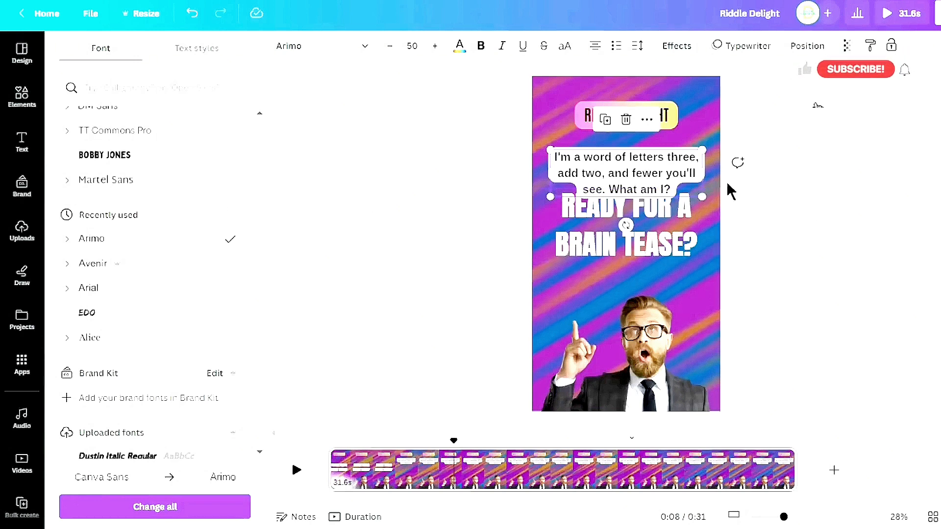
# Duplicate the riddle text box below it and replace its text with the pasted option 'A Bit'
pyautogui.hotkey('ctrl', 'd')
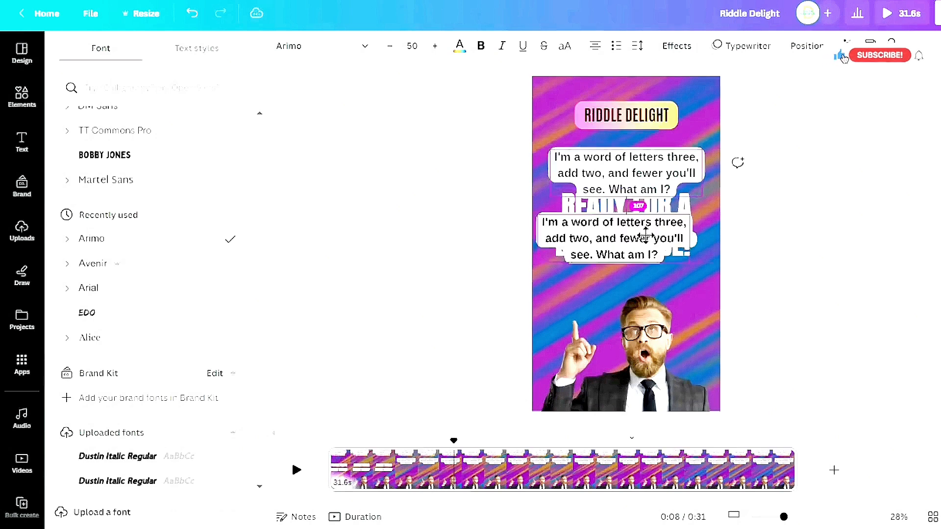
pyautogui.moveTo(645, 233); pyautogui.dragTo(657, 250)
pyautogui.doubleClick(635, 264)
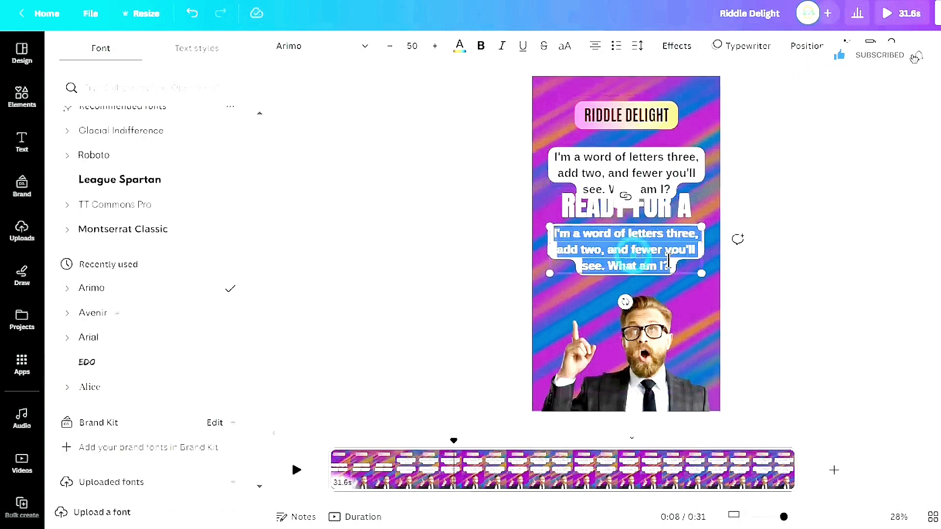
pyautogui.rightClick(621, 250)
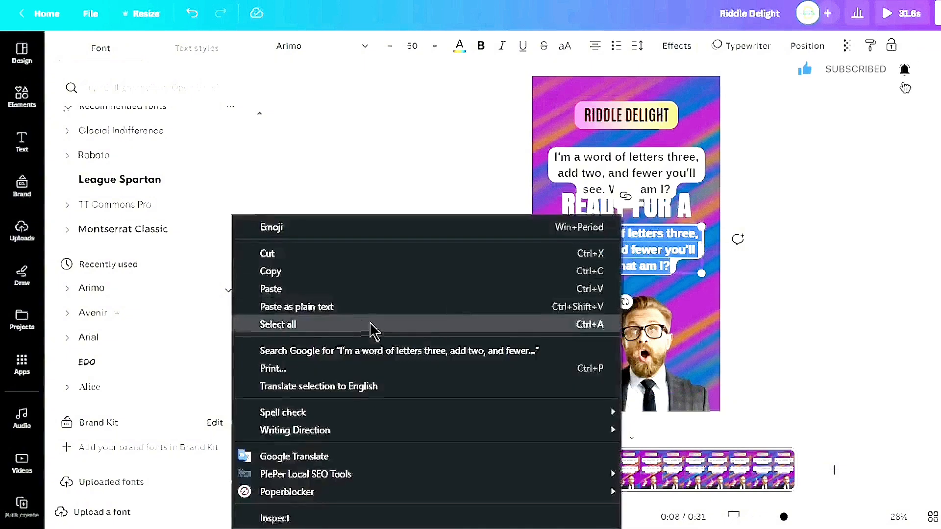
pyautogui.click(344, 289)
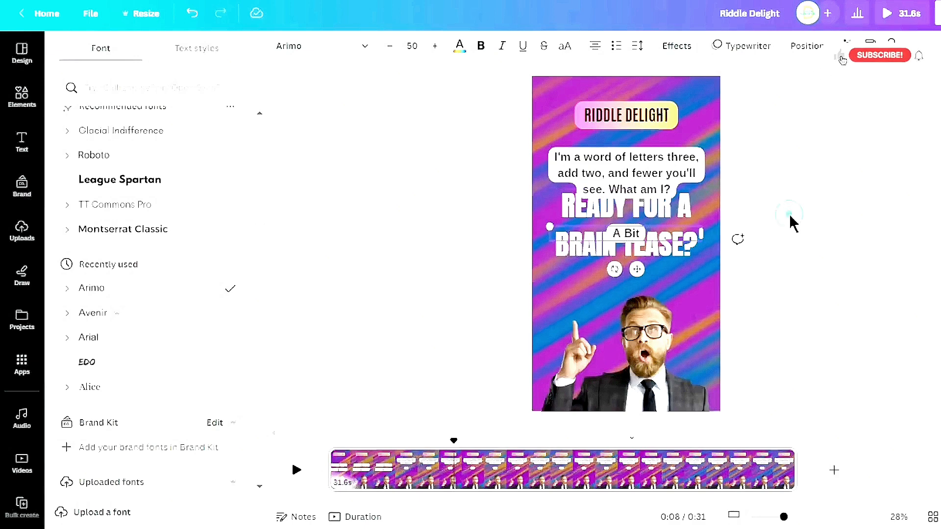
# Enlarge the 'A Bit' option text to size 65 and move it up just below the riddle text
pyautogui.click(766, 212)
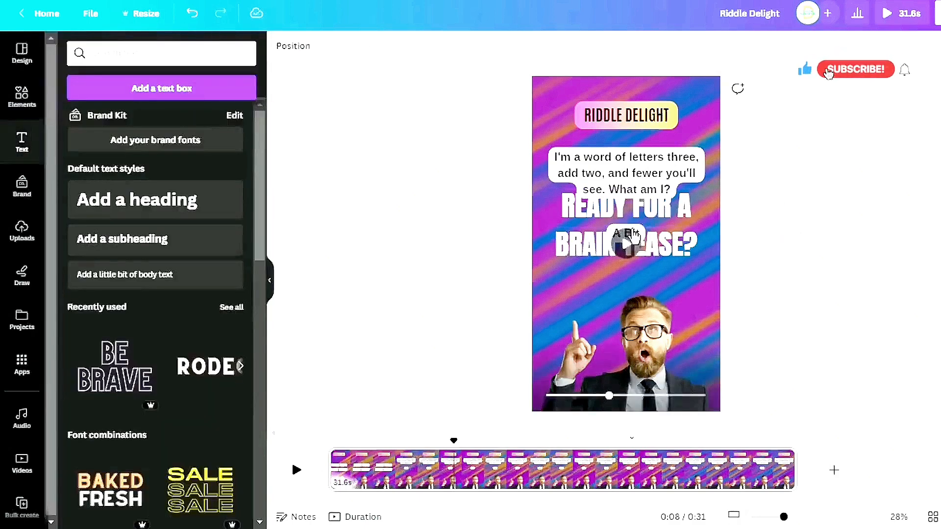
pyautogui.keyDown('alt'); pyautogui.click(666, 237); pyautogui.keyUp('alt')
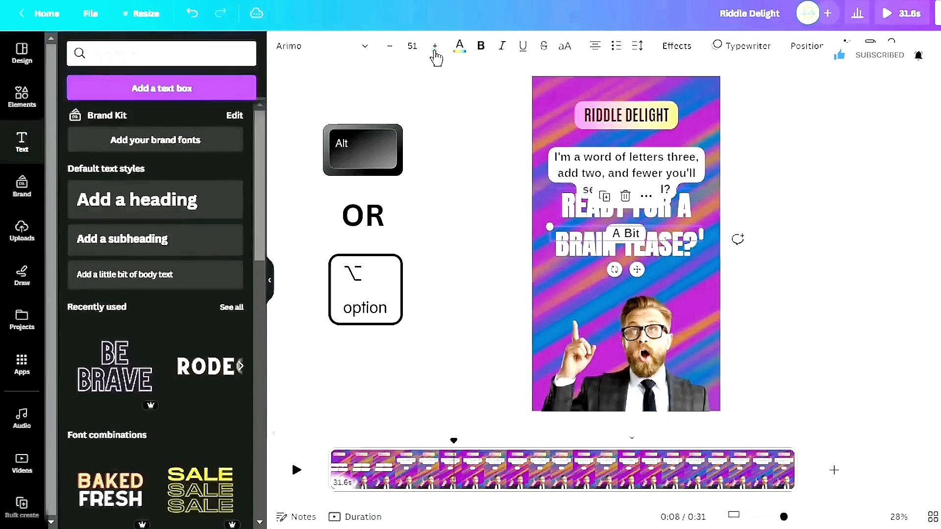
pyautogui.click(435, 46)
pyautogui.click(434, 47)
pyautogui.click(434, 46)
pyautogui.click(434, 47)
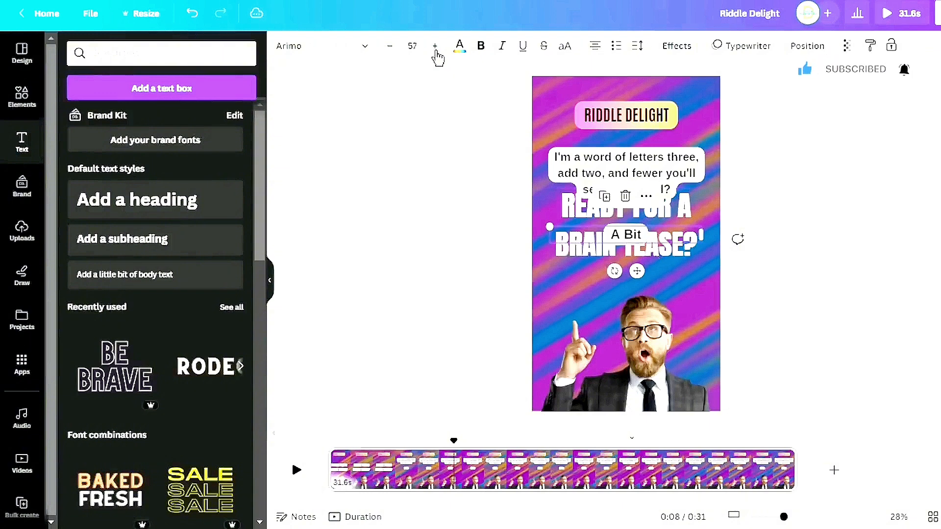
pyautogui.click(434, 46)
pyautogui.click(435, 47)
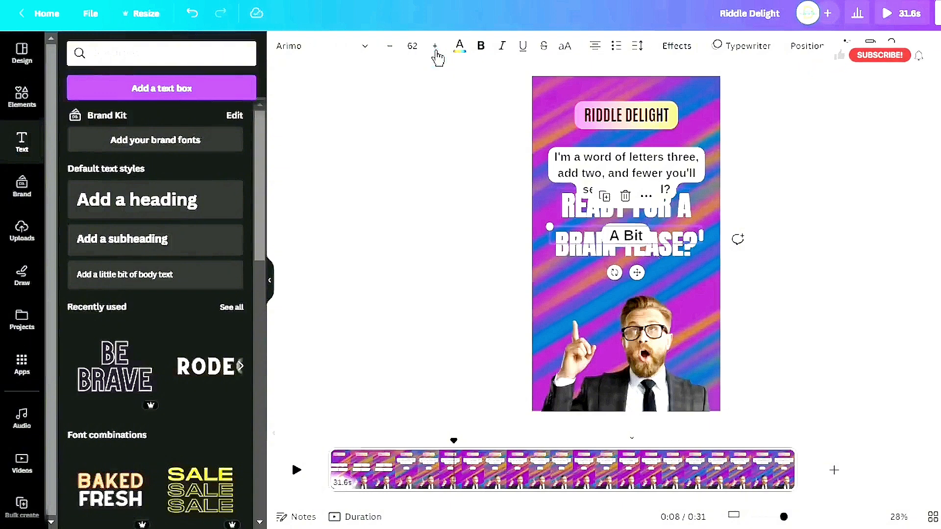
pyautogui.click(435, 47)
pyautogui.click(435, 47)
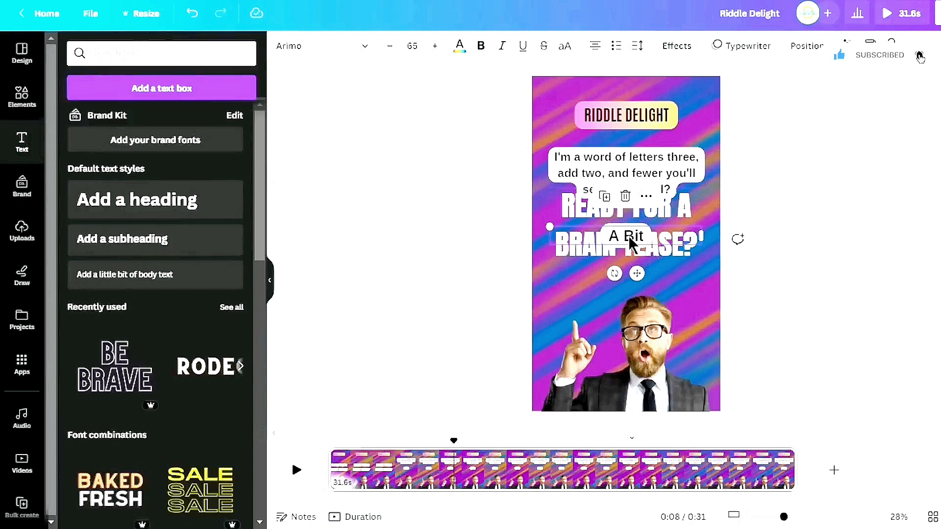
pyautogui.moveTo(629, 243); pyautogui.dragTo(632, 223)
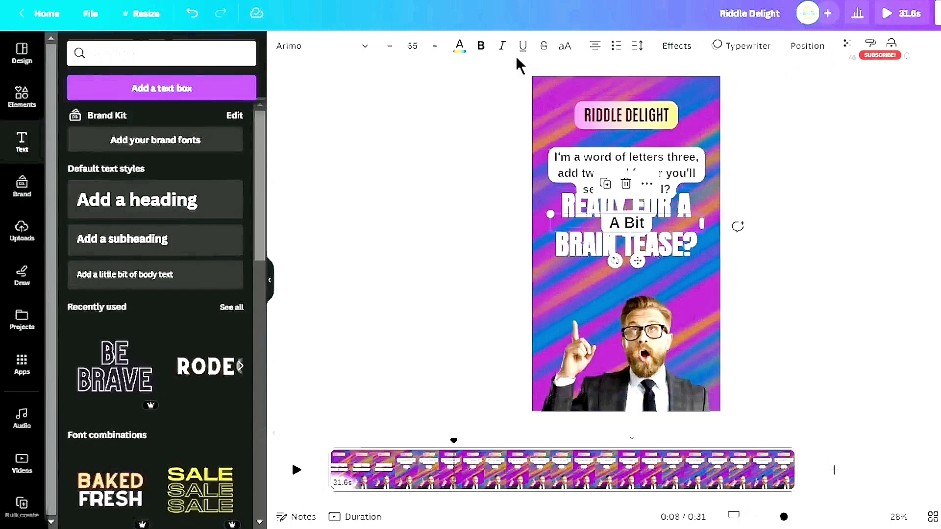
# Change the option text's background effect color to yellow
pyautogui.click(675, 46)
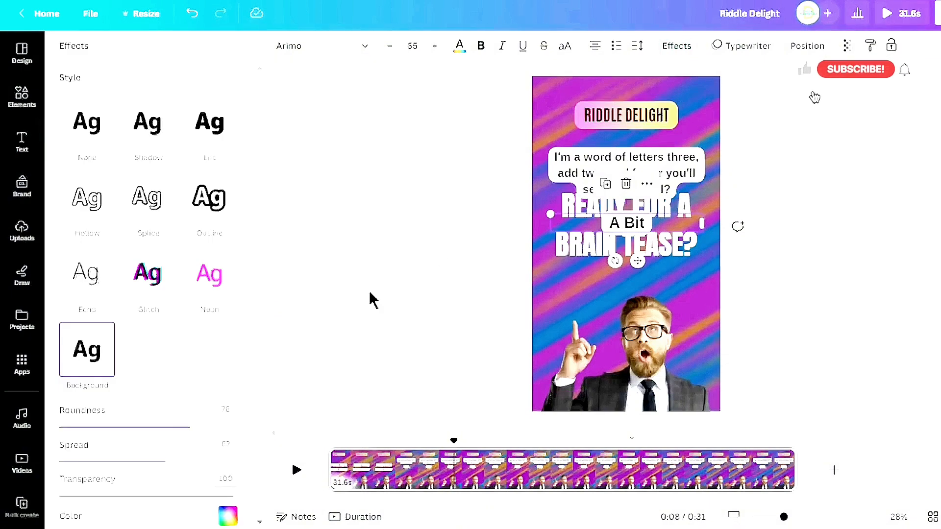
pyautogui.scroll(-3, 234, 339)
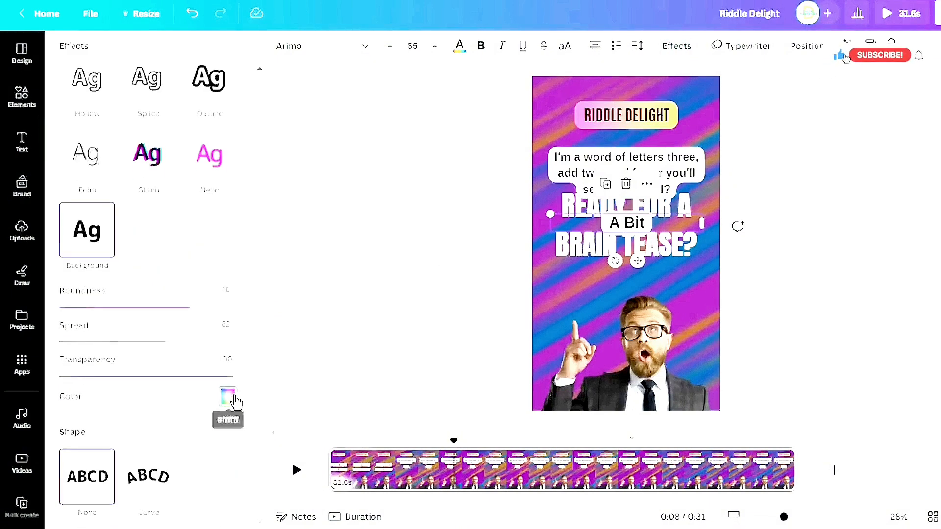
pyautogui.click(229, 397)
pyautogui.scroll(-3, 211, 343)
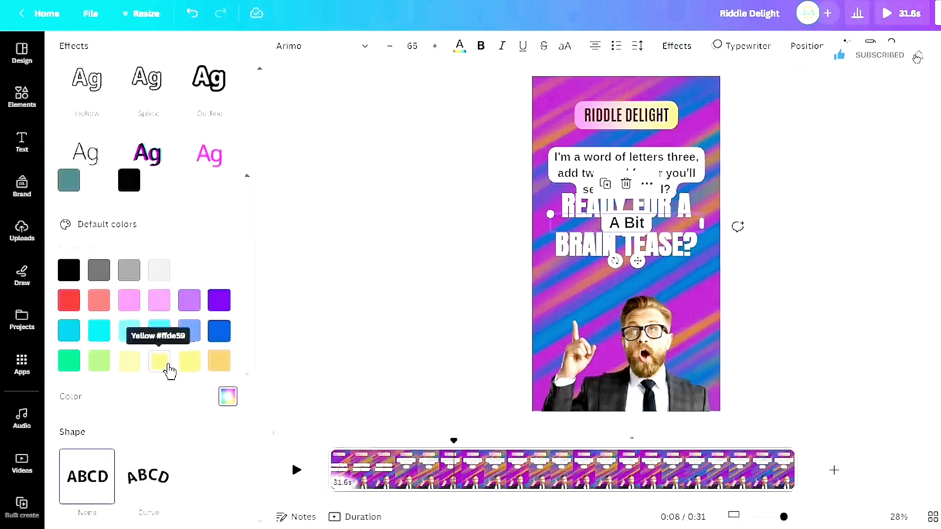
pyautogui.click(169, 370)
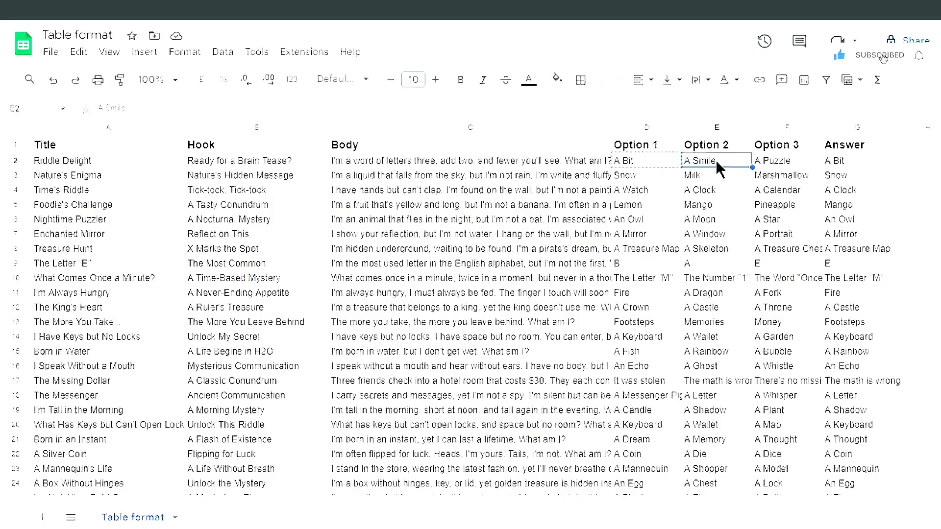
# Duplicate the 'A Bit' option box below itself and replace its text with the copied Option 2 answer 'A Smile'
pyautogui.hotkey('ctrl', 'c')
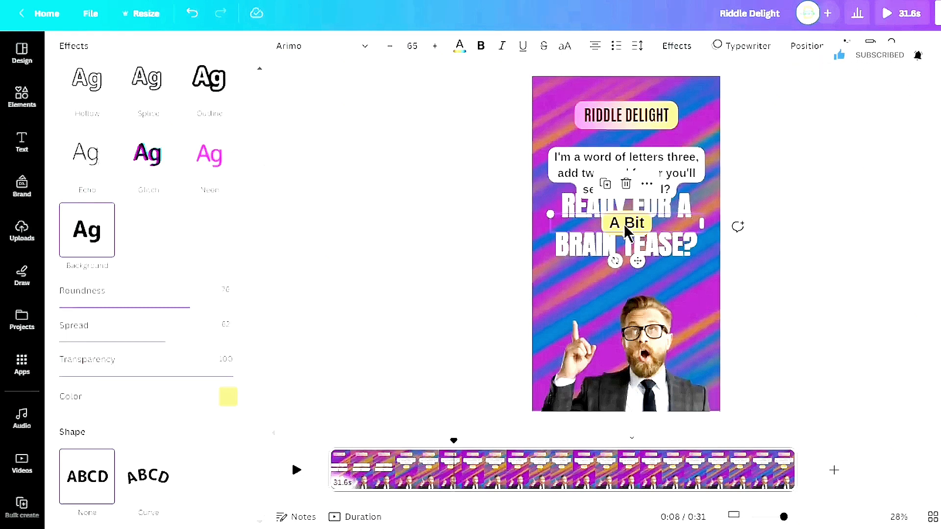
pyautogui.moveTo(625, 225); pyautogui.dragTo(627, 259)
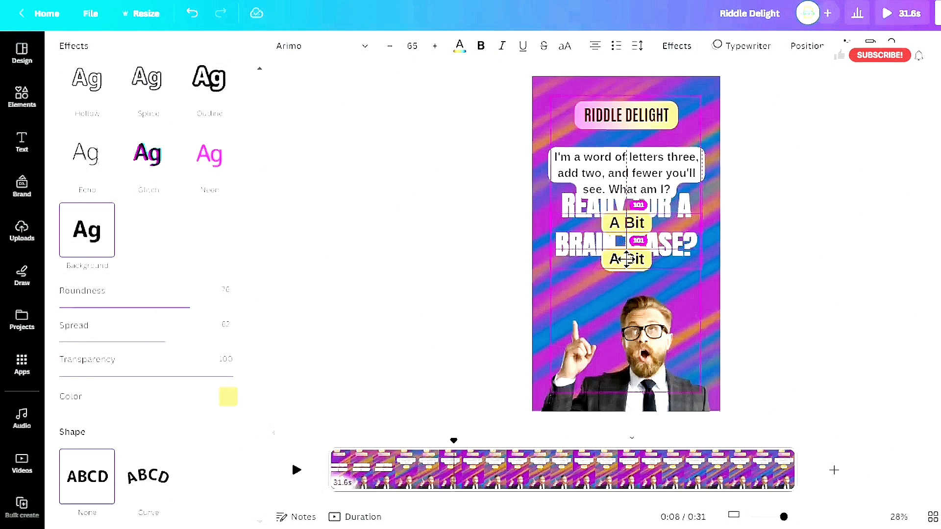
pyautogui.doubleClick(627, 259)
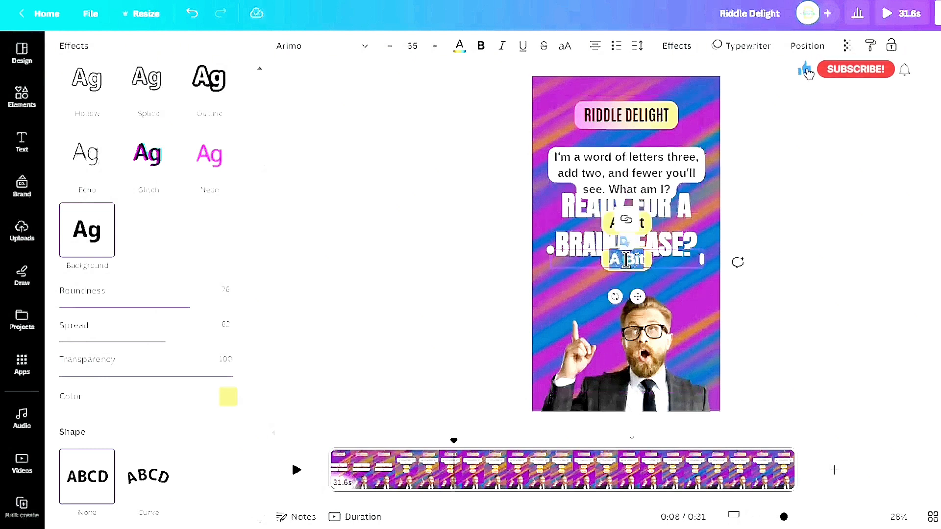
pyautogui.write('A Smile')
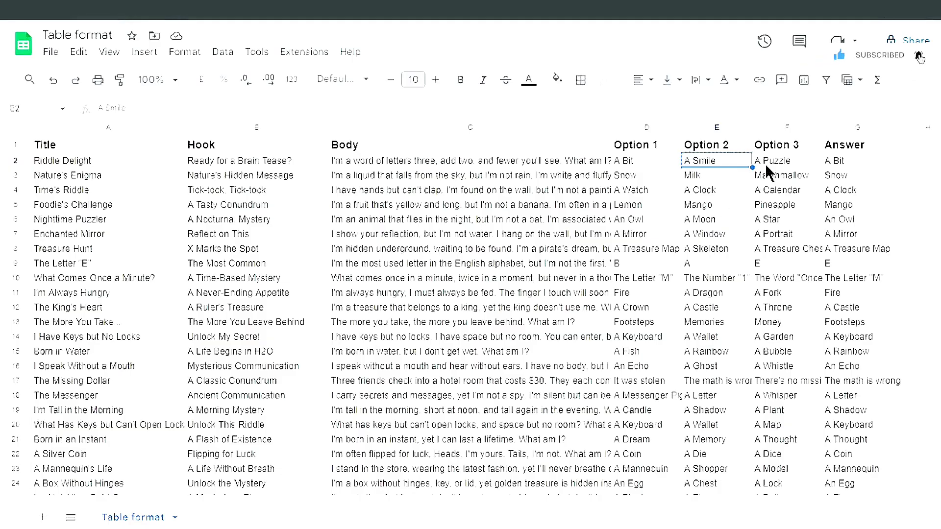
# Copy the Option 3 answer, duplicate the 'A Smile' box below it, and replace its text with 'A Puzzle'
pyautogui.hotkey('ctrl', 'c')
pyautogui.click(767, 165)
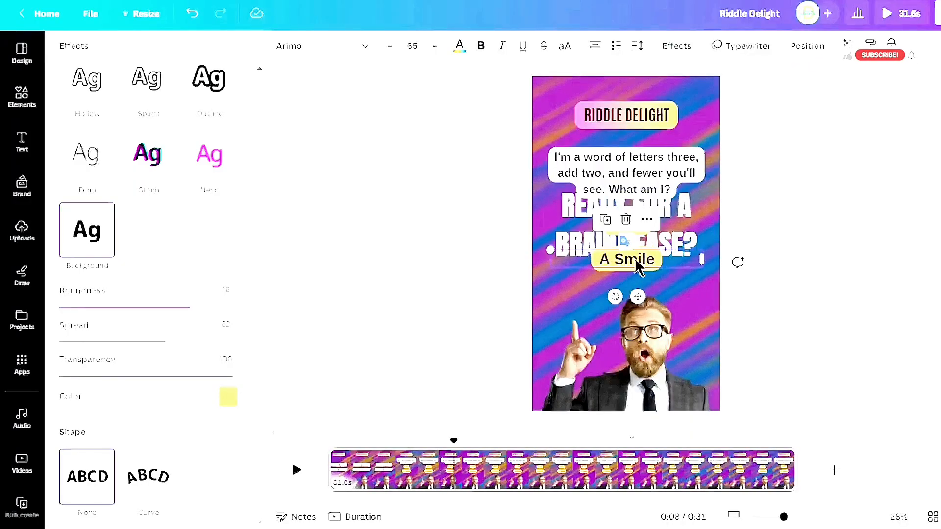
pyautogui.moveTo(636, 263); pyautogui.dragTo(638, 295)
pyautogui.doubleClick(627, 295)
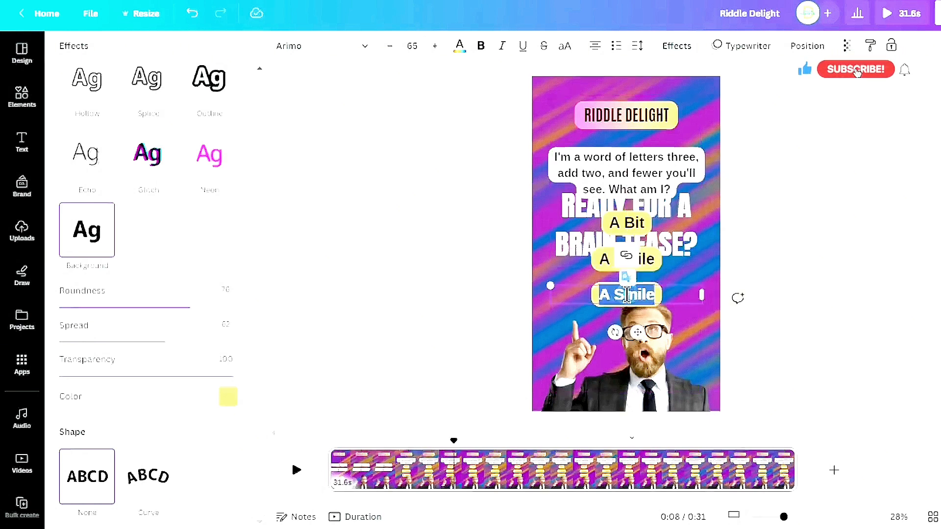
pyautogui.write('A Puzzle')
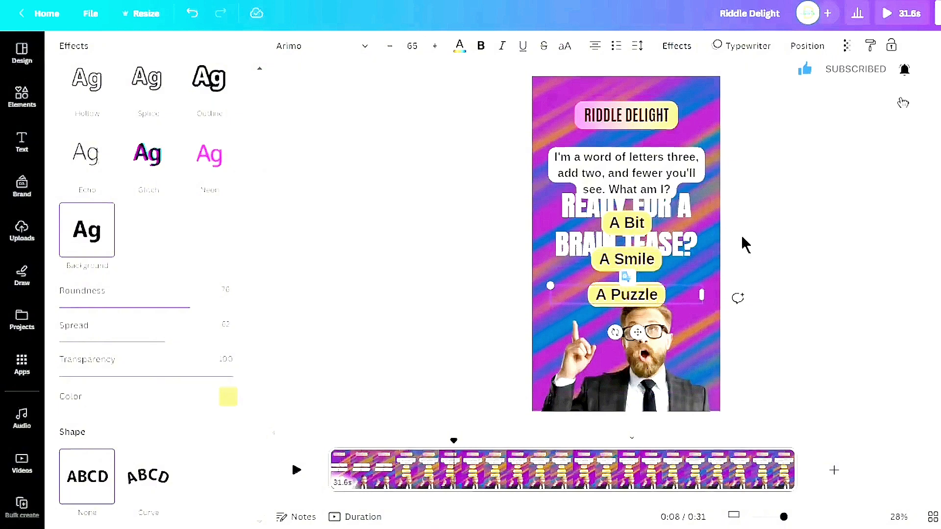
# Select the three option boxes together and apply the Pop text animation to them
pyautogui.click(783, 214)
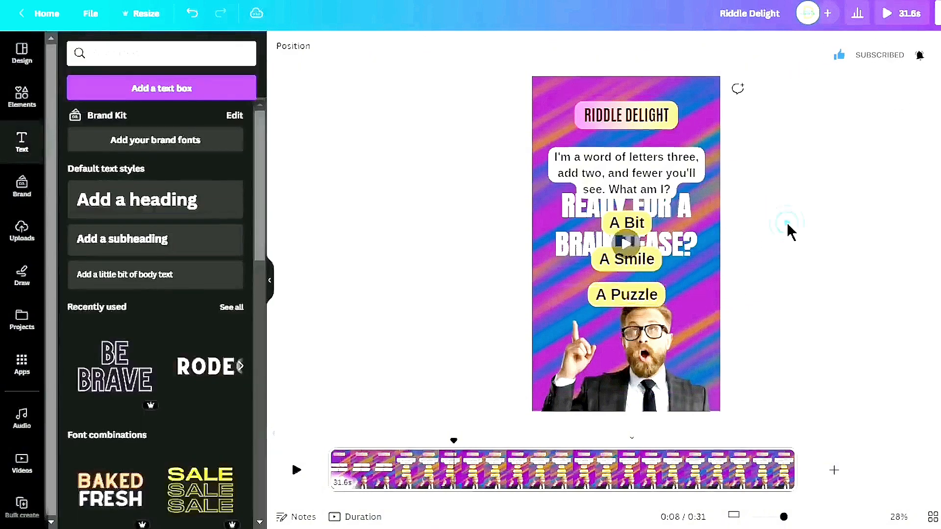
pyautogui.click(637, 221)
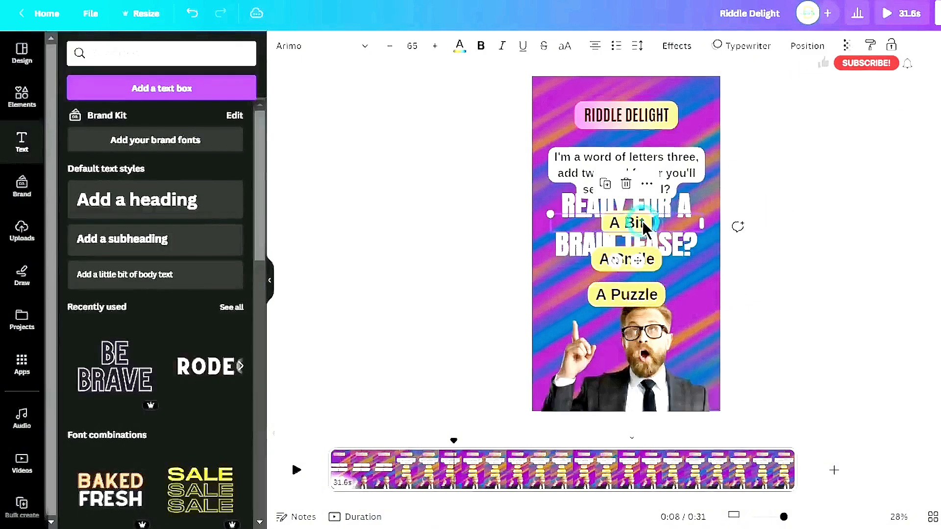
pyautogui.keyDown('shift'); pyautogui.click(652, 265); pyautogui.keyUp('shift')
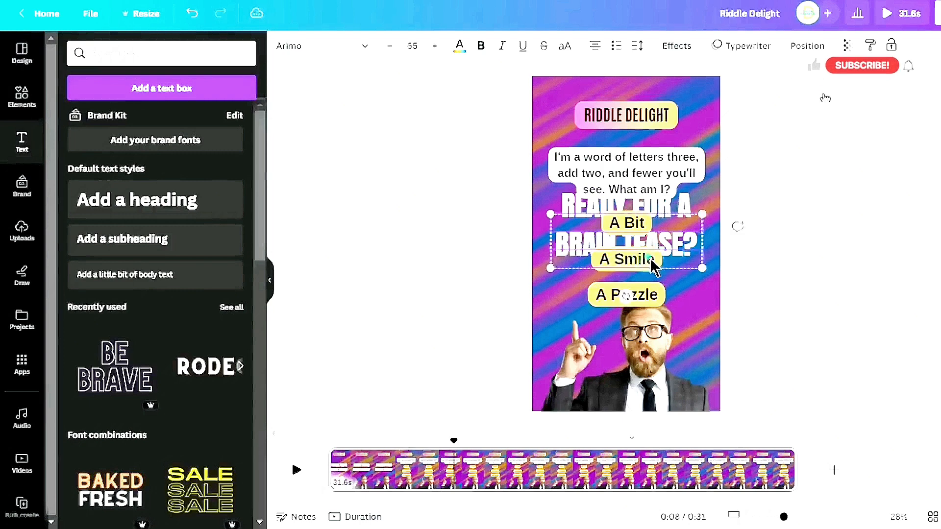
pyautogui.keyDown('shift'); pyautogui.click(648, 297); pyautogui.keyUp('shift')
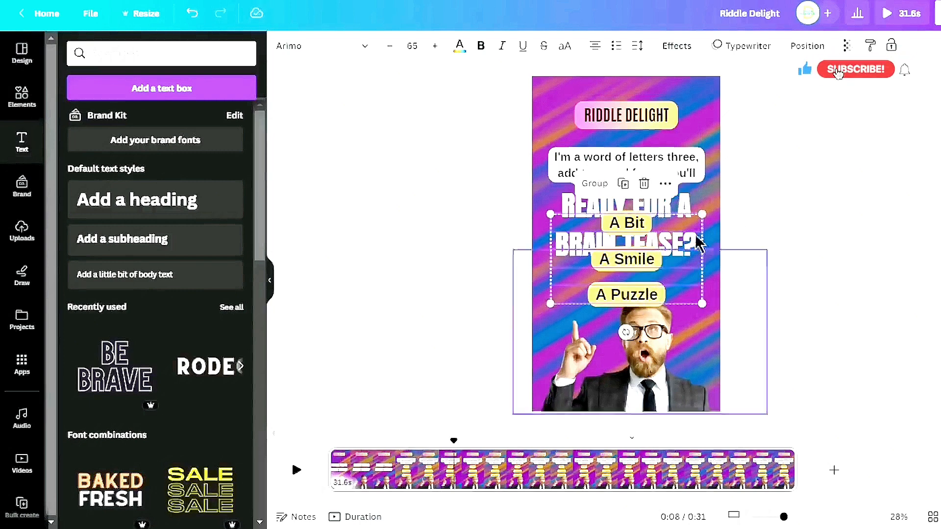
pyautogui.click(747, 52)
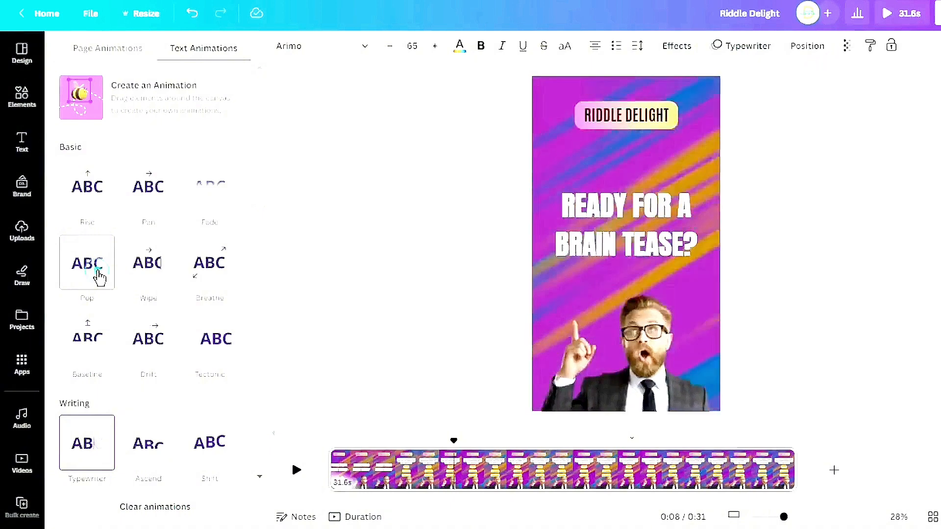
pyautogui.click(98, 273)
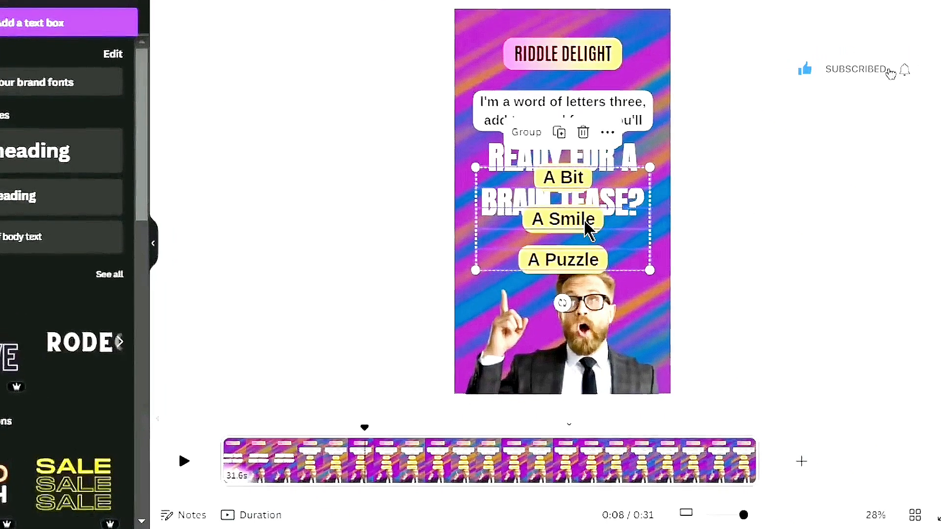
# Delay the three options' appearance by shifting the start of their timing bar, then preview the video from the start
pyautogui.rightClick(586, 228)
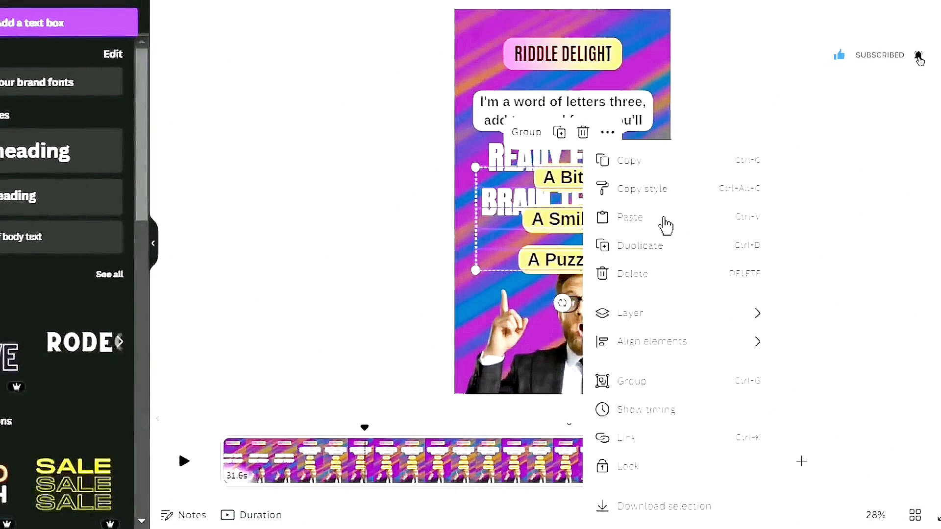
pyautogui.click(640, 411)
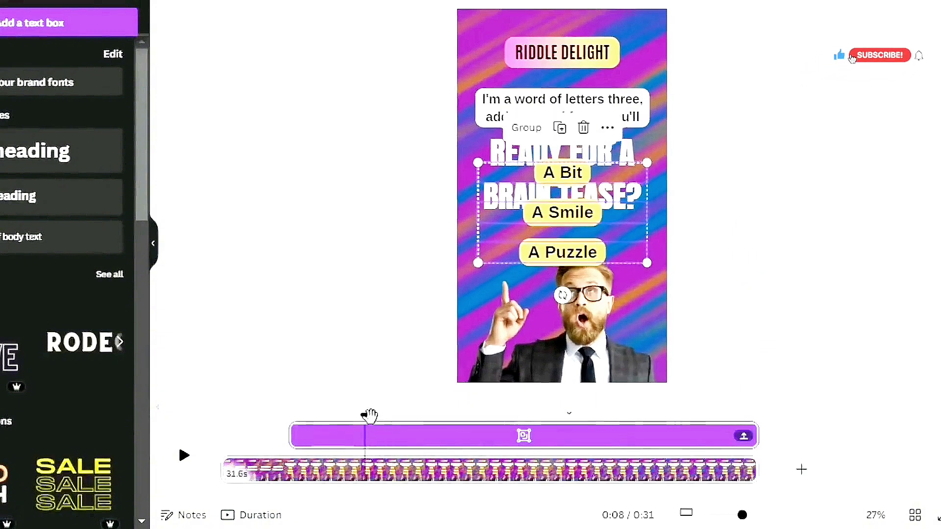
pyautogui.moveTo(363, 415)
pyautogui.mouseDown()
pyautogui.moveTo(269, 414)
pyautogui.moveTo(359, 440)
pyautogui.moveTo(351, 420)
pyautogui.mouseUp()
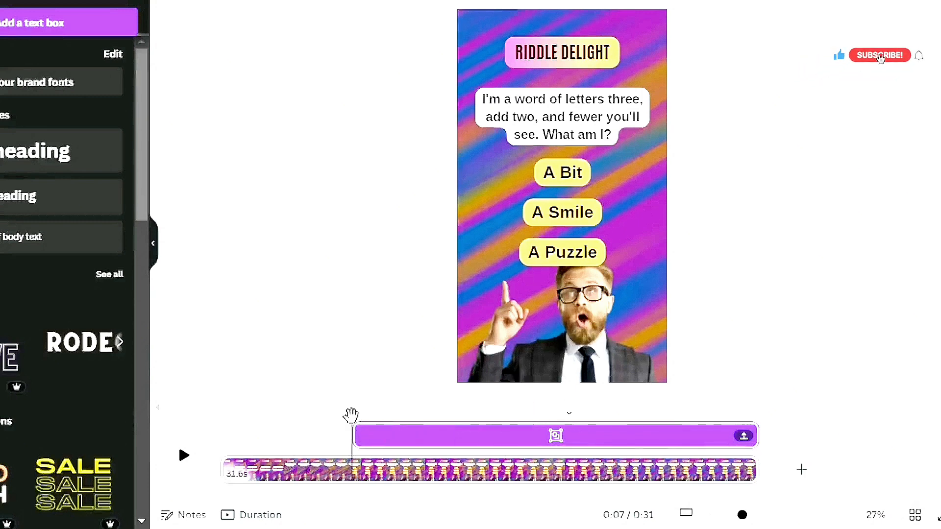
pyautogui.moveTo(351, 416); pyautogui.dragTo(208, 439)
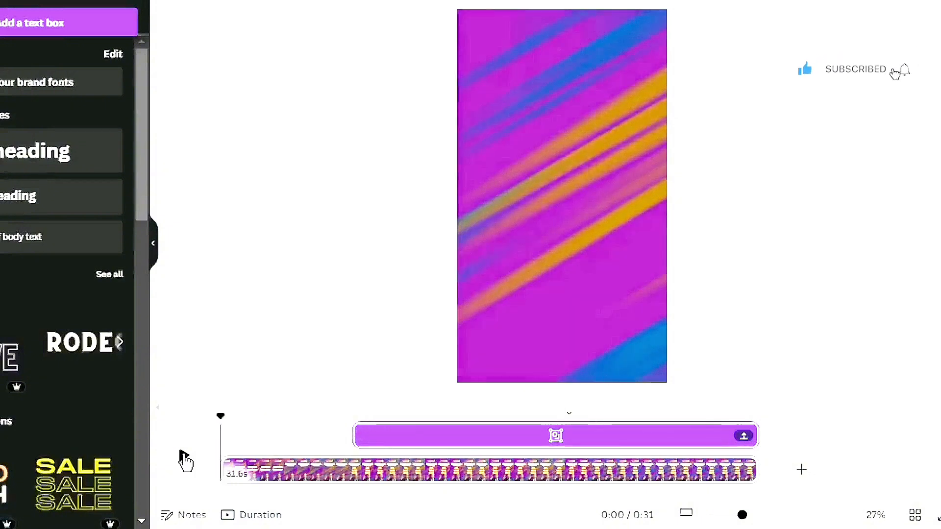
pyautogui.click(184, 457)
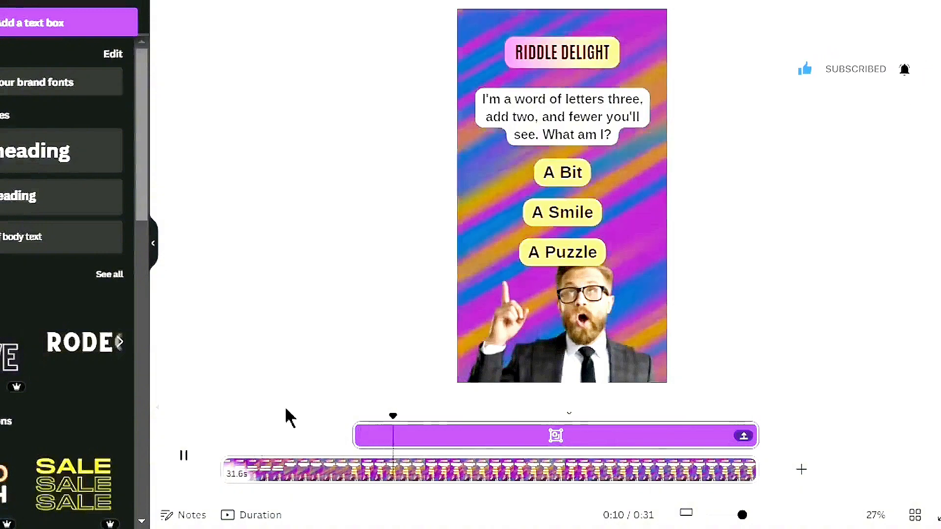
pyautogui.click(184, 453)
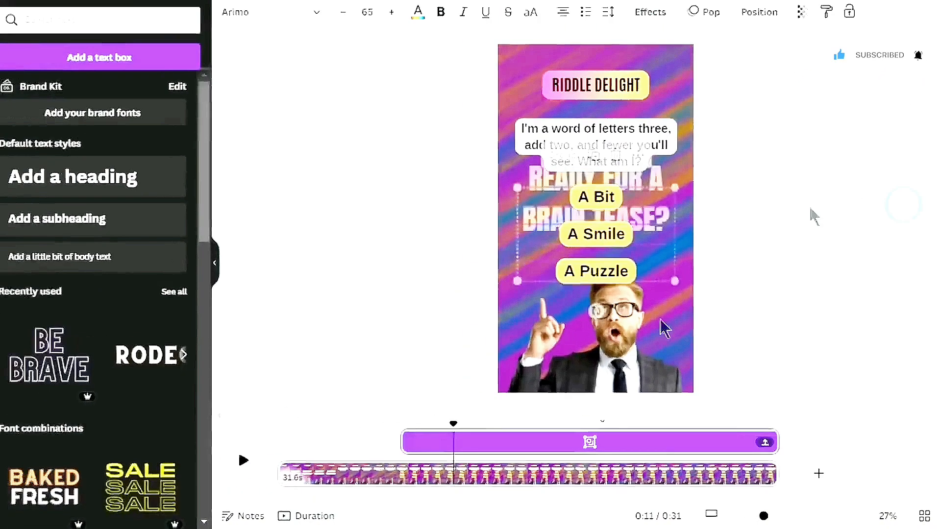
# Add the Pulse motion effect to the three option boxes with a low intensity and preview the result
pyautogui.click(795, 191)
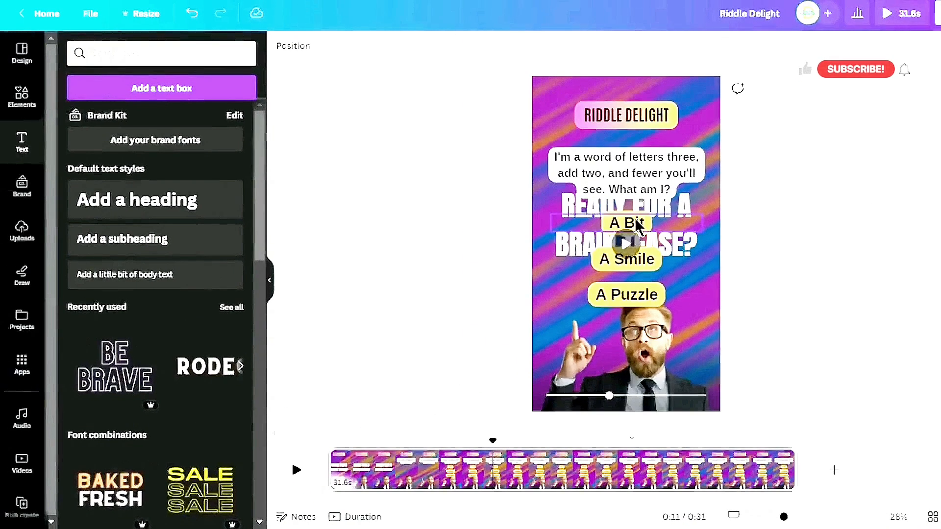
pyautogui.click(641, 255)
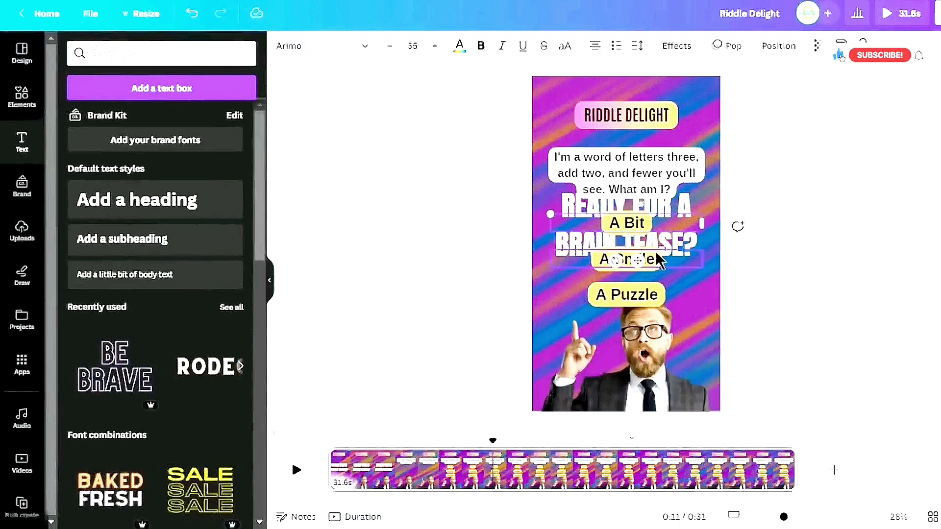
pyautogui.keyDown('shift'); pyautogui.click(657, 294); pyautogui.keyUp('shift')
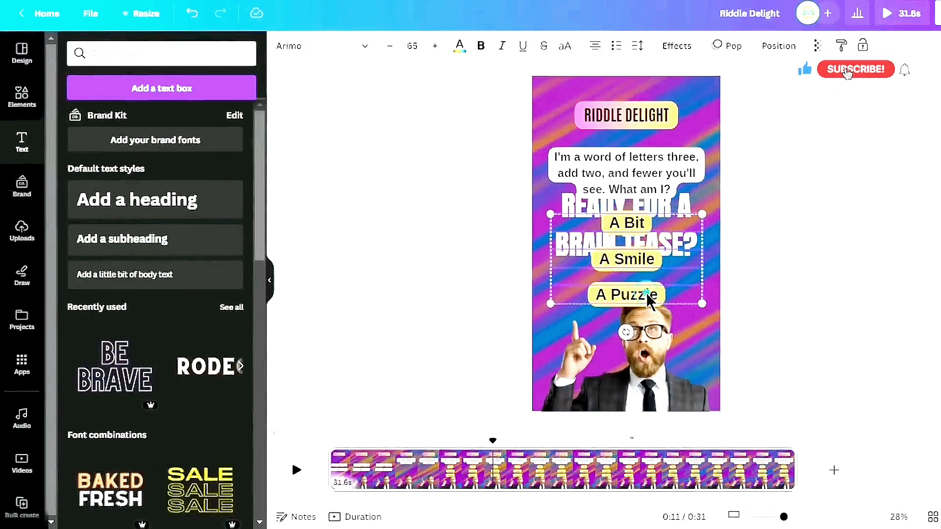
pyautogui.click(717, 56)
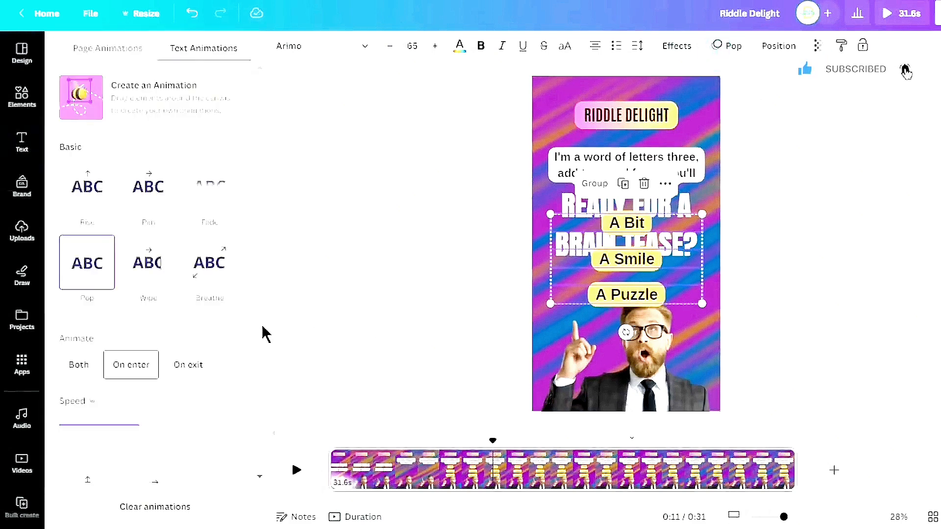
pyautogui.scroll(-8, 263, 335)
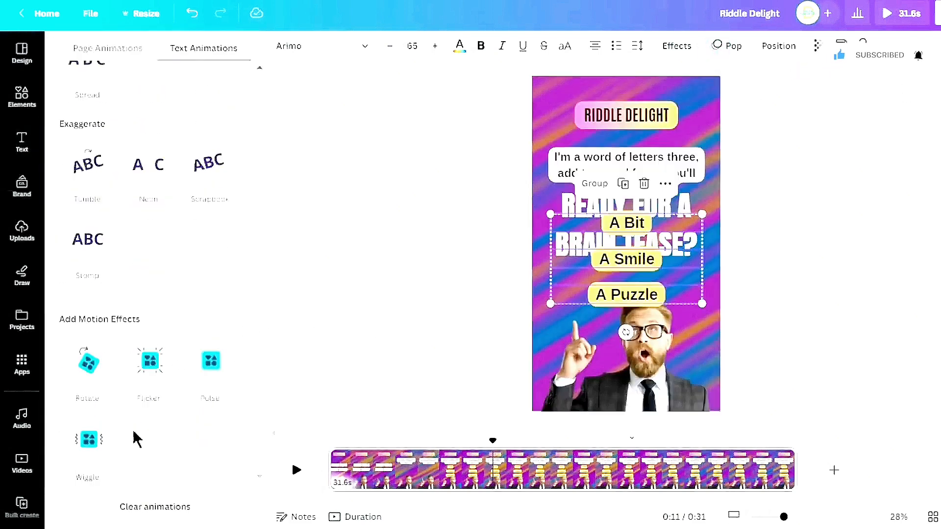
pyautogui.click(220, 377)
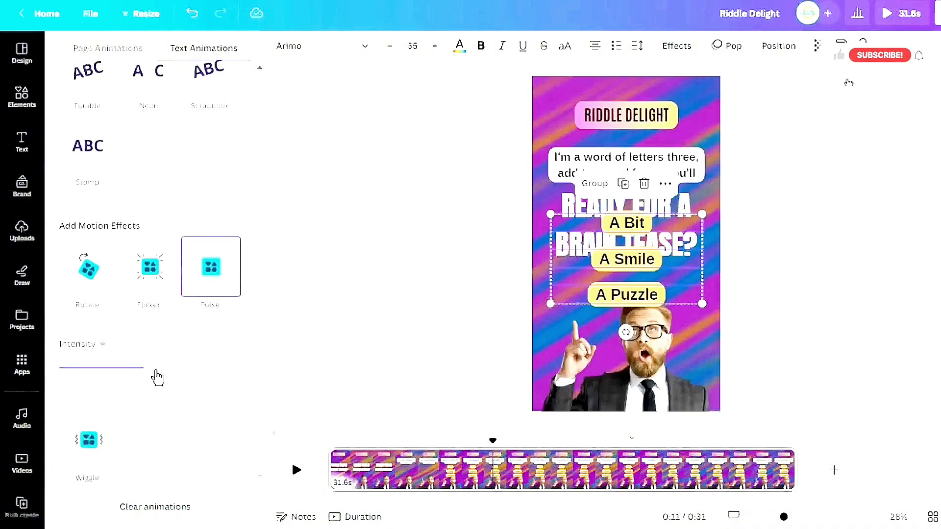
pyautogui.moveTo(151, 372); pyautogui.dragTo(89, 384)
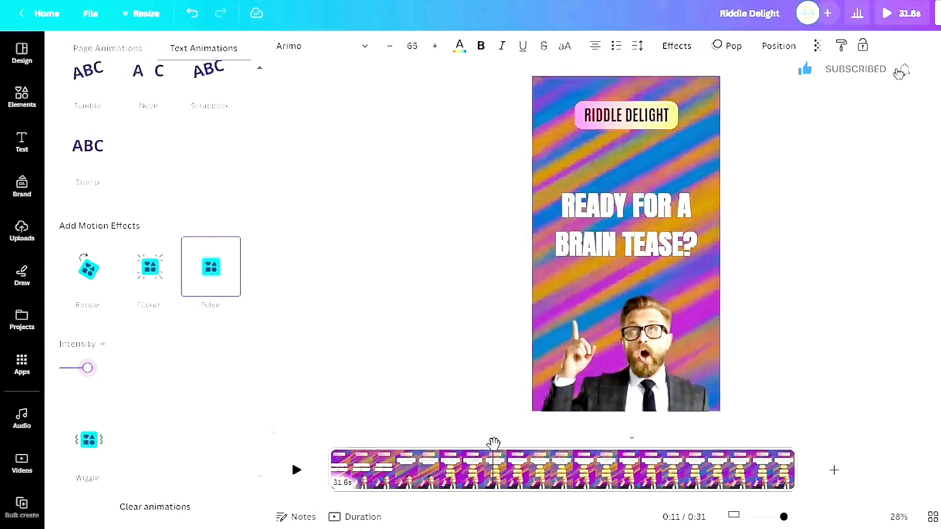
pyautogui.click(472, 444)
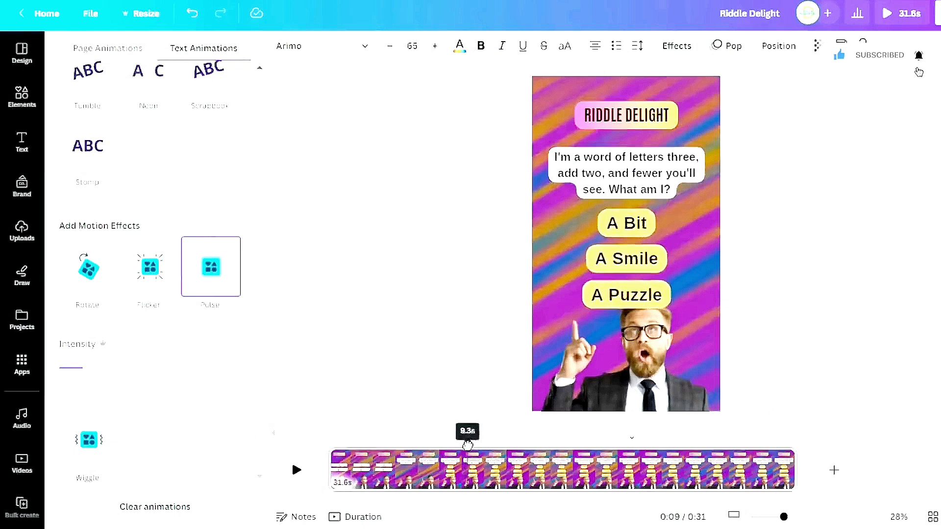
pyautogui.click(298, 470)
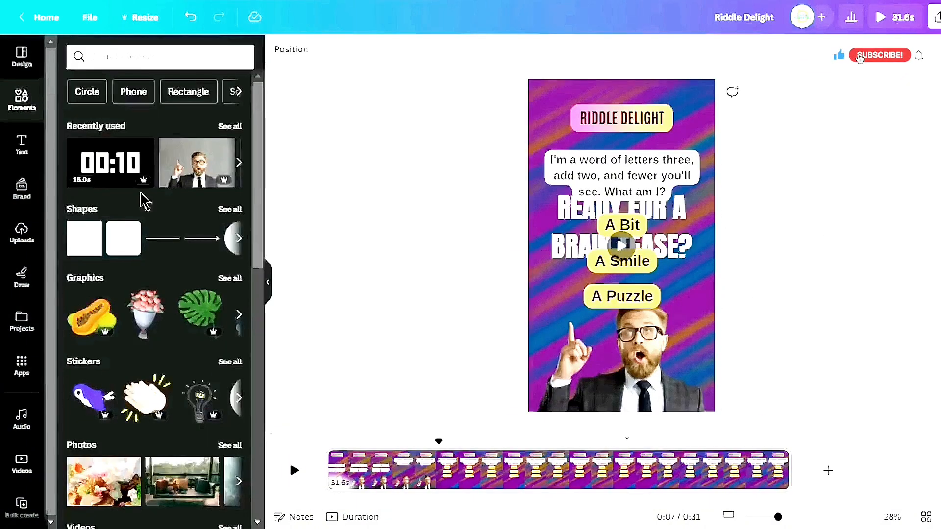
# Search elements for 'timer' and place the 30-second digital countdown timer video on the canvas beside the options
pyautogui.click(12, 105)
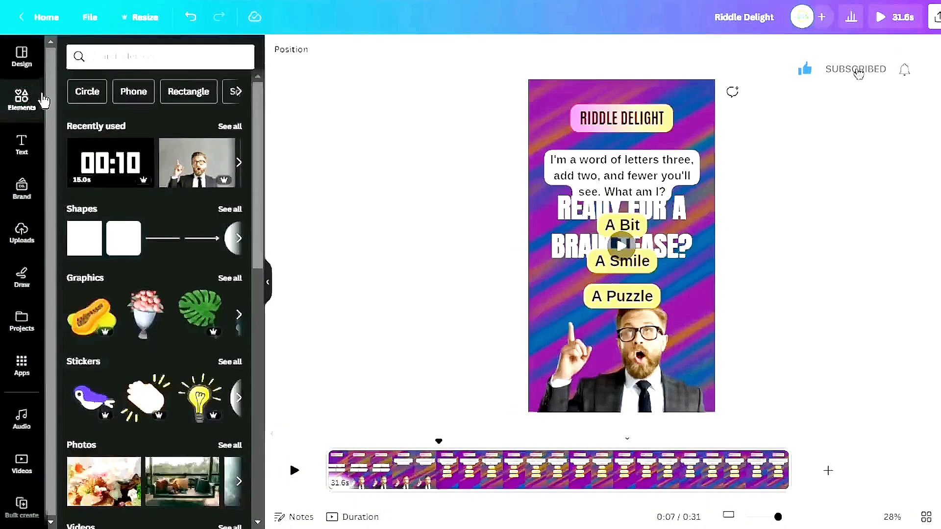
pyautogui.click(159, 64)
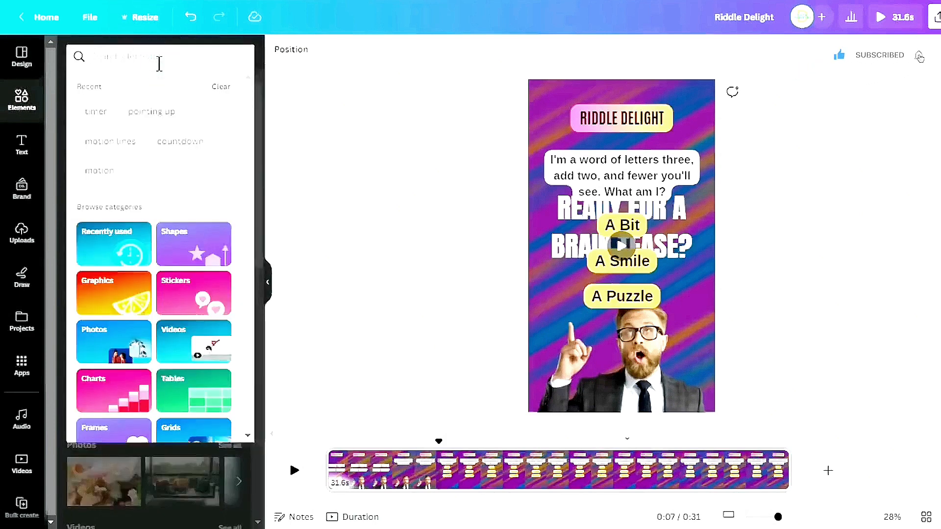
pyautogui.write('timer')
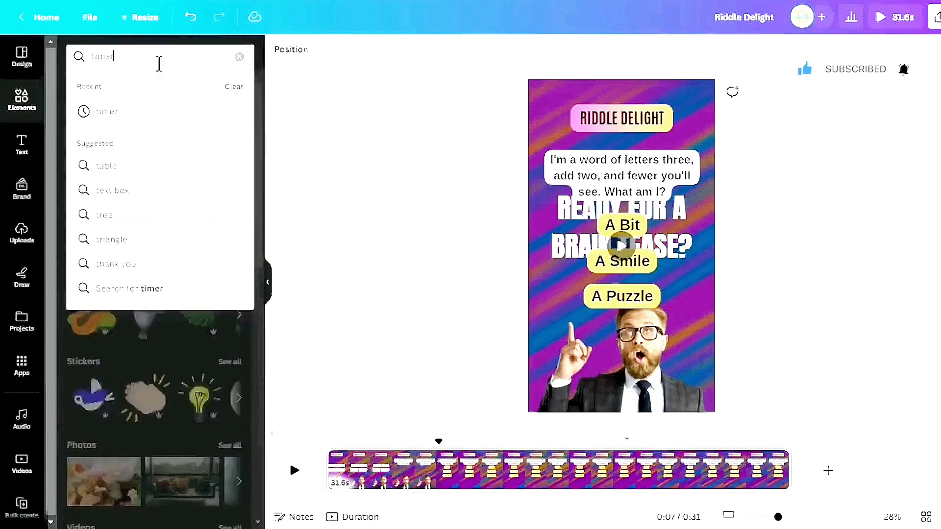
pyautogui.click(150, 114)
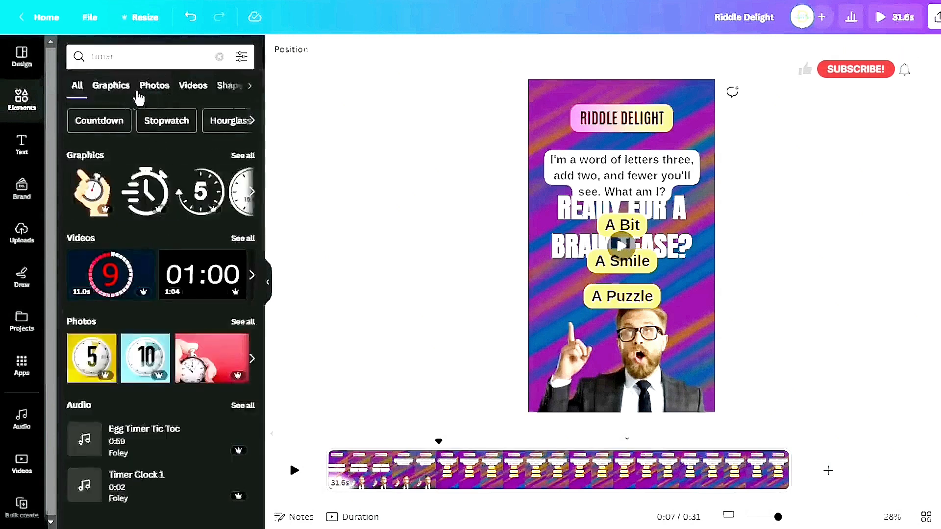
pyautogui.click(194, 89)
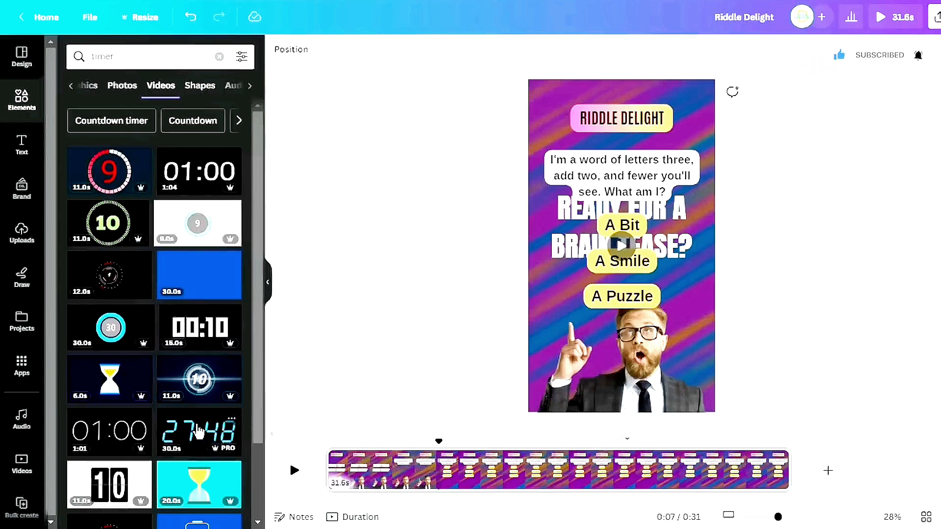
pyautogui.moveTo(195, 432); pyautogui.dragTo(598, 362)
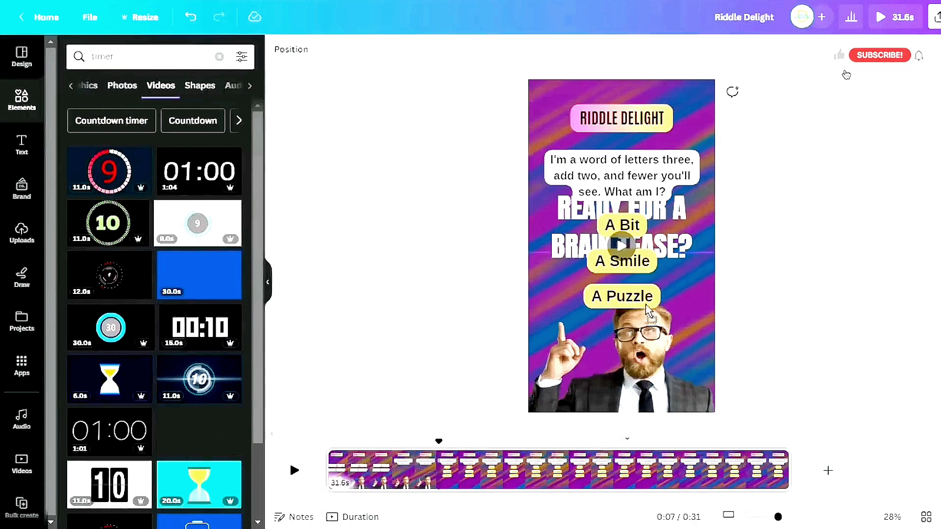
pyautogui.moveTo(646, 304); pyautogui.dragTo(616, 291)
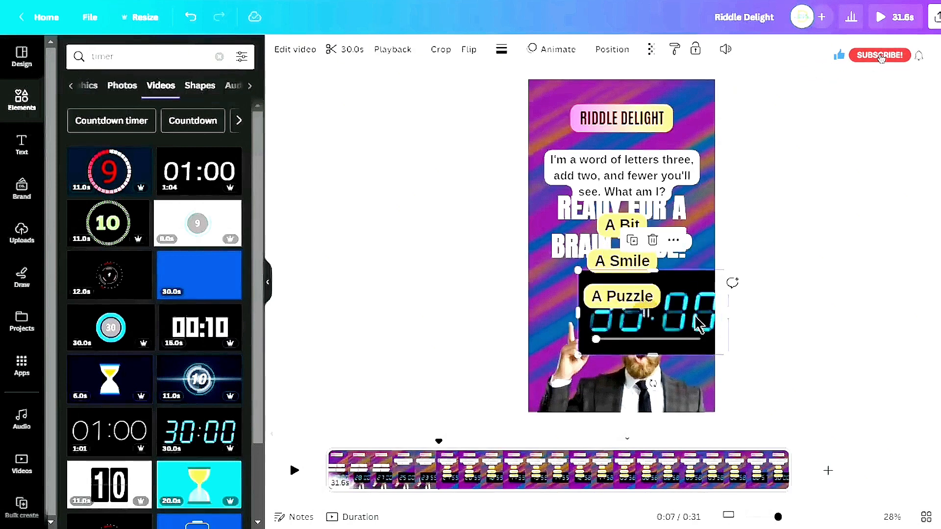
# Resize and crop the countdown timer so it fits beneath the three option boxes
pyautogui.moveTo(696, 317); pyautogui.dragTo(653, 346)
pyautogui.click(617, 338)
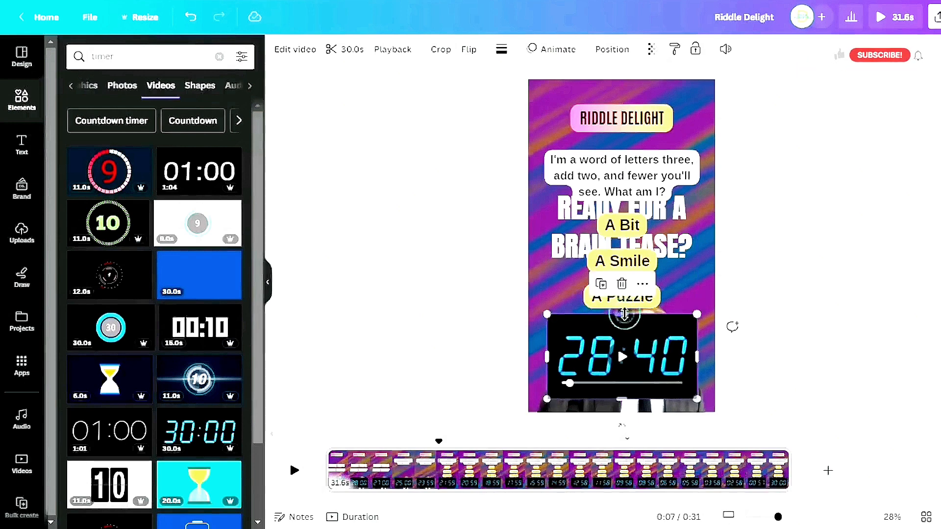
pyautogui.moveTo(624, 314); pyautogui.dragTo(627, 325)
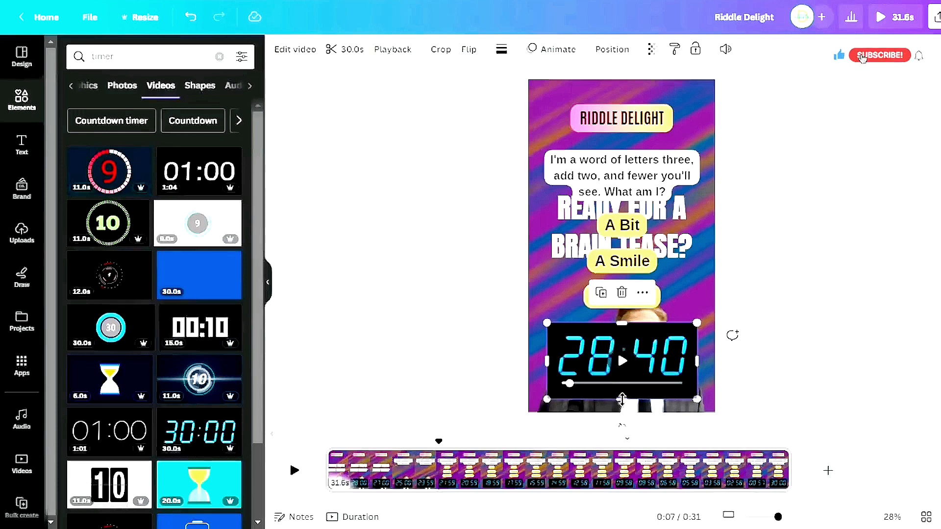
pyautogui.moveTo(621, 399); pyautogui.dragTo(622, 391)
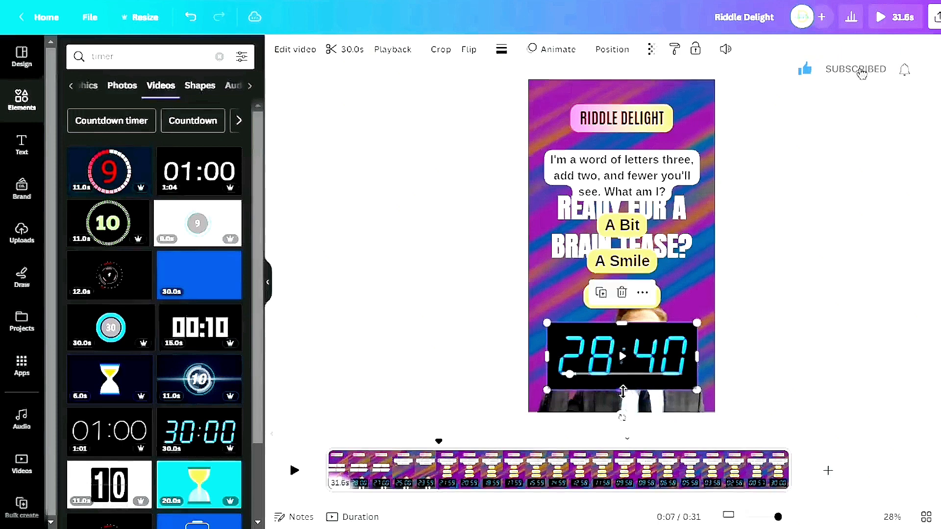
# Show the timer's timing and delay its start so it appears together with the options
pyautogui.rightClick(665, 350)
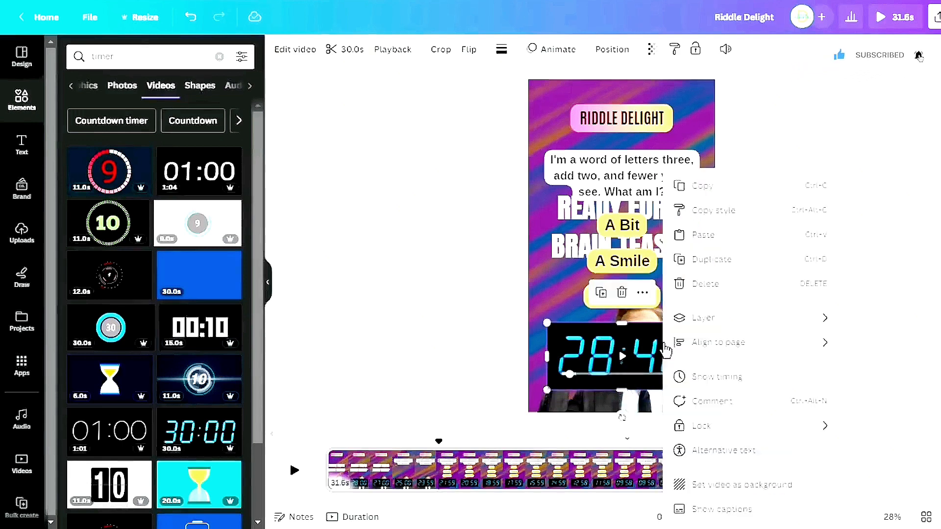
pyautogui.click(708, 377)
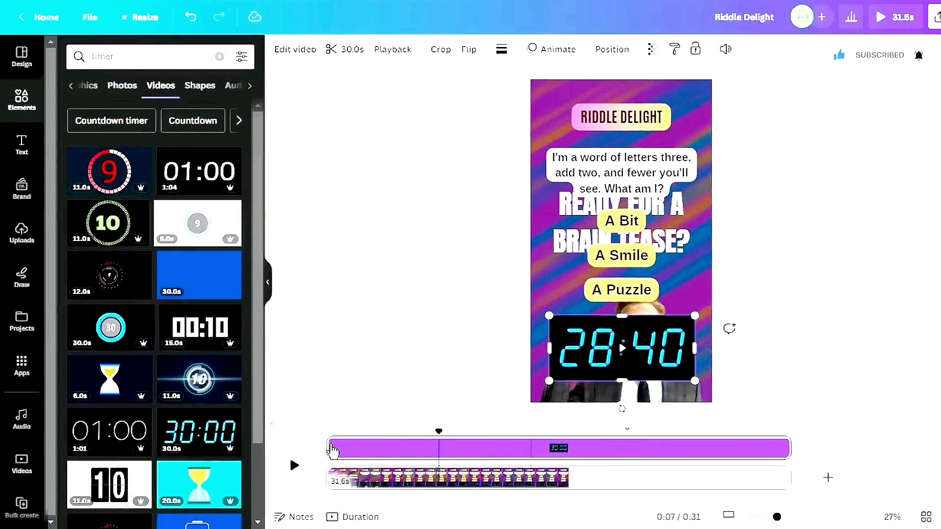
pyautogui.moveTo(331, 444); pyautogui.dragTo(452, 452)
# Replace the timer with the 27-second red digital countdown video and shrink it to sit centred below the options
pyautogui.scroll(-10, 195, 267)
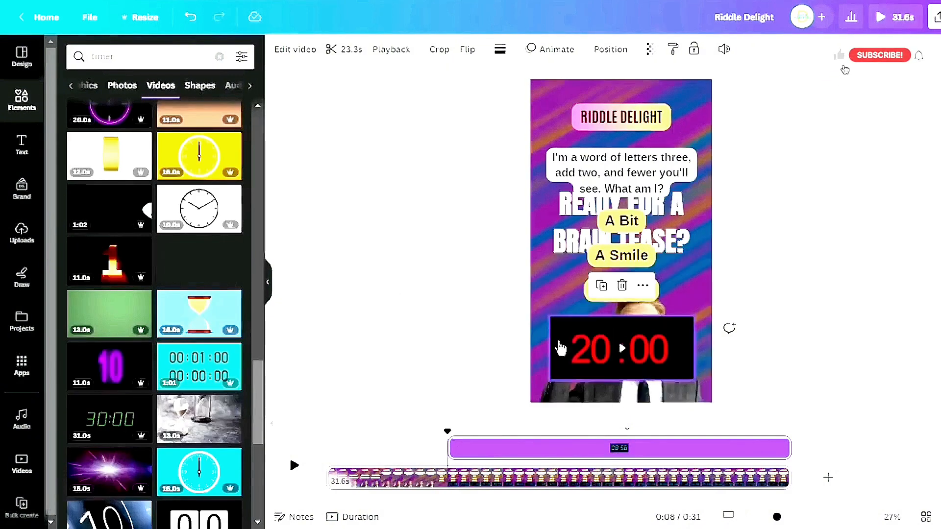
pyautogui.moveTo(717, 428); pyautogui.dragTo(618, 370)
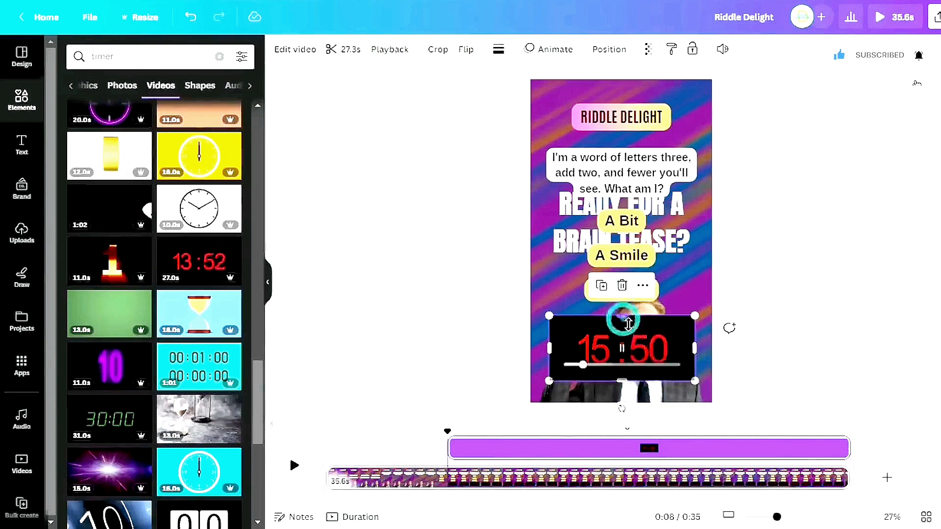
pyautogui.moveTo(622, 317); pyautogui.dragTo(630, 327)
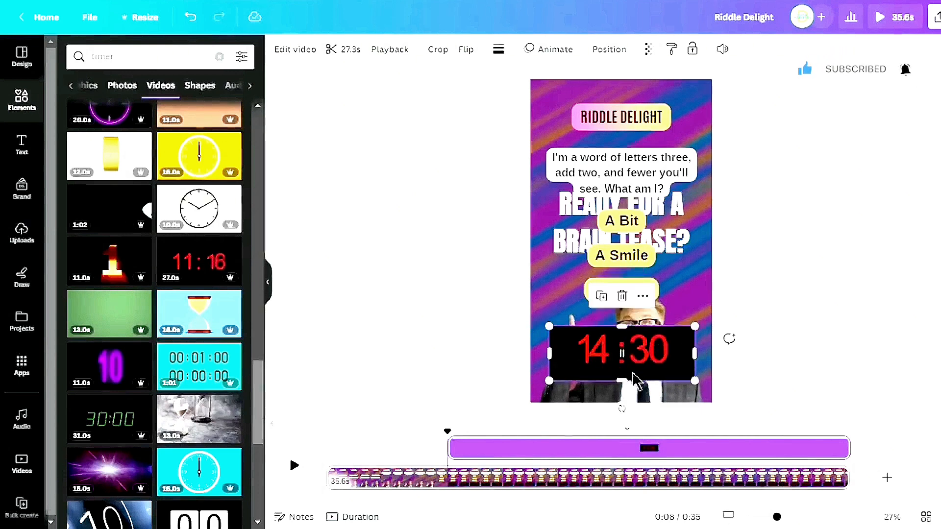
pyautogui.moveTo(621, 380); pyautogui.dragTo(623, 374)
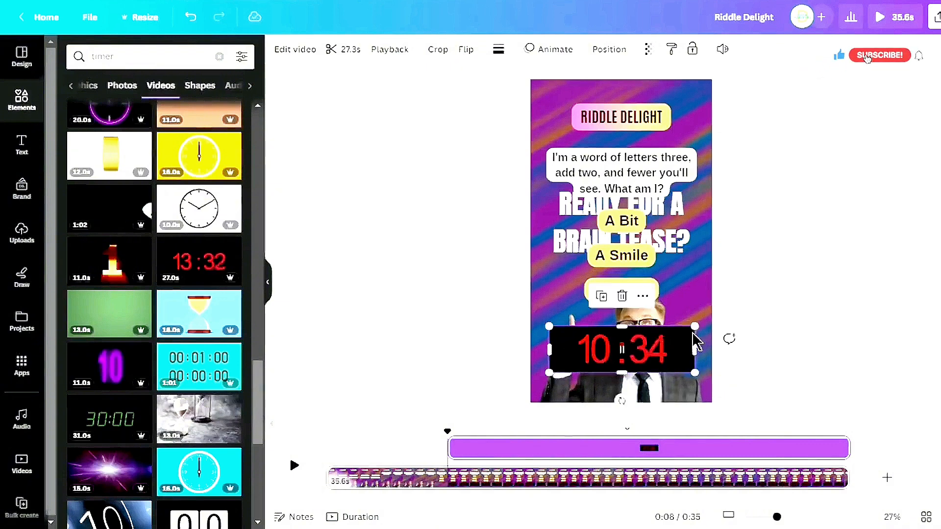
pyautogui.moveTo(693, 328); pyautogui.dragTo(643, 342)
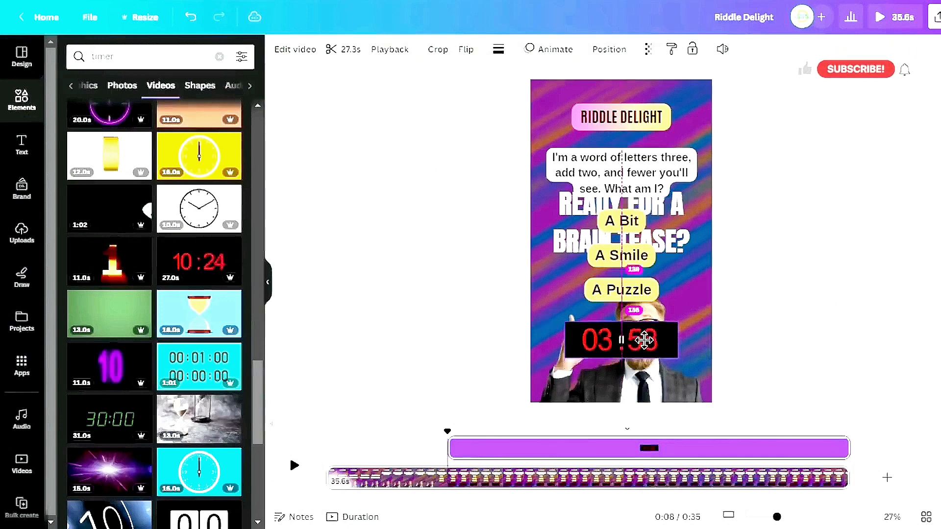
# Trim the end of the timer's timing bar to 0:28
pyautogui.click(743, 448)
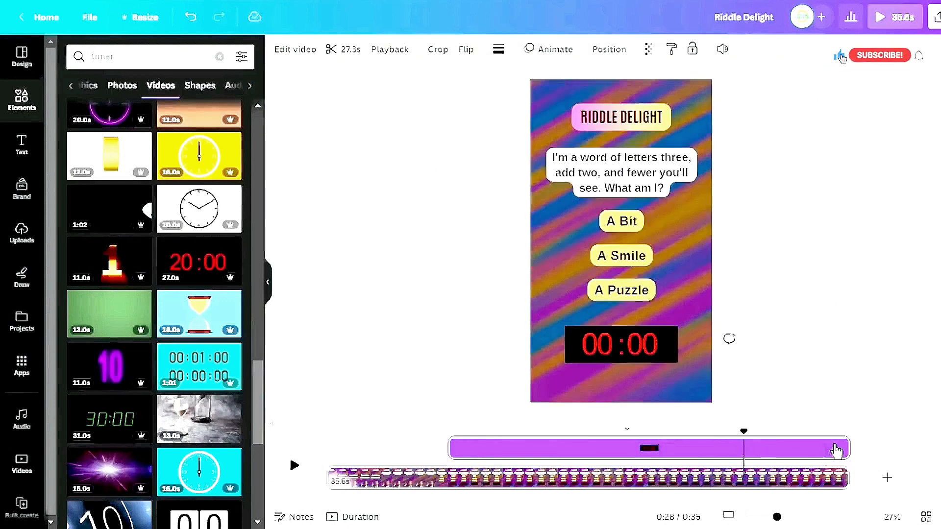
pyautogui.moveTo(847, 447); pyautogui.dragTo(742, 452)
pyautogui.moveTo(802, 454); pyautogui.dragTo(802, 454)
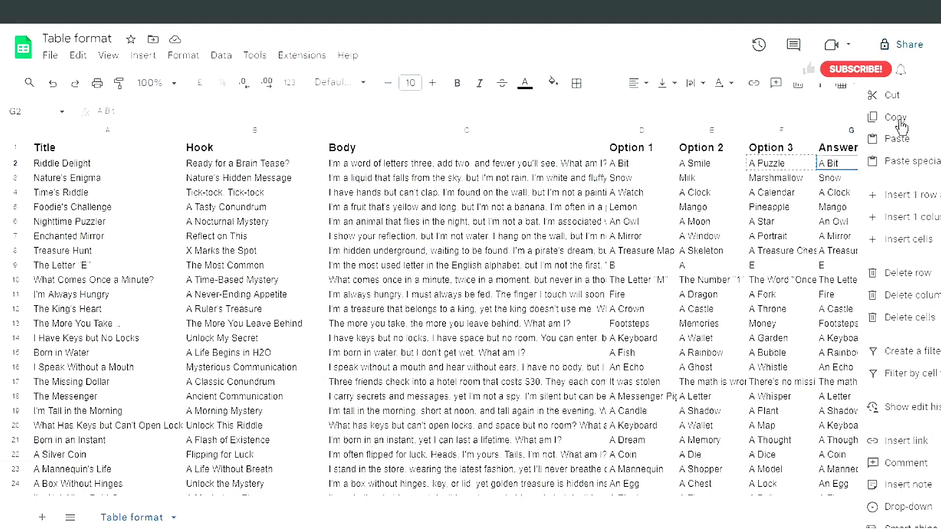
# Copy the answer from the spreadsheet, duplicate the 'A Puzzle' box and change the copy's text to 'A Bit'
pyautogui.click(897, 121)
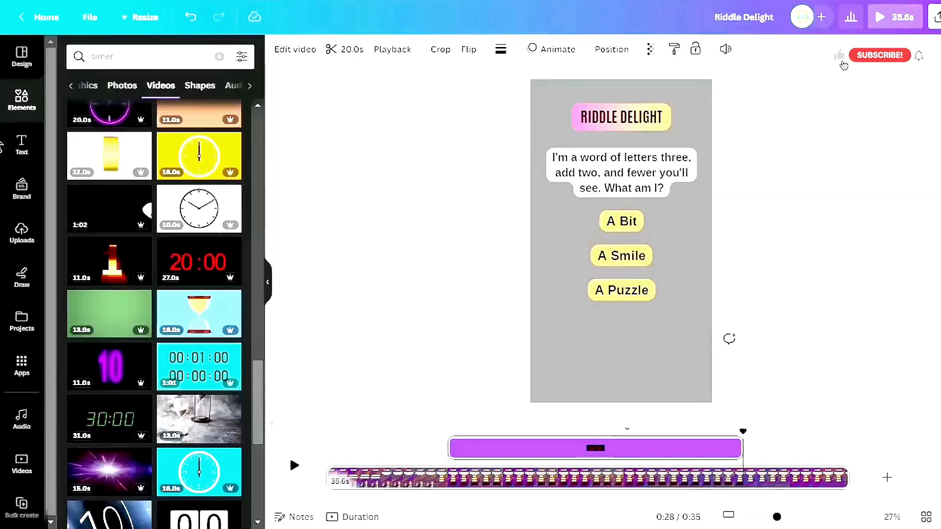
pyautogui.click(633, 297)
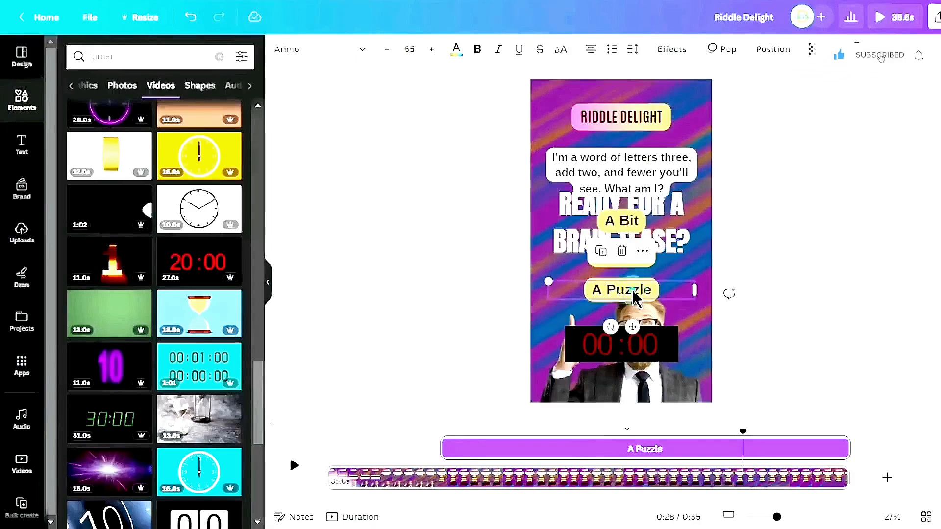
pyautogui.moveTo(633, 288); pyautogui.dragTo(632, 334)
pyautogui.doubleClick(632, 332)
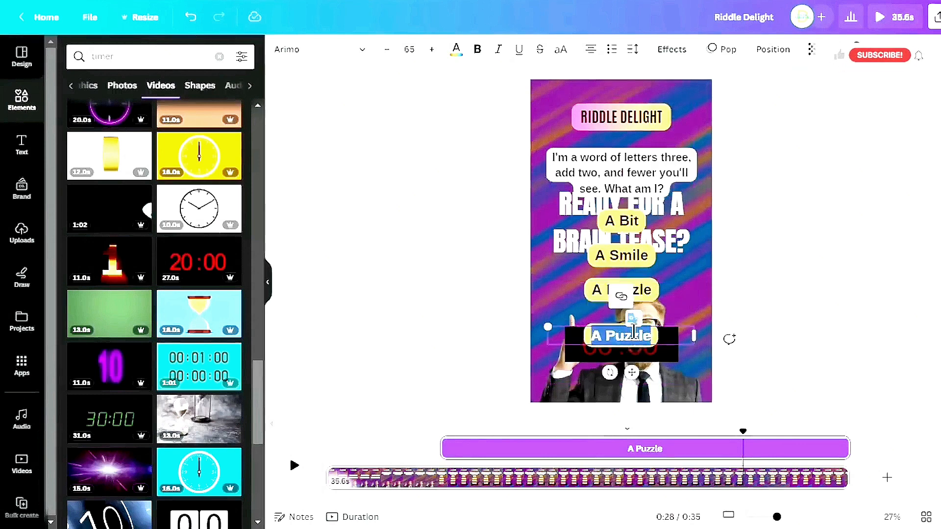
pyautogui.write('A Bit')
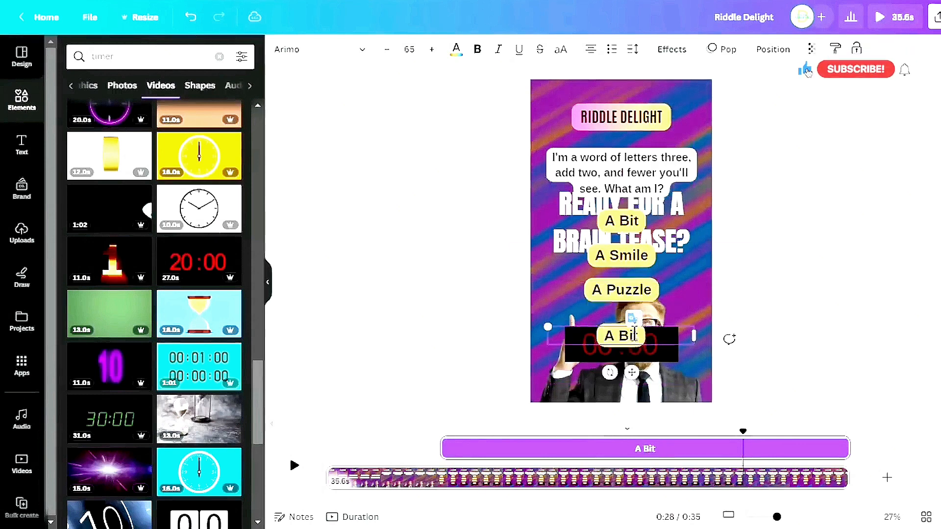
# Set the answer box's font size to 88 and move it over the middle option
pyautogui.click(409, 49)
pyautogui.click(427, 298)
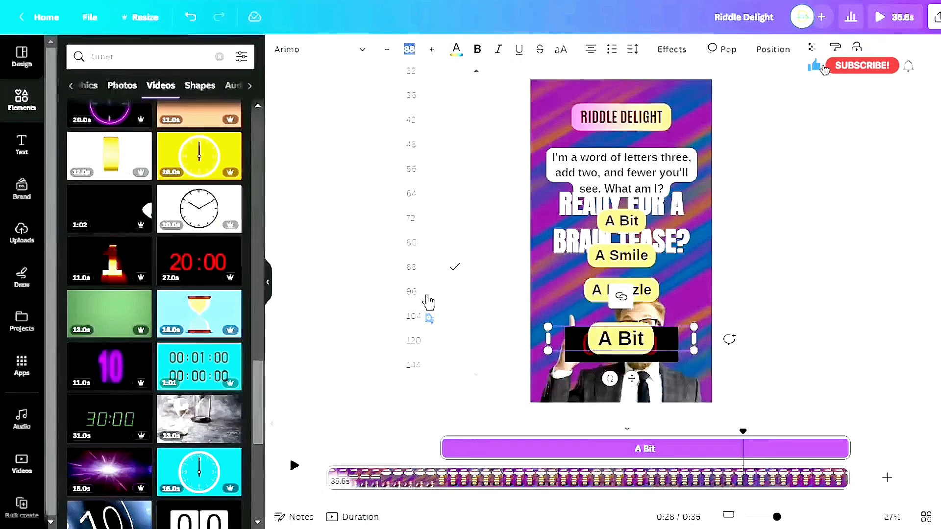
pyautogui.click(441, 249)
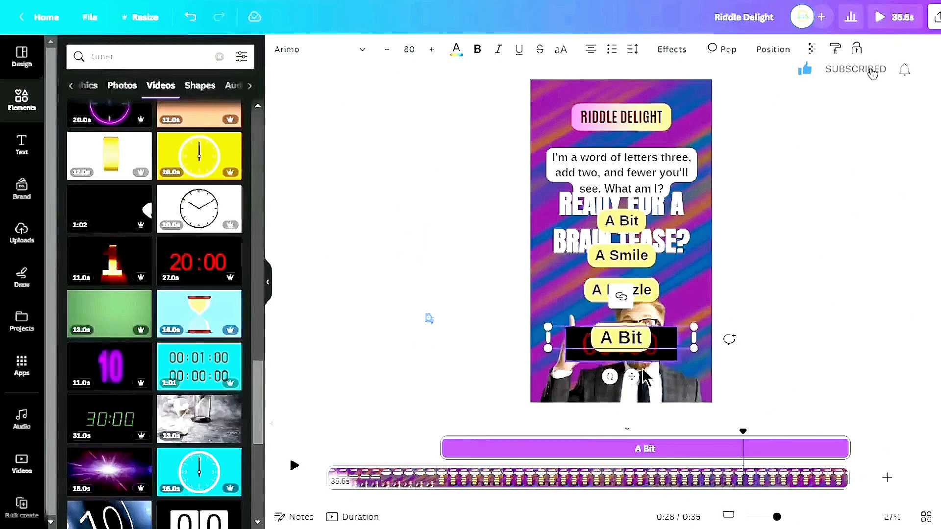
pyautogui.moveTo(631, 377); pyautogui.dragTo(630, 288)
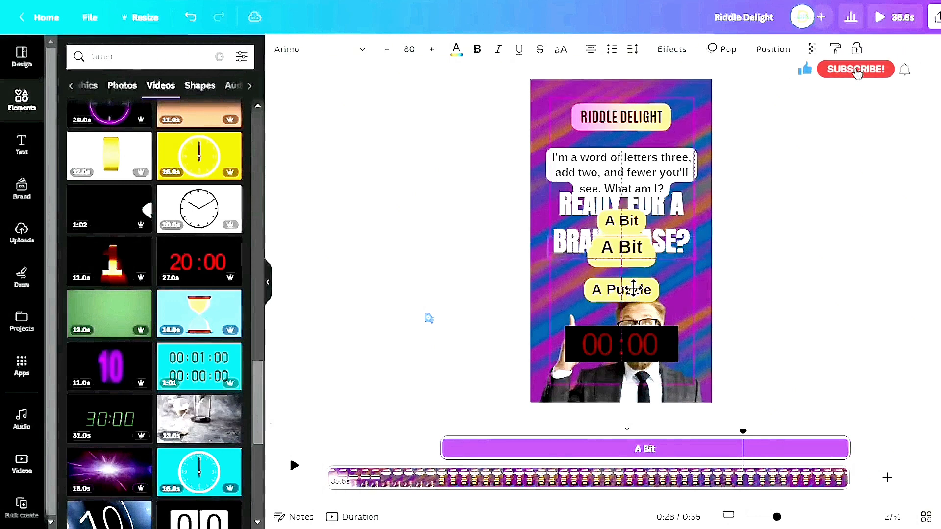
pyautogui.moveTo(633, 288); pyautogui.dragTo(632, 288)
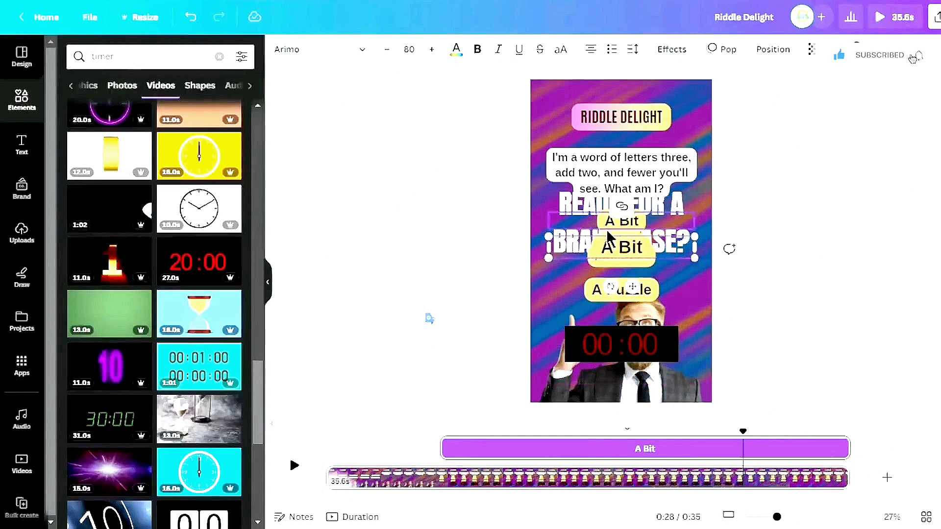
pyautogui.click(410, 51)
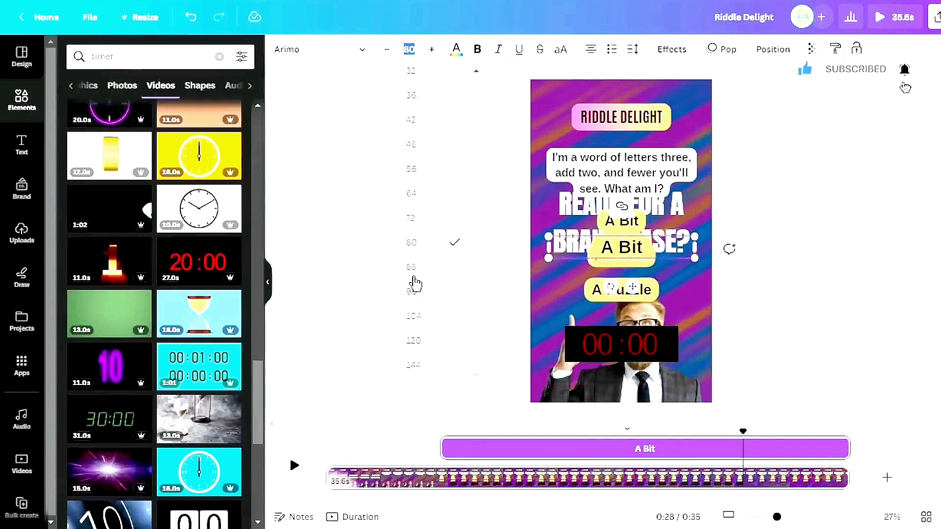
pyautogui.click(431, 272)
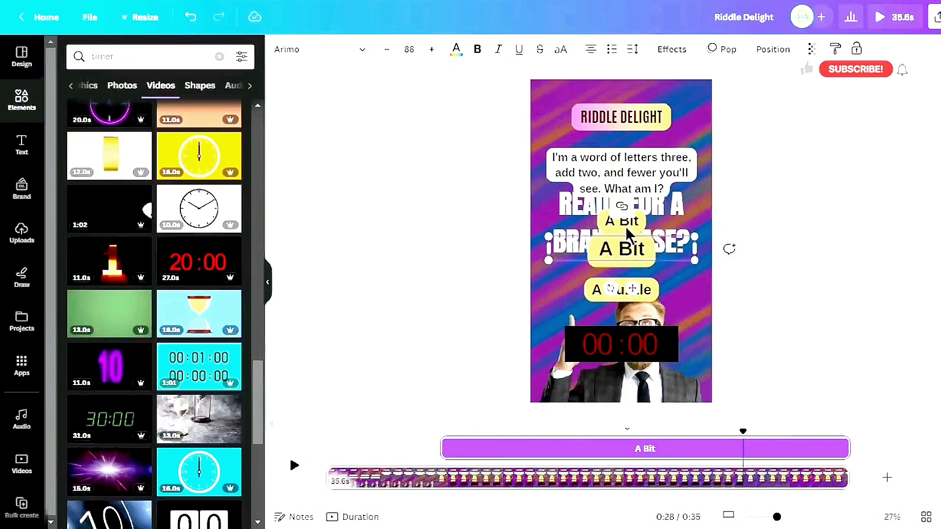
# Change the answer box's background colour to green and its text colour to white
pyautogui.click(678, 57)
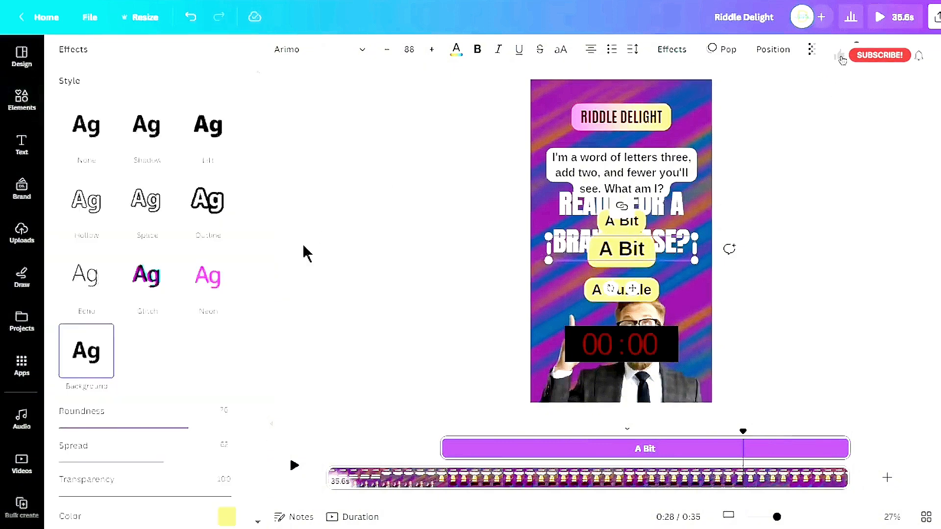
pyautogui.scroll(-3, 231, 322)
pyautogui.click(226, 398)
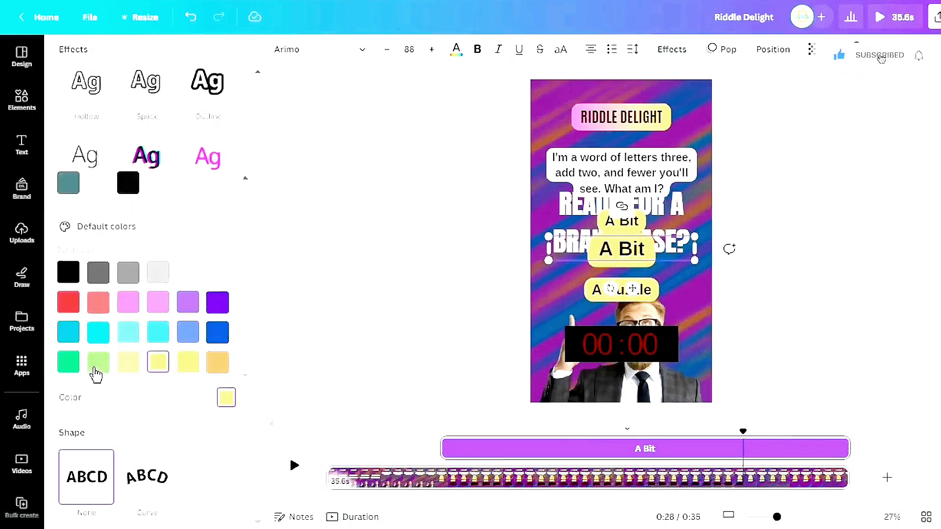
pyautogui.click(98, 363)
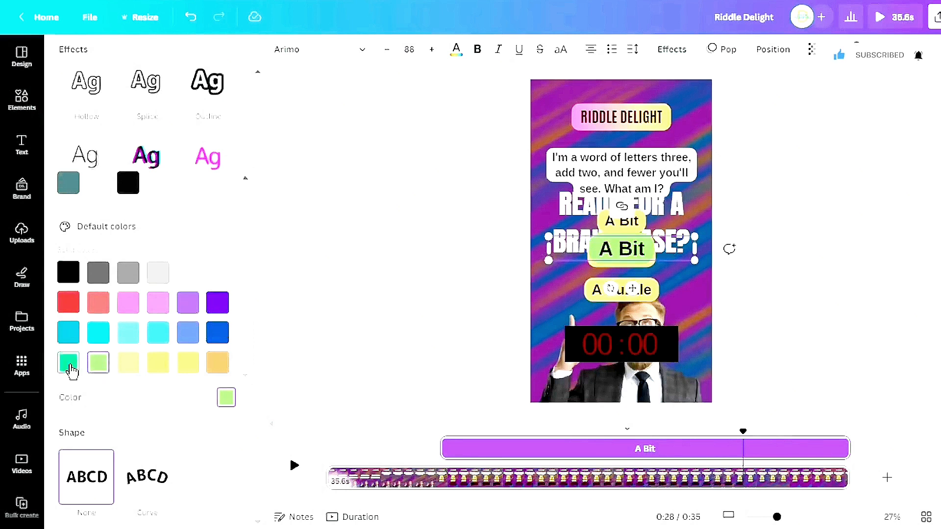
pyautogui.click(69, 362)
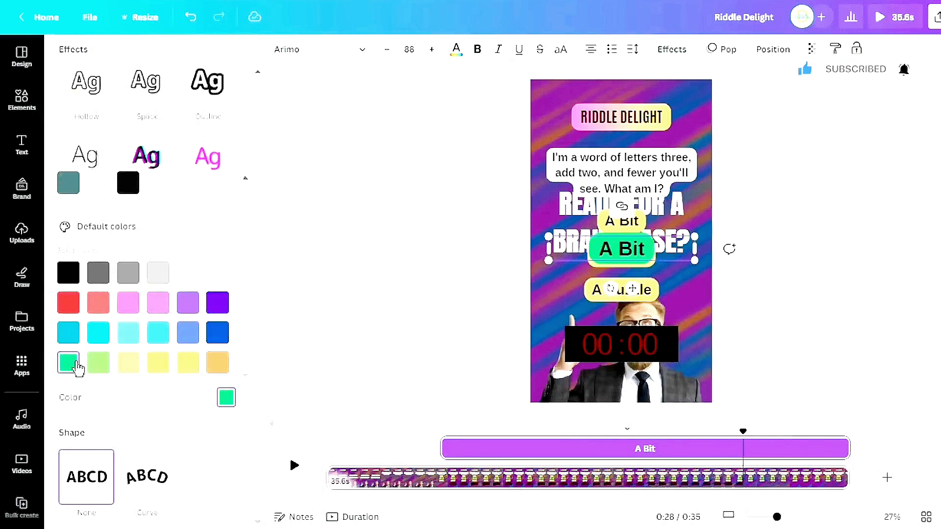
pyautogui.click(456, 49)
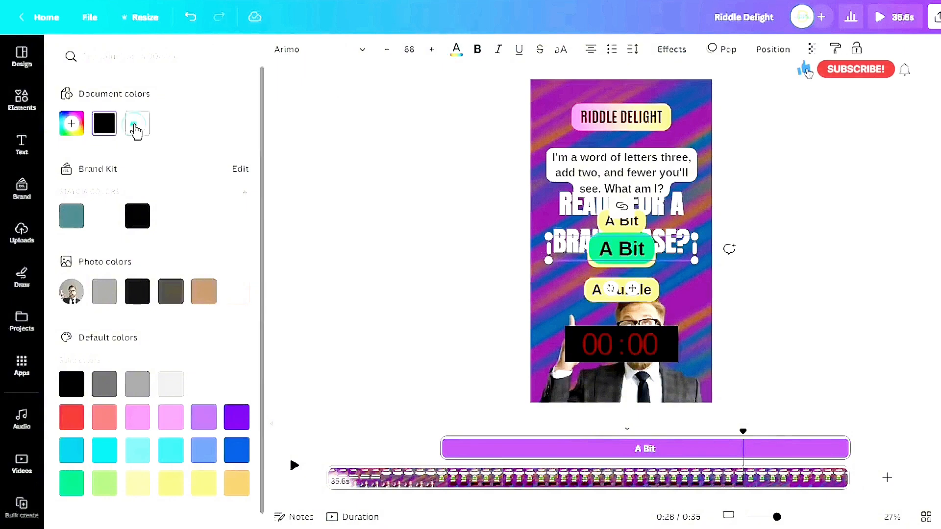
pyautogui.click(137, 125)
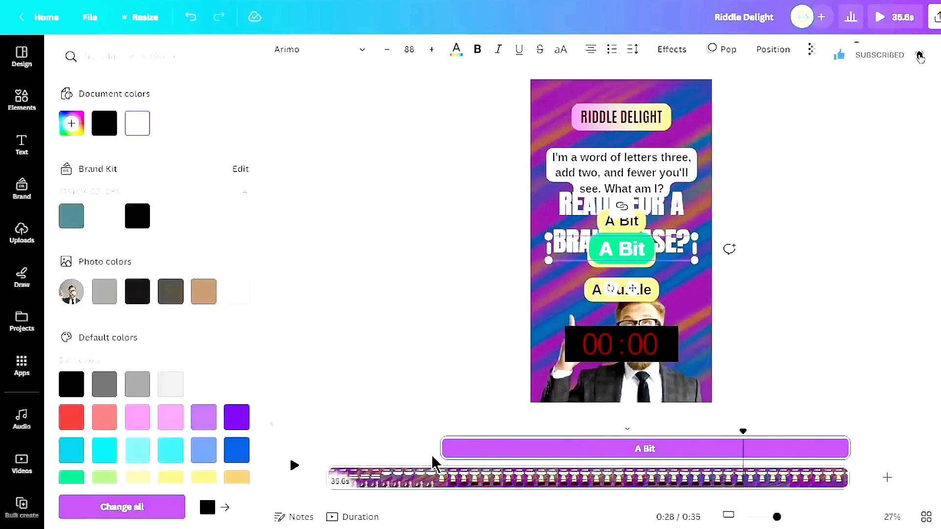
# Delay the answer box to appear at 0:28 and move it down below the options
pyautogui.moveTo(443, 452); pyautogui.dragTo(747, 460)
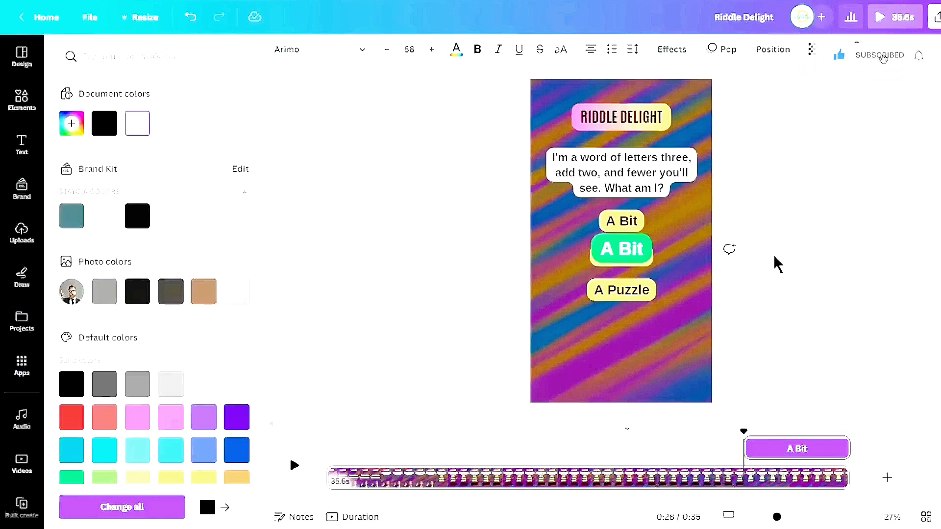
pyautogui.click(628, 253)
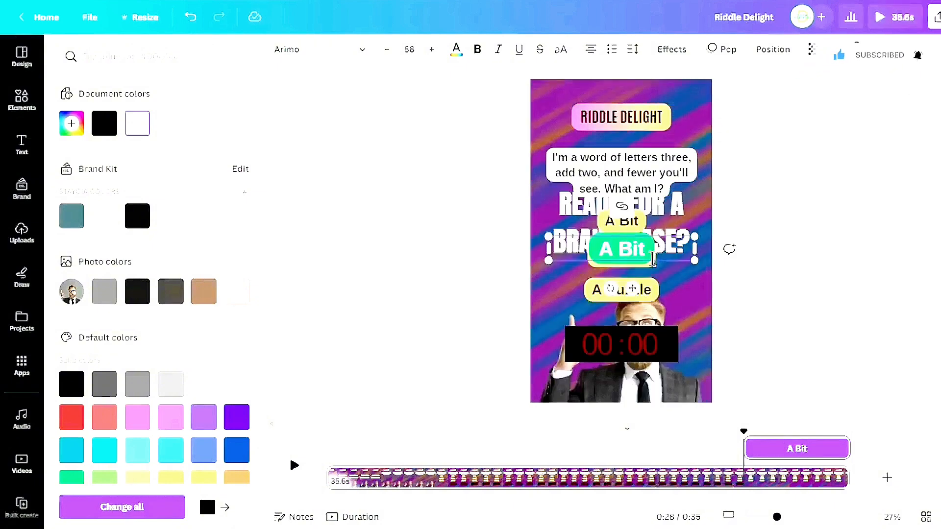
pyautogui.moveTo(636, 289); pyautogui.dragTo(635, 378)
# Select the three option boxes together and trim their timing so they end at 0:28
pyautogui.click(644, 294)
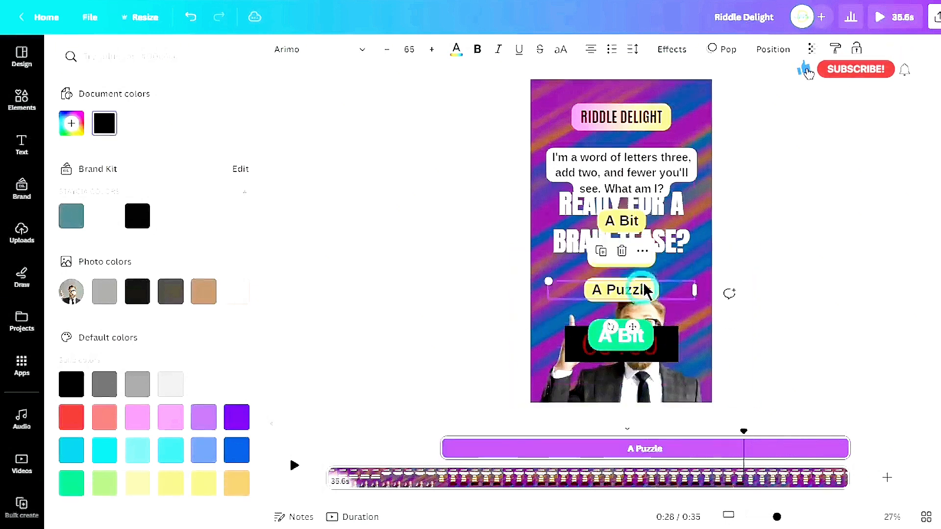
pyautogui.keyDown('shift'); pyautogui.click(632, 256); pyautogui.keyUp('shift')
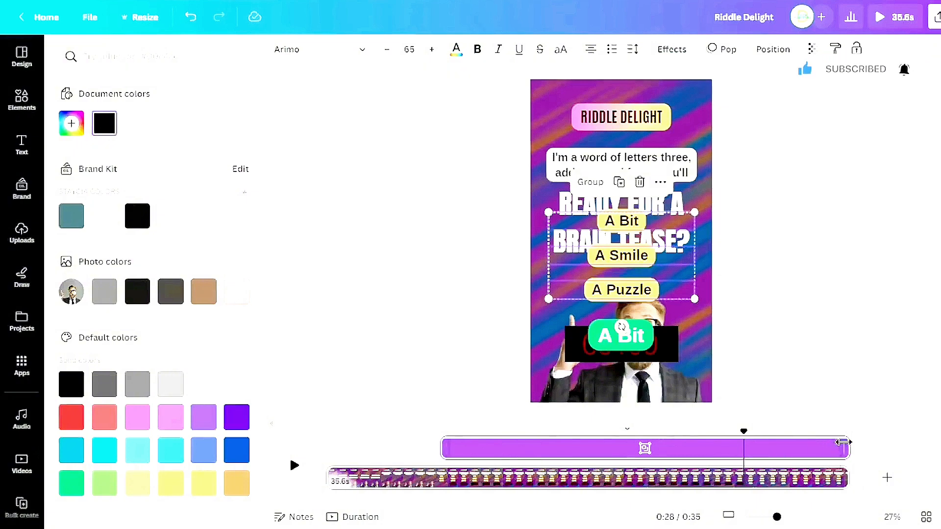
pyautogui.moveTo(842, 443); pyautogui.dragTo(735, 449)
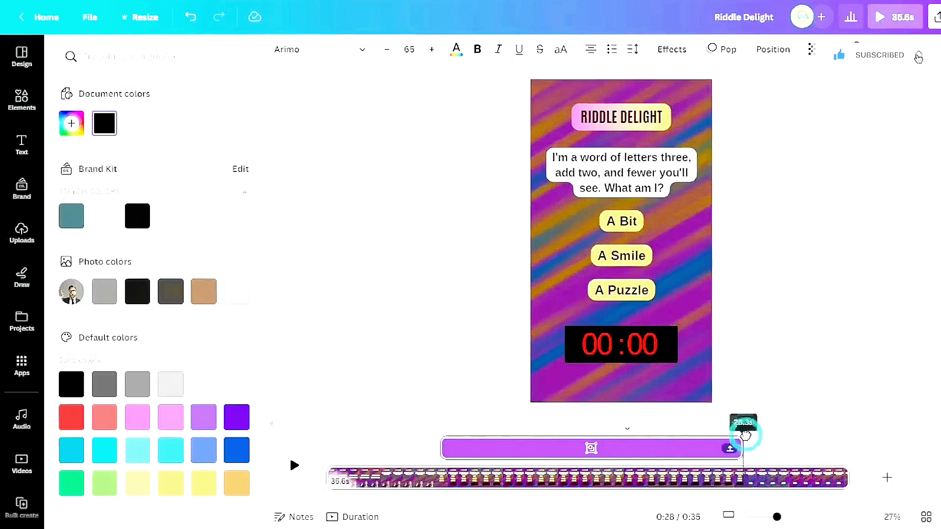
# Preview the video from the beginning
pyautogui.moveTo(741, 433); pyautogui.dragTo(326, 433)
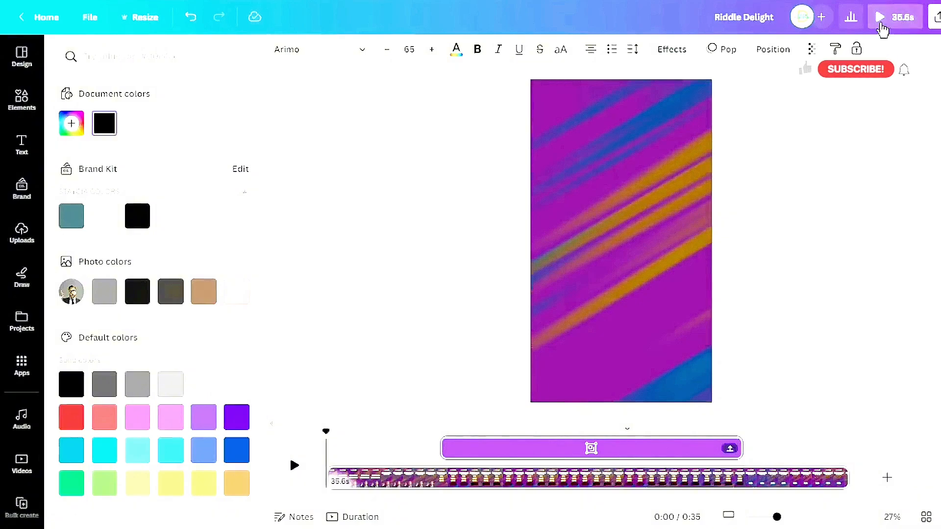
pyautogui.click(880, 22)
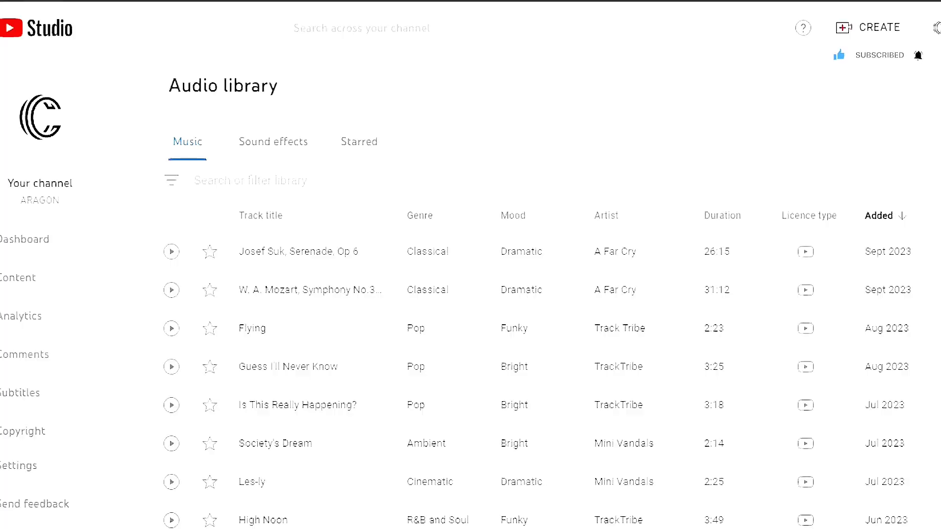
pyautogui.scroll(-5, 539, 294)
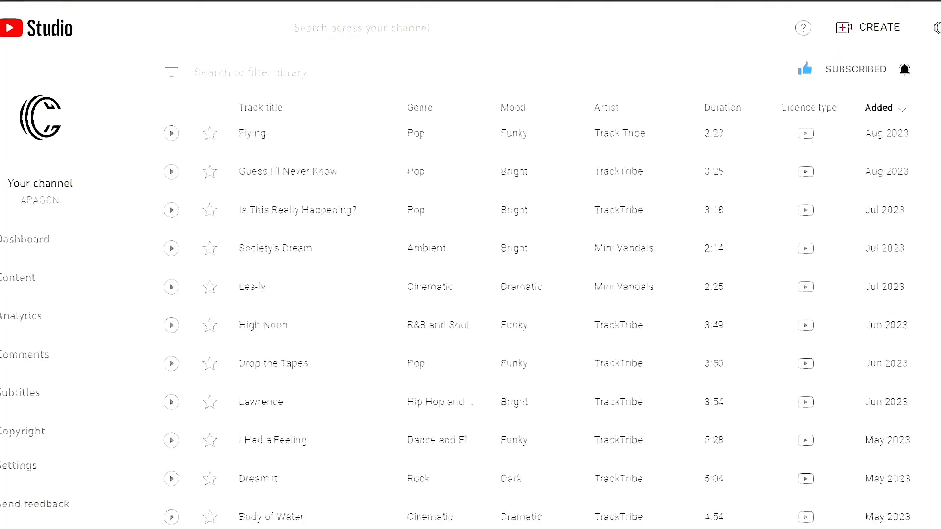
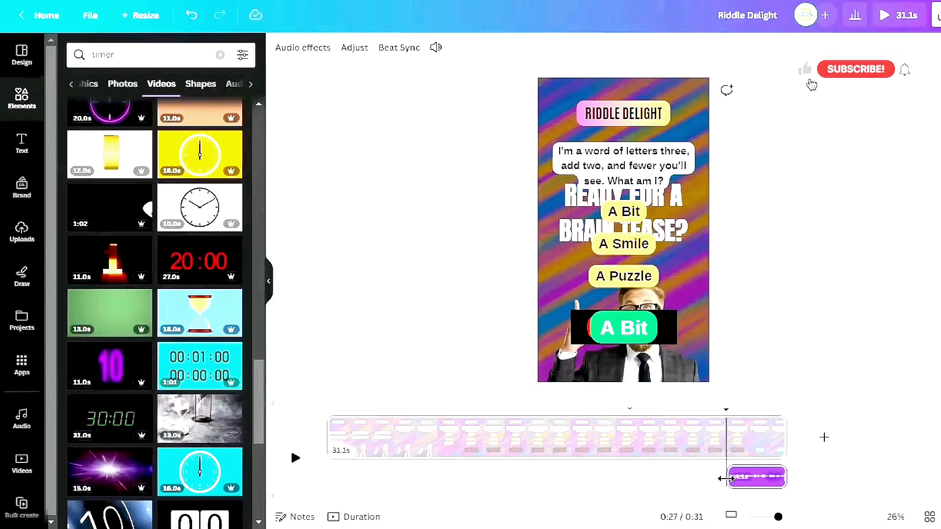
# Extend the countdown timer clip so it starts at the beginning of the video
pyautogui.moveTo(729, 476); pyautogui.dragTo(322, 475)
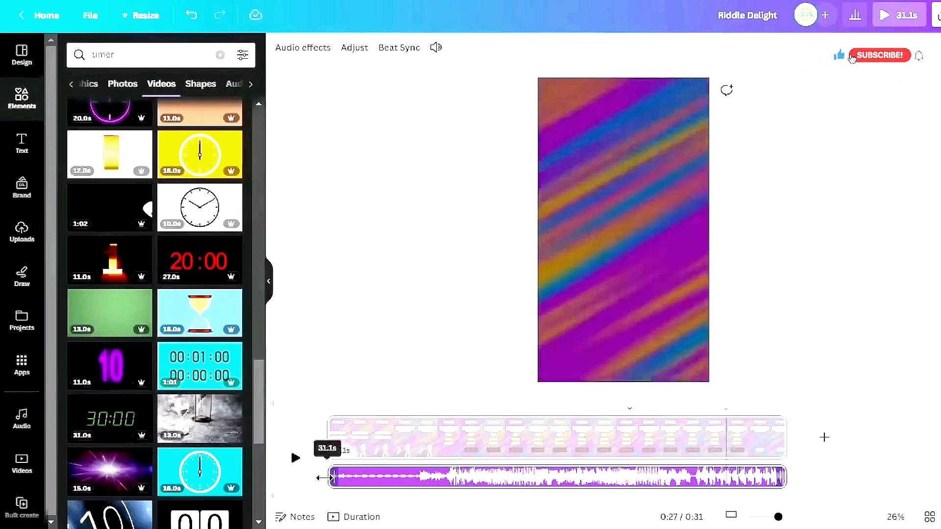
pyautogui.moveTo(512, 480); pyautogui.dragTo(362, 484)
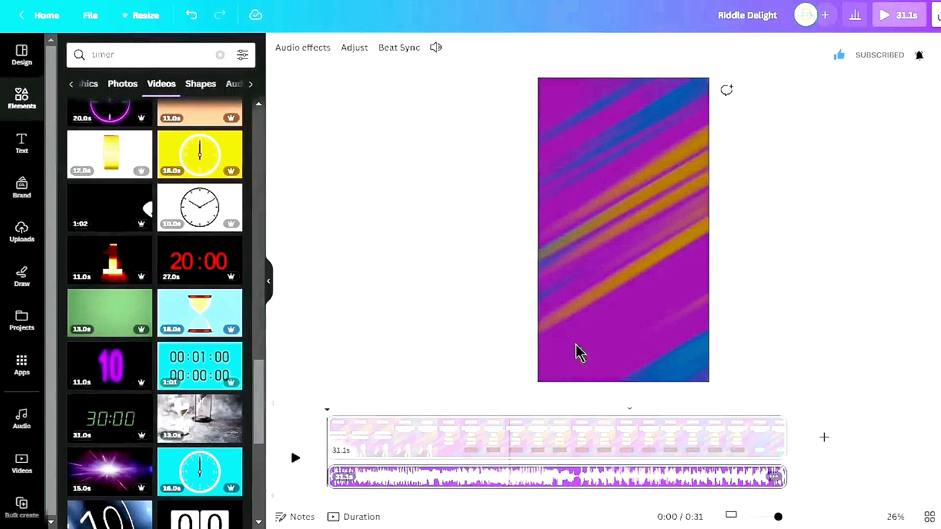
# Move the green answer box up into the middle of the page over the options
pyautogui.click(828, 223)
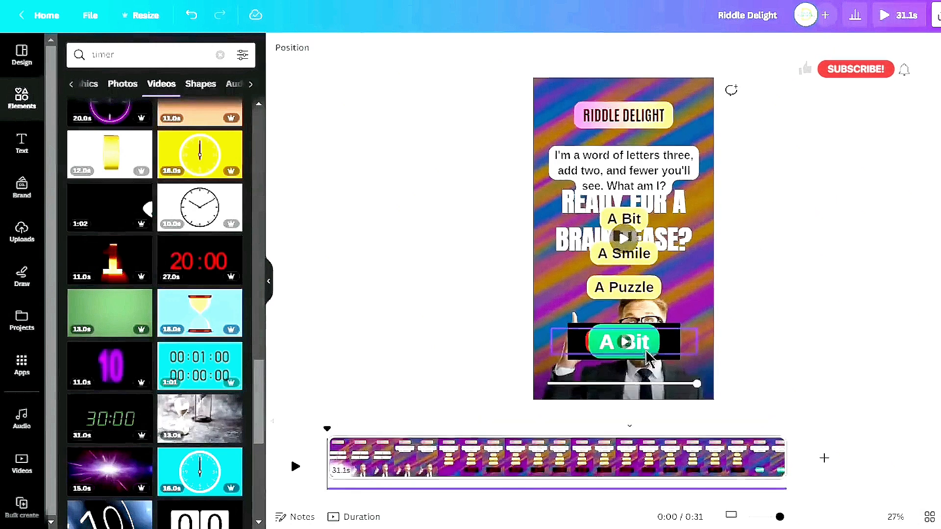
pyautogui.moveTo(638, 350); pyautogui.dragTo(639, 250)
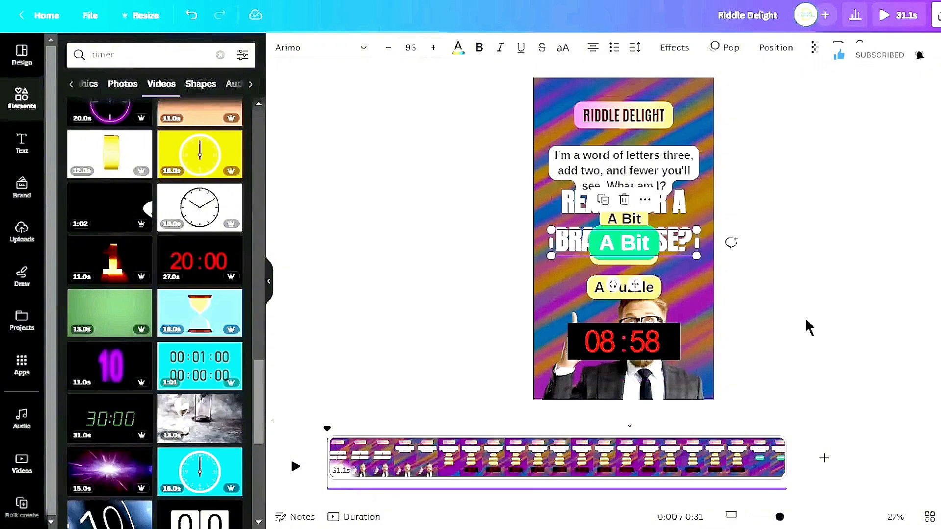
# Search the elements for celebration graphics, add a firework burst, and enlarge it over the page
pyautogui.click(219, 56)
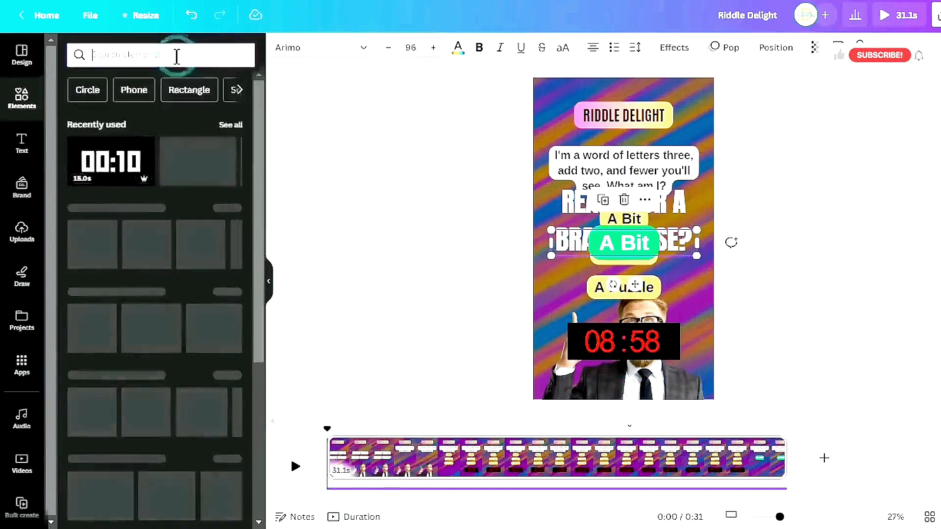
pyautogui.write('cele')
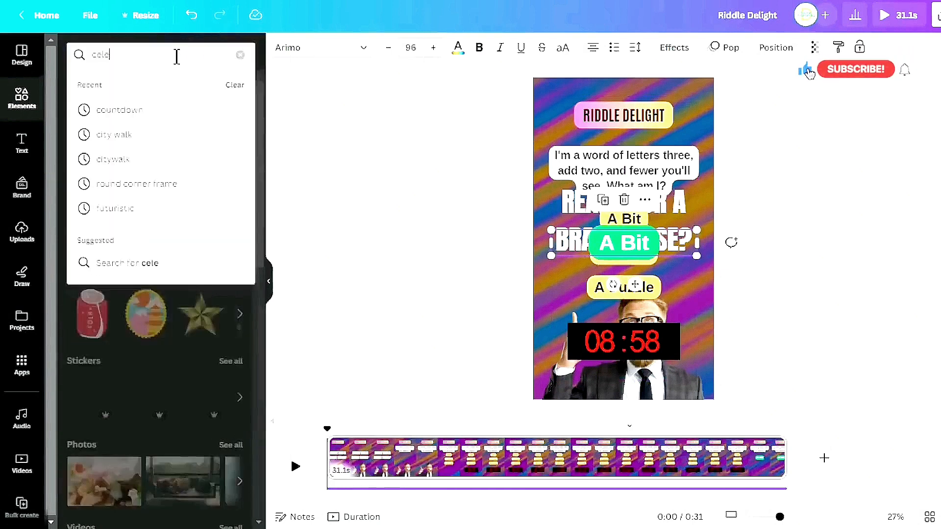
pyautogui.write('brati')
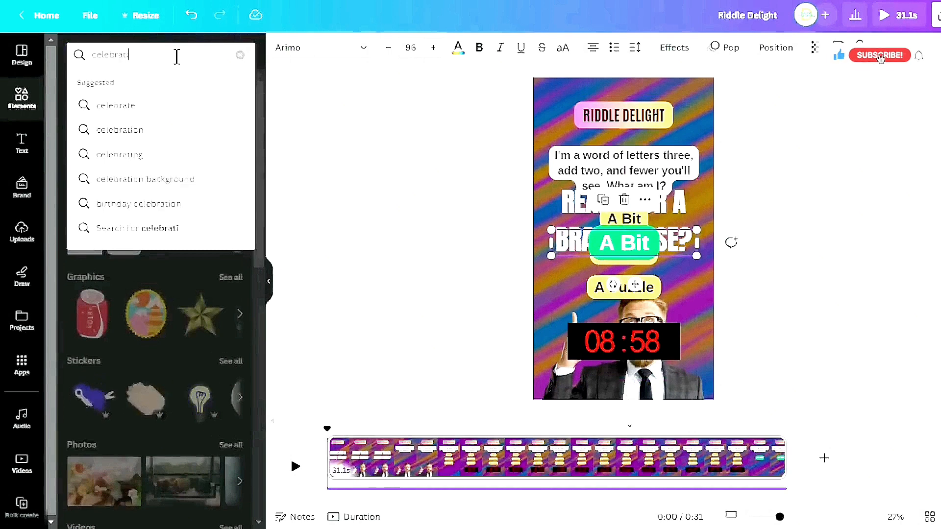
pyautogui.write('on')
pyautogui.press('Return')
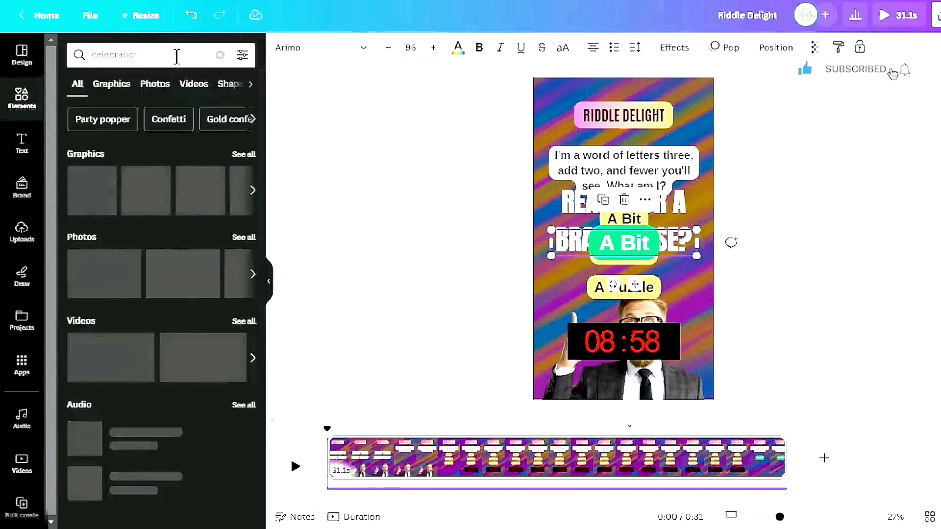
pyautogui.click(112, 84)
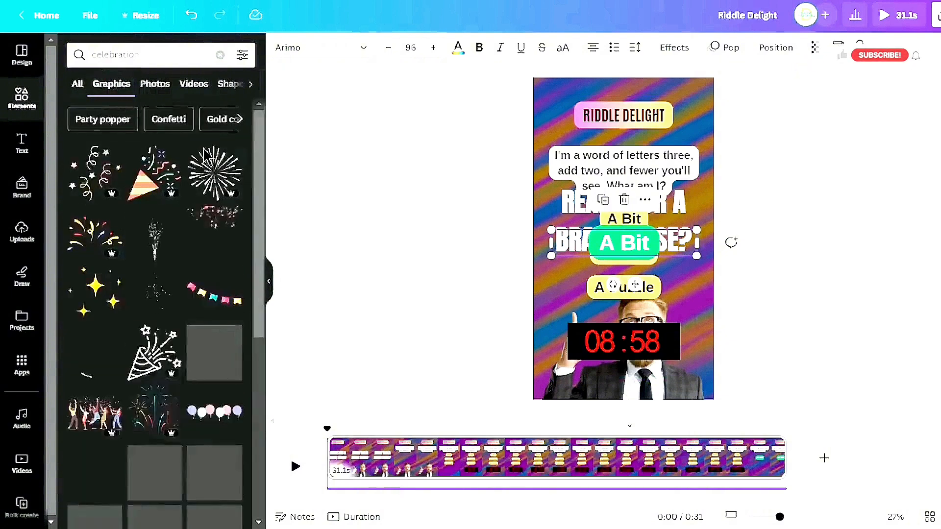
pyautogui.click(155, 249)
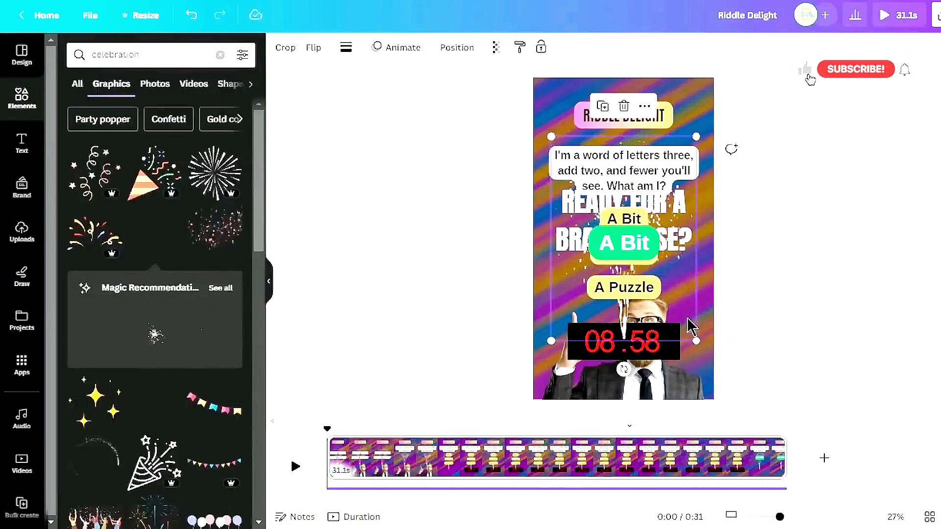
pyautogui.moveTo(690, 324); pyautogui.dragTo(693, 376)
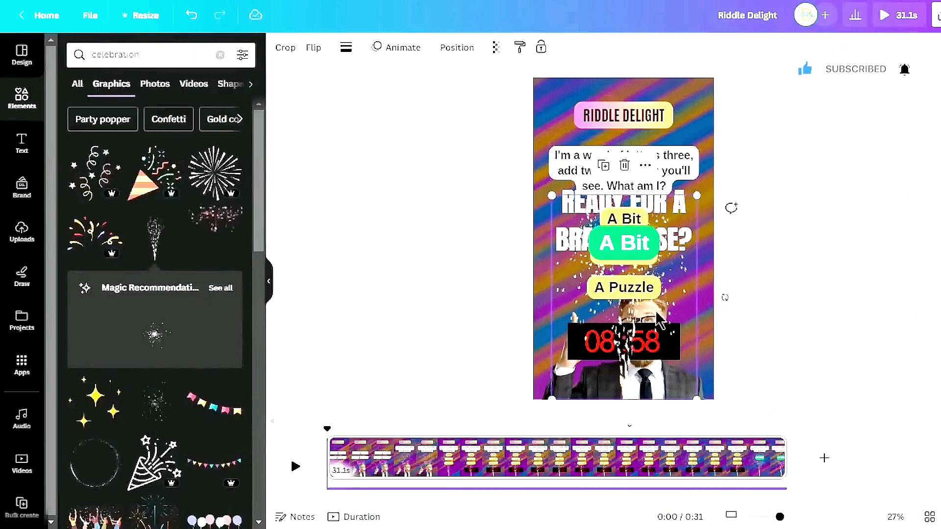
# Show the firework graphic's timing and trim it to play only in the last 2.3 seconds
pyautogui.rightClick(685, 389)
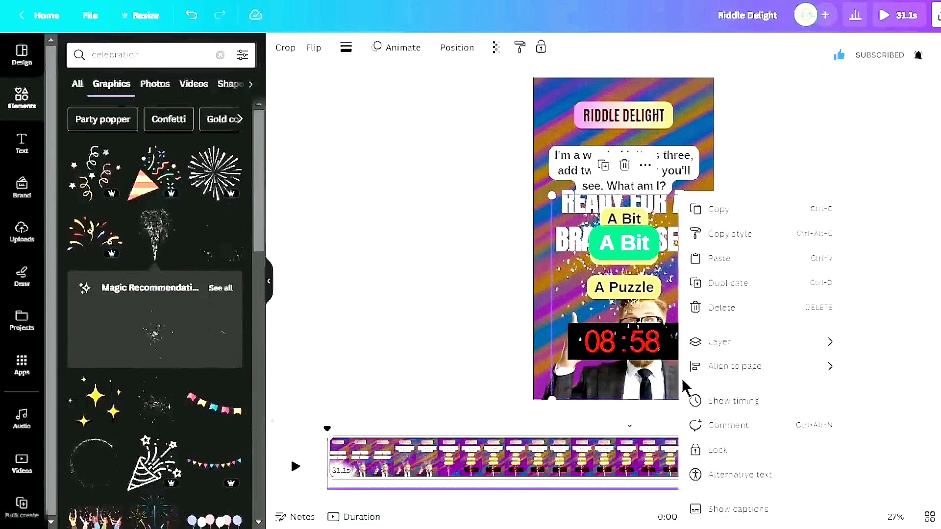
pyautogui.click(761, 402)
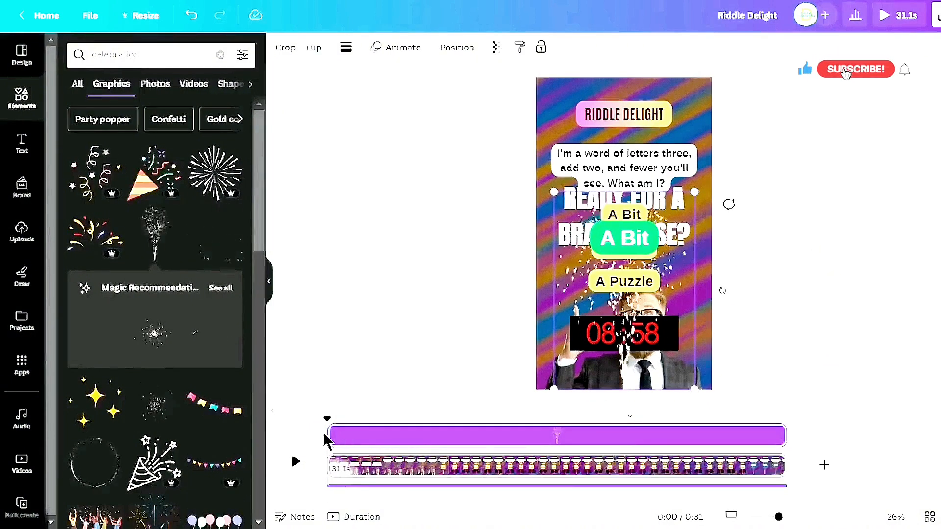
pyautogui.moveTo(325, 433); pyautogui.dragTo(753, 426)
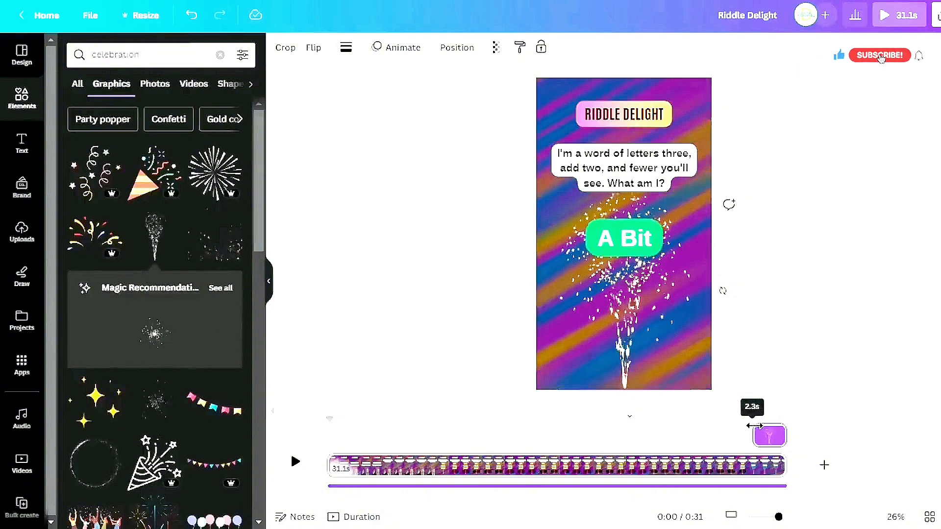
pyautogui.moveTo(754, 426); pyautogui.dragTo(755, 425)
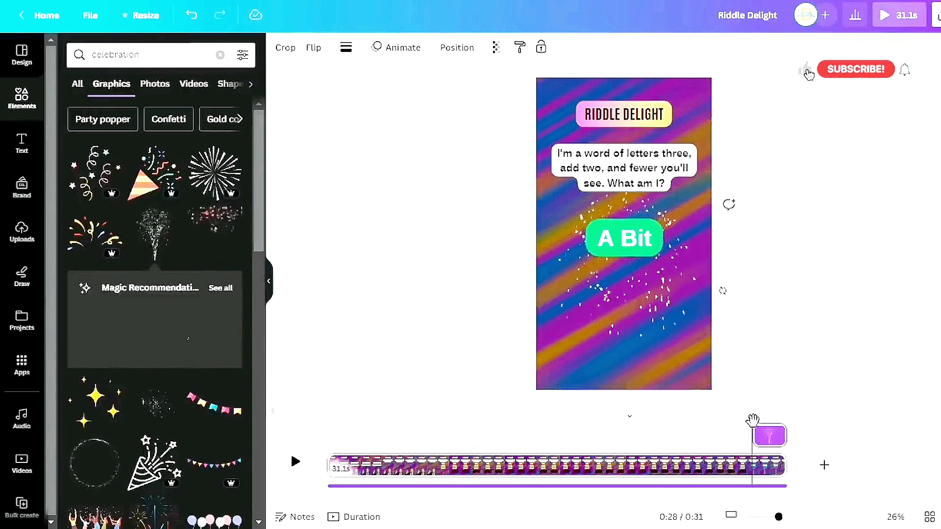
# Preview the video from the beginning
pyautogui.moveTo(752, 420); pyautogui.dragTo(327, 419)
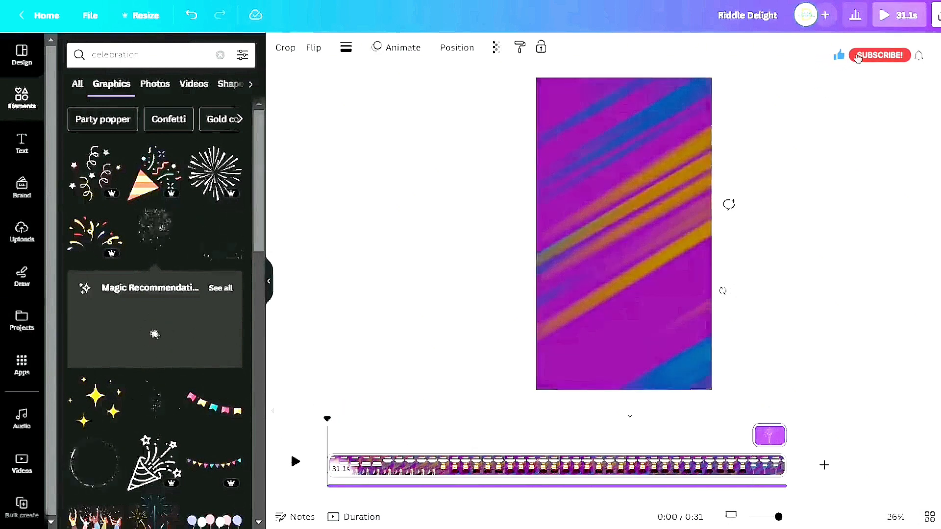
pyautogui.click(903, 15)
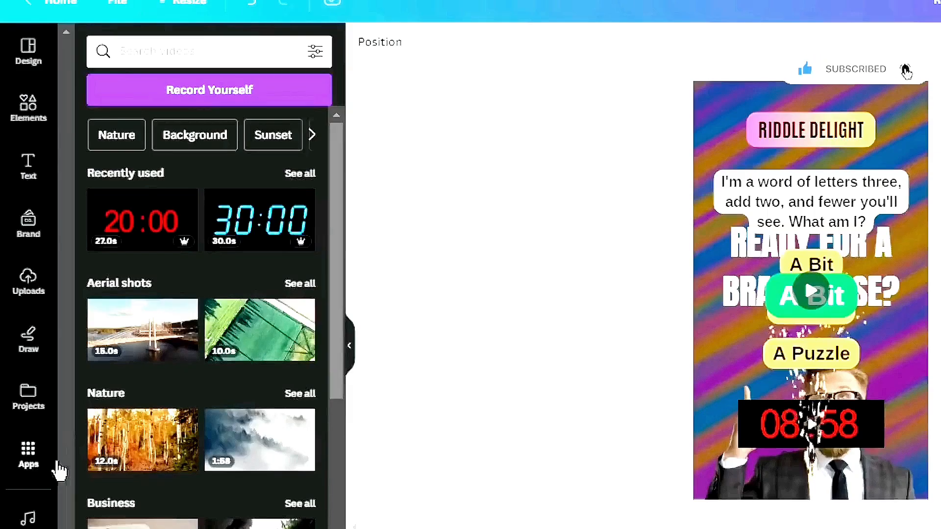
# Open the Bulk create app, choose to enter data manually, and clear the sample table
pyautogui.click(29, 465)
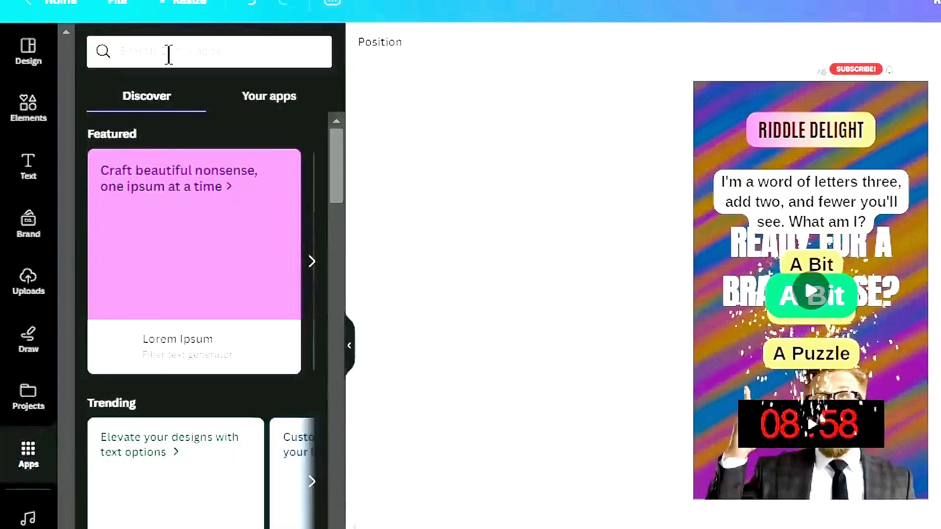
pyautogui.click(168, 54)
pyautogui.write('a')
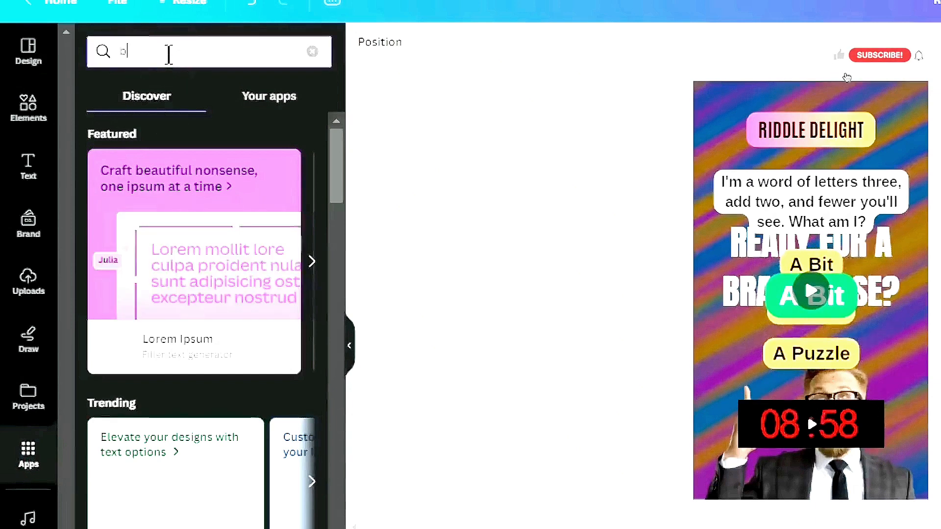
pyautogui.write('ulk c')
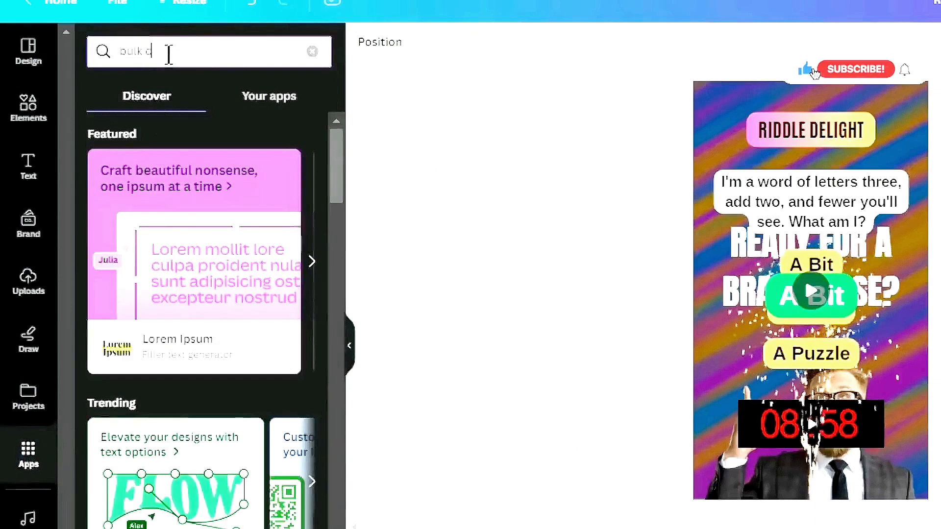
pyautogui.write('reate')
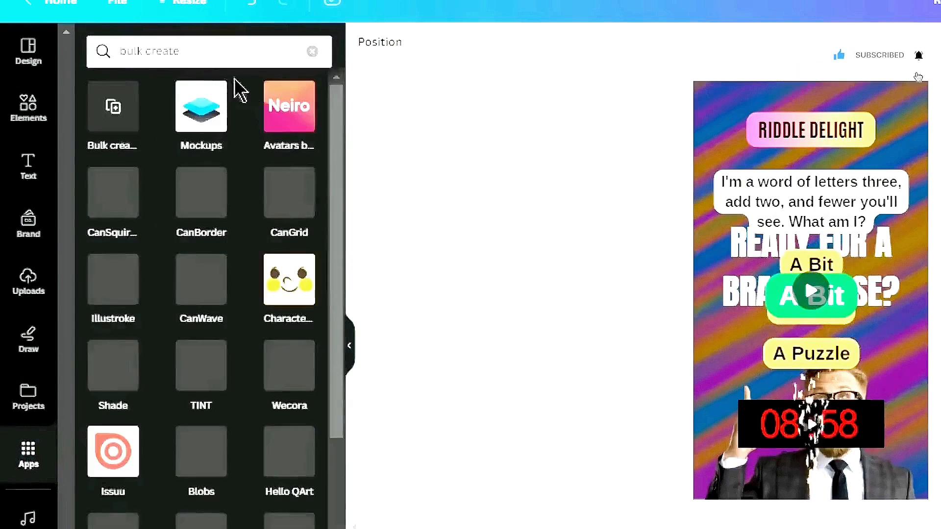
pyautogui.click(125, 111)
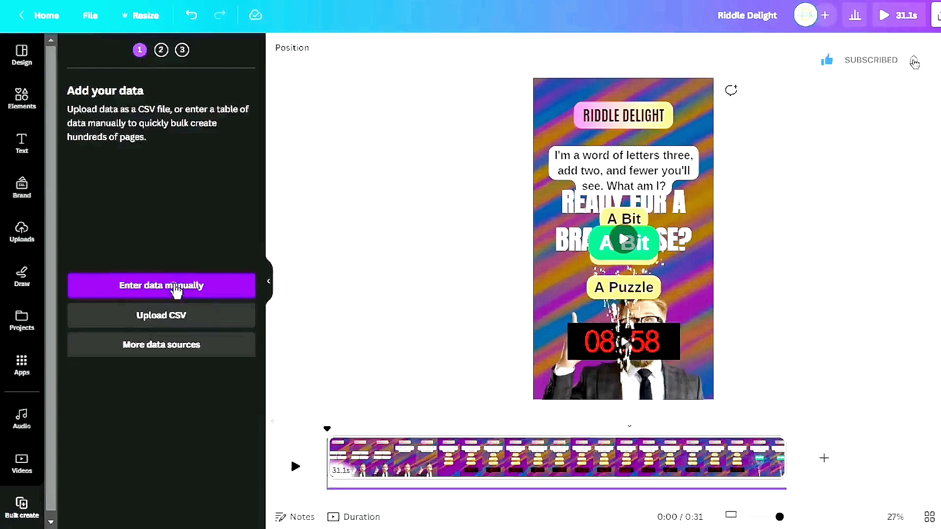
pyautogui.click(242, 351)
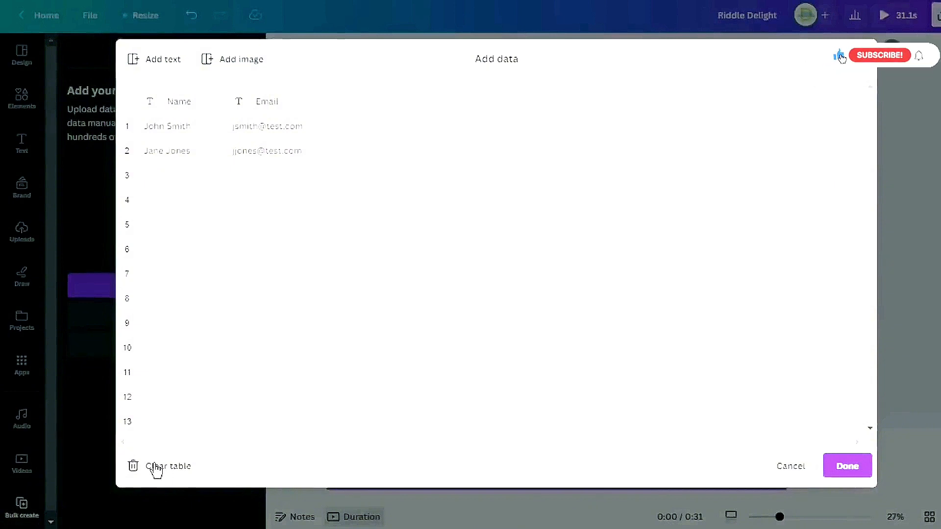
pyautogui.click(154, 466)
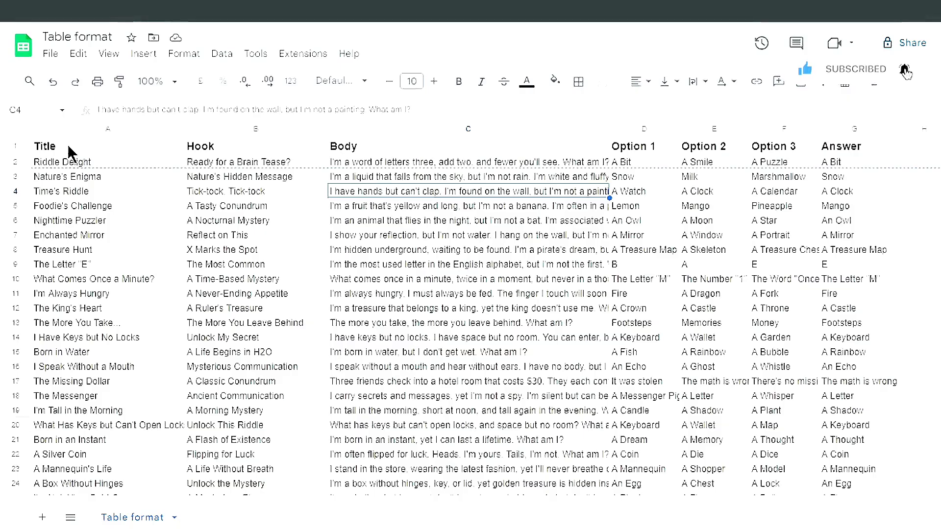
# Switch to the Table format spreadsheet and copy the riddle data range A1:G31
pyautogui.moveTo(67, 143); pyautogui.dragTo(140, 167)
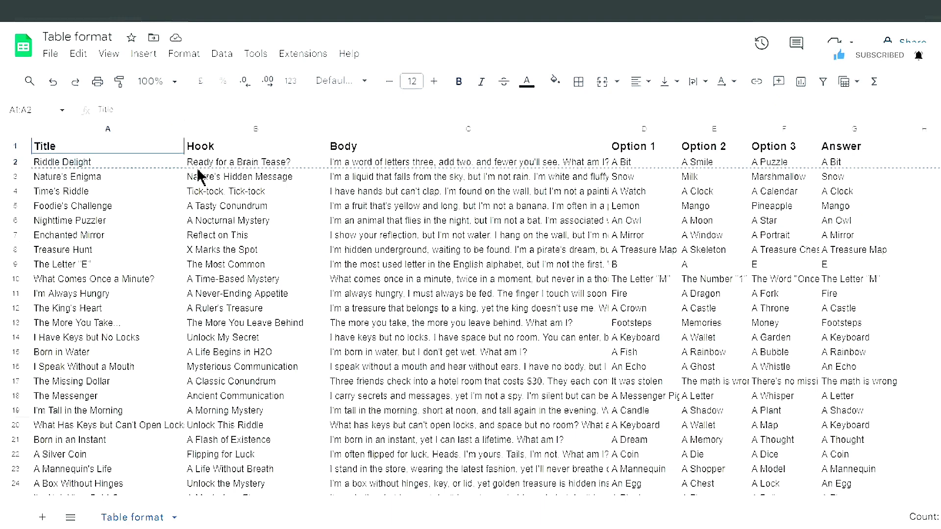
pyautogui.moveTo(406, 177); pyautogui.dragTo(669, 184)
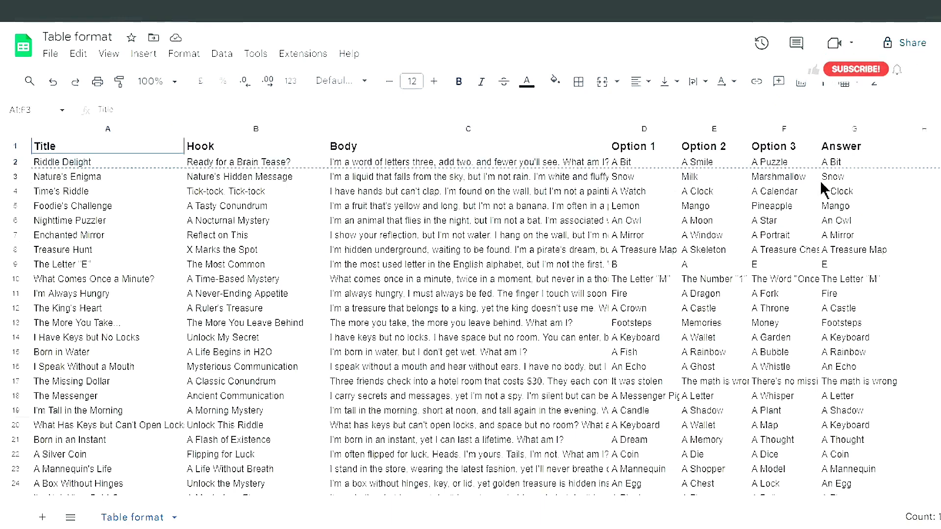
pyautogui.moveTo(846, 225); pyautogui.dragTo(844, 309)
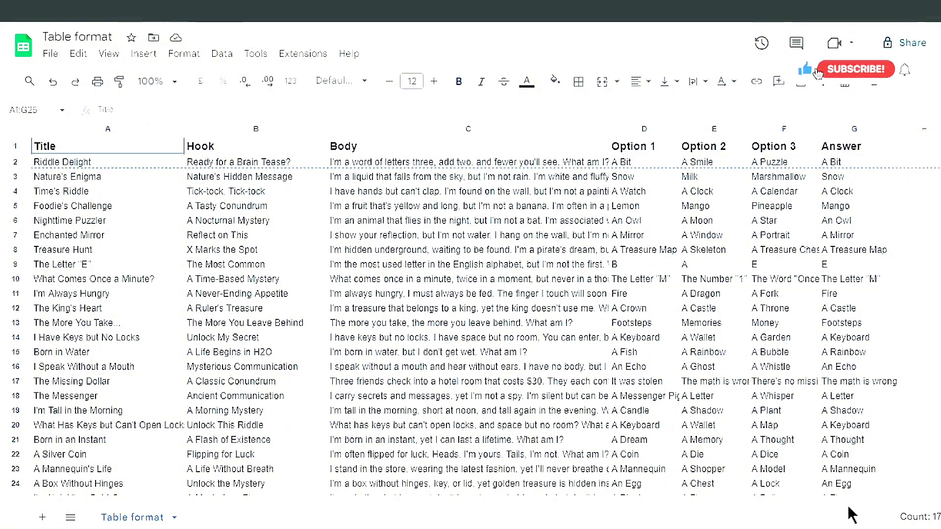
pyautogui.moveTo(851, 515); pyautogui.dragTo(845, 468)
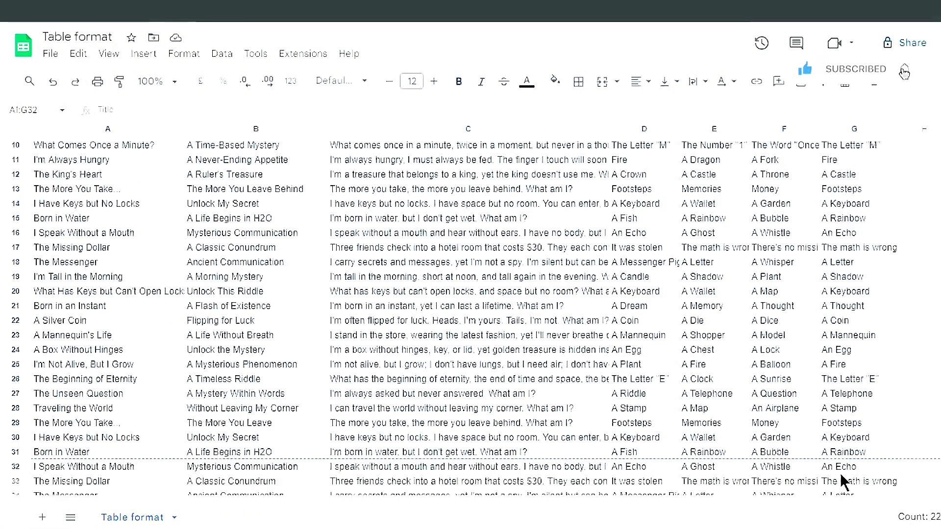
pyautogui.moveTo(840, 473); pyautogui.dragTo(844, 452)
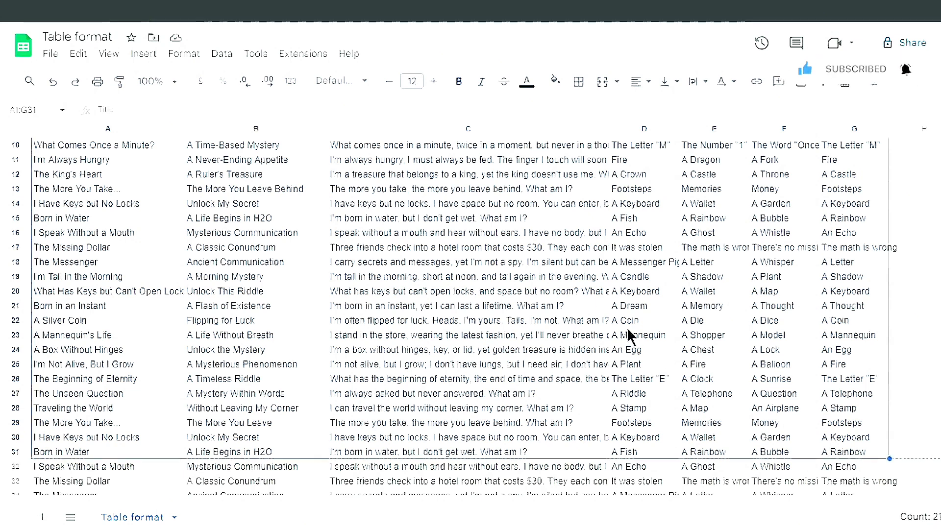
pyautogui.rightClick(572, 286)
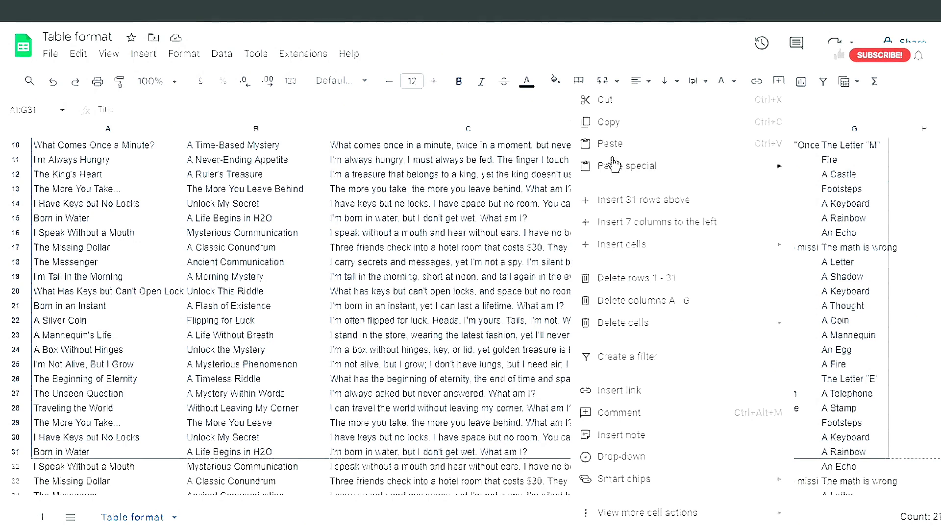
pyautogui.click(623, 130)
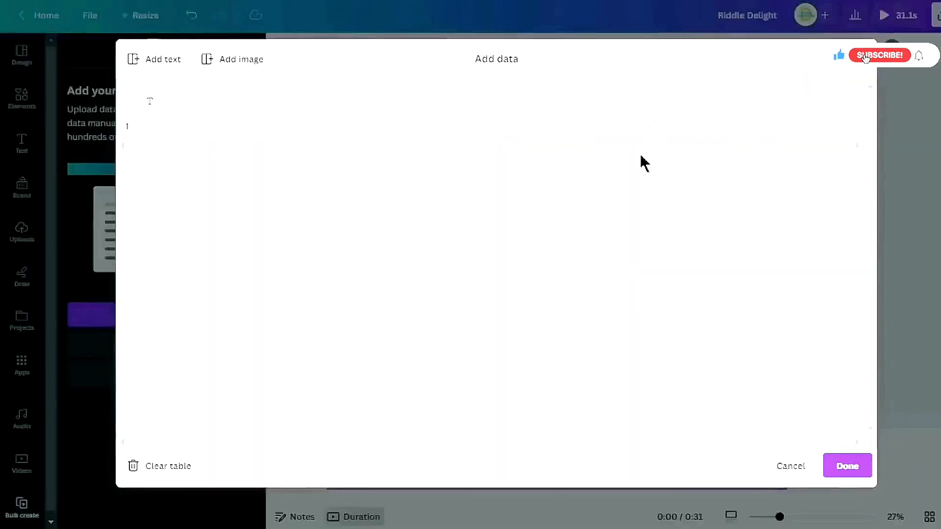
# Paste the copied riddle table into the bulk create data table starting at the first cell
pyautogui.click(155, 102)
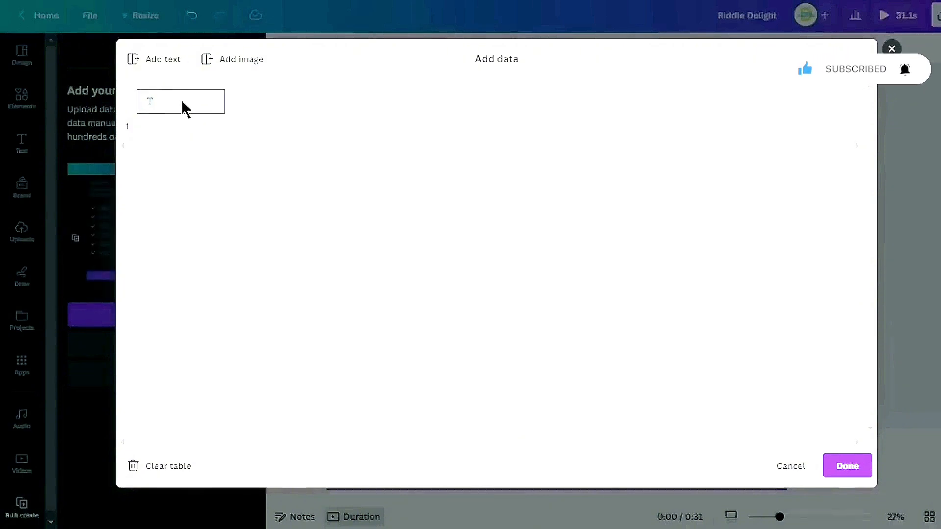
pyautogui.hotkey('ctrl', 'v')
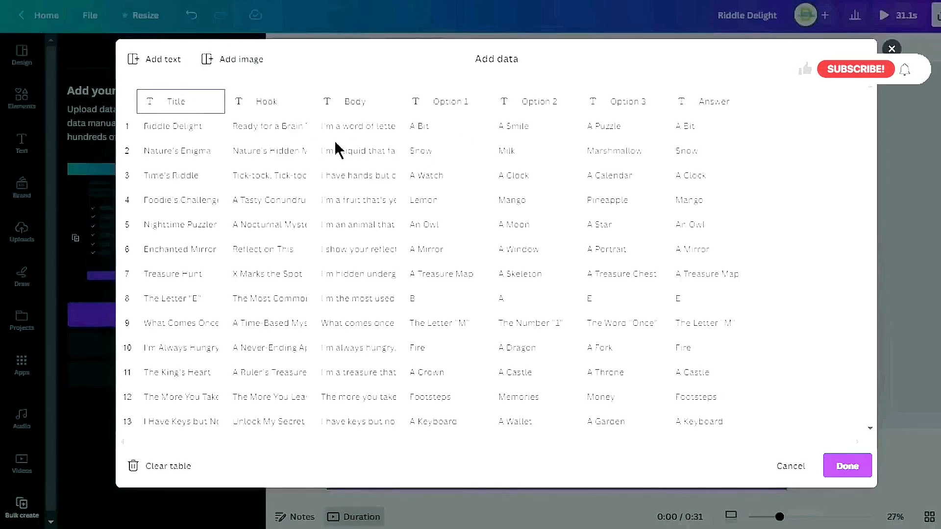
pyautogui.scroll(-8, 336, 149)
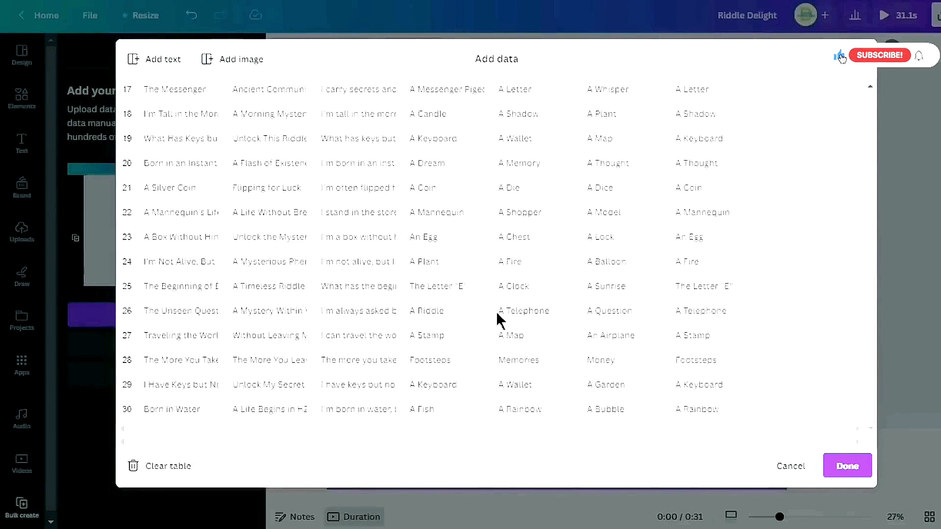
pyautogui.scroll(10, 353, 338)
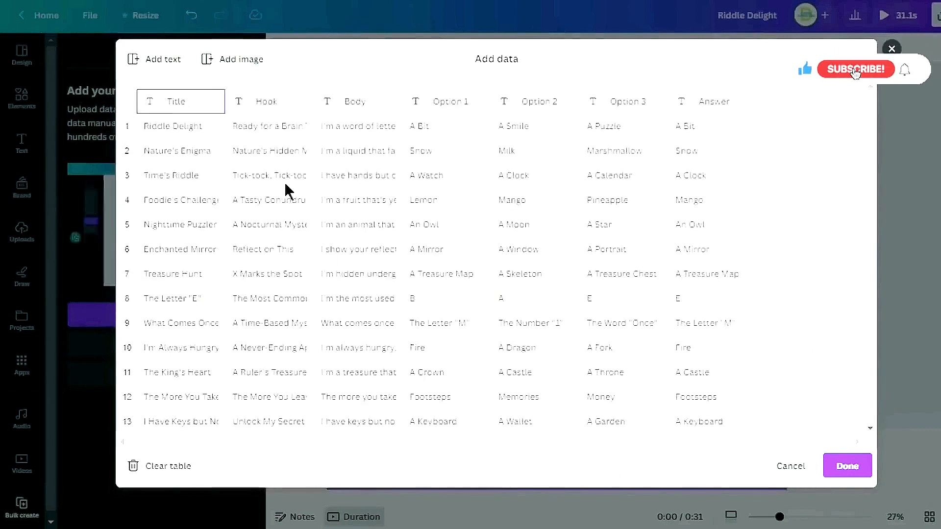
# Finish adding the riddle data to bulk create
pyautogui.click(849, 468)
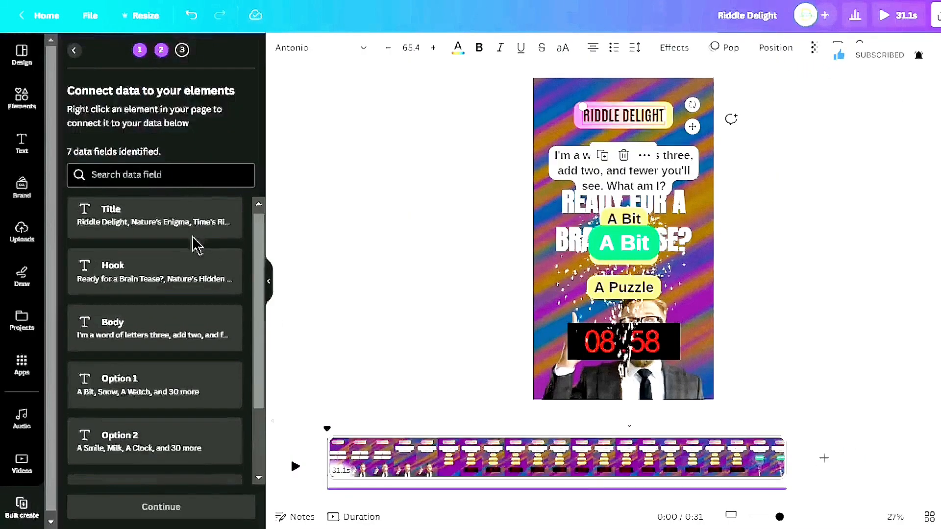
pyautogui.scroll(-2, 196, 243)
pyautogui.scroll(2, 238, 356)
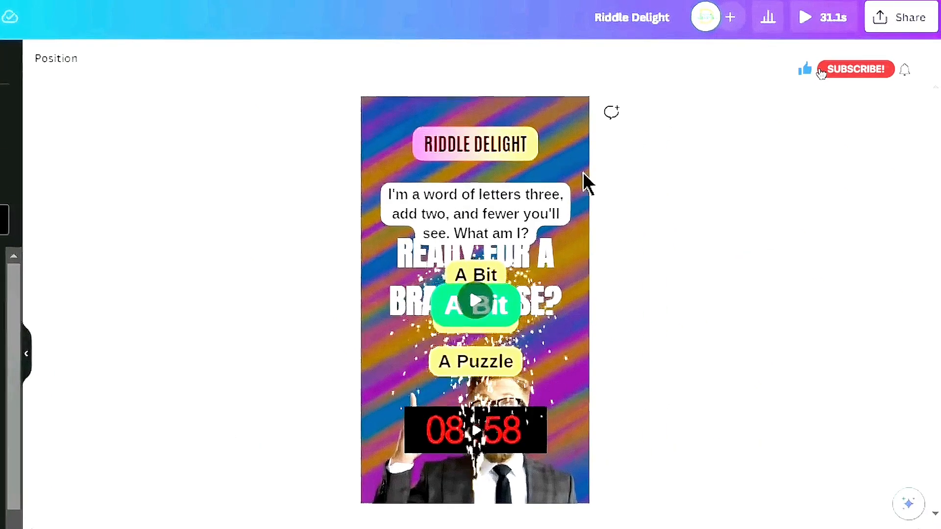
# Connect the riddle title text box to the Title data field
pyautogui.click(494, 148)
pyautogui.rightClick(494, 148)
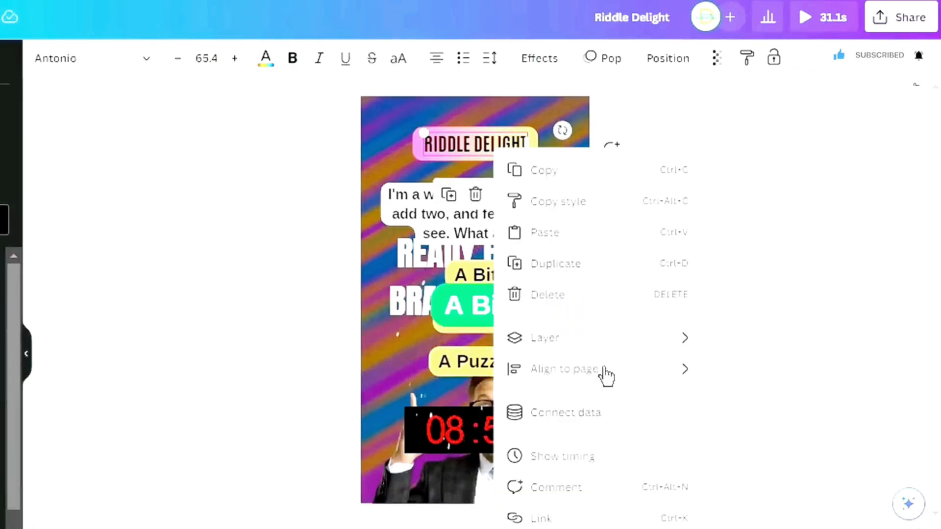
pyautogui.click(593, 417)
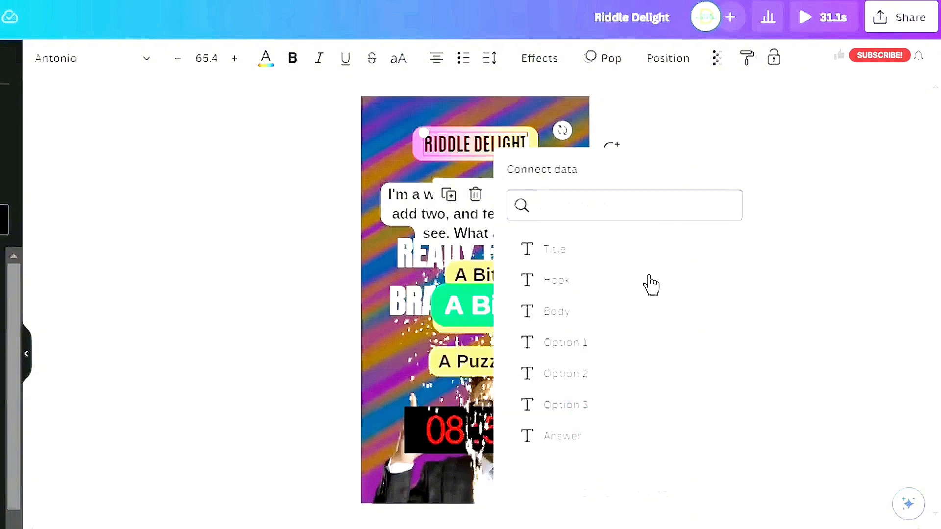
pyautogui.click(573, 252)
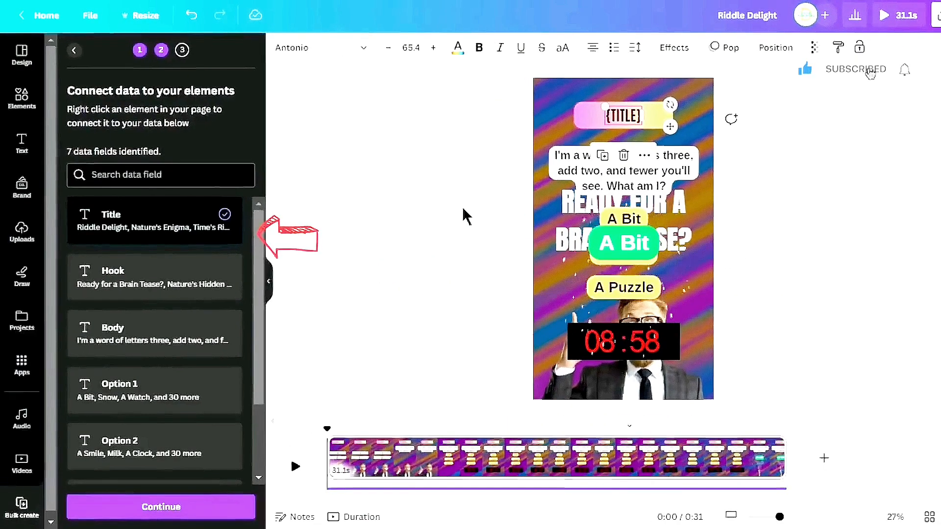
# Connect the large hook headline text to the Hook data field
pyautogui.click(686, 211)
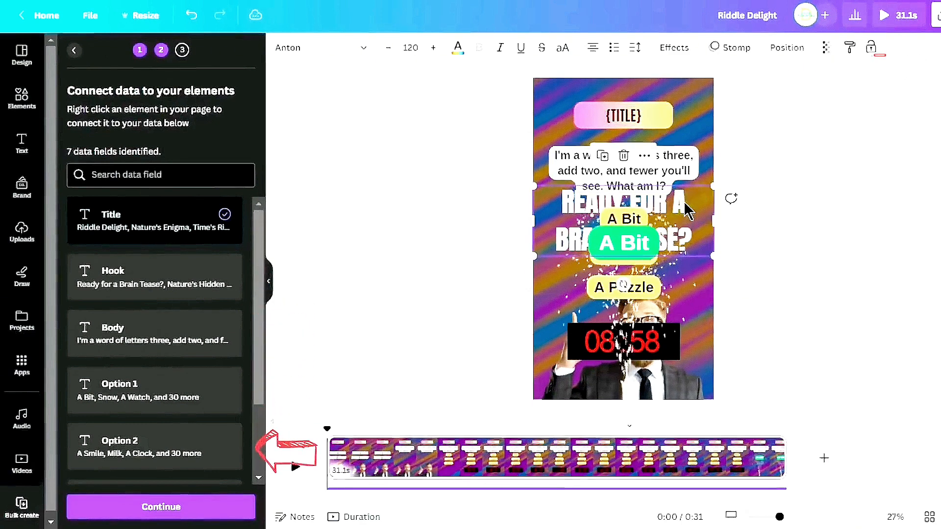
pyautogui.rightClick(681, 211)
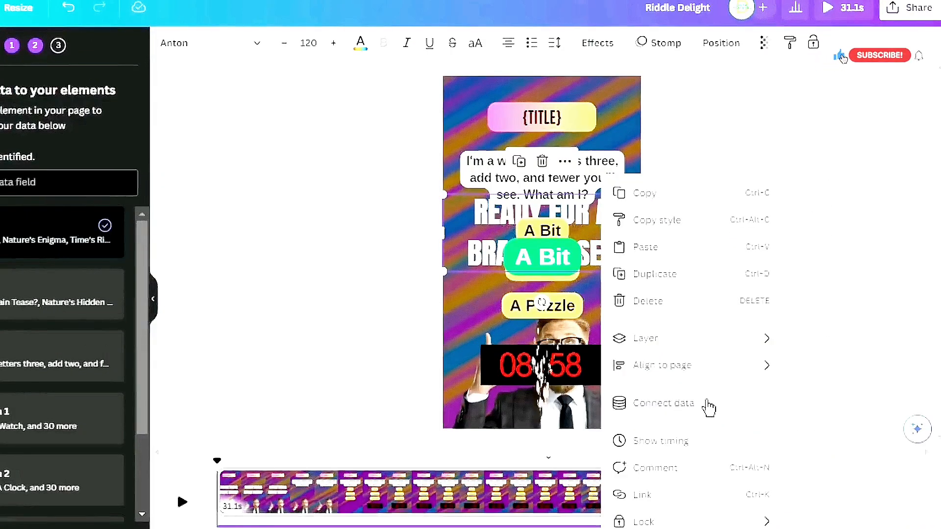
pyautogui.click(705, 403)
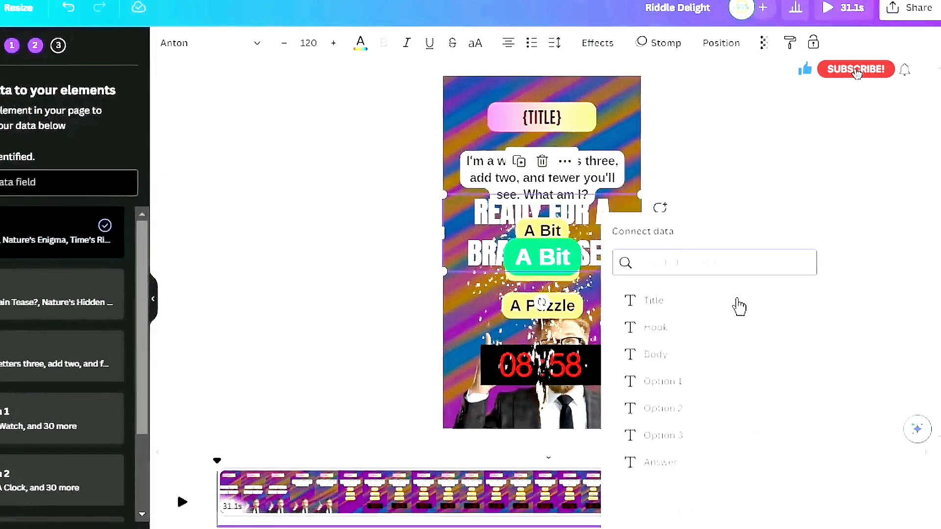
pyautogui.click(655, 332)
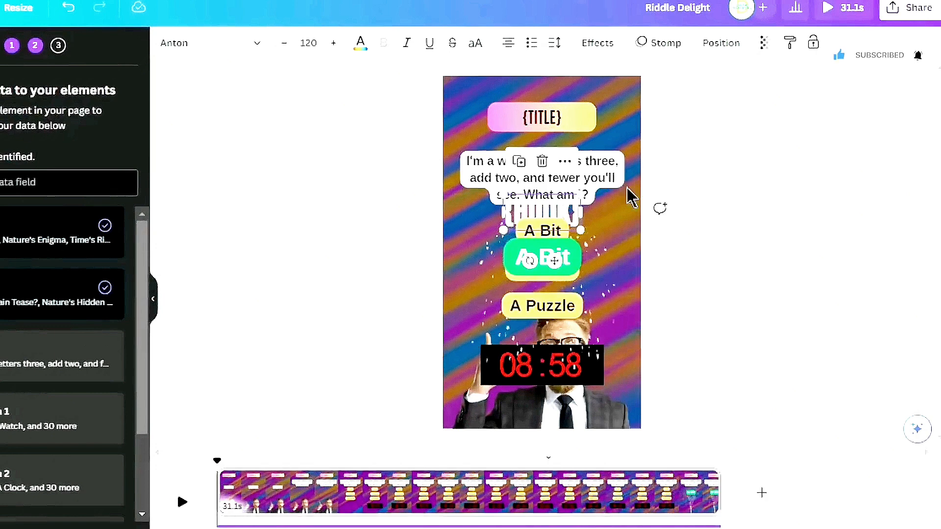
# Connect the riddle question text bubble to the Body data field
pyautogui.click(613, 179)
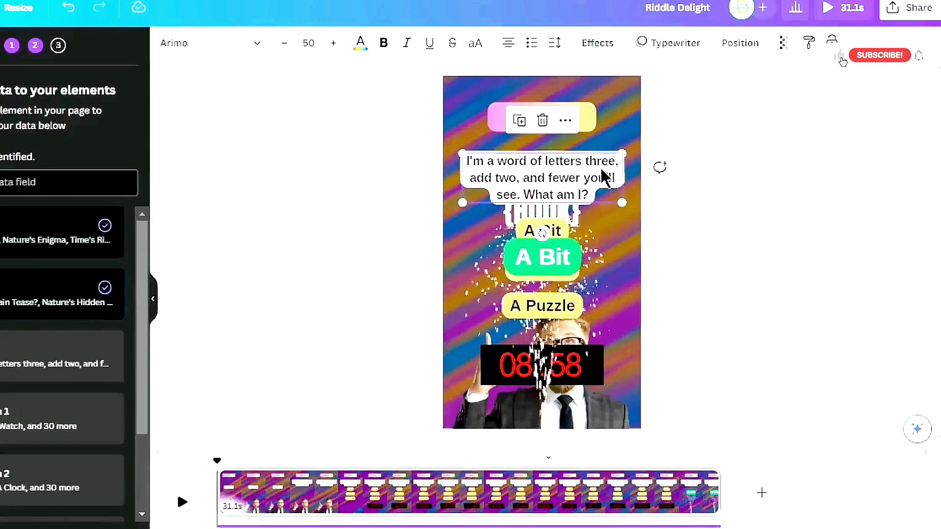
pyautogui.rightClick(605, 178)
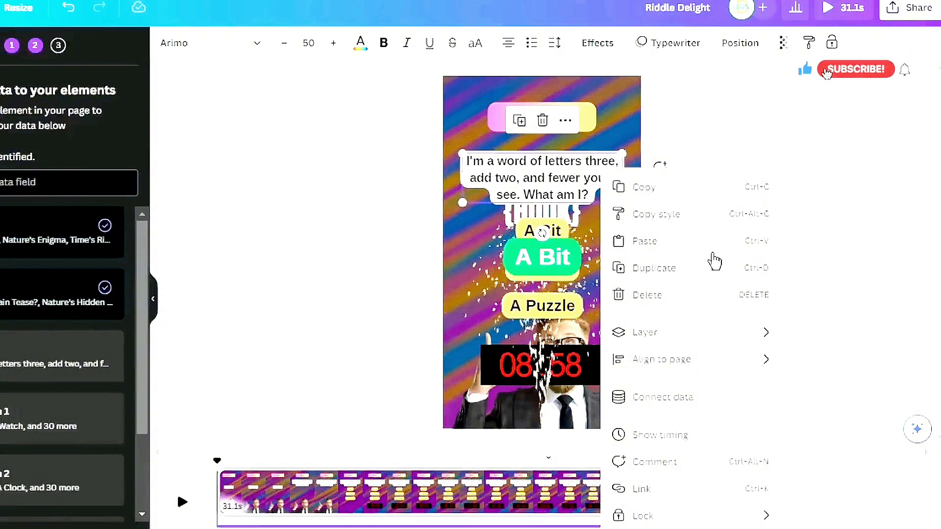
pyautogui.click(701, 397)
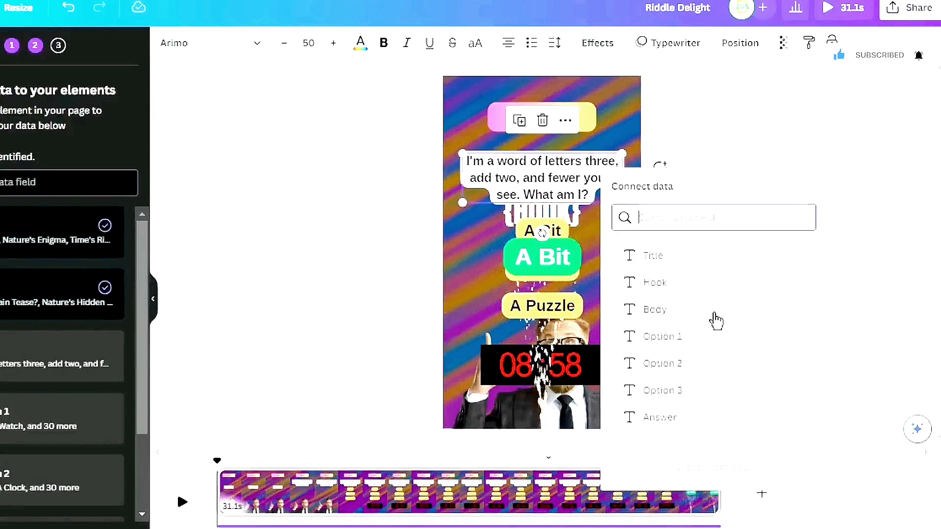
pyautogui.click(685, 315)
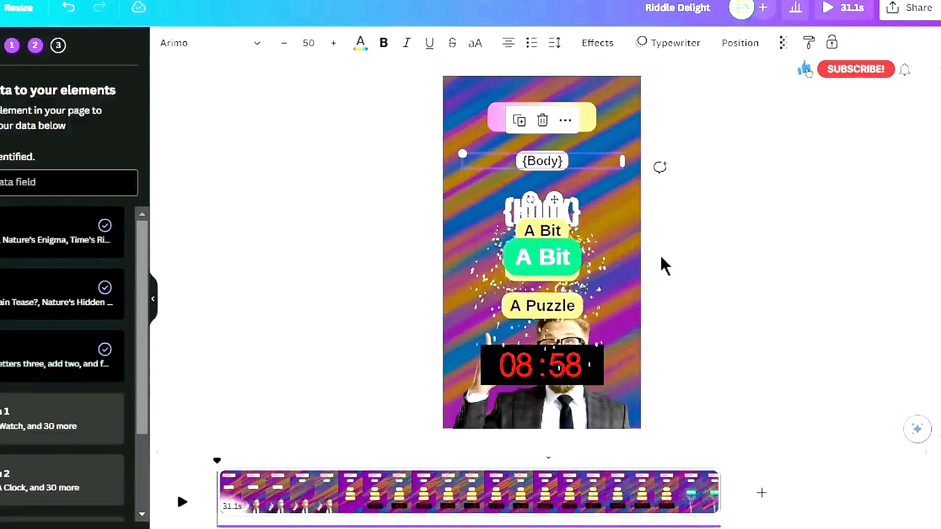
# Connect the first answer option text to the Option 1 data field
pyautogui.click(544, 234)
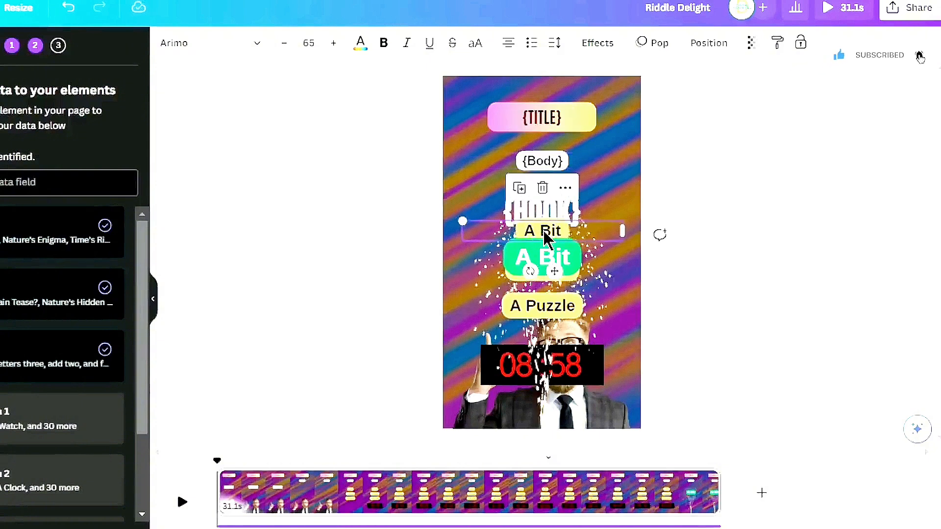
pyautogui.rightClick(544, 235)
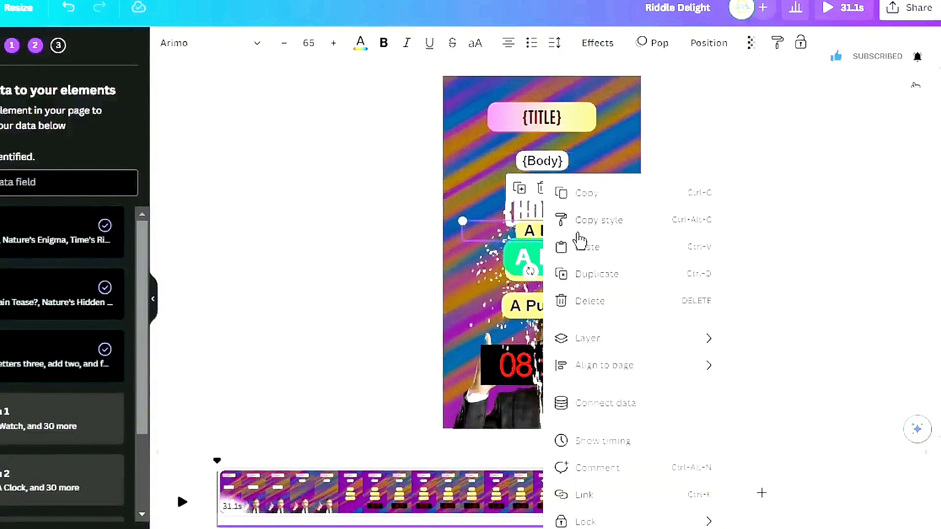
pyautogui.click(637, 414)
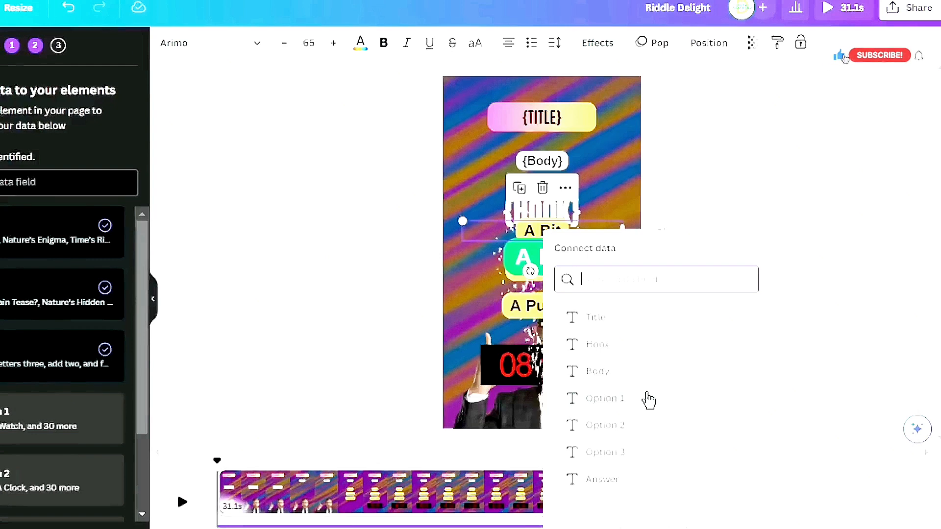
pyautogui.click(649, 399)
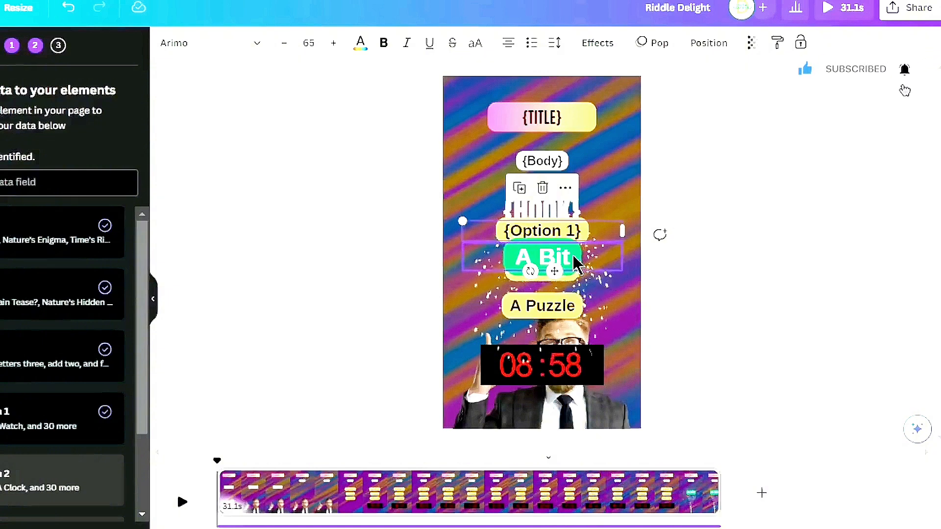
# Connect the second option text, hidden beneath the green answer badge, to the Option 2 data field
pyautogui.moveTo(577, 262); pyautogui.dragTo(576, 278)
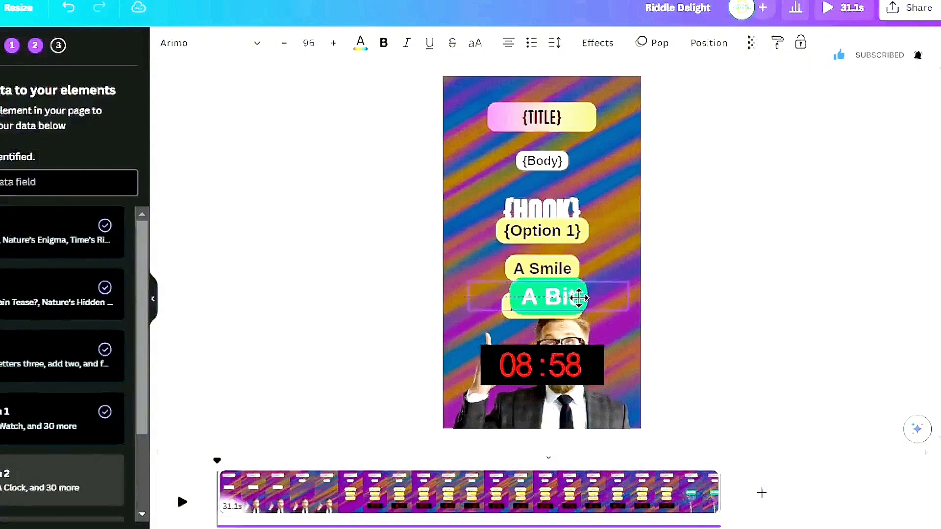
pyautogui.moveTo(571, 302); pyautogui.dragTo(572, 304)
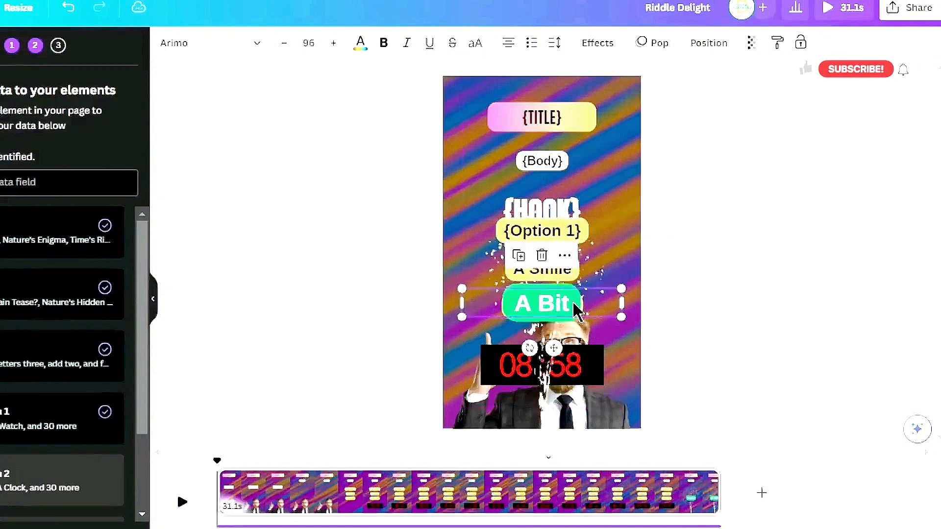
pyautogui.rightClick(568, 275)
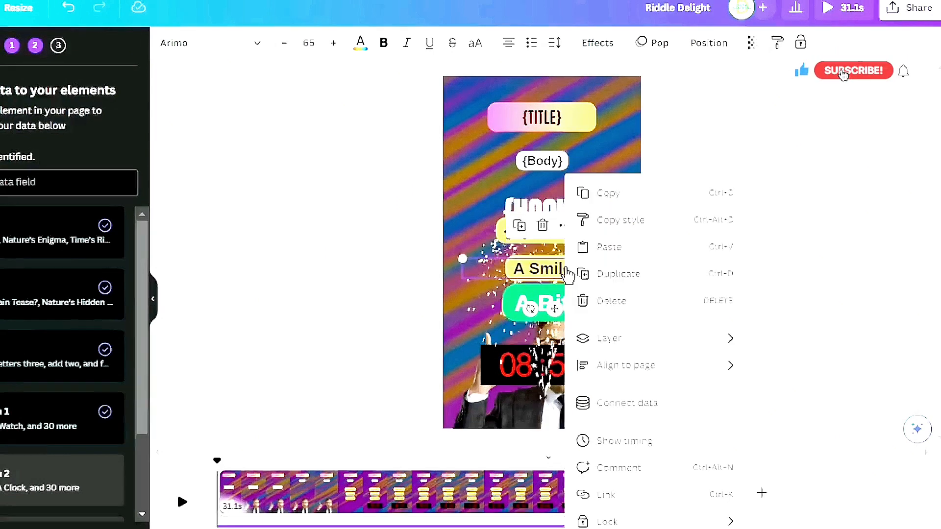
pyautogui.click(654, 404)
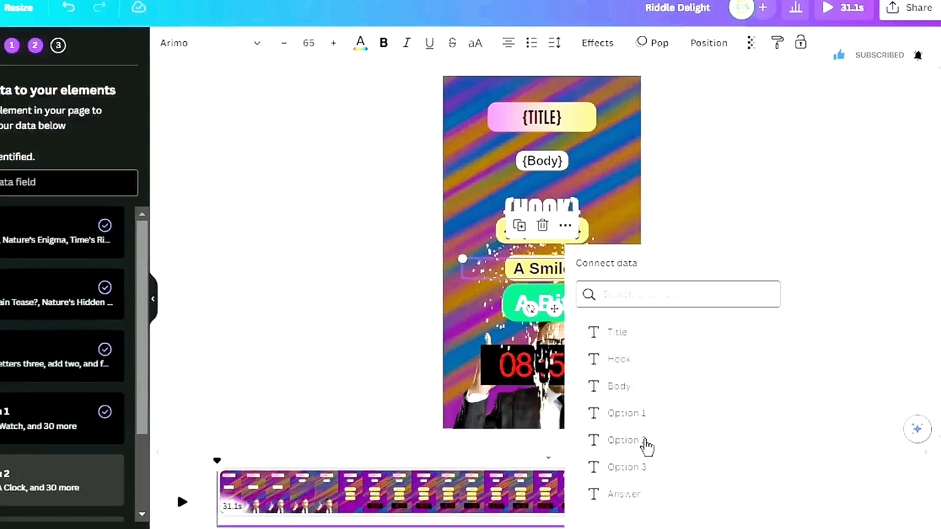
pyautogui.click(645, 441)
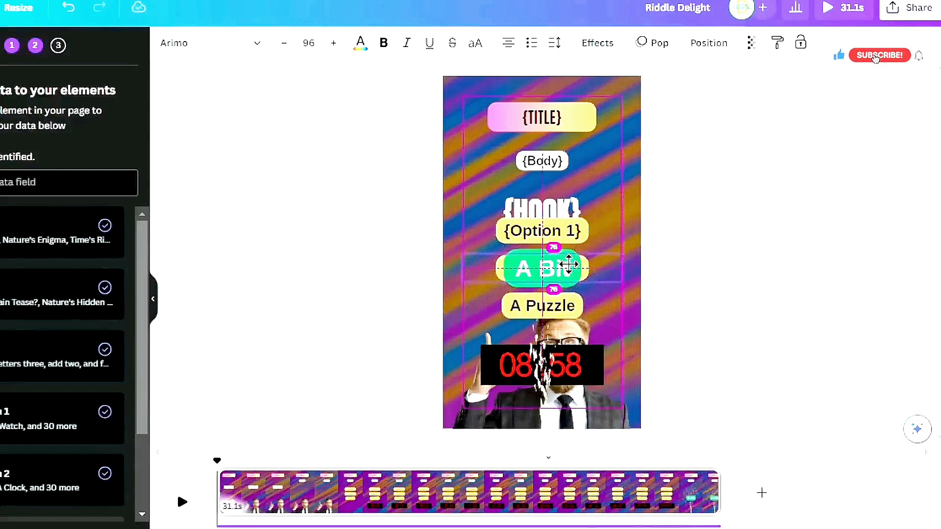
pyautogui.moveTo(569, 265); pyautogui.dragTo(569, 266)
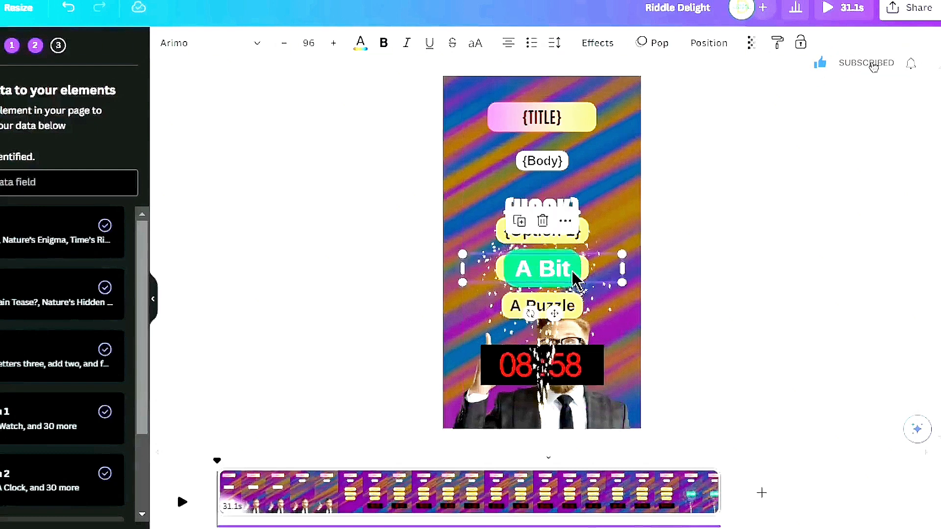
# Connect the third answer option text to the Option 3 data field
pyautogui.rightClick(571, 308)
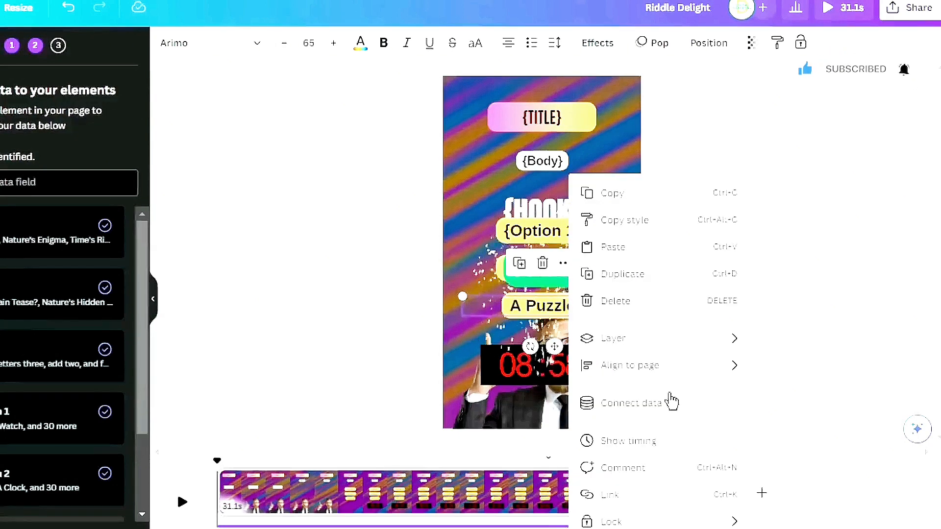
pyautogui.click(658, 404)
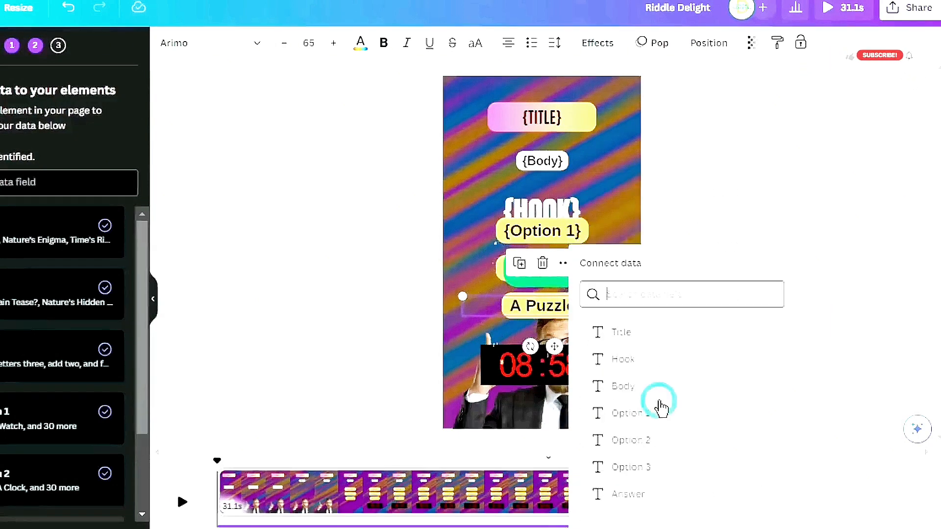
pyautogui.click(648, 468)
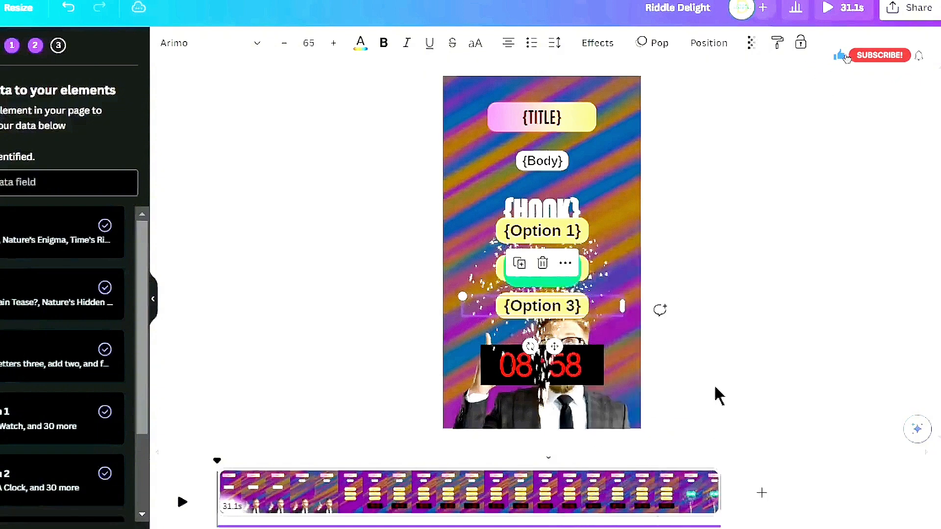
# Connect the green answer badge text to the Answer data field
pyautogui.click(570, 286)
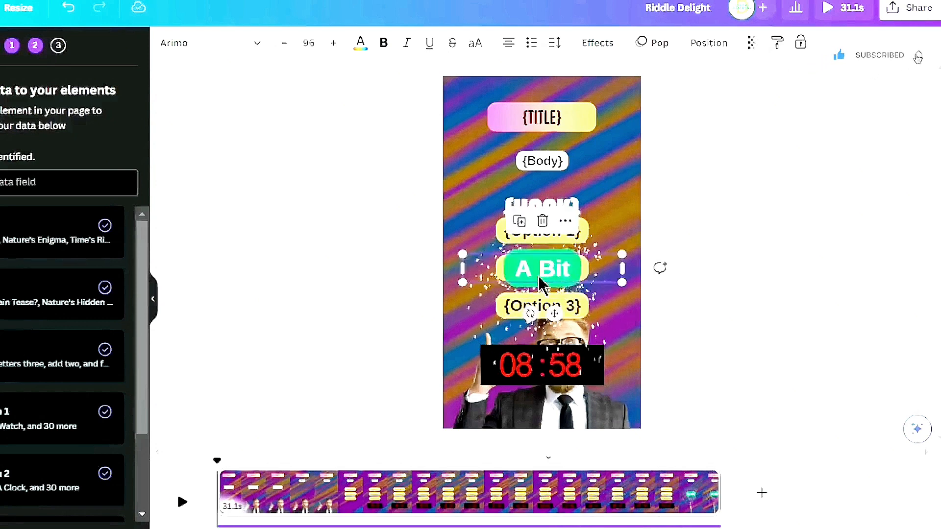
pyautogui.rightClick(561, 271)
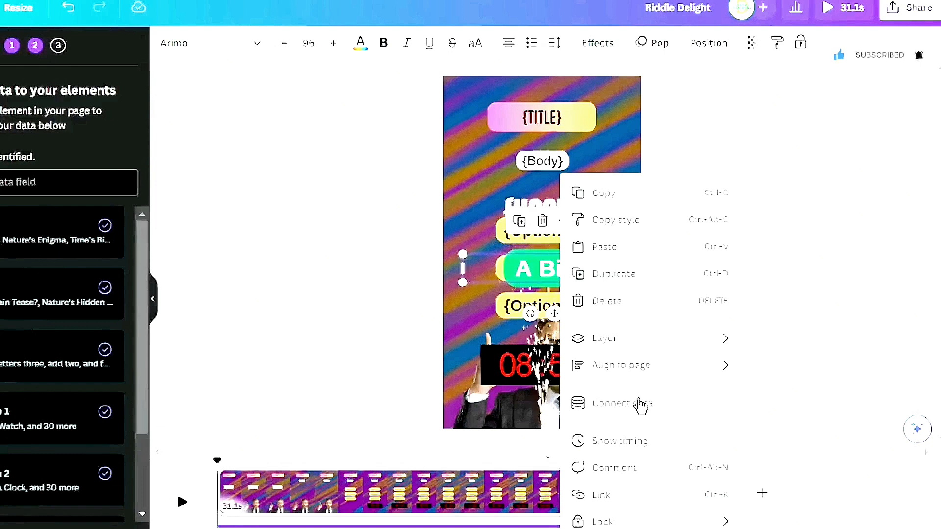
pyautogui.click(610, 407)
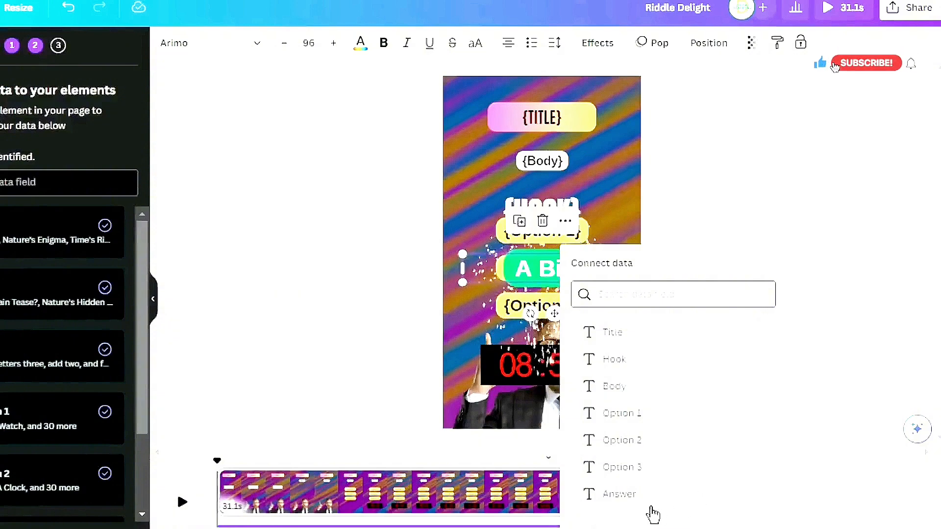
pyautogui.click(620, 495)
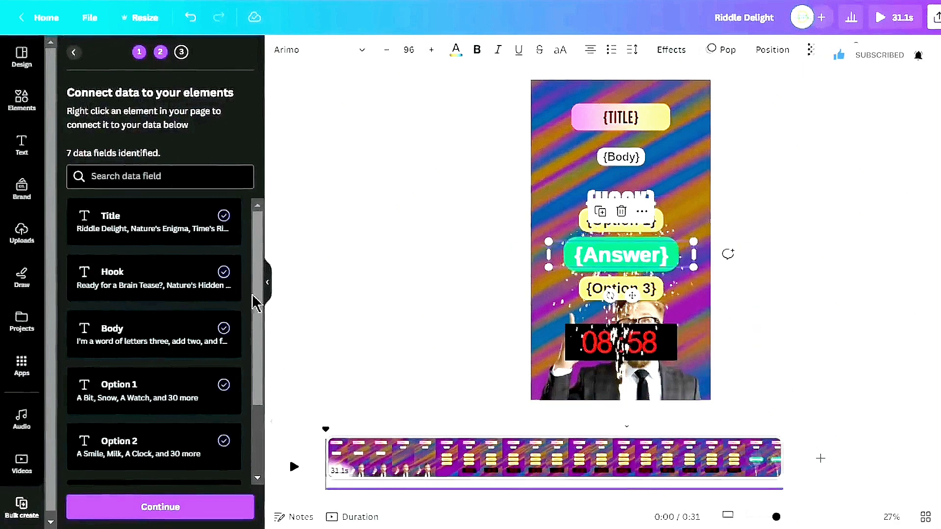
# Check that all seven fields are connected and continue to the list of pages to generate
pyautogui.scroll(-2, 191, 311)
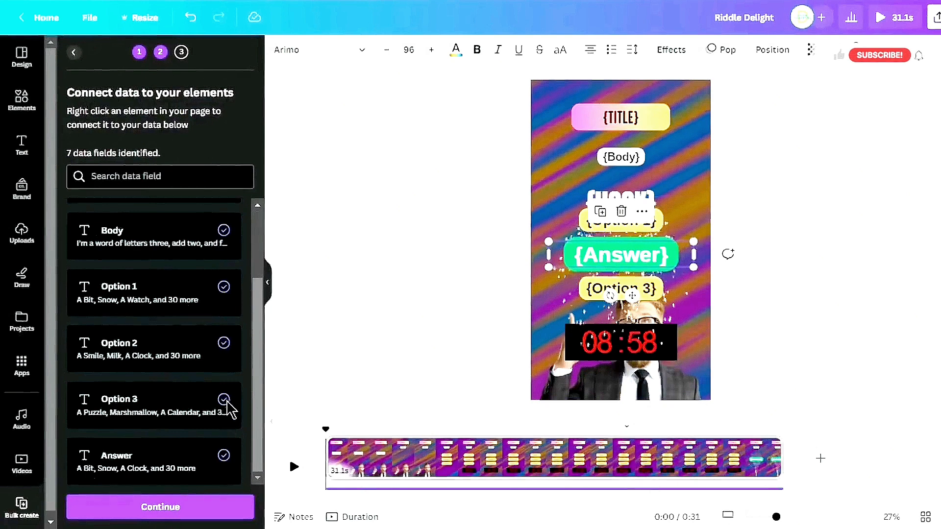
pyautogui.scroll(2, 228, 407)
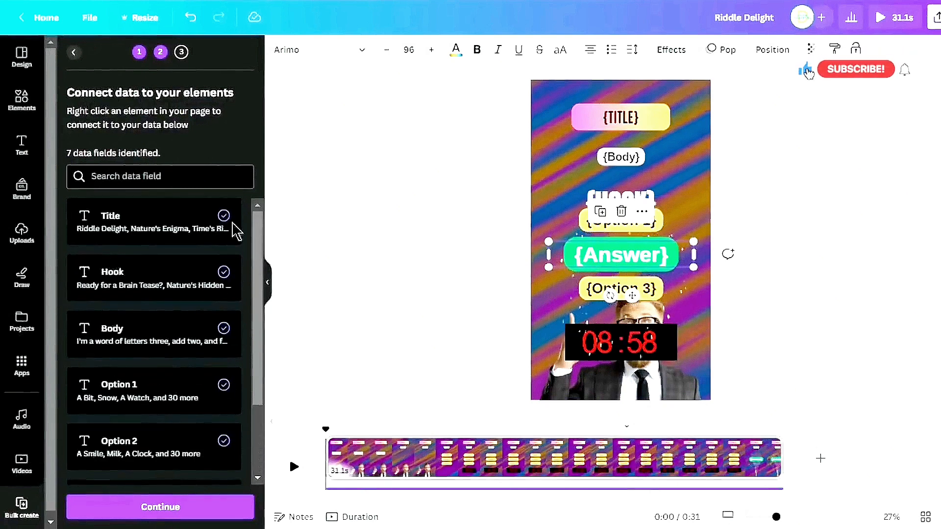
pyautogui.scroll(-2, 234, 289)
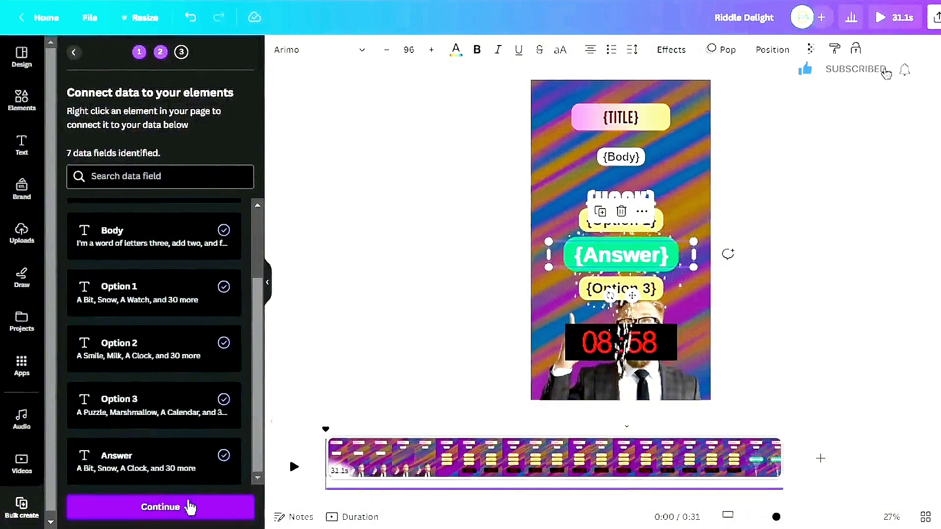
pyautogui.click(162, 508)
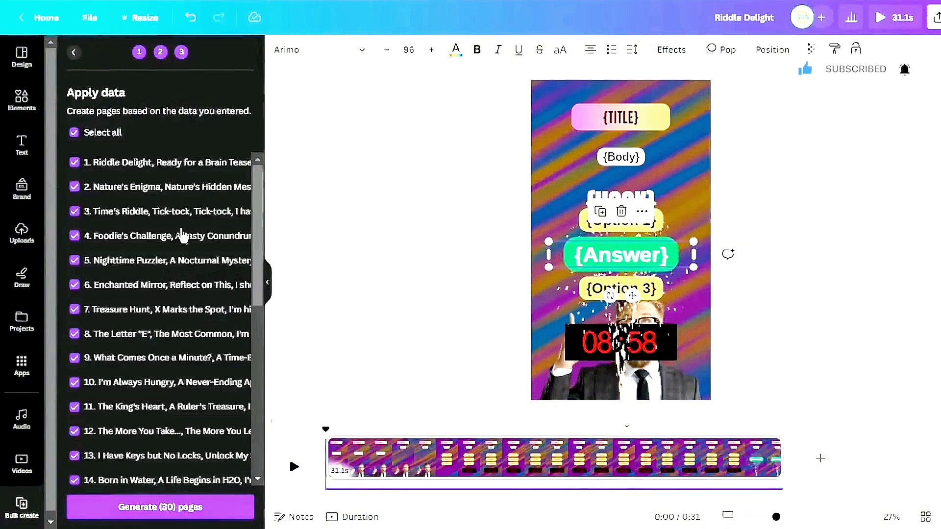
pyautogui.scroll(-6, 161, 314)
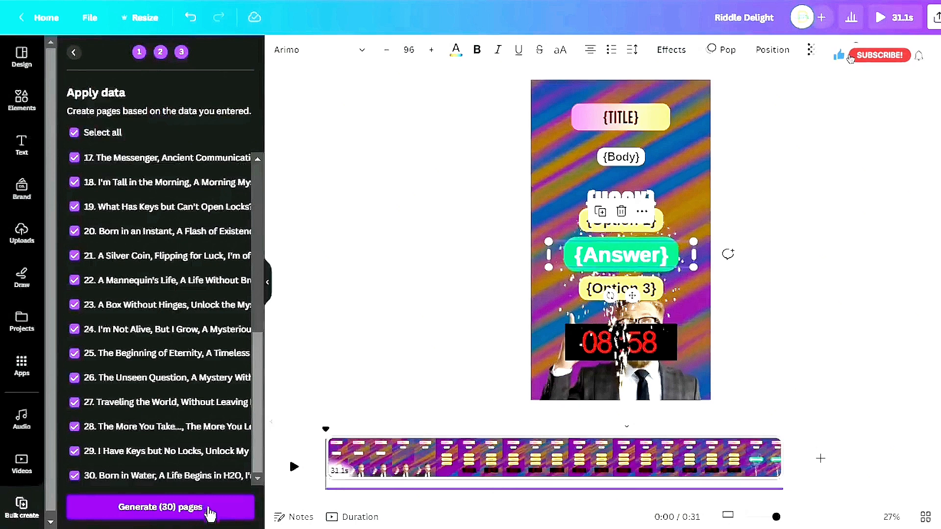
# Generate the 30 selected riddle pages from the bulk data
pyautogui.click(210, 510)
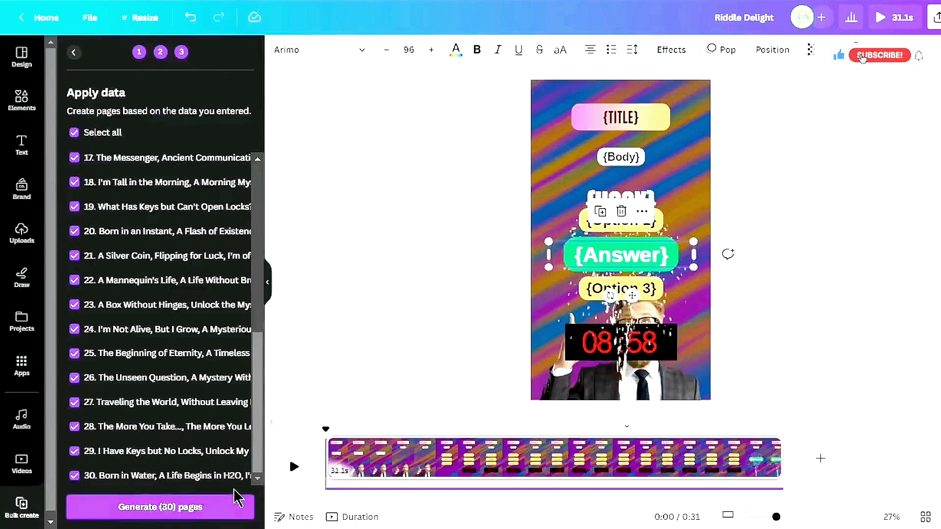
pyautogui.click(185, 508)
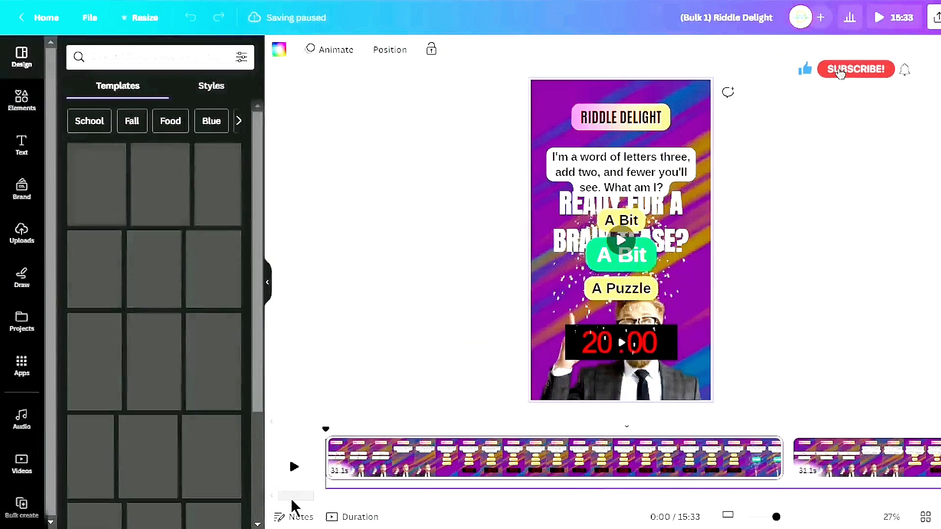
pyautogui.moveTo(336, 497); pyautogui.dragTo(427, 502)
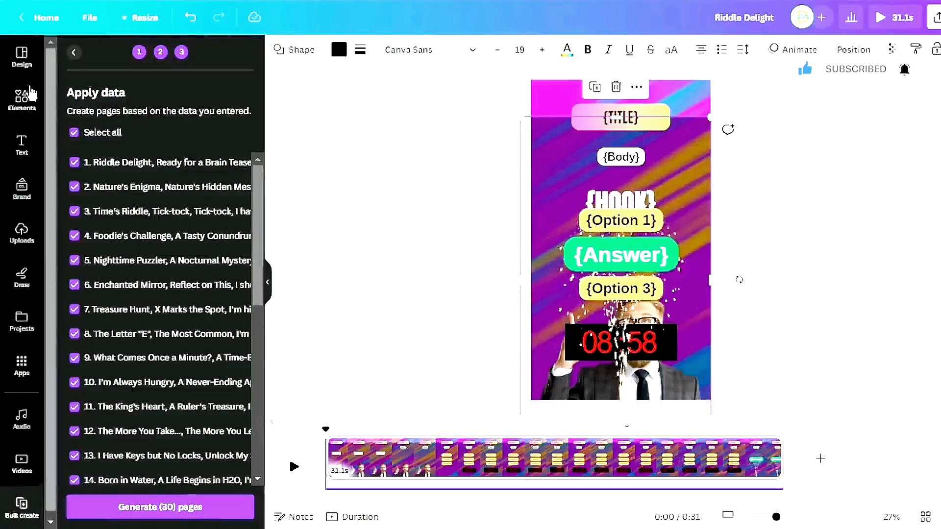
# Search the elements for "motion lines" videos and set a blue motion-lines video as the template background
pyautogui.click(19, 98)
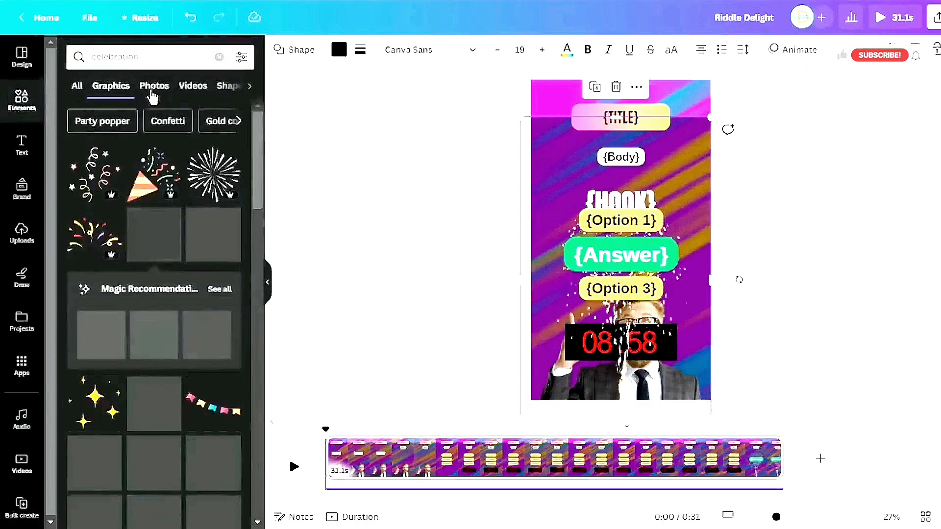
pyautogui.click(219, 58)
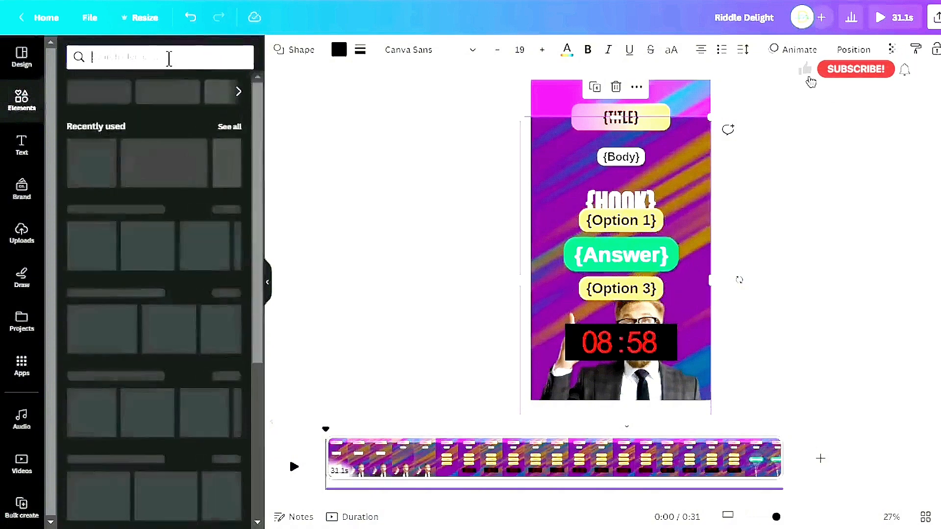
pyautogui.write('motion')
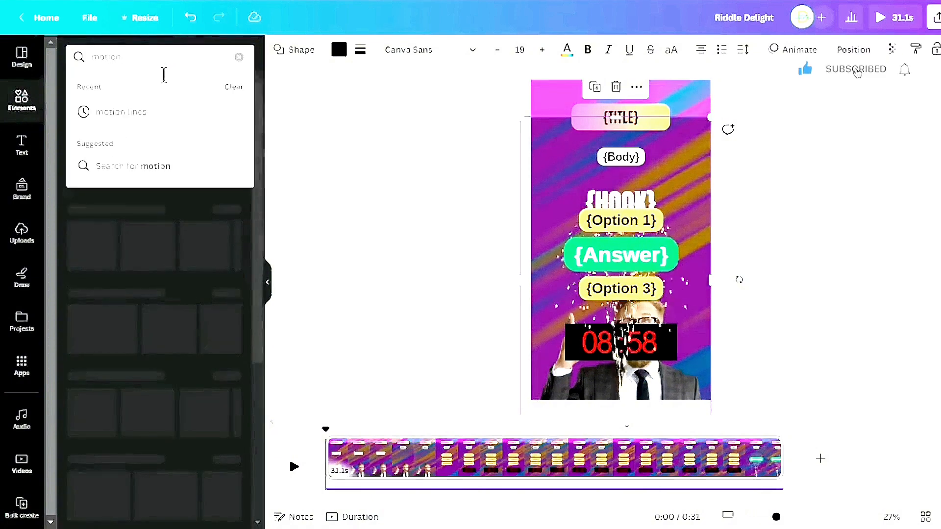
pyautogui.click(163, 126)
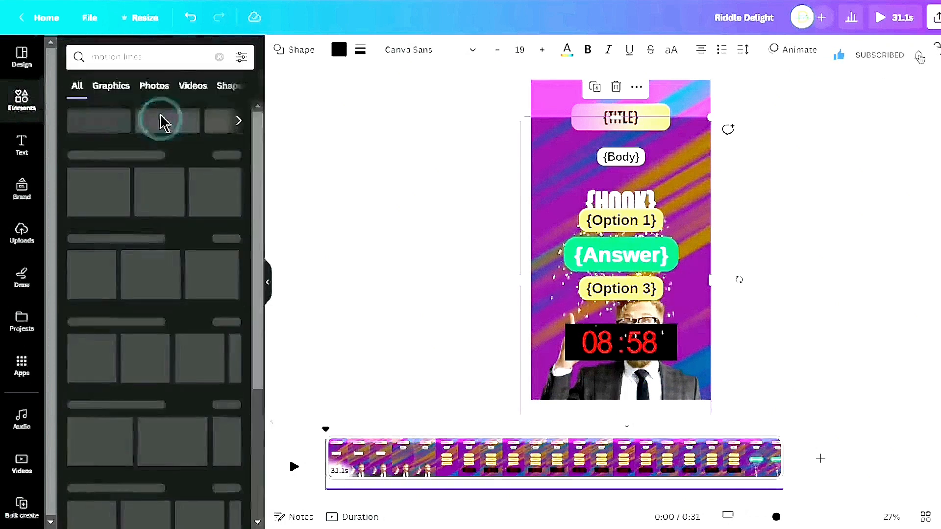
pyautogui.click(191, 86)
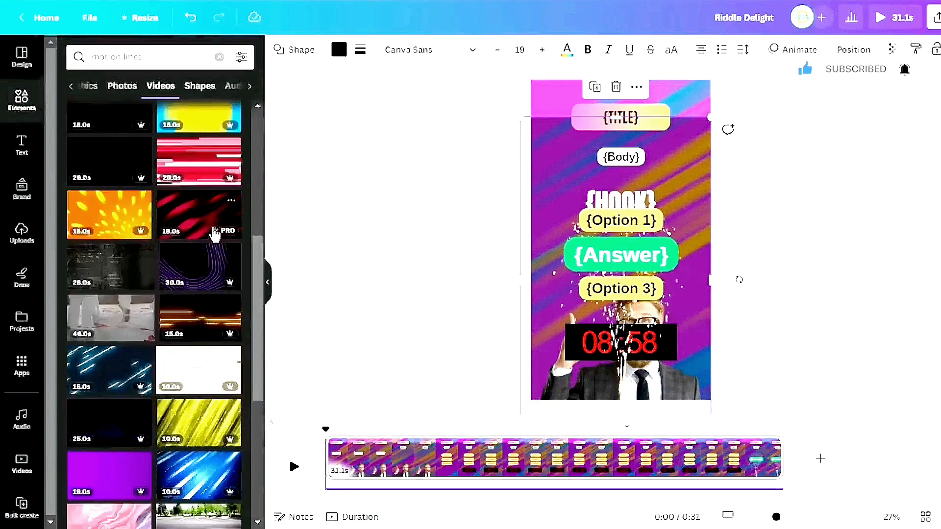
pyautogui.scroll(-4, 161, 378)
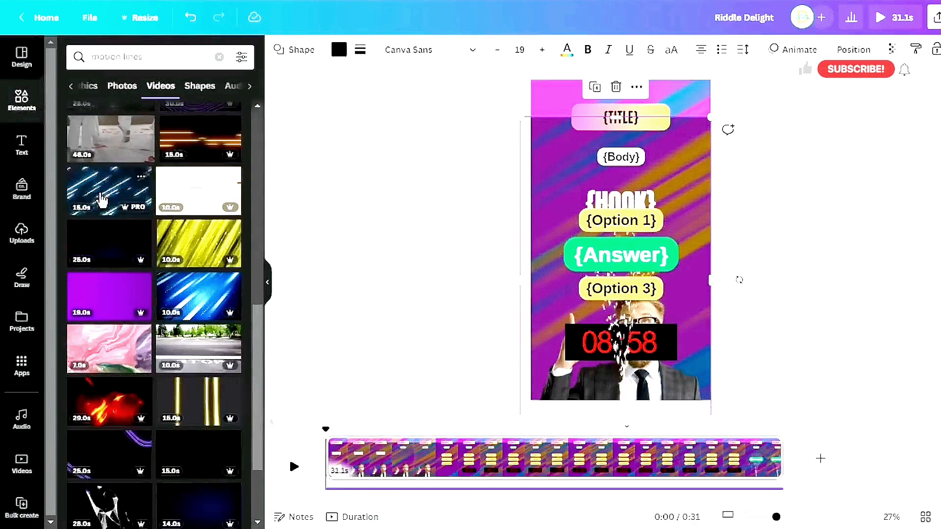
pyautogui.moveTo(108, 193); pyautogui.dragTo(542, 98)
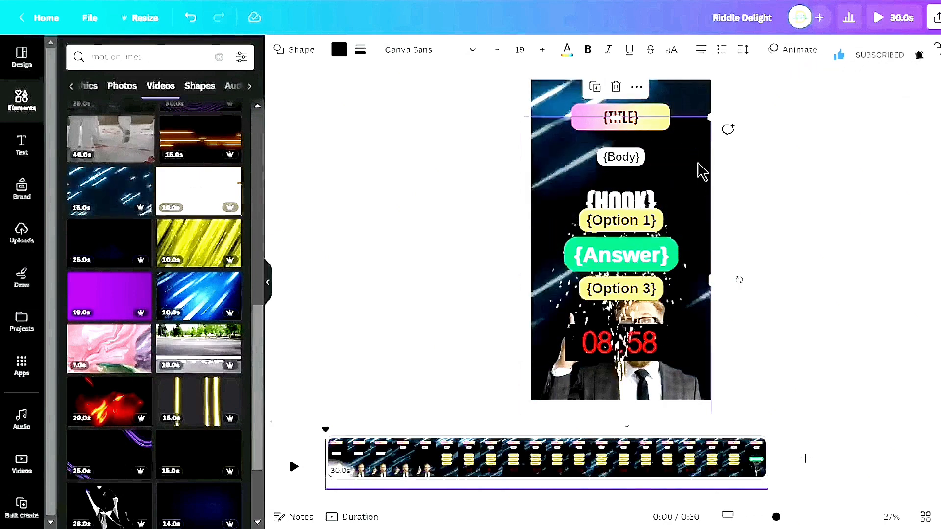
# Recolour the title badge with a teal-to-green gradient
pyautogui.moveTo(698, 161); pyautogui.dragTo(704, 124)
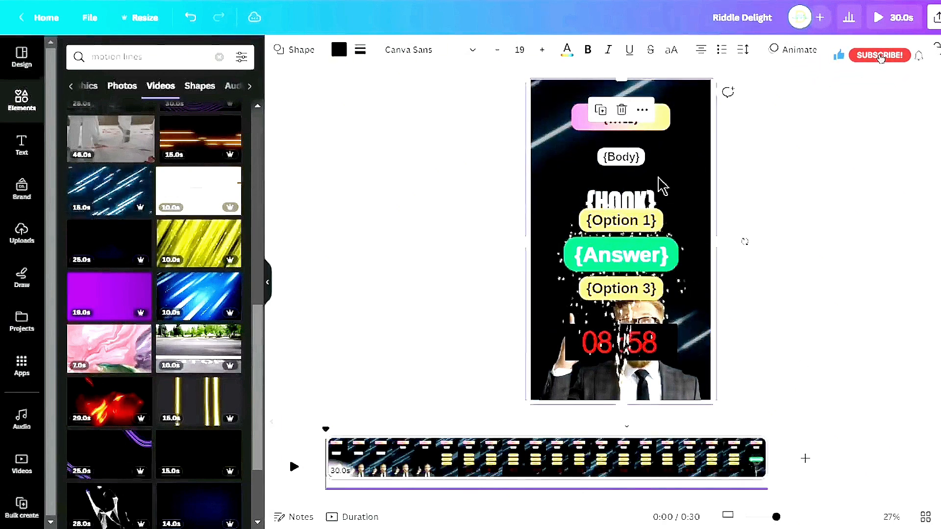
pyautogui.click(664, 118)
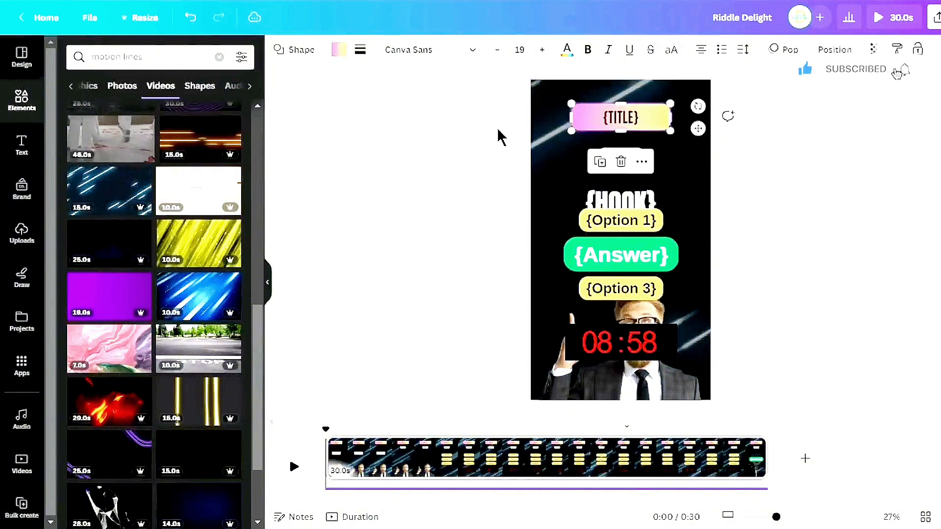
pyautogui.click(339, 55)
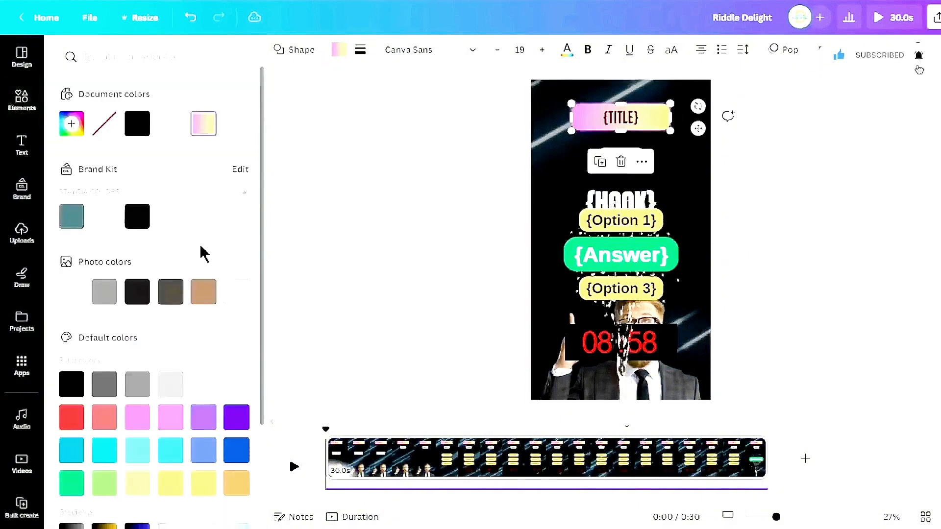
pyautogui.scroll(-3, 204, 252)
pyautogui.click(109, 469)
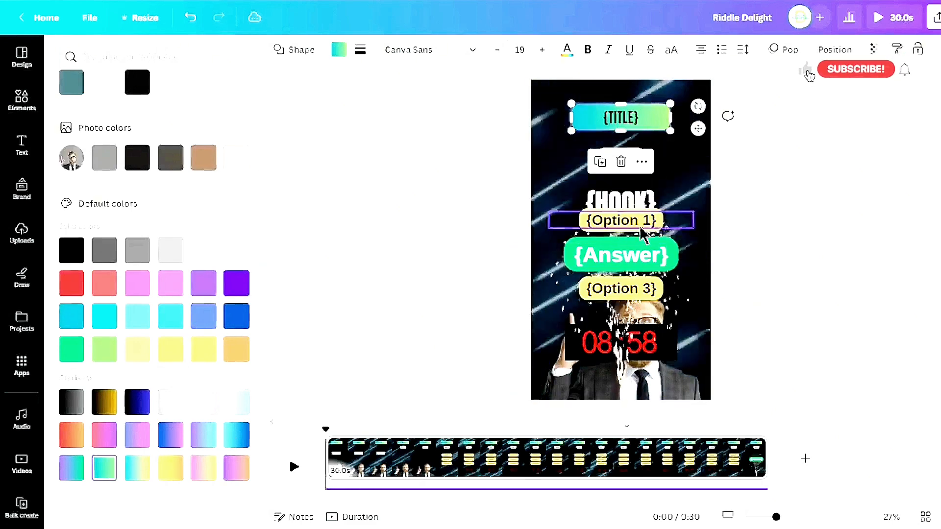
# Change the hook text colour to Coral red #ff5757
pyautogui.click(634, 197)
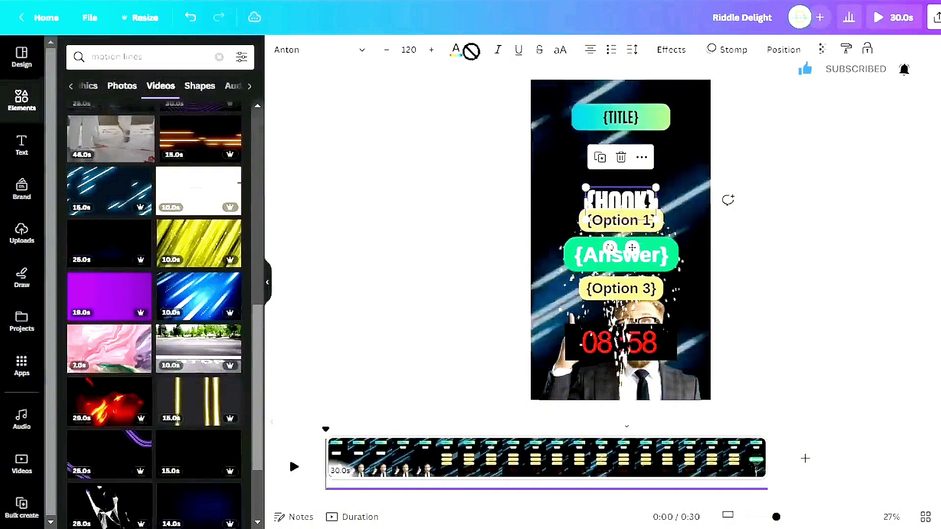
pyautogui.click(456, 50)
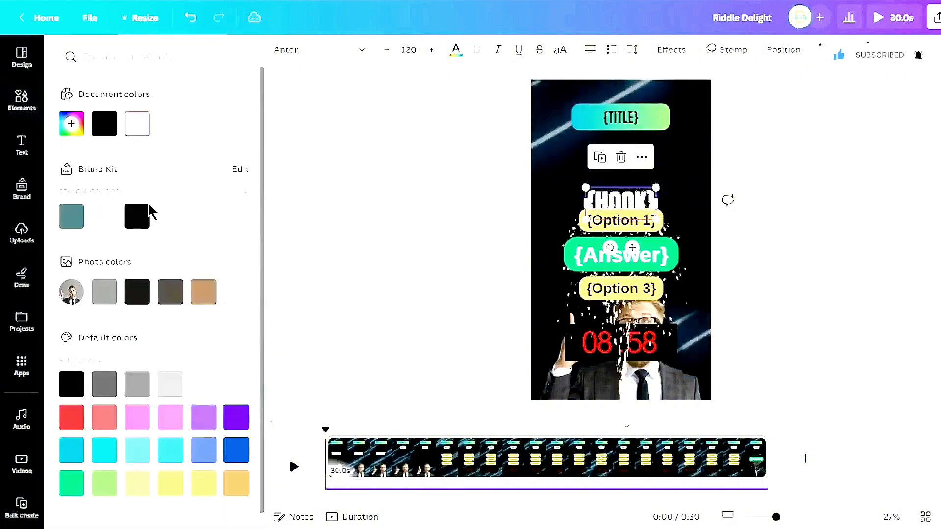
pyautogui.scroll(-1, 147, 212)
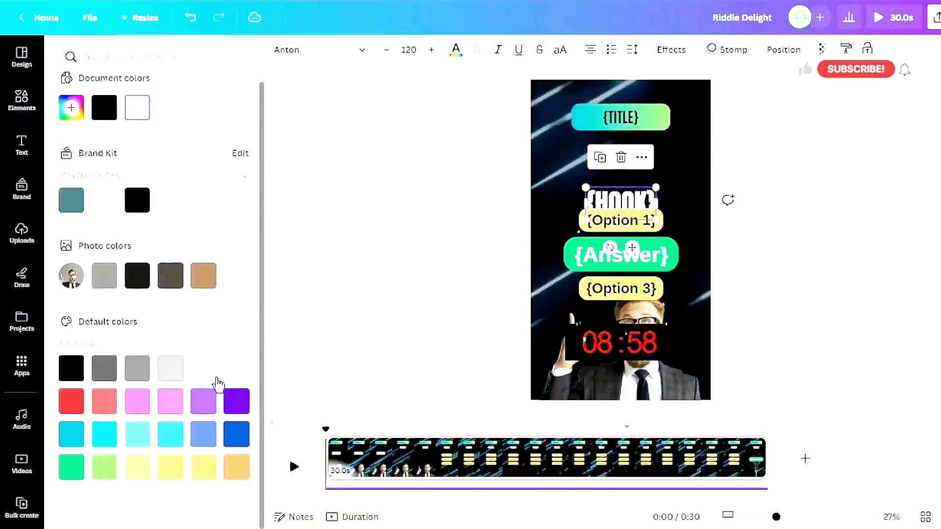
pyautogui.click(102, 411)
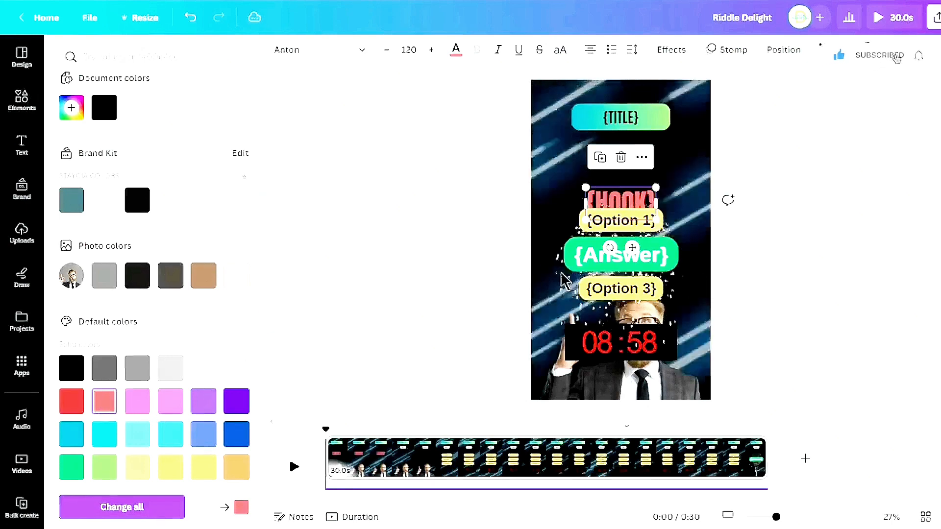
# Set the Option 1 text's background effect colour to pink
pyautogui.click(621, 230)
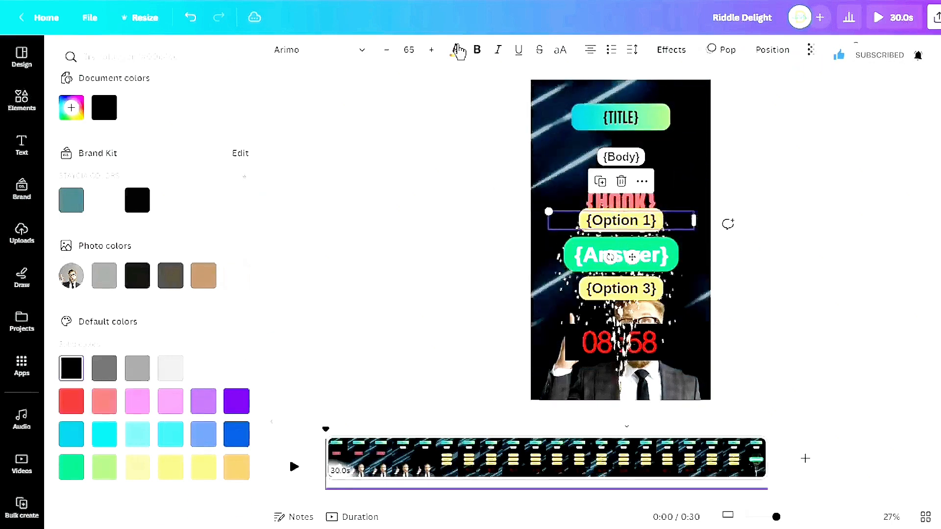
pyautogui.click(458, 50)
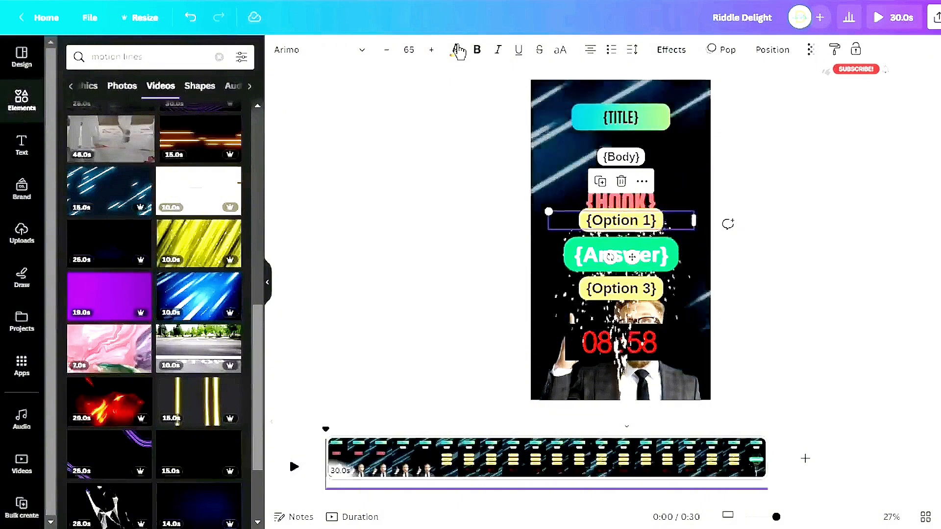
pyautogui.click(671, 50)
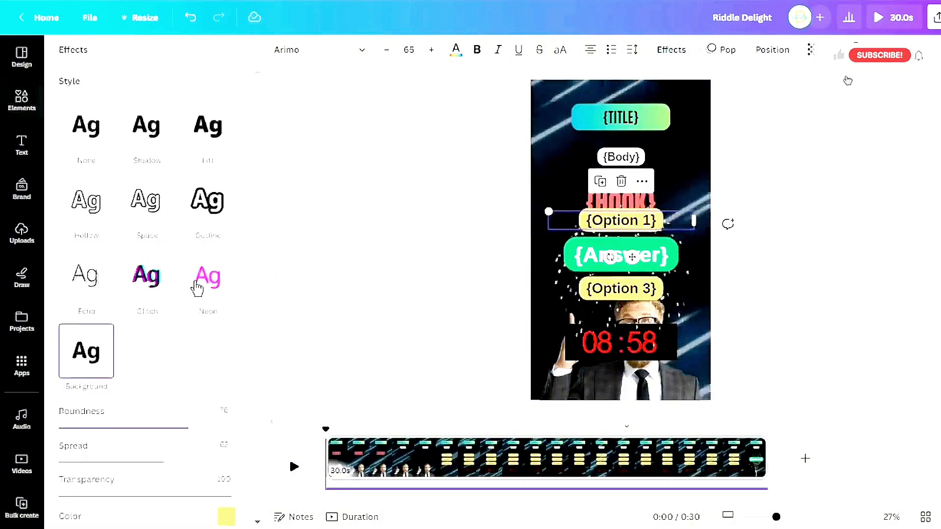
pyautogui.scroll(-3, 205, 319)
pyautogui.click(228, 406)
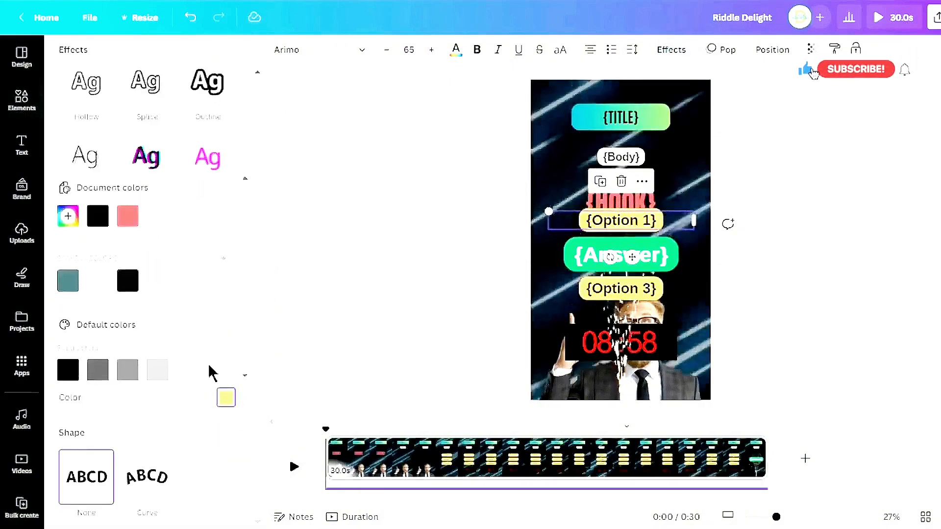
pyautogui.scroll(-2, 201, 353)
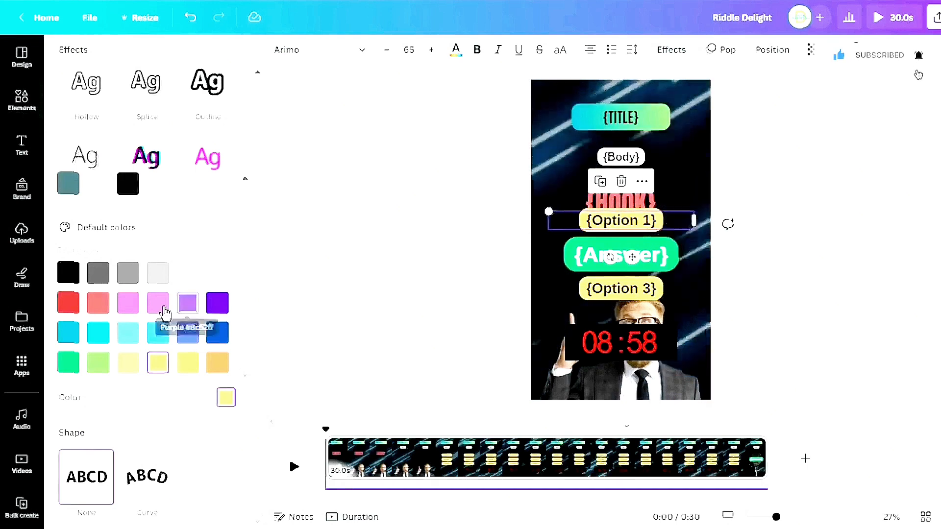
pyautogui.click(126, 310)
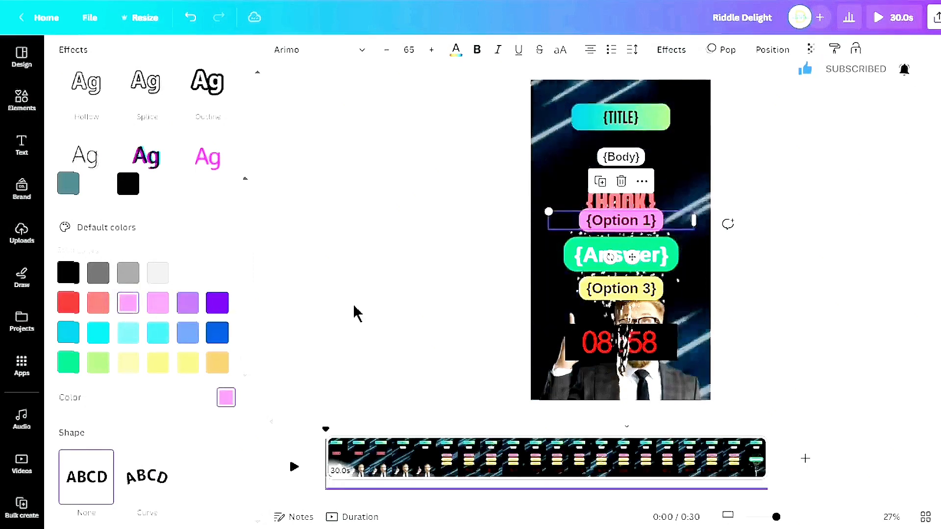
# Set the Option 3 text's background effect colour to the same pink
pyautogui.click(636, 296)
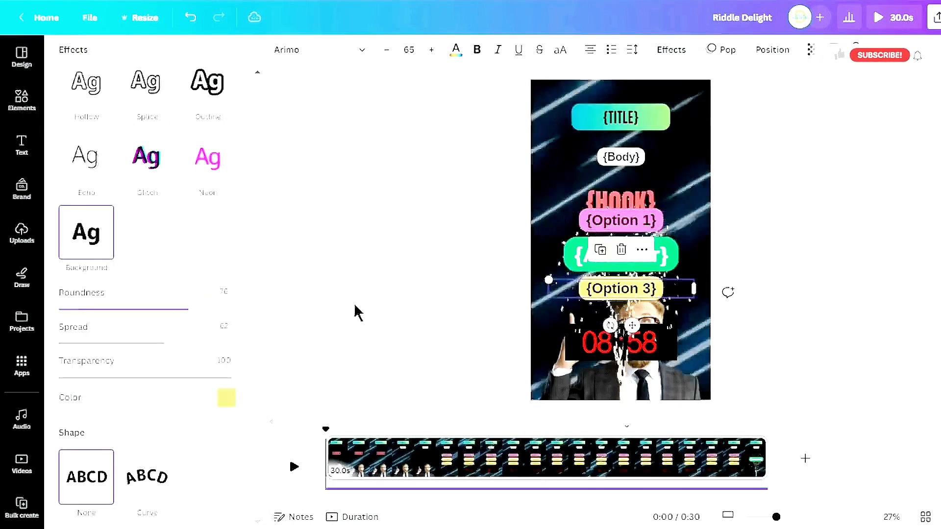
pyautogui.click(224, 398)
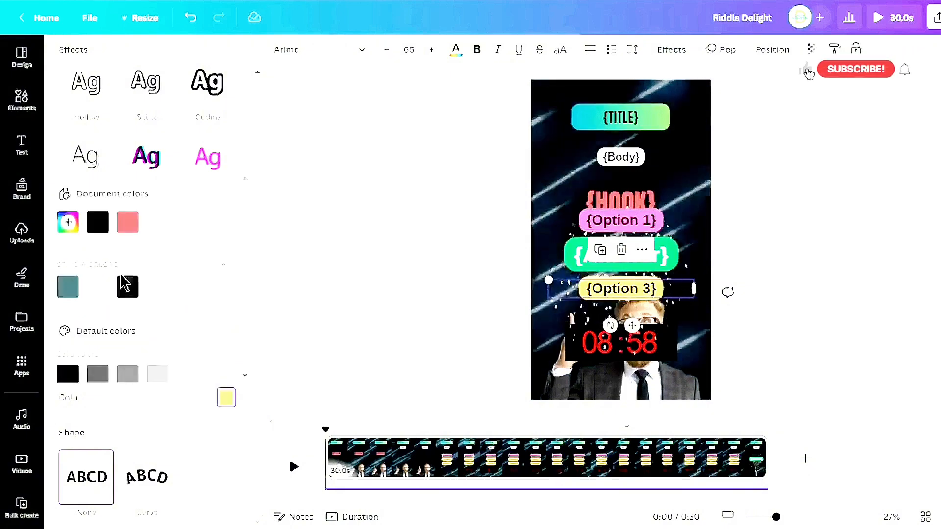
pyautogui.scroll(-2, 142, 262)
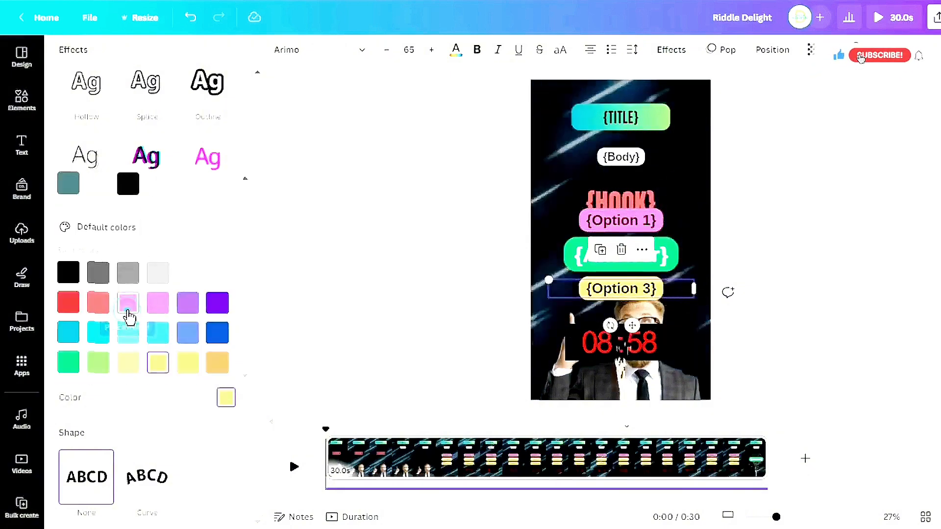
pyautogui.click(128, 308)
# Change the answer badge's background effect colour to purple
pyautogui.click(669, 263)
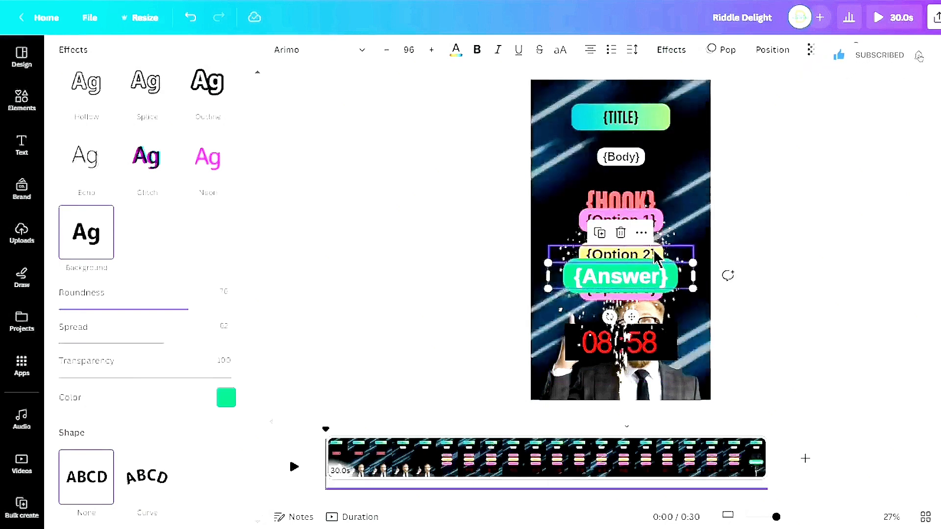
pyautogui.click(226, 398)
pyautogui.click(188, 303)
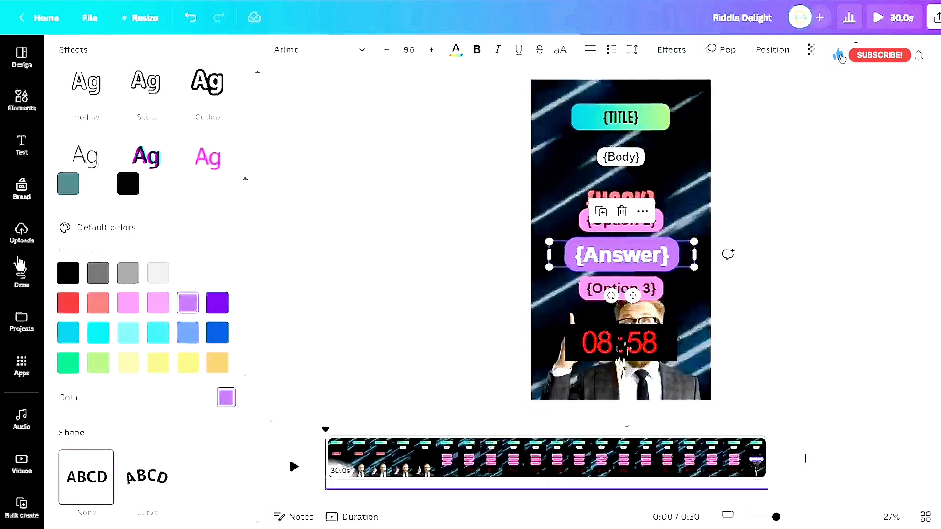
# Open Bulk create, choose to enter data manually, and clear the sample table
pyautogui.click(22, 504)
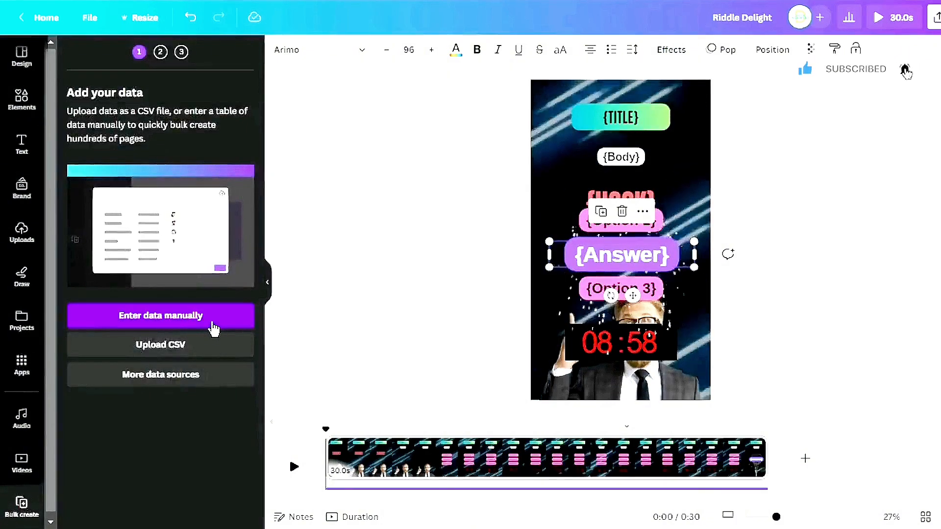
pyautogui.click(213, 328)
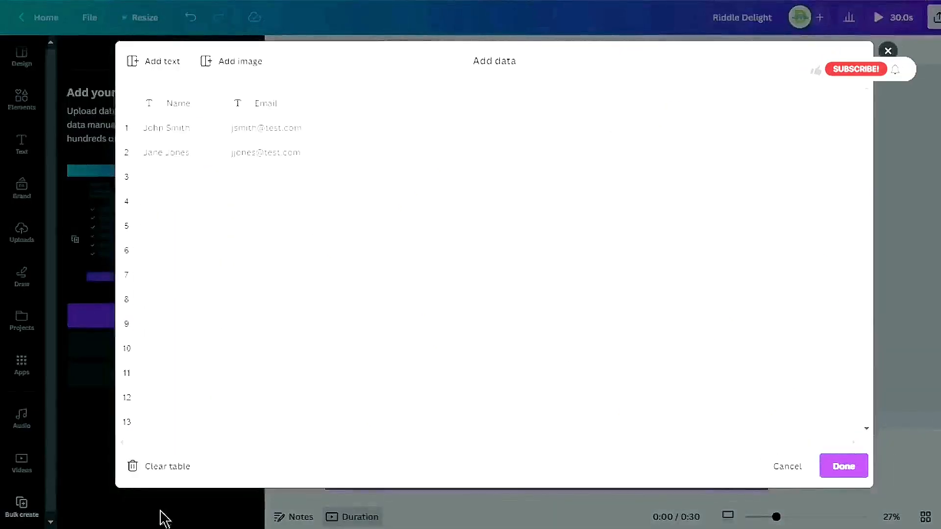
pyautogui.click(169, 466)
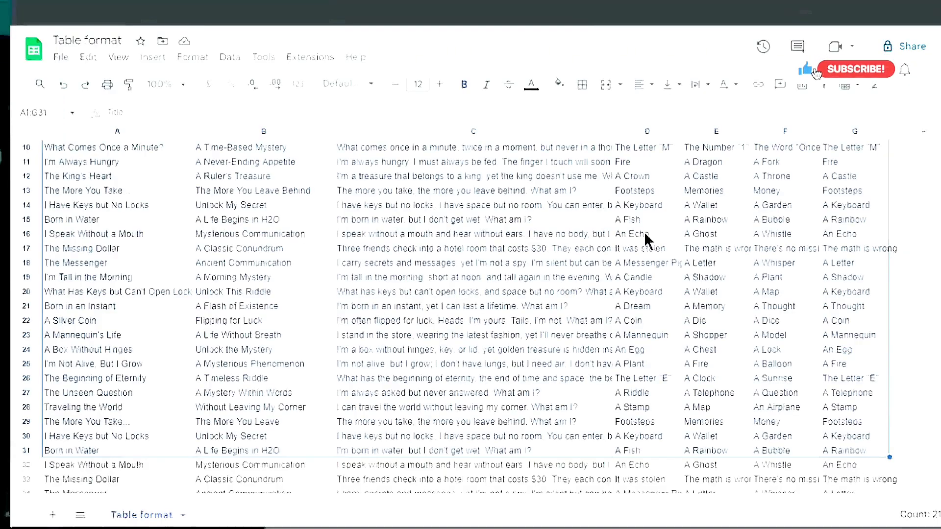
# Switch to the Table format spreadsheet and copy the selected riddle range A1:G31
pyautogui.scroll(-5, 261, 250)
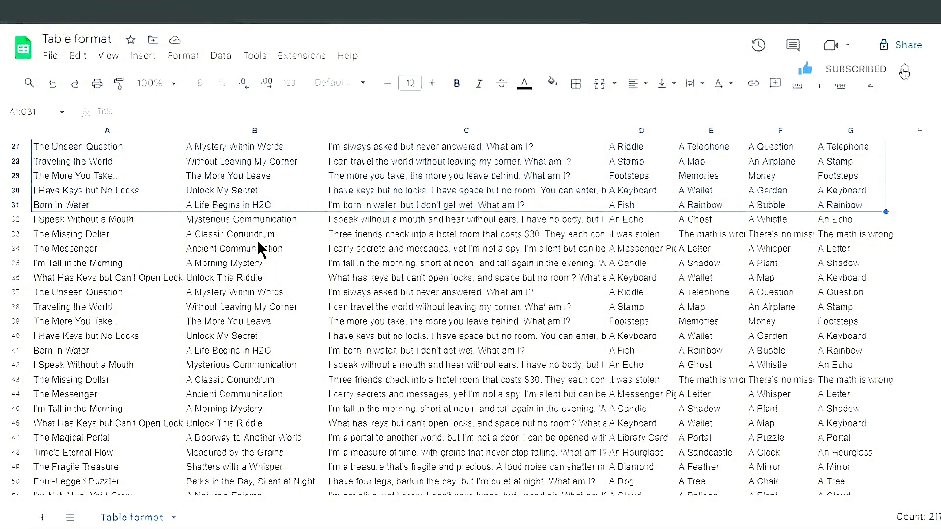
pyautogui.hotkey('ctrl', 'c')
# Select spreadsheet rows 32 to 61 of the riddle data and copy them
pyautogui.click(85, 224)
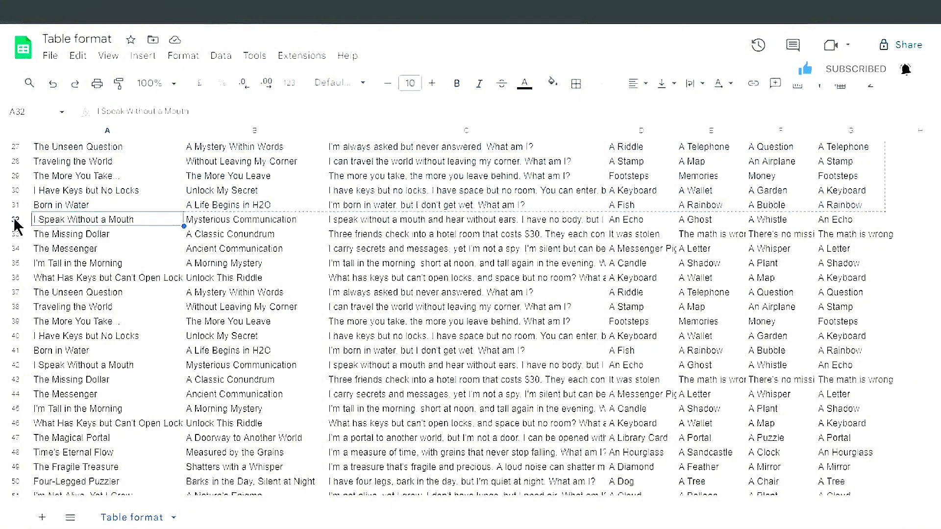
pyautogui.moveTo(15, 226); pyautogui.dragTo(851, 420)
pyautogui.scroll(-2, 815, 451)
pyautogui.scroll(-4, 813, 447)
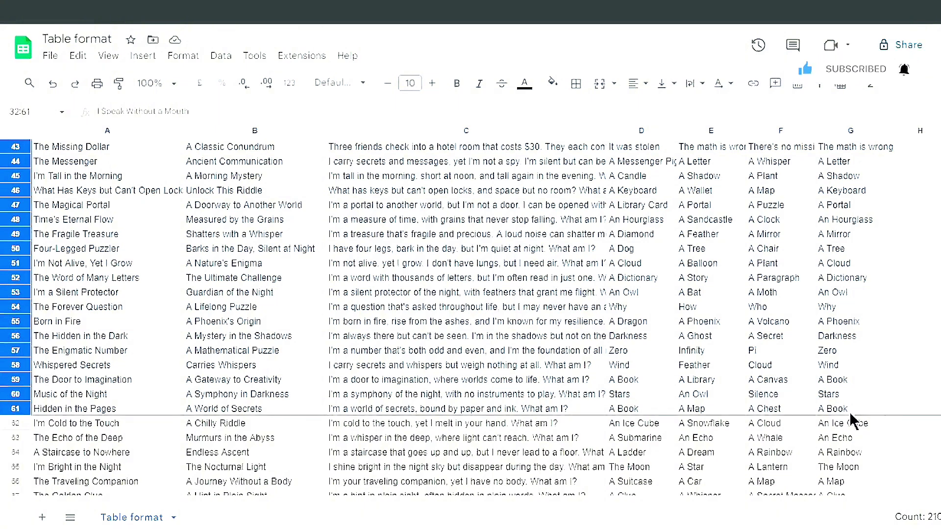
pyautogui.rightClick(648, 282)
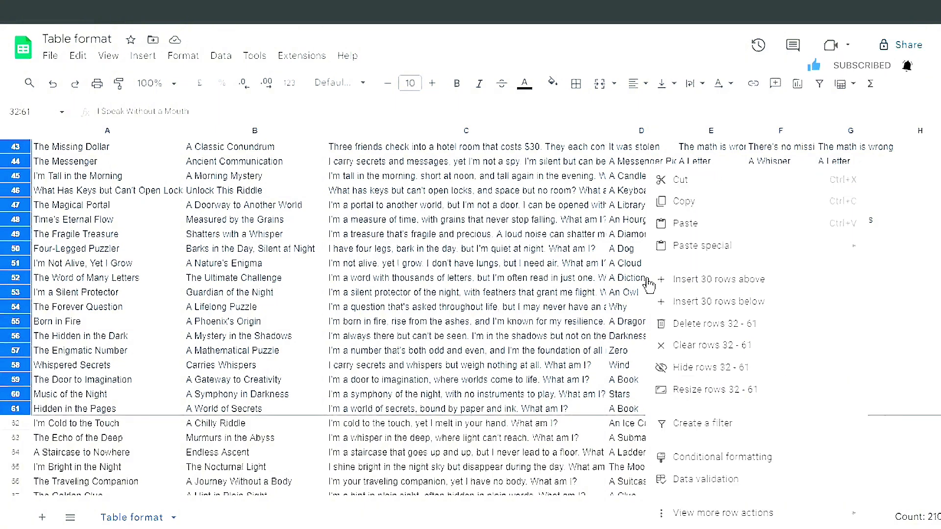
pyautogui.click(696, 209)
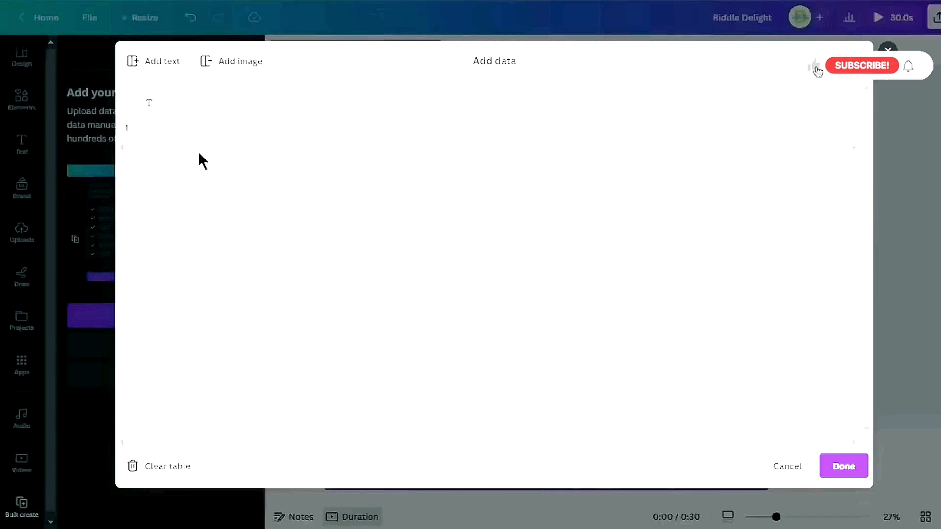
# Paste the copied riddle rows into the first cell of the bulk create data table
pyautogui.click(179, 129)
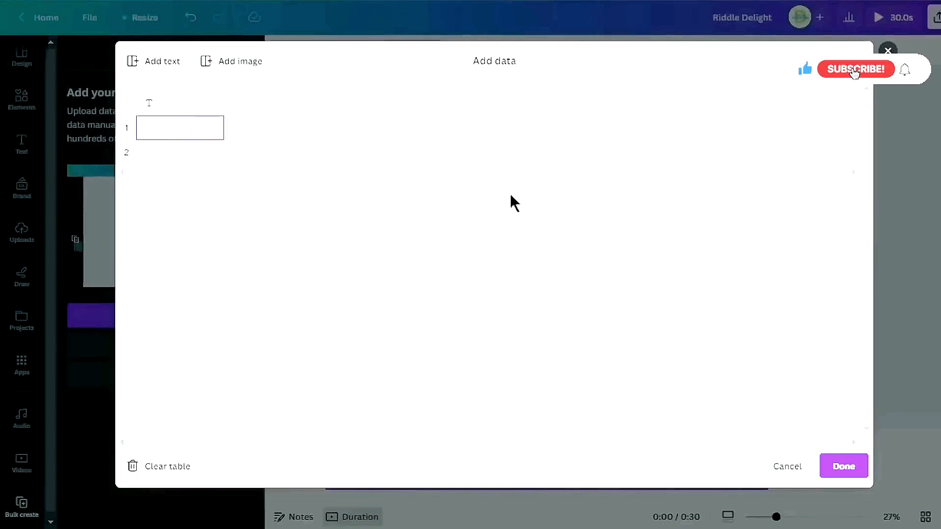
pyautogui.hotkey('ctrl', 'v')
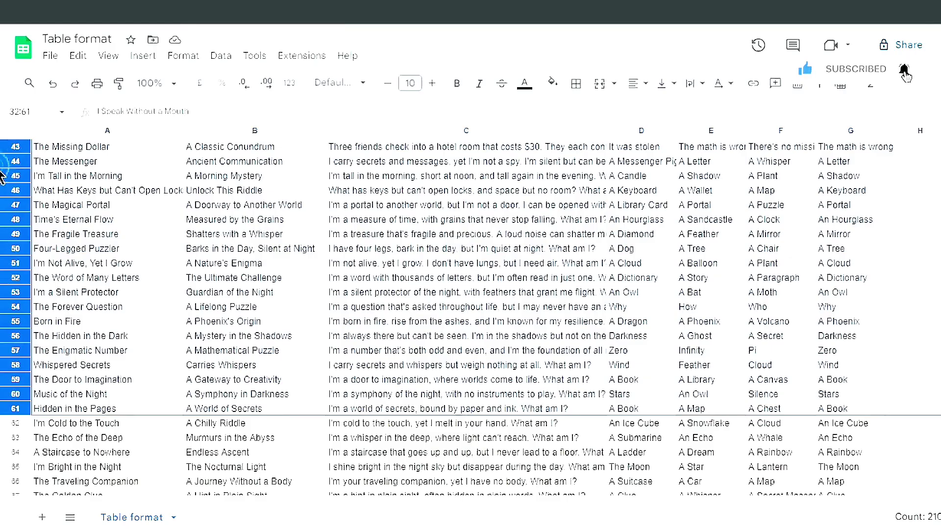
# Select the spreadsheet's header row, Title through Answer, and copy it
pyautogui.scroll(14, 324, 204)
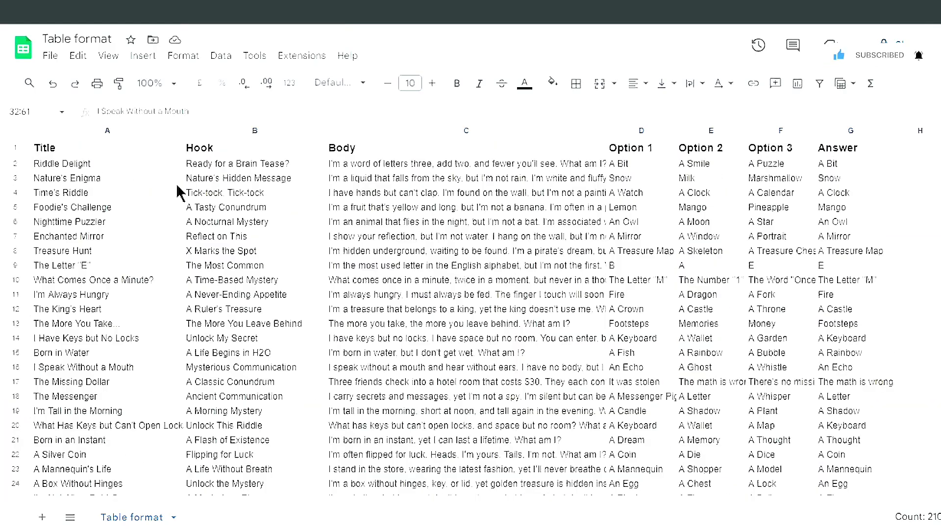
pyautogui.click(14, 149)
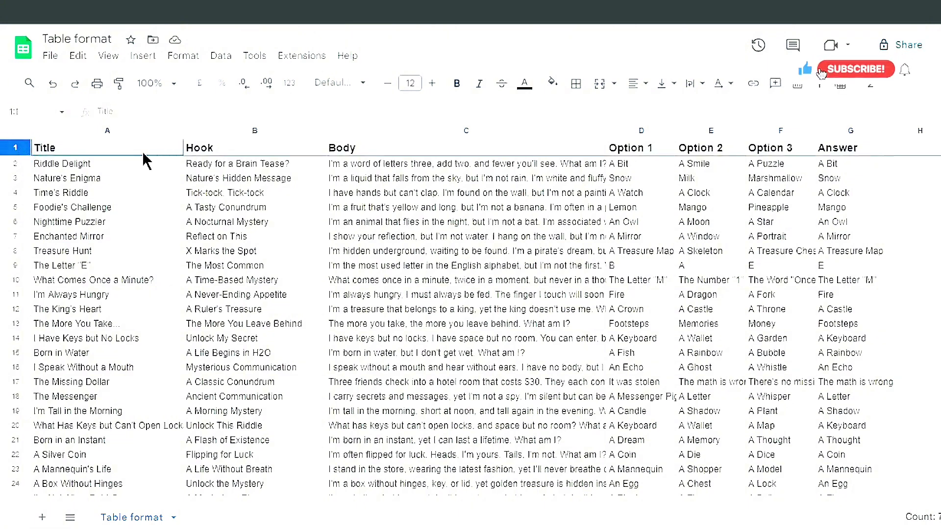
pyautogui.moveTo(84, 149); pyautogui.dragTo(477, 154)
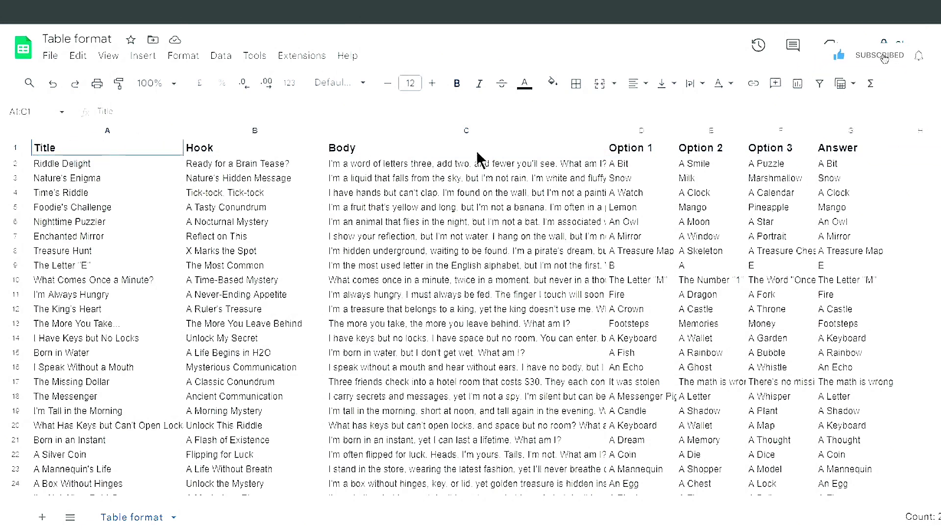
pyautogui.rightClick(845, 148)
pyautogui.click(885, 126)
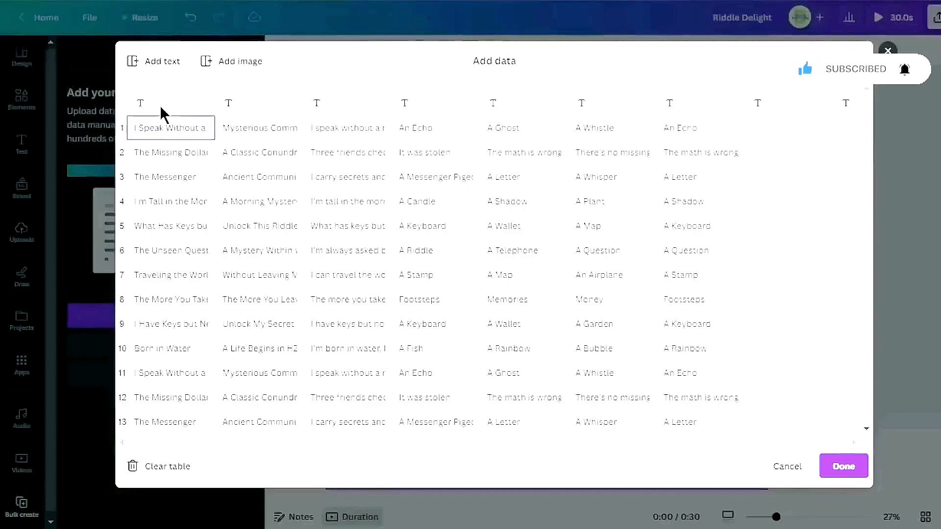
# Paste the headers into the data table's column header row and confirm the data
pyautogui.click(159, 104)
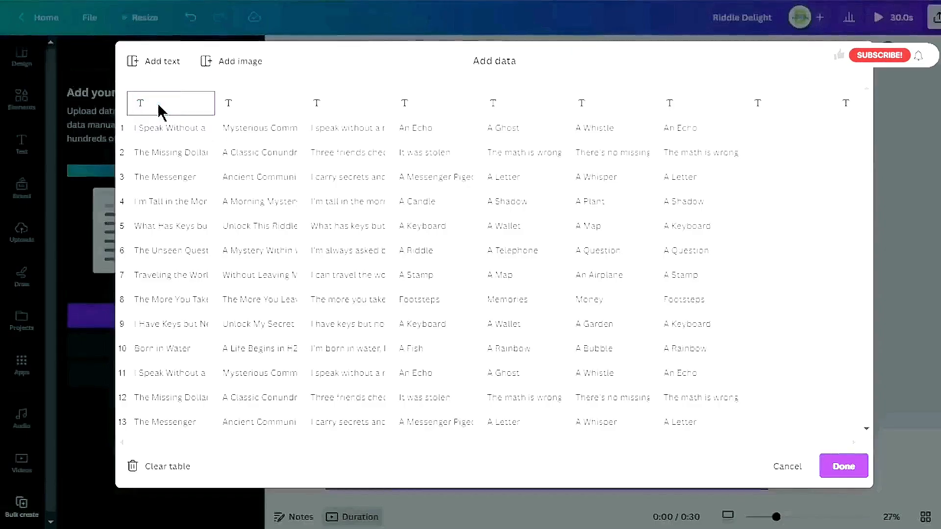
pyautogui.hotkey('ctrl', 'v')
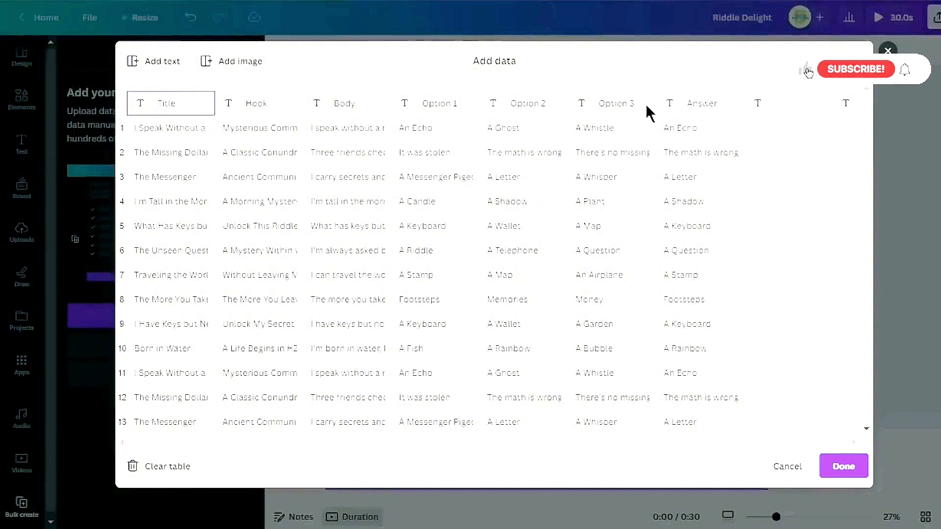
pyautogui.scroll(-5, 539, 274)
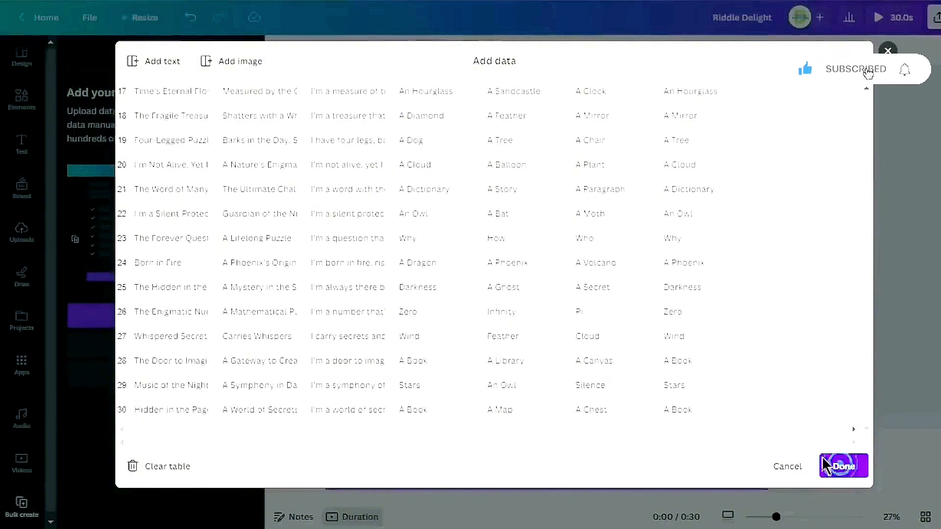
pyautogui.click(843, 466)
# Review the seven connected data fields and continue to generate the bulk designs
pyautogui.scroll(-3, 174, 243)
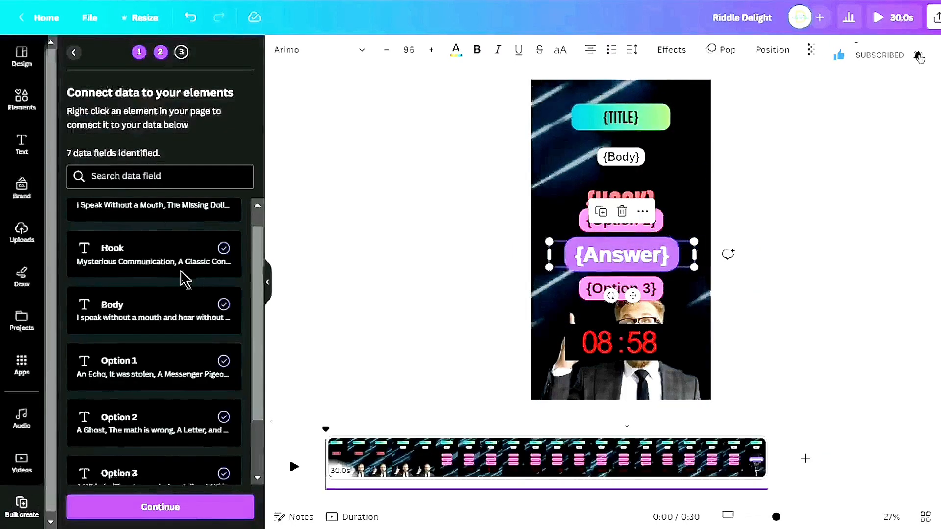
pyautogui.scroll(3, 183, 336)
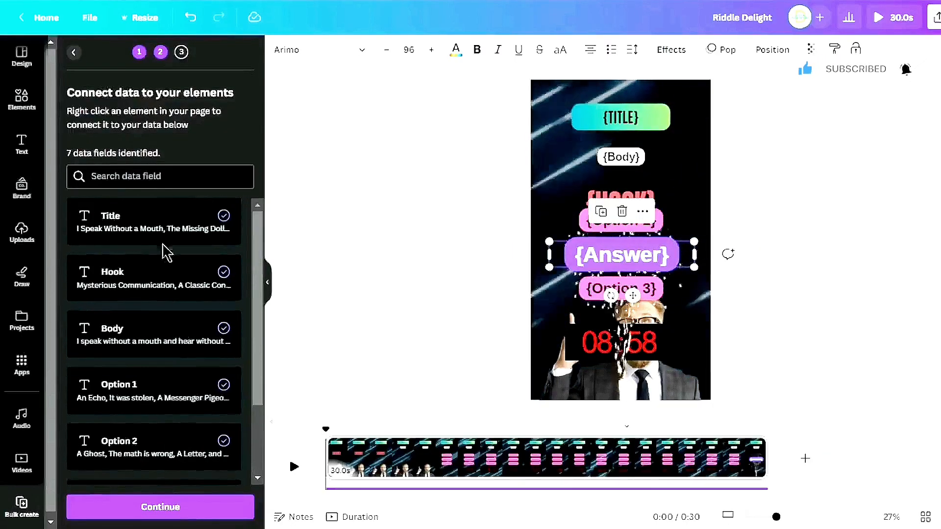
pyautogui.scroll(-3, 183, 336)
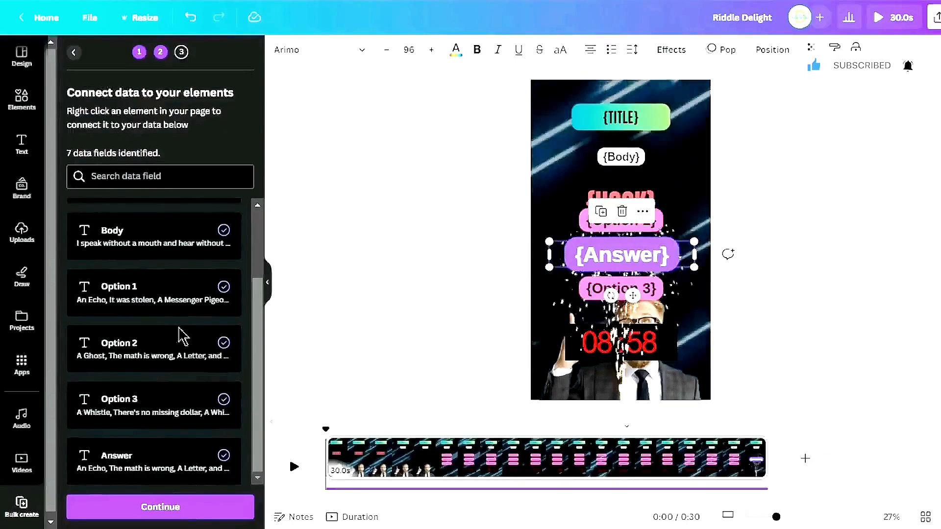
pyautogui.click(152, 506)
# Download all pages of the bulk design as MP4 video, with pages saved as separate files
pyautogui.scroll(-5, 171, 206)
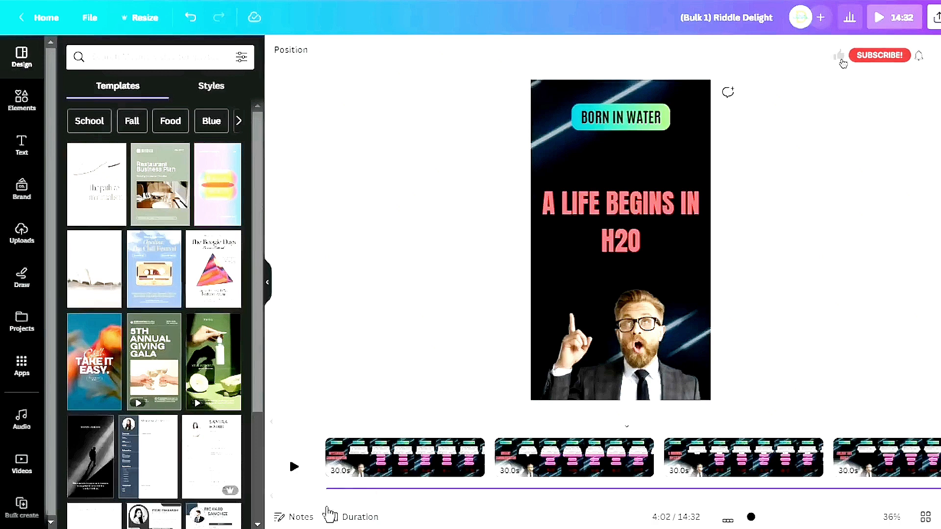
pyautogui.moveTo(360, 499); pyautogui.dragTo(537, 497)
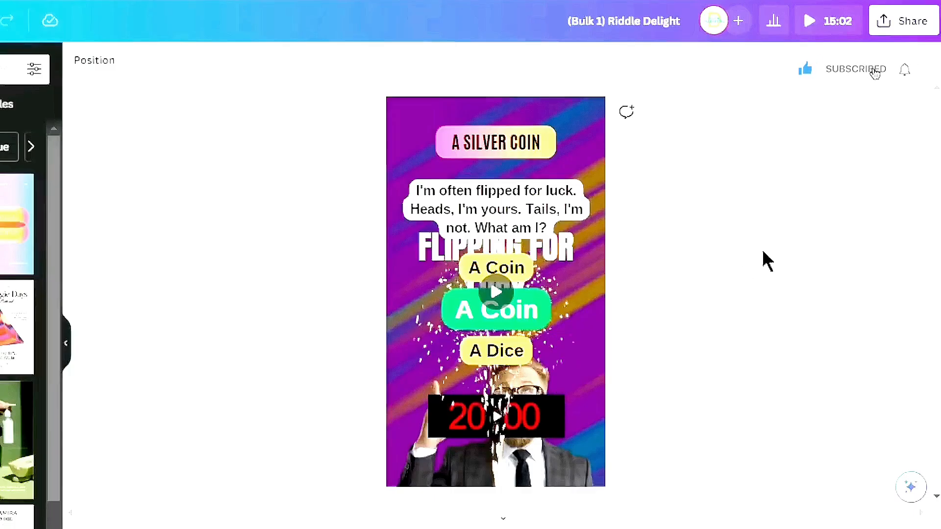
pyautogui.click(899, 23)
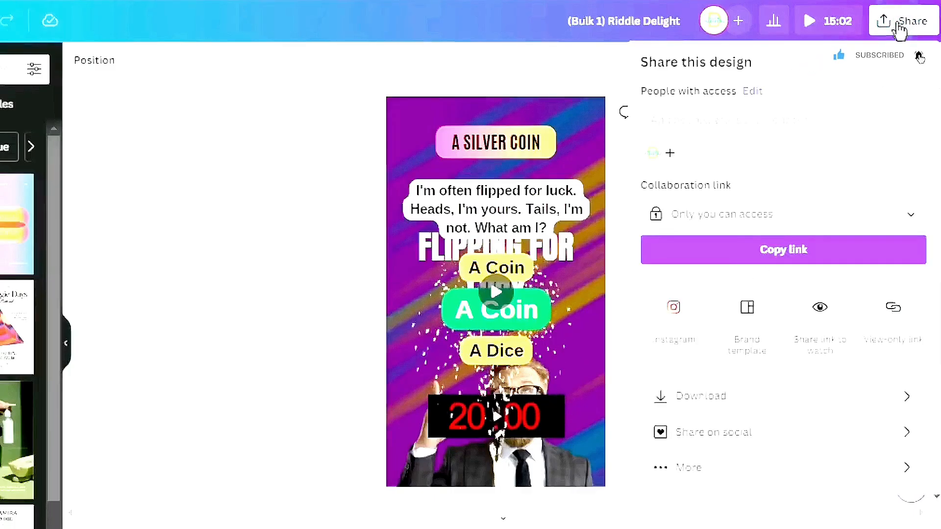
pyautogui.click(709, 392)
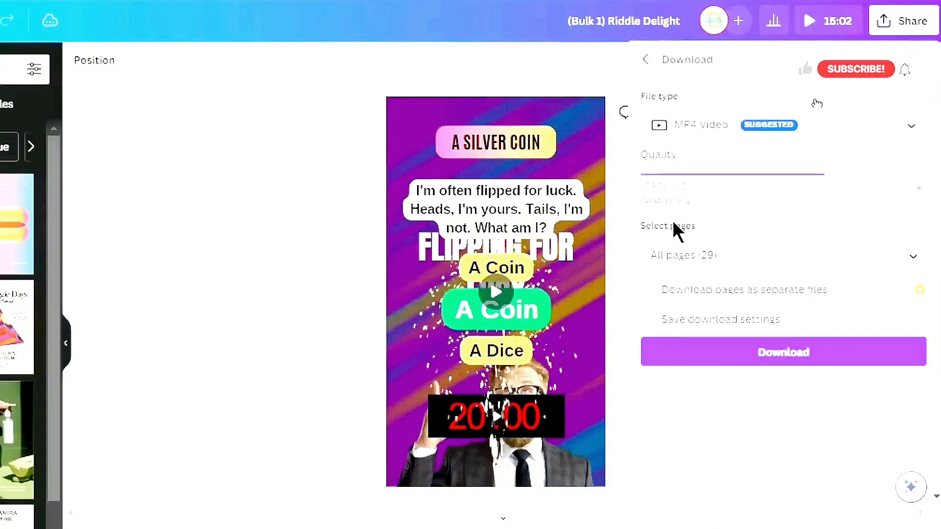
pyautogui.click(650, 292)
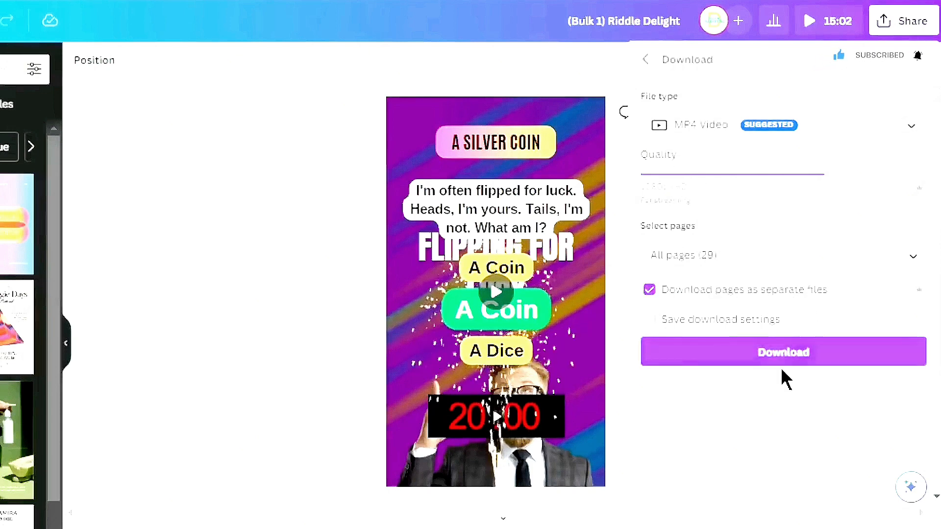
pyautogui.click(806, 364)
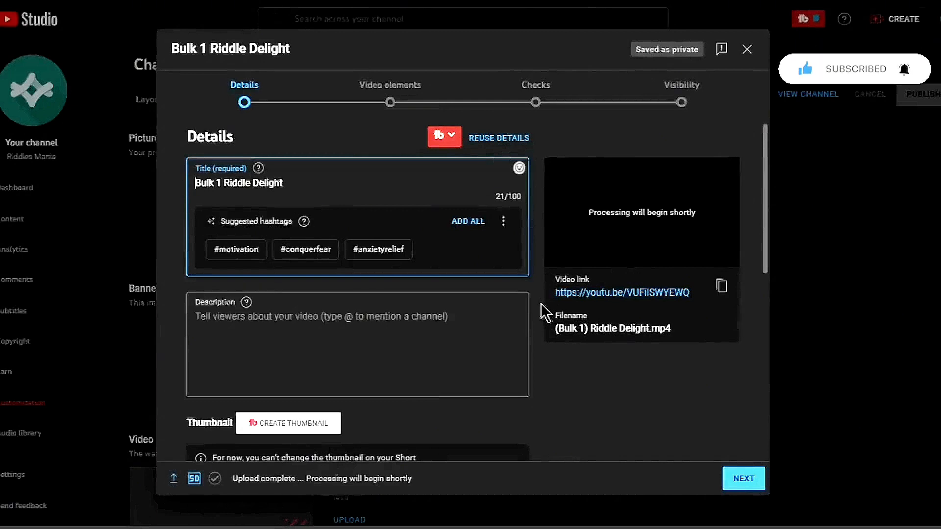
pyautogui.scroll(-8, 544, 313)
pyautogui.scroll(5, 544, 314)
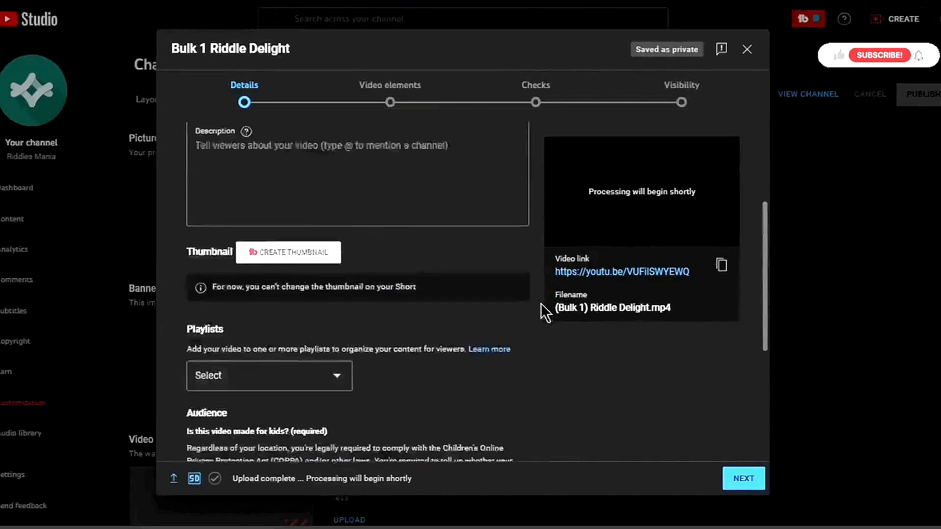
pyautogui.scroll(3, 544, 314)
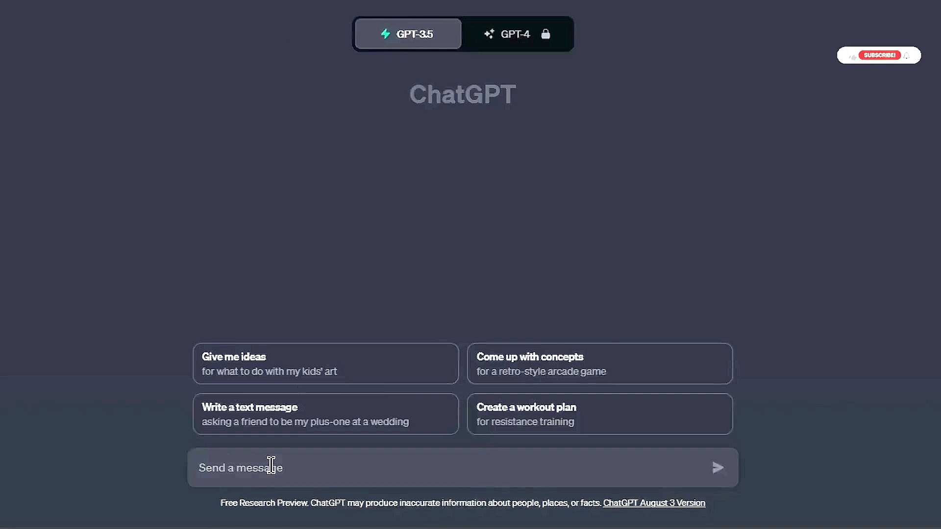
# Paste a prompt asking ChatGPT for a captivating, SEO-friendly title, description and tags for a riddle YouTube Short, and send it
pyautogui.rightClick(272, 466)
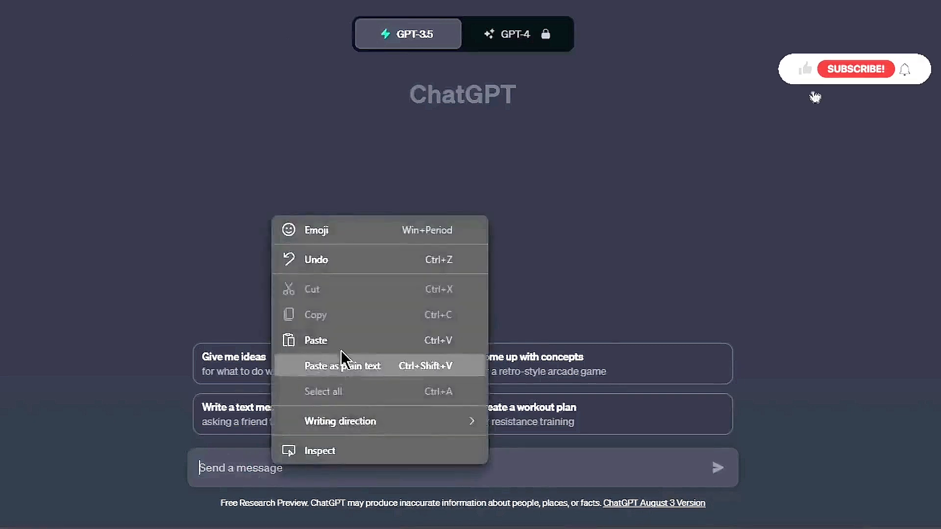
pyautogui.click(341, 351)
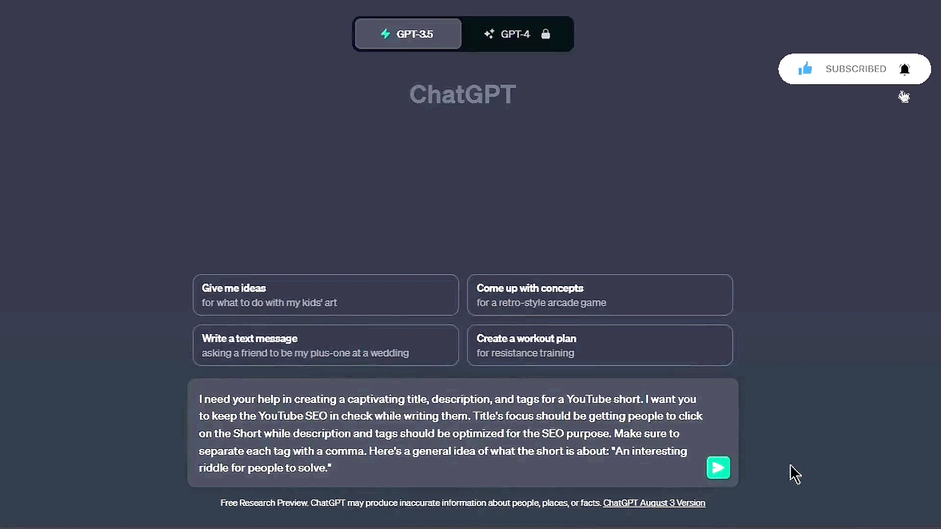
pyautogui.click(718, 470)
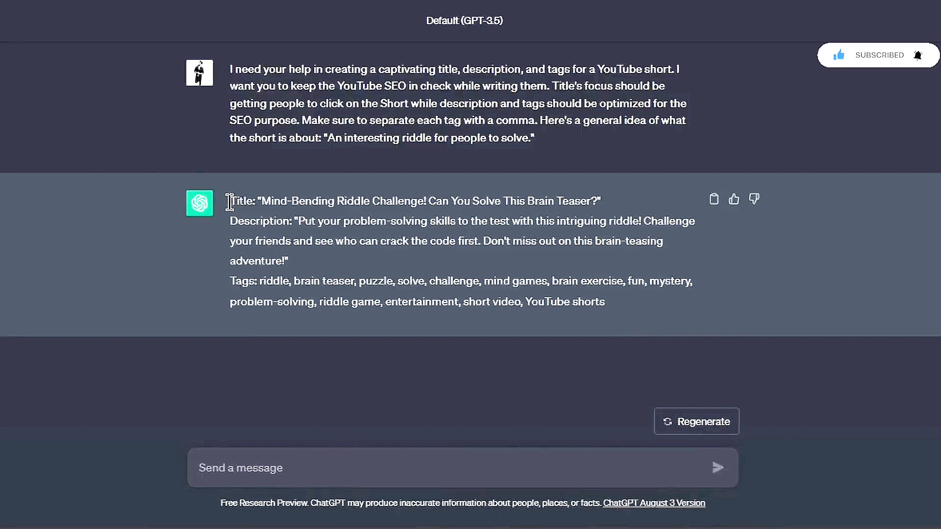
# Copy the suggested title text from ChatGPT's reply
pyautogui.moveTo(230, 201); pyautogui.dragTo(676, 331)
pyautogui.click(650, 308)
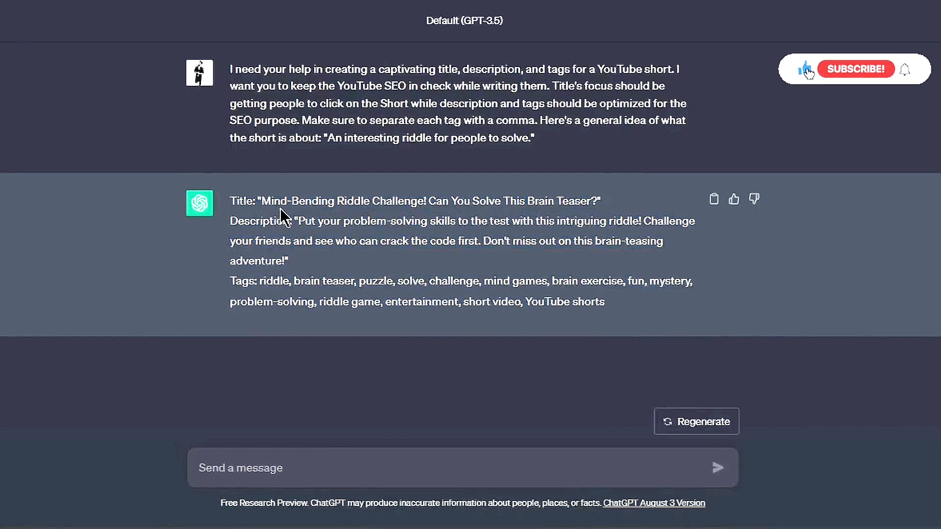
pyautogui.moveTo(261, 201); pyautogui.dragTo(596, 197)
pyautogui.rightClick(565, 198)
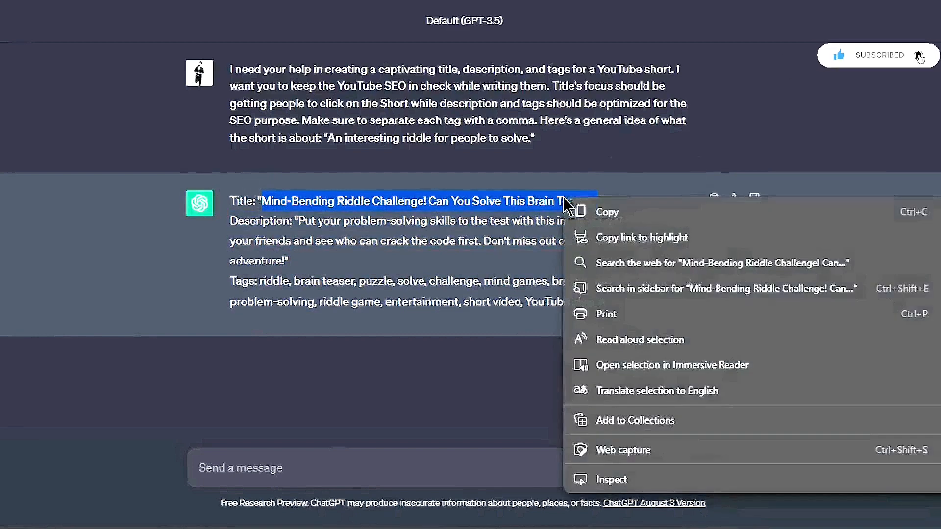
pyautogui.click(620, 215)
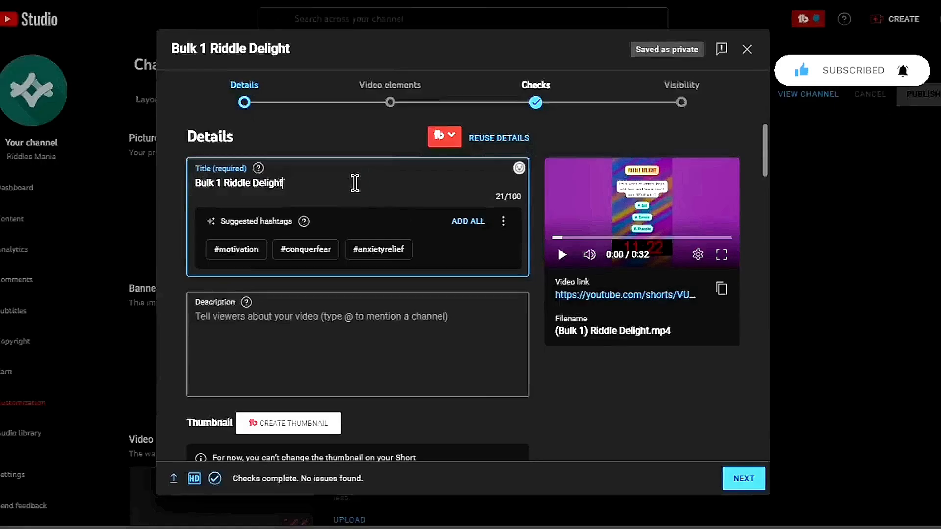
# Replace the YouTube video title with the copied title and append the hashtag #riddles
pyautogui.tripleClick(355, 182)
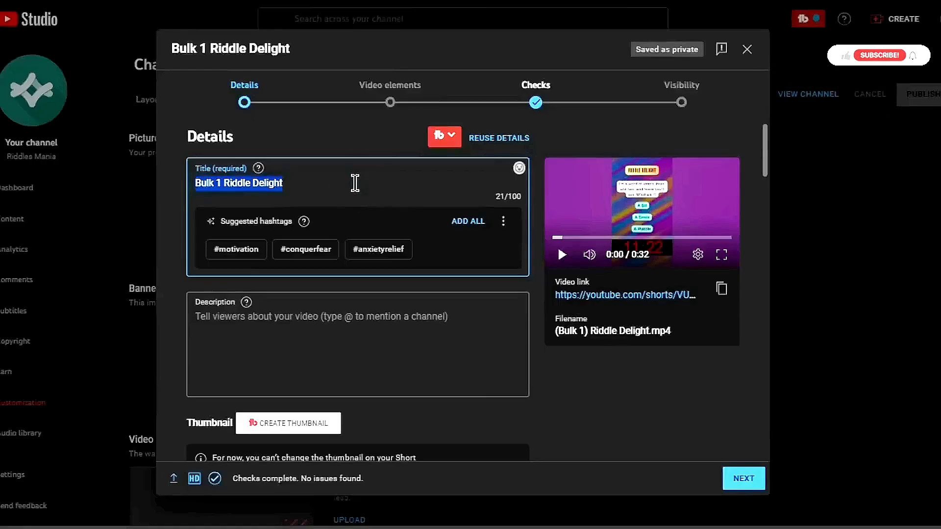
pyautogui.hotkey('ctrl', 'v')
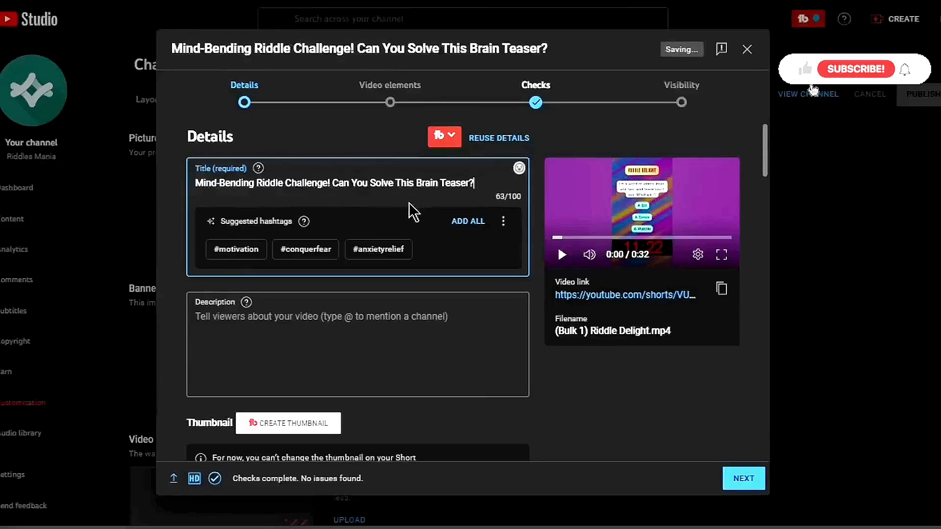
pyautogui.write('#')
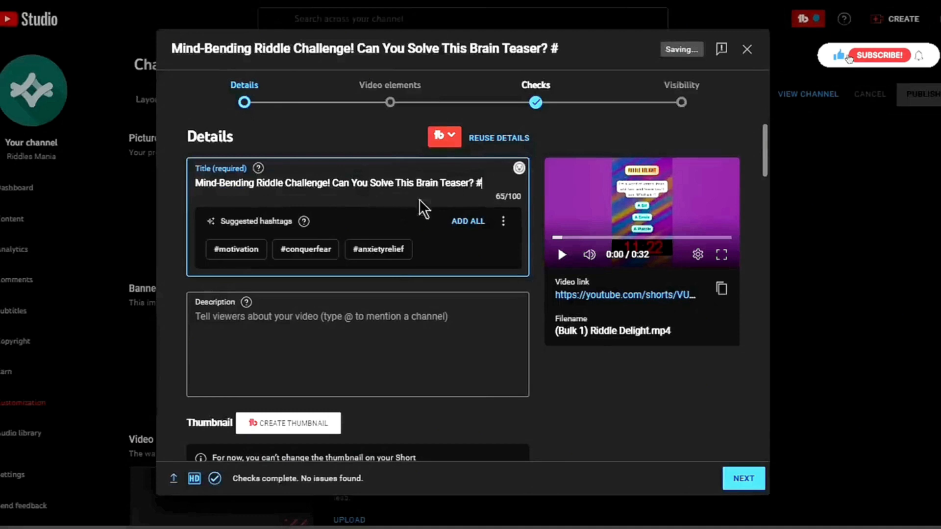
pyautogui.write('r')
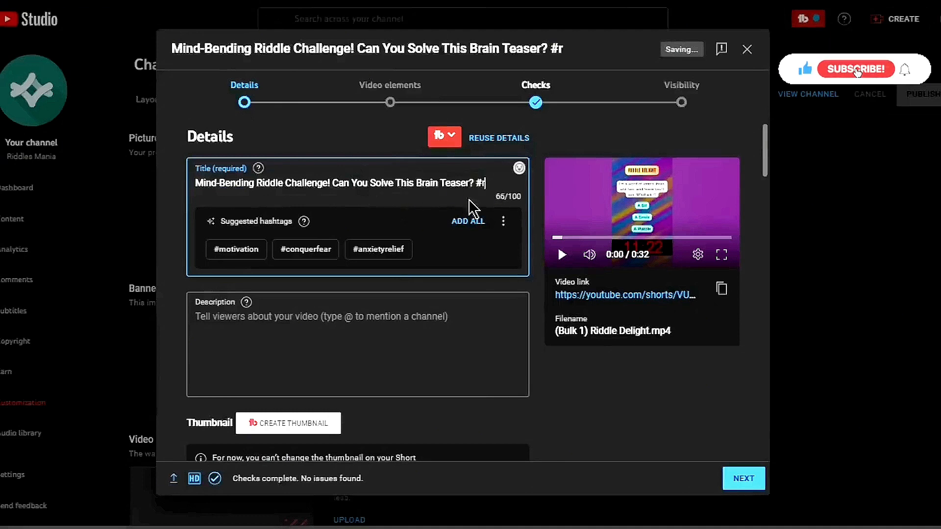
pyautogui.write('iddles')
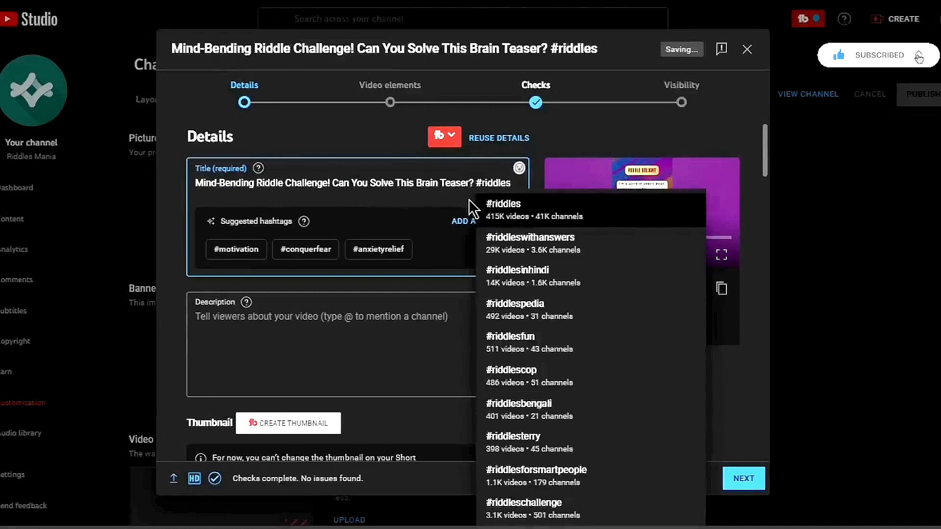
# Accept the #riddles hashtag suggestion, then paste ChatGPT's suggested description into the video's description field
pyautogui.click(502, 203)
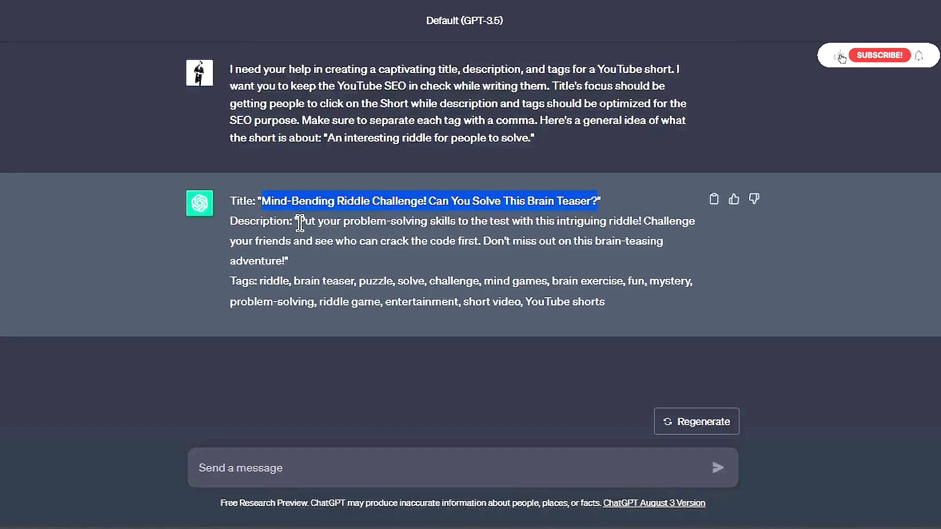
pyautogui.moveTo(299, 223); pyautogui.dragTo(288, 265)
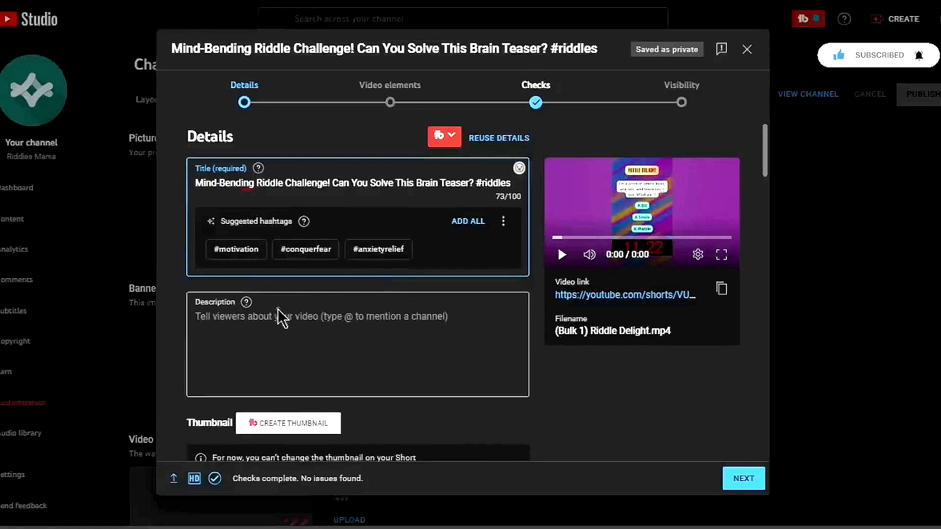
pyautogui.click(277, 309)
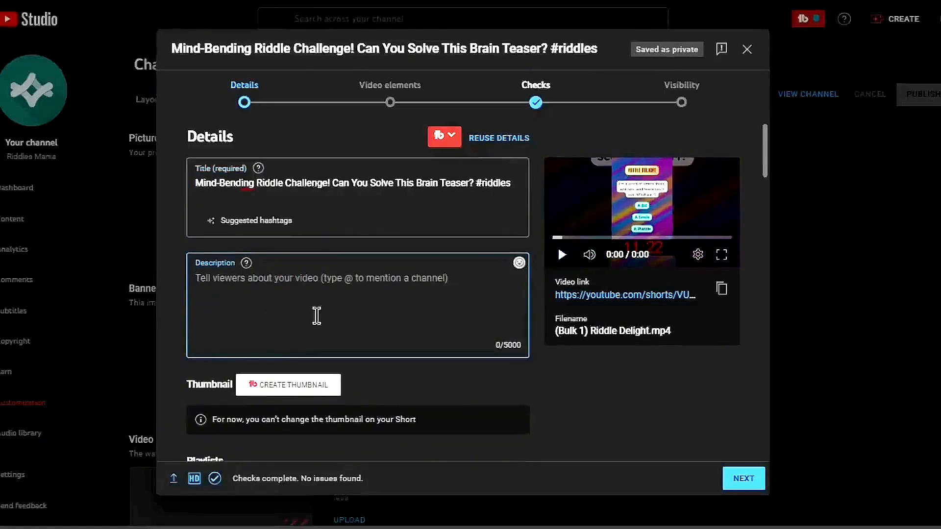
pyautogui.hotkey('ctrl', 'v')
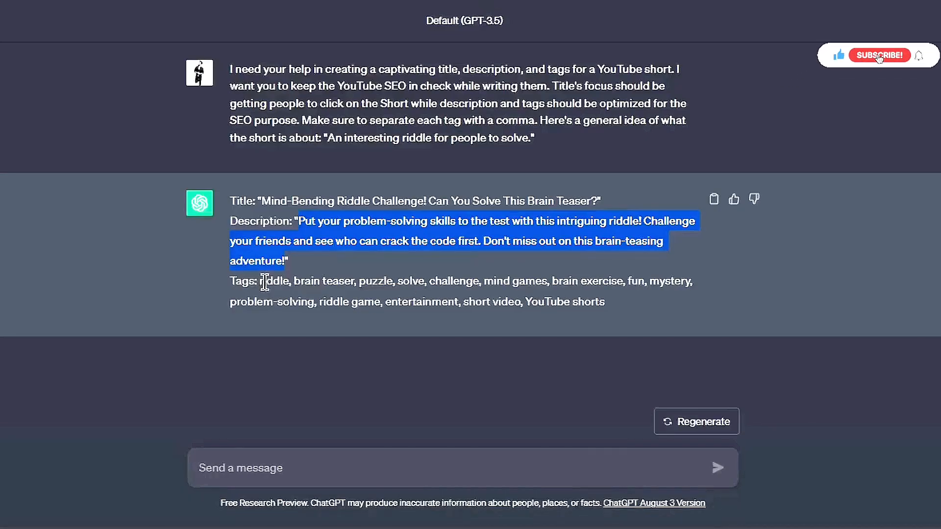
# Copy the tag list from ChatGPT's reply and paste it into the video's Tags field
pyautogui.moveTo(259, 282); pyautogui.dragTo(627, 313)
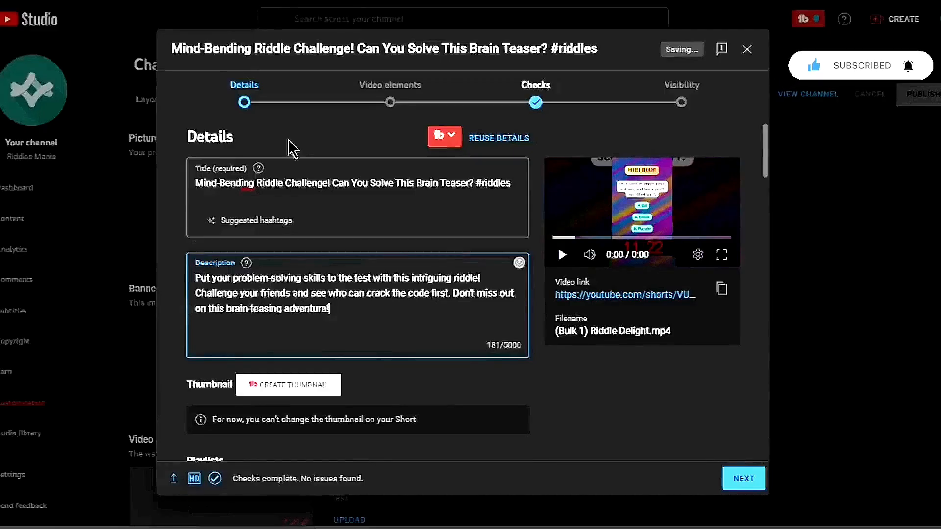
pyautogui.scroll(-2, 566, 287)
pyautogui.scroll(-10, 566, 287)
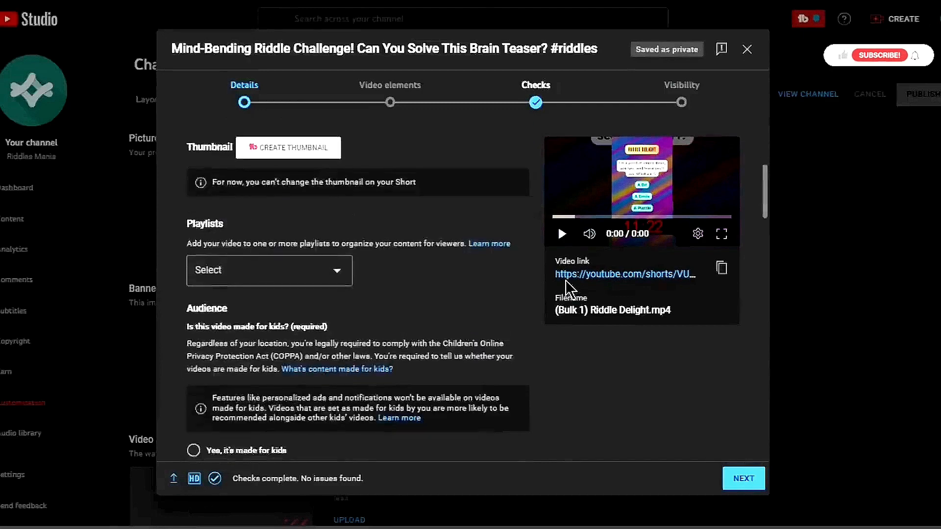
pyautogui.scroll(-10, 371, 350)
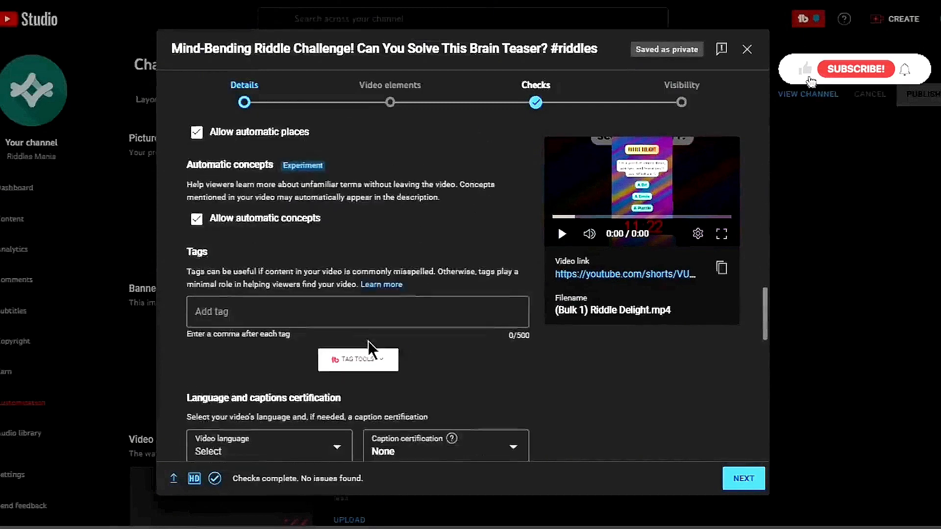
pyautogui.scroll(-5, 388, 312)
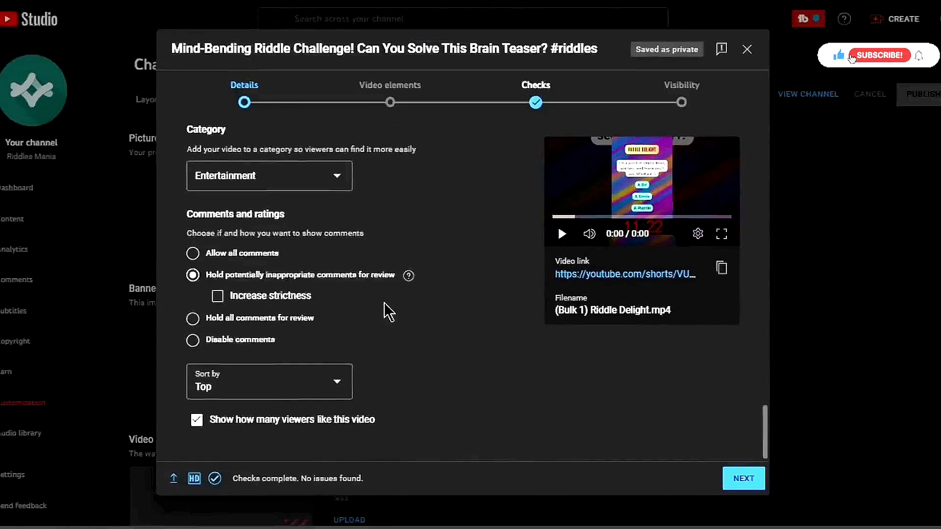
pyautogui.scroll(6, 389, 311)
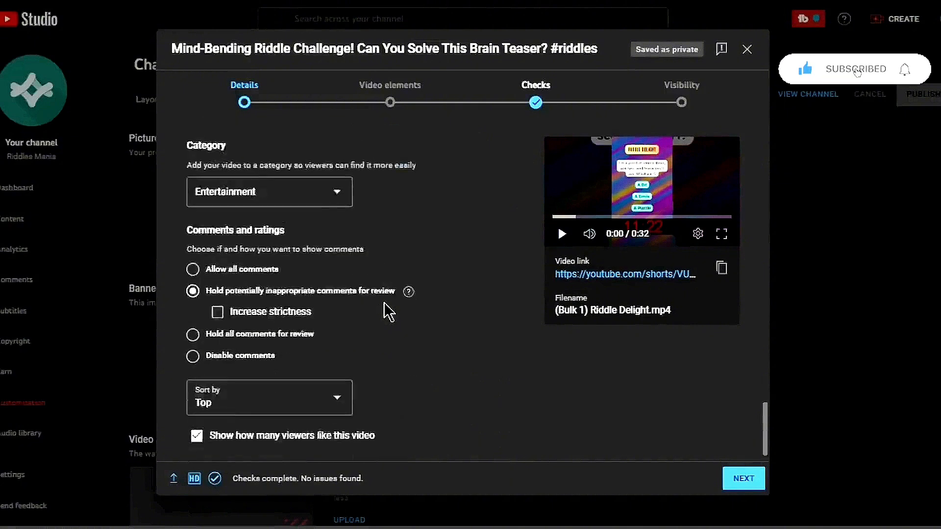
pyautogui.scroll(5, 388, 311)
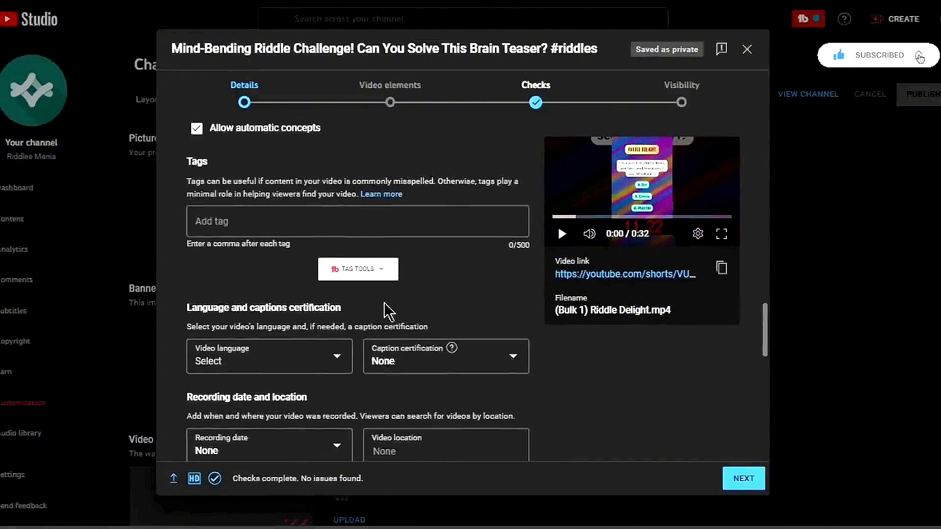
pyautogui.click(300, 215)
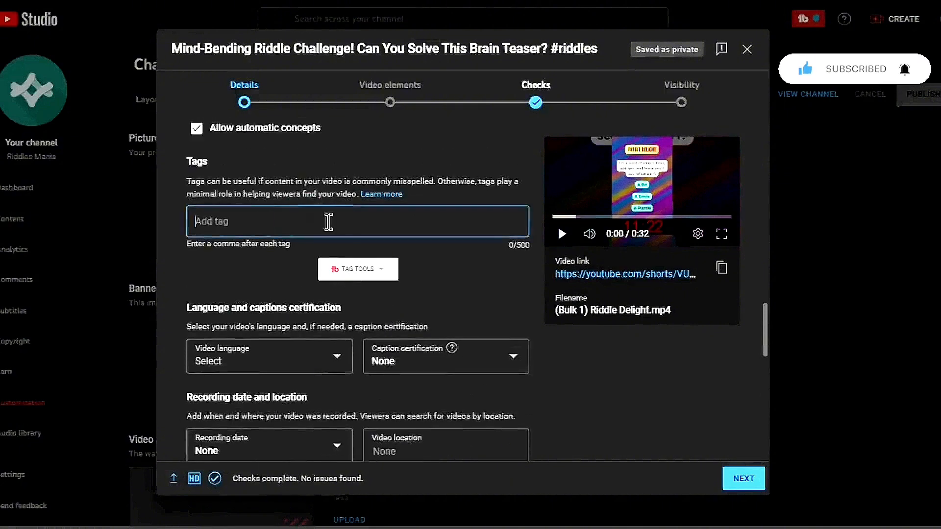
pyautogui.rightClick(292, 223)
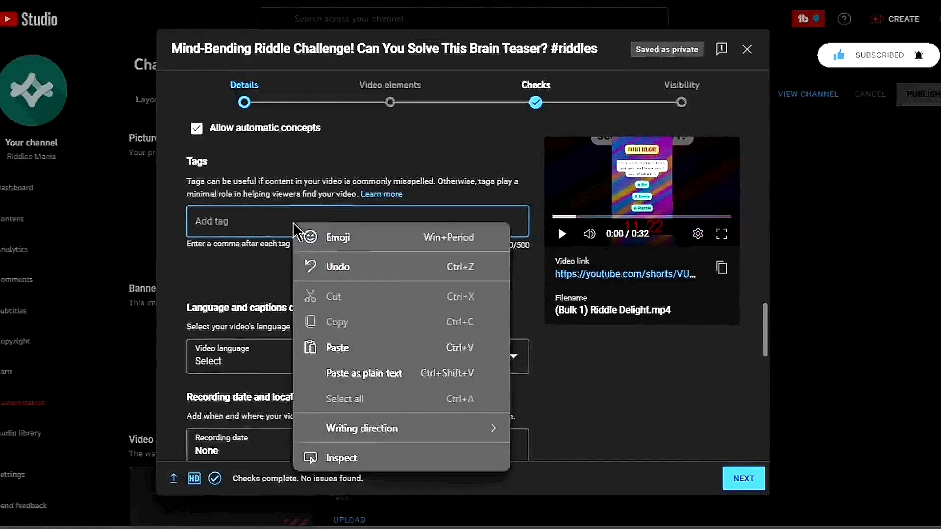
pyautogui.click(371, 346)
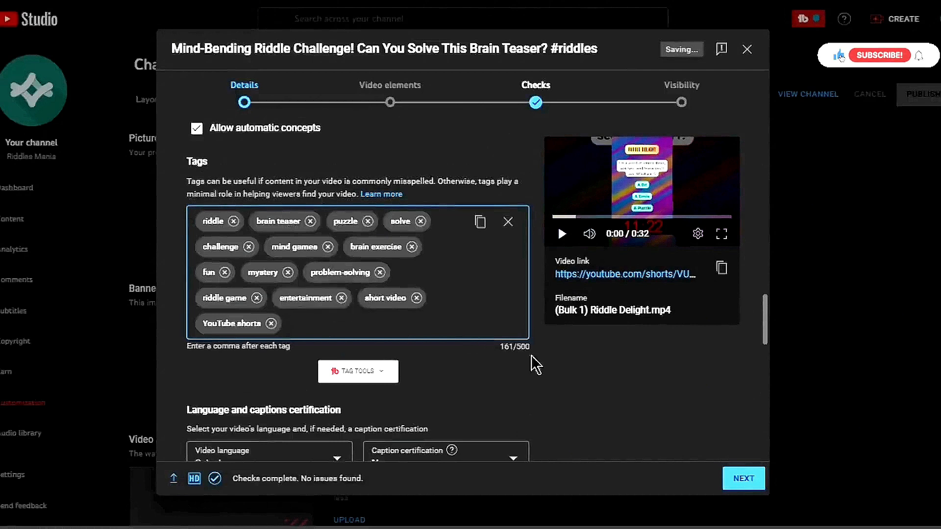
# Mark the video's audience as not made for kids
pyautogui.scroll(10, 538, 361)
pyautogui.click(298, 281)
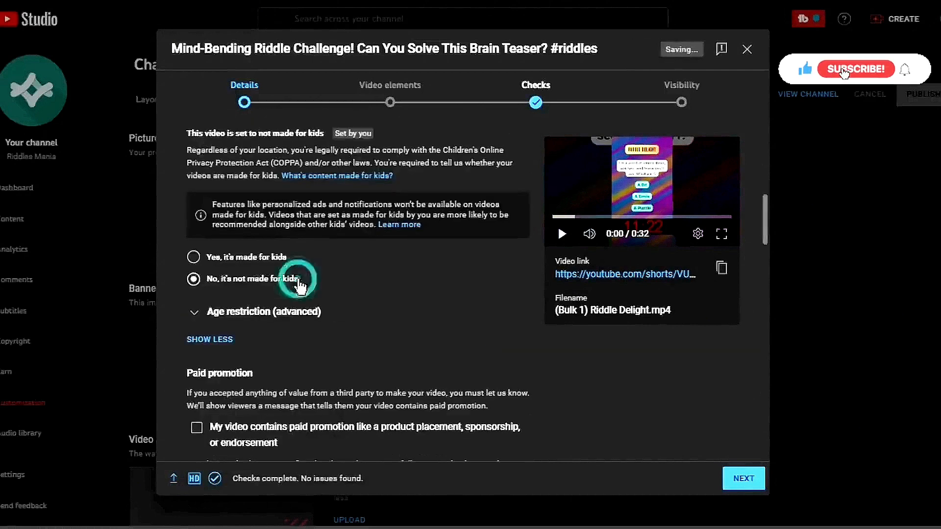
pyautogui.scroll(2, 515, 306)
pyautogui.scroll(3, 516, 307)
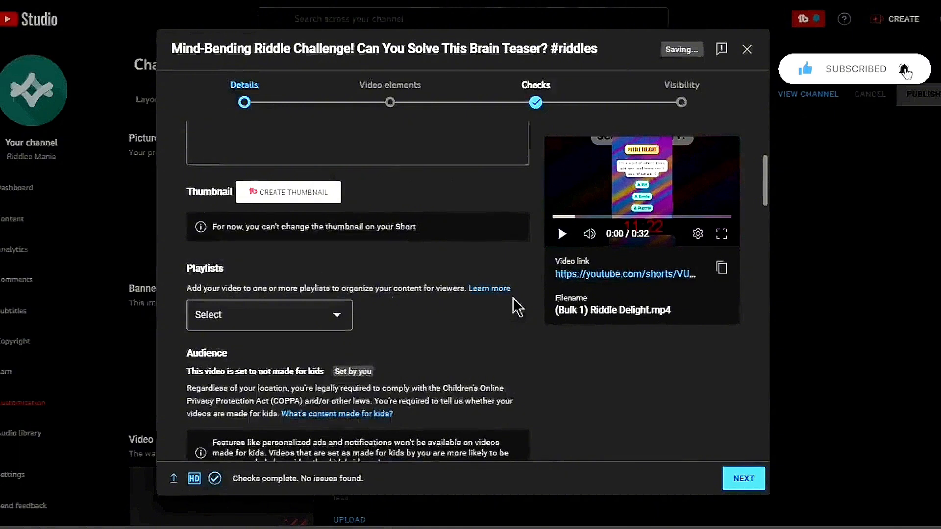
pyautogui.scroll(4, 517, 308)
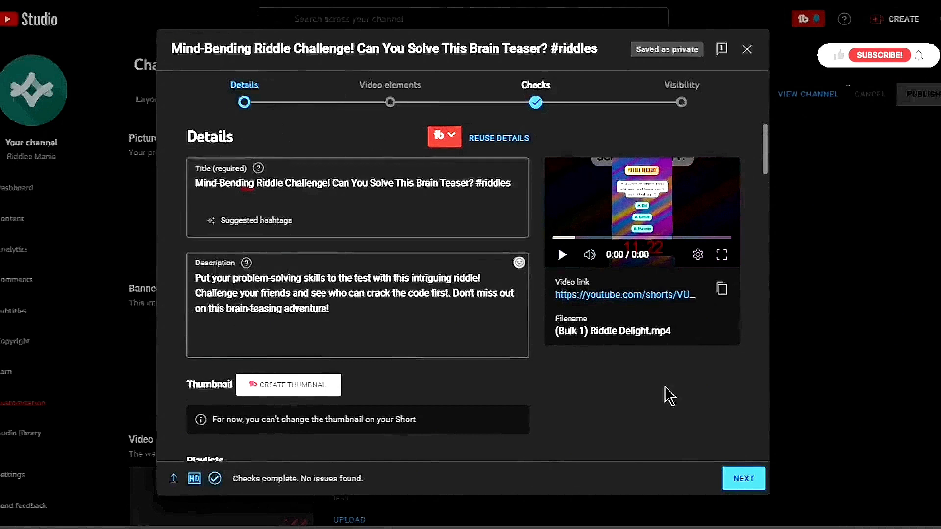
# Advance through the Video elements and Checks pages to the Visibility page
pyautogui.click(752, 485)
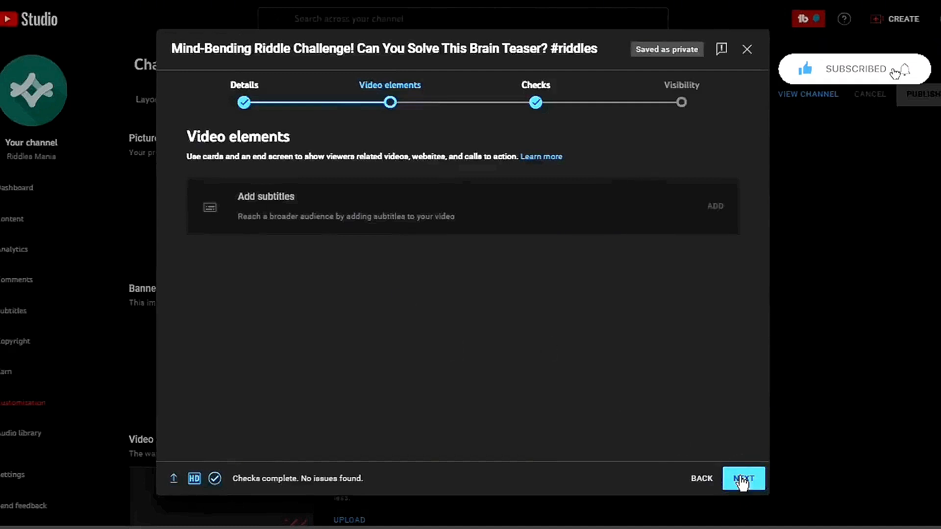
pyautogui.click(742, 479)
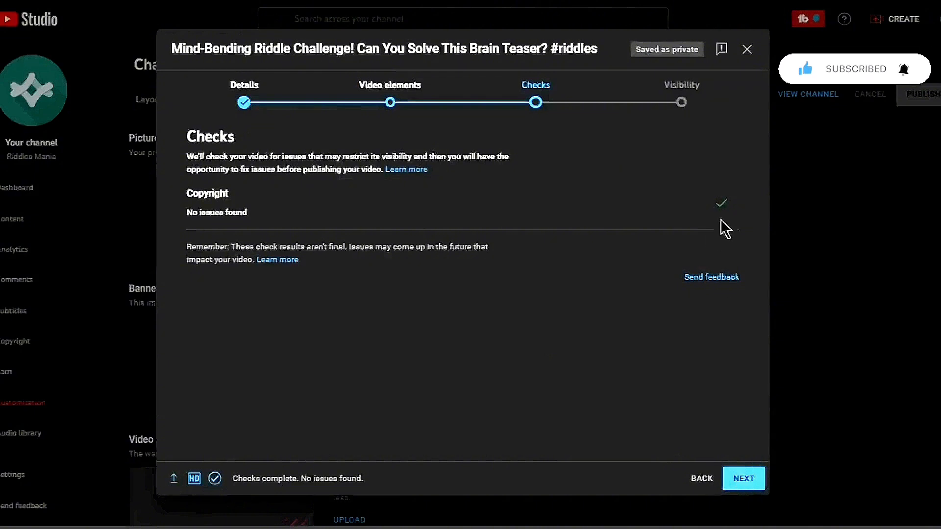
pyautogui.click(755, 484)
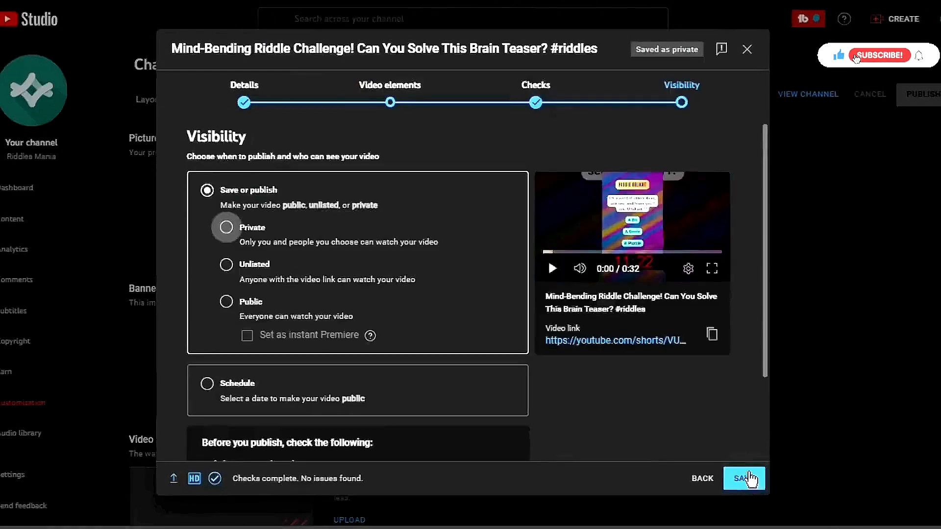
# Set the video's visibility to Public and publish the Short
pyautogui.click(226, 303)
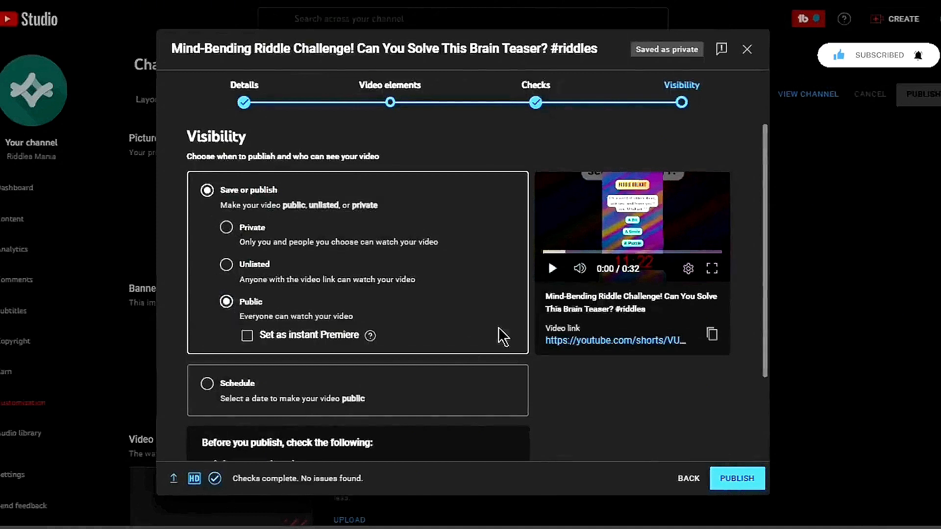
pyautogui.scroll(-2, 529, 342)
pyautogui.scroll(2, 565, 334)
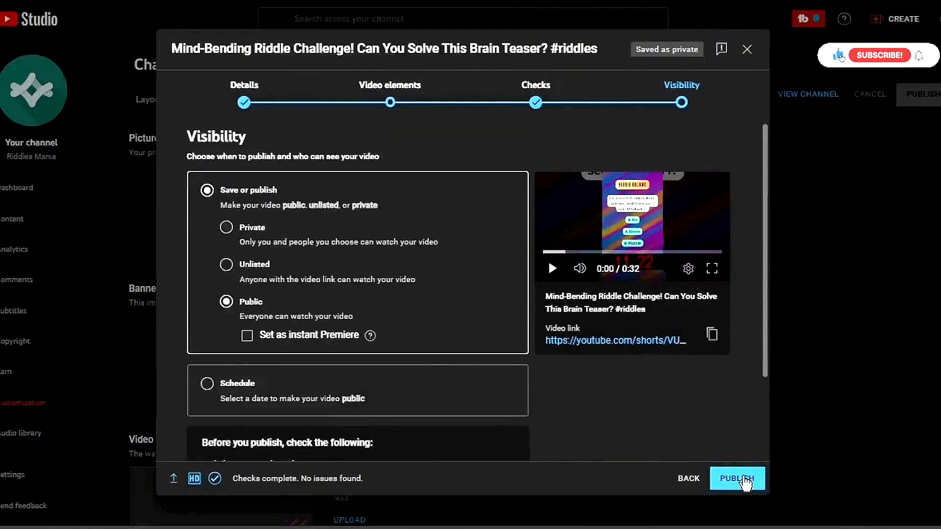
pyautogui.click(745, 479)
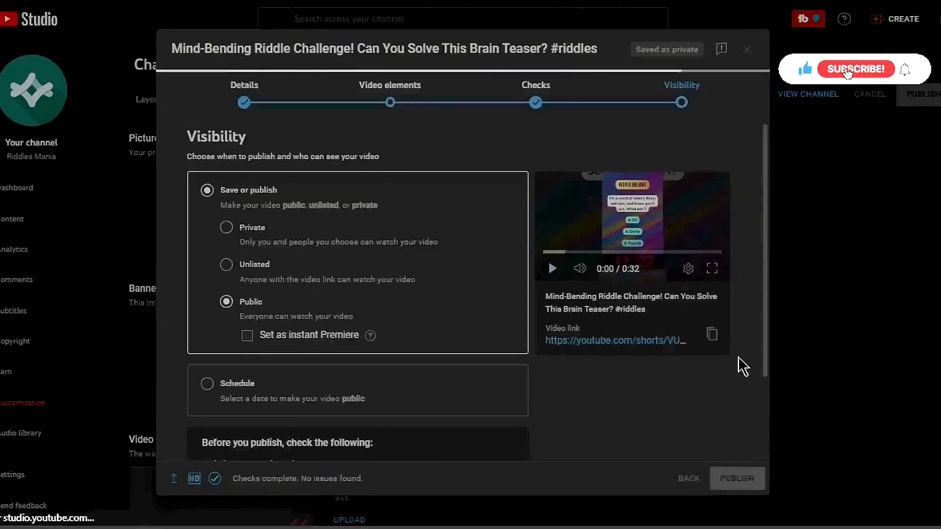